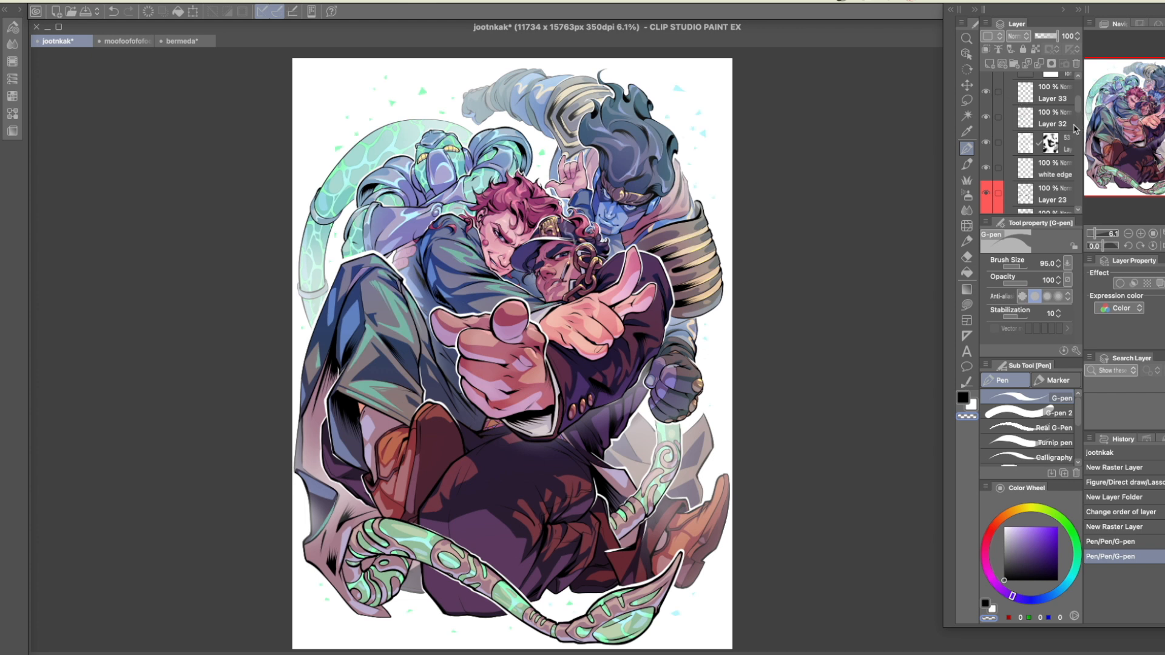
Hide the layers from Layer 33 down to the white edge layer and show them again to compare the artwork
{"action": "left_click_drag", "start_coordinate": [1078, 108], "coordinate": [1078, 107]}
{"action": "left_click", "coordinate": [987, 98]}
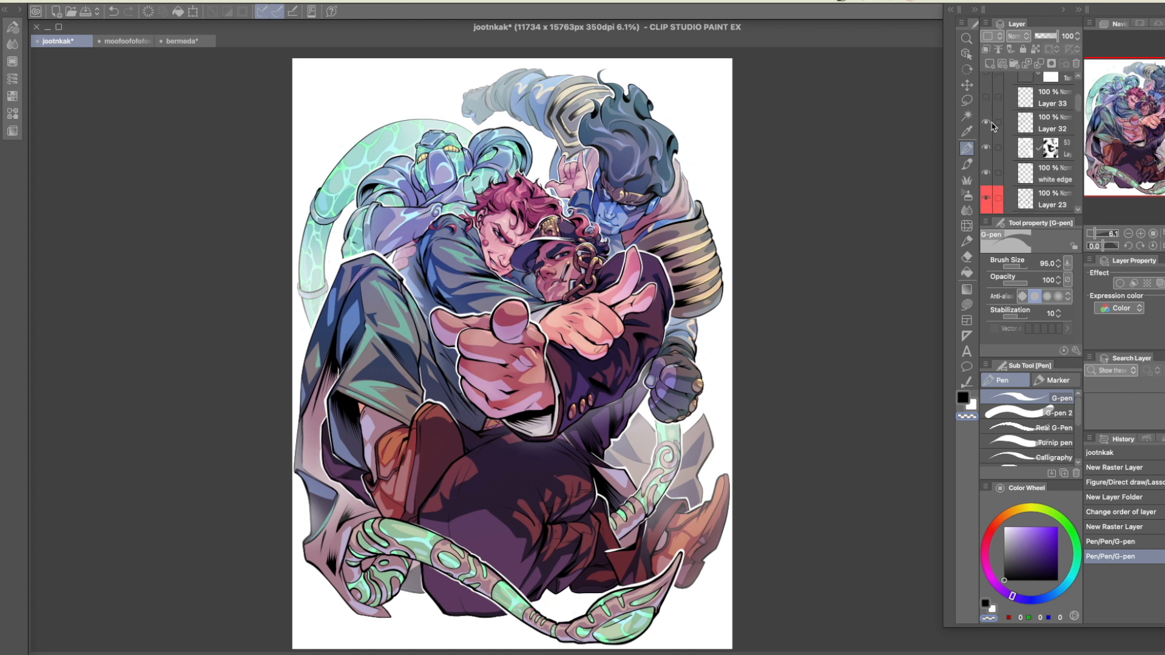
{"action": "left_click", "coordinate": [987, 123]}
{"action": "left_click", "coordinate": [987, 152]}
{"action": "mouse_move", "coordinate": [1080, 105]}
{"action": "left_mouse_down"}
{"action": "mouse_move", "coordinate": [1080, 124]}
{"action": "mouse_move", "coordinate": [1080, 104]}
{"action": "left_mouse_up"}
{"action": "left_click_drag", "start_coordinate": [987, 173], "coordinate": [987, 98]}
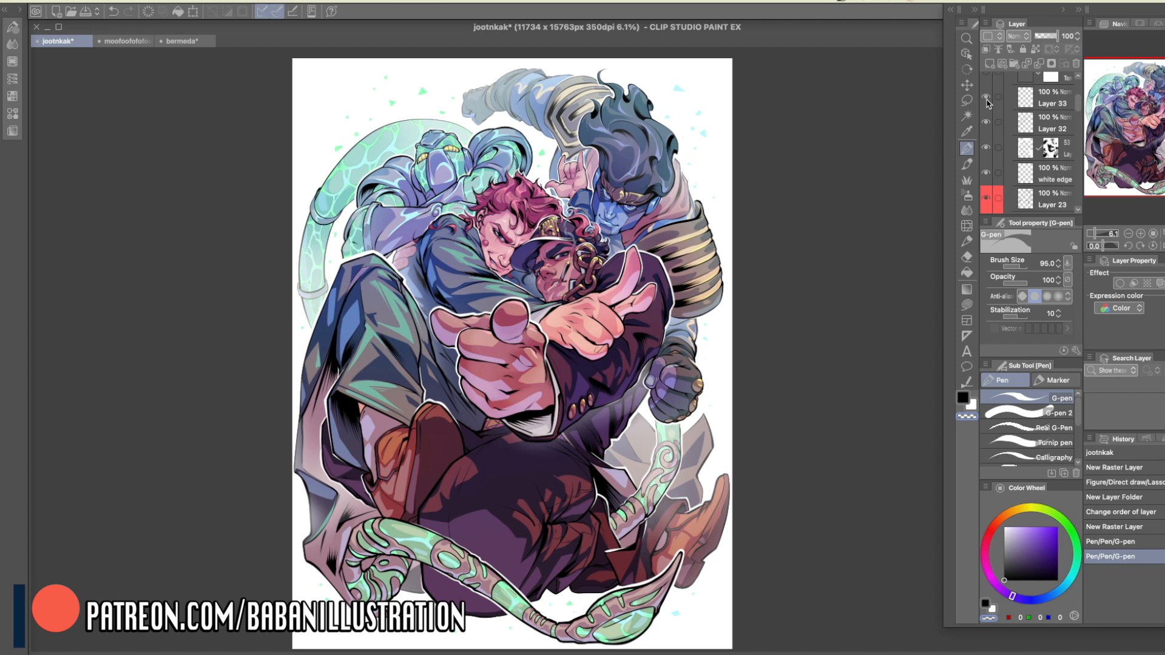
Hide the colour layers above Layer 23 to leave only the line art, and delete the raster layer between Layer 22 and Layer 21
{"action": "left_click", "coordinate": [987, 100]}
{"action": "left_click", "coordinate": [987, 121]}
{"action": "left_click_drag", "start_coordinate": [1078, 128], "coordinate": [1078, 121]}
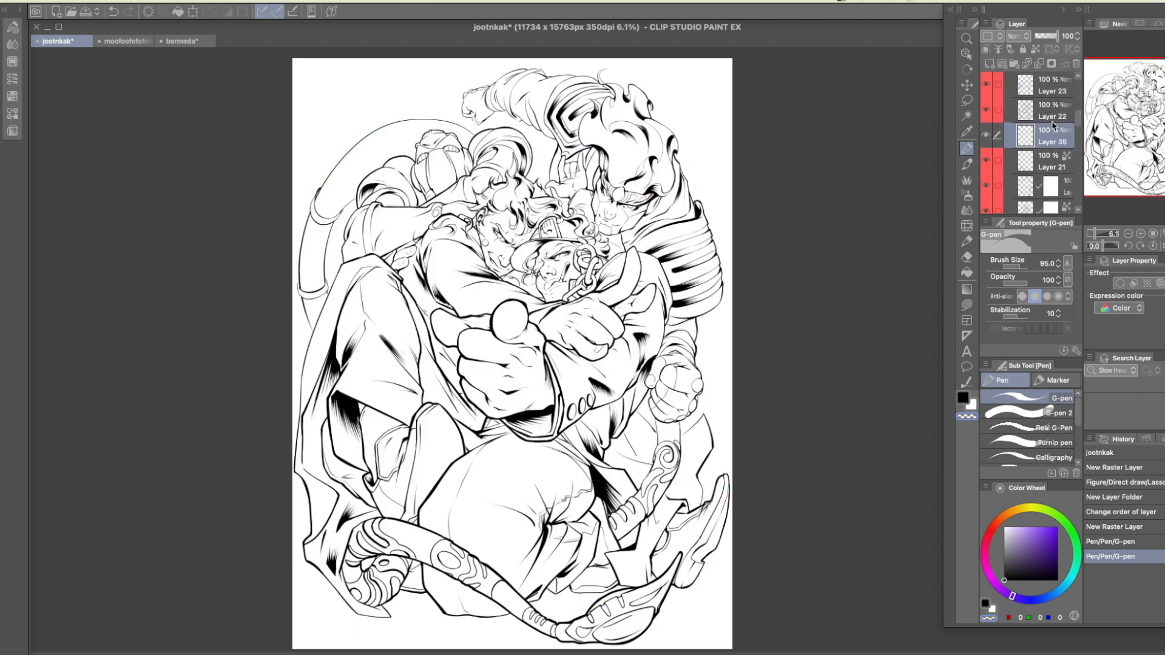
{"action": "left_click", "coordinate": [1076, 64]}
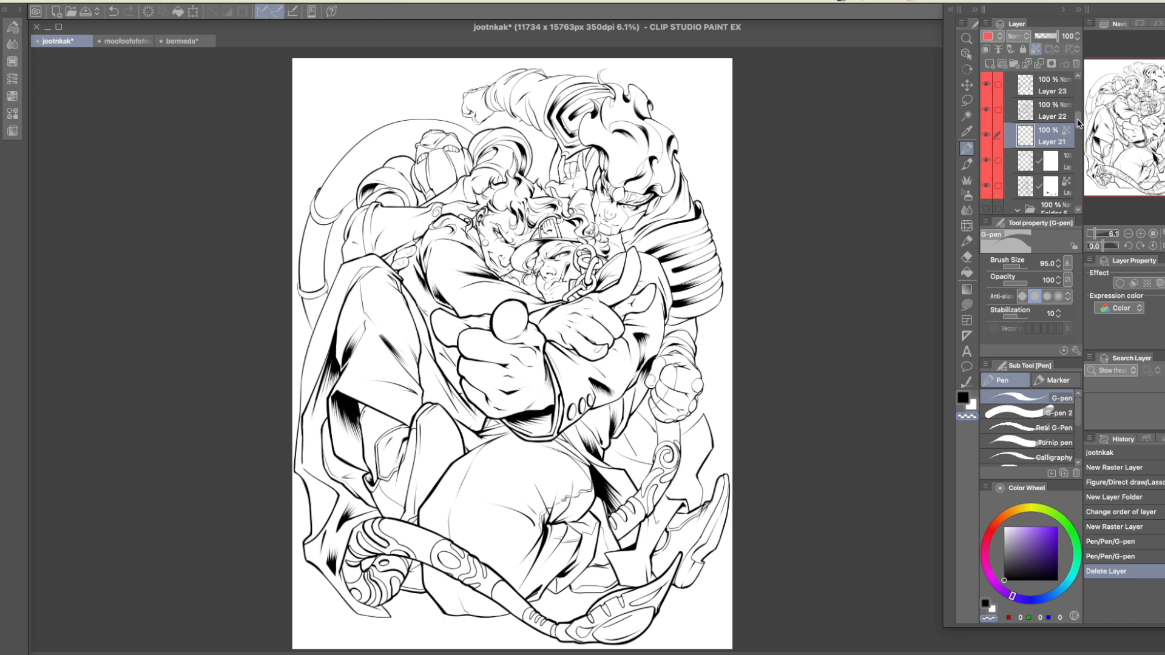
Inspect the line art build-up by hiding Layer 23, Layer 22, Layer 21 and the masked line layers one by one
{"action": "left_click_drag", "start_coordinate": [1079, 123], "coordinate": [1077, 120]}
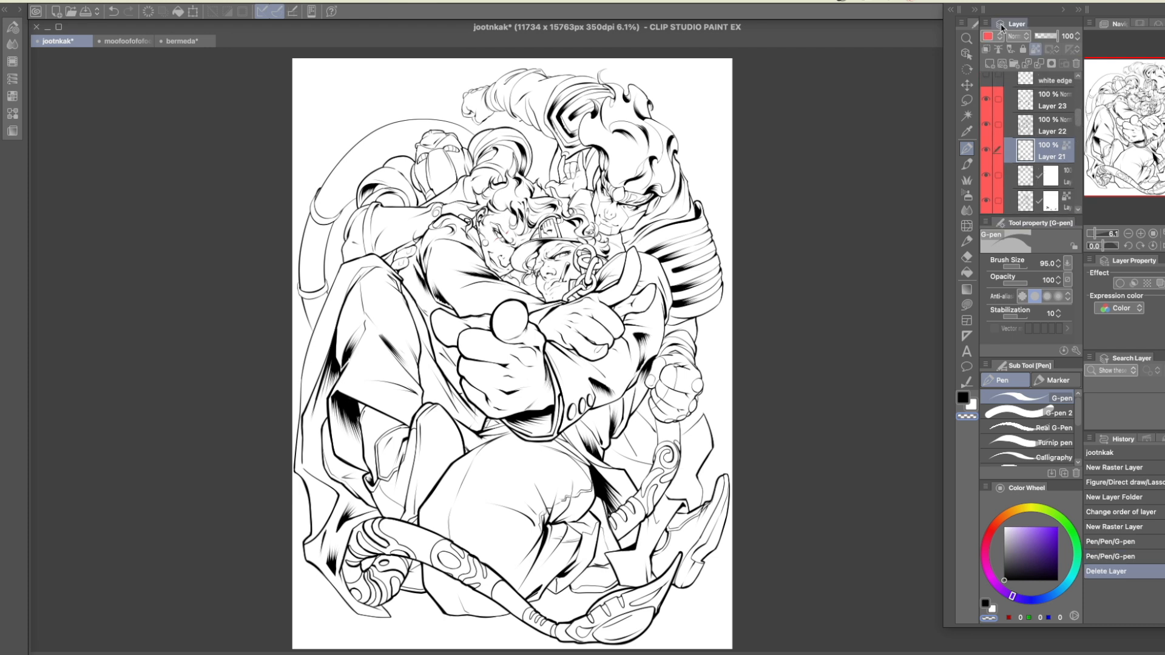
{"action": "left_click", "coordinate": [987, 99]}
{"action": "left_click", "coordinate": [986, 107]}
{"action": "left_click", "coordinate": [988, 104]}
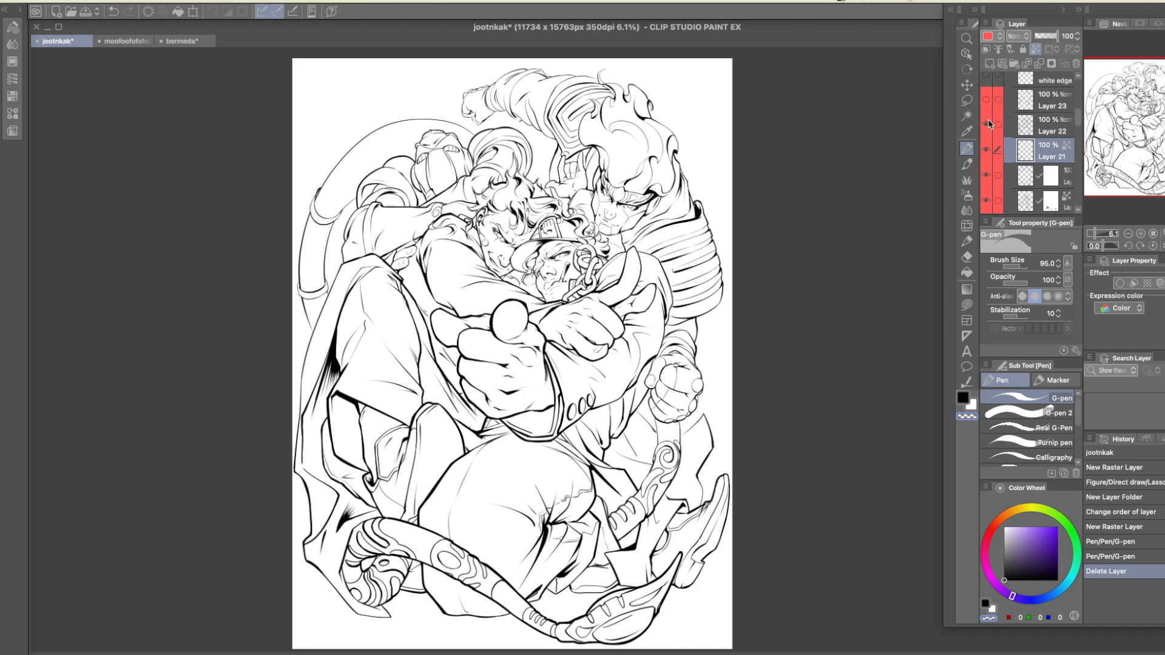
{"action": "left_click", "coordinate": [987, 125]}
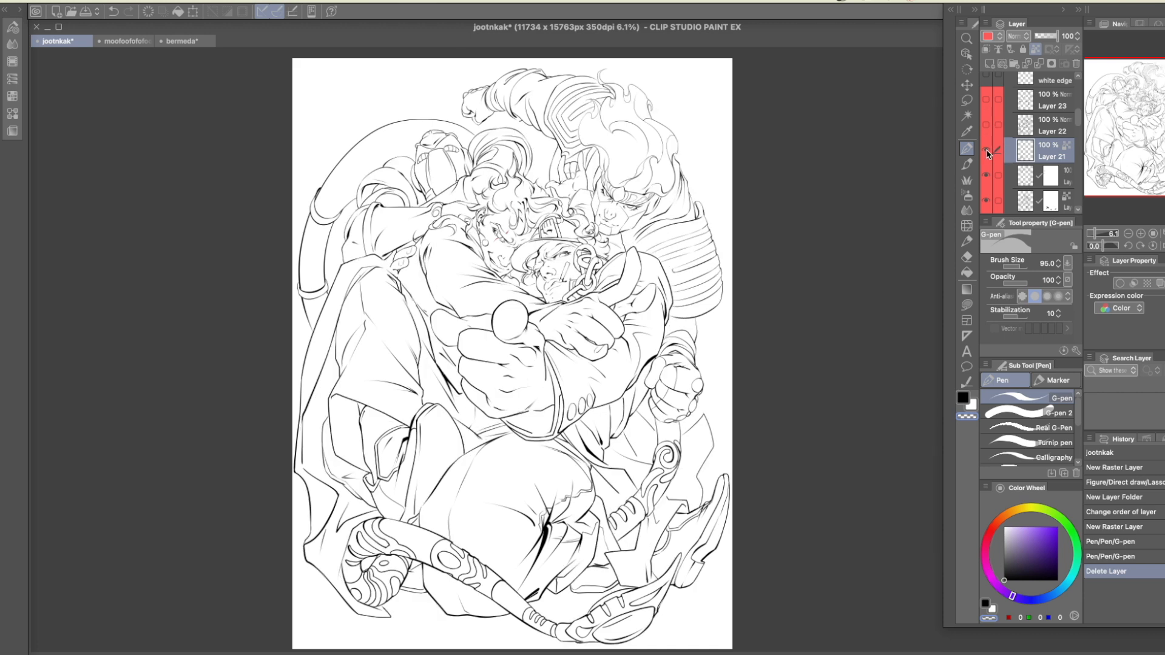
{"action": "left_click", "coordinate": [987, 151]}
{"action": "left_click", "coordinate": [986, 176]}
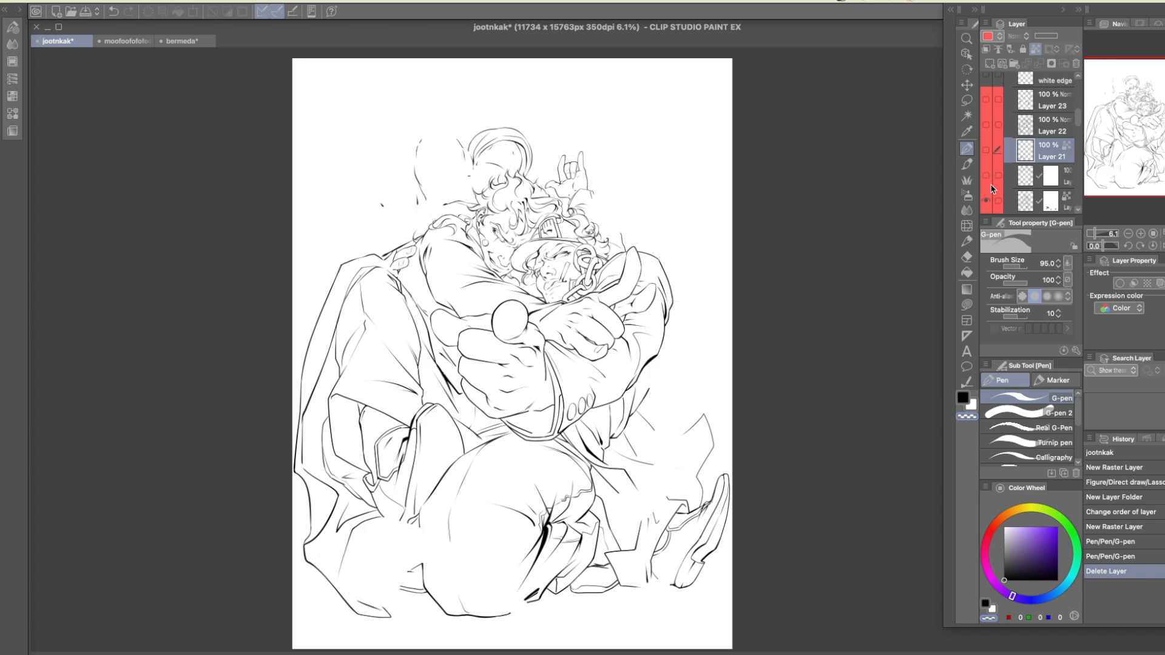
{"action": "left_click", "coordinate": [987, 202]}
{"action": "left_click", "coordinate": [987, 202]}
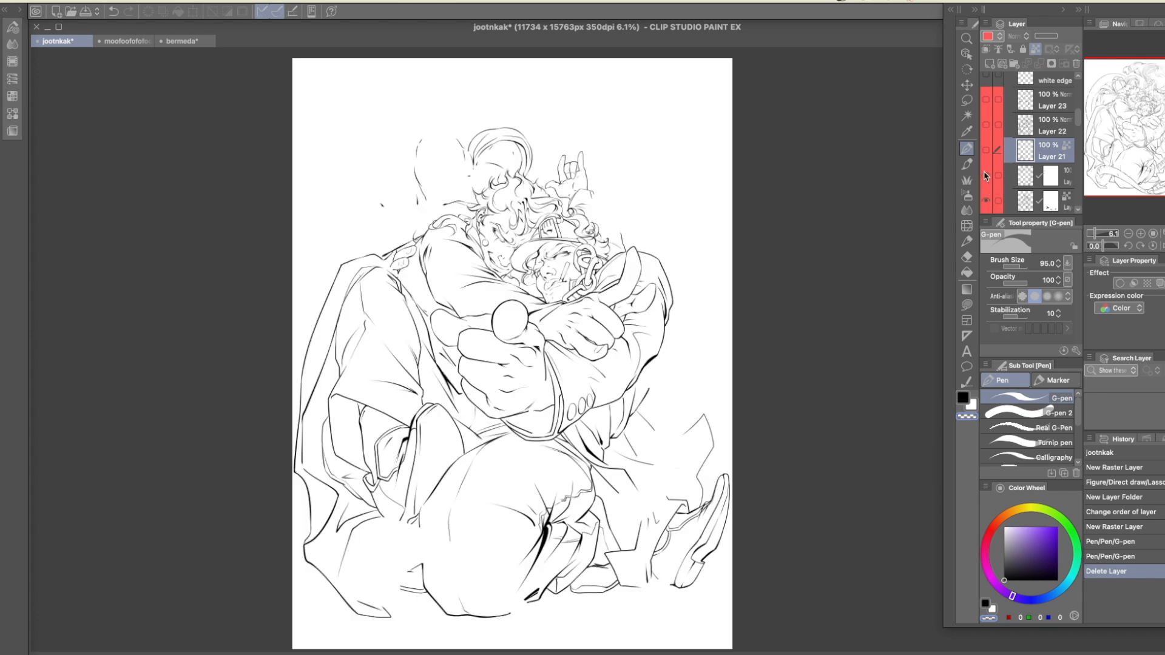
Turn the masked line layer, Layer 21, Layer 22 and Layer 23 back on in order to compare the line weights
{"action": "left_click", "coordinate": [987, 176]}
{"action": "left_click", "coordinate": [986, 151]}
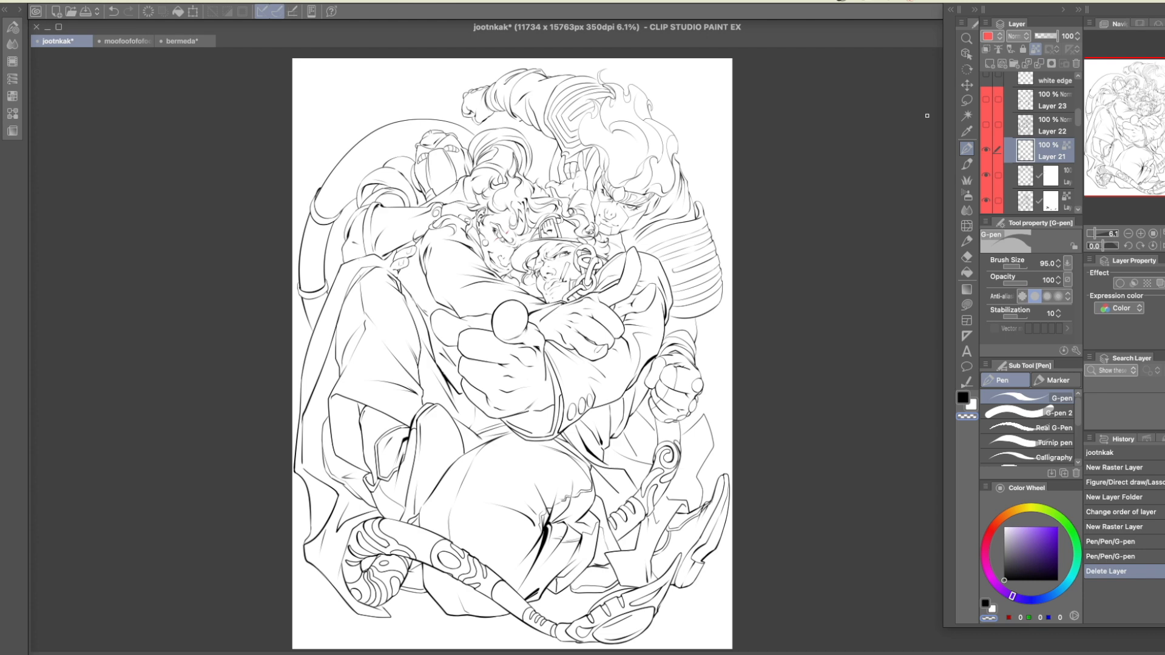
{"action": "left_click", "coordinate": [986, 125]}
{"action": "left_click", "coordinate": [986, 99]}
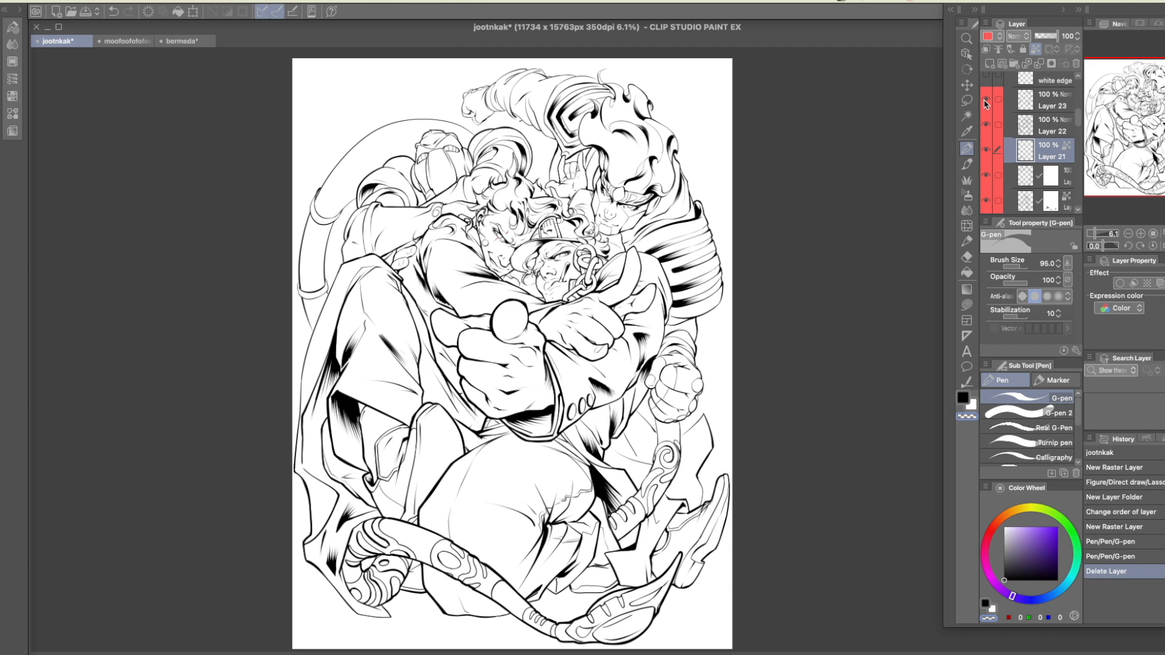
Hide Layer 23 and Layer 22, and group Layer 21 and the two masked line layers below it in a new folder
{"action": "left_click", "coordinate": [986, 99]}
{"action": "left_click", "coordinate": [990, 115]}
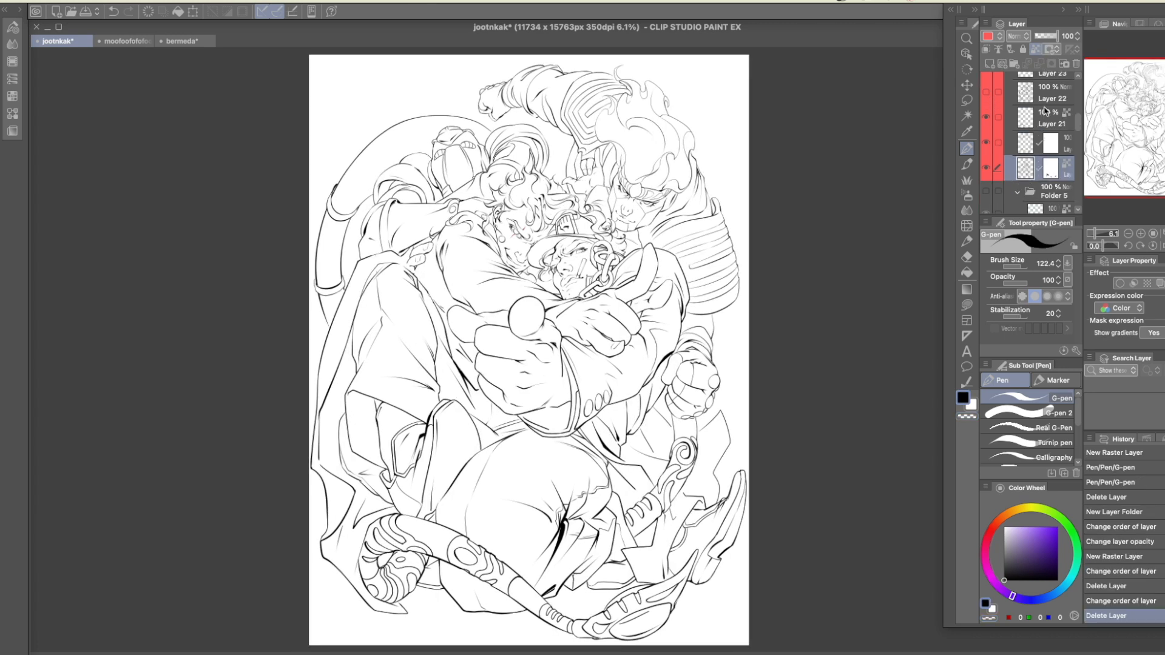
{"action": "left_click", "coordinate": [1045, 112]}
{"action": "left_click", "coordinate": [1013, 63]}
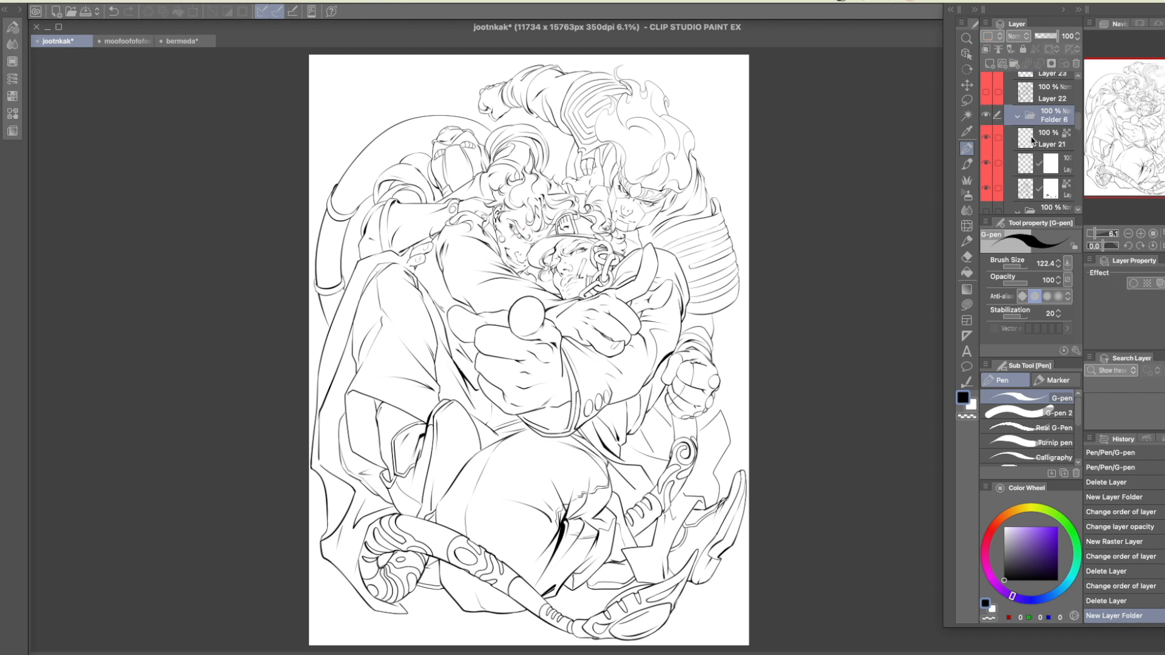
{"action": "left_click", "coordinate": [1033, 140]}
{"action": "left_click", "coordinate": [1025, 189], "text": "shift"}
{"action": "left_click_drag", "start_coordinate": [1035, 141], "coordinate": [1036, 121]}
Lower the line art folder's opacity to 24% and add a new raster layer directly above the folder
{"action": "left_click", "coordinate": [1050, 115]}
{"action": "left_click", "coordinate": [1044, 36]}
{"action": "left_click_drag", "start_coordinate": [1044, 37], "coordinate": [1042, 37]}
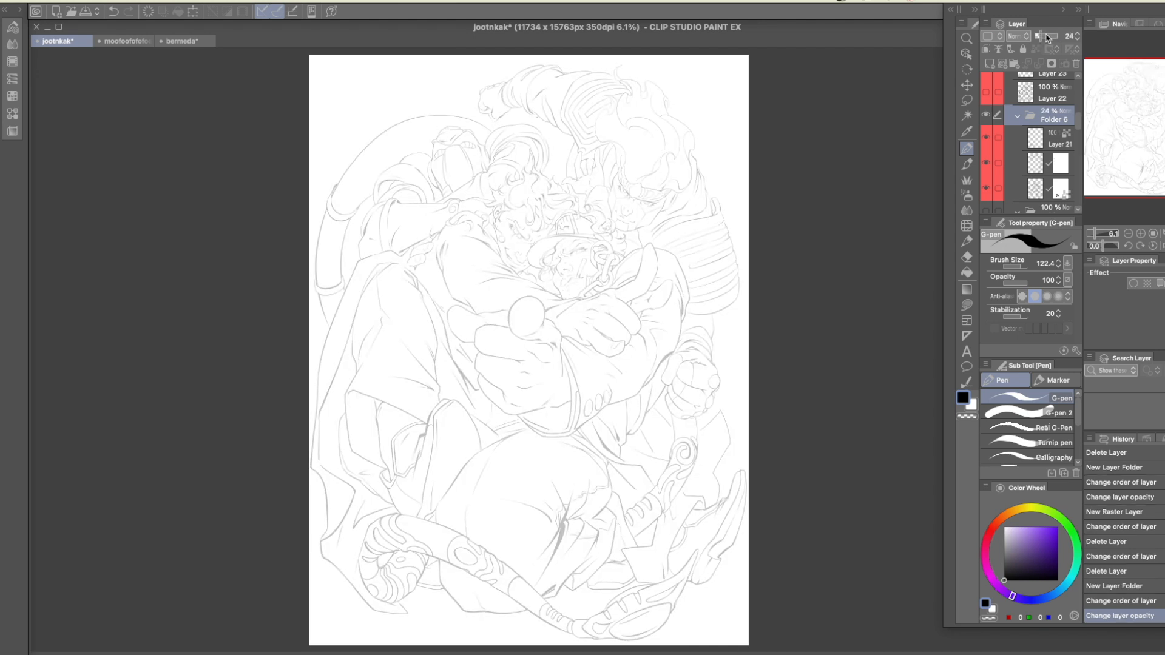
{"action": "left_click", "coordinate": [991, 64]}
{"action": "left_click_drag", "start_coordinate": [1043, 141], "coordinate": [1048, 116]}
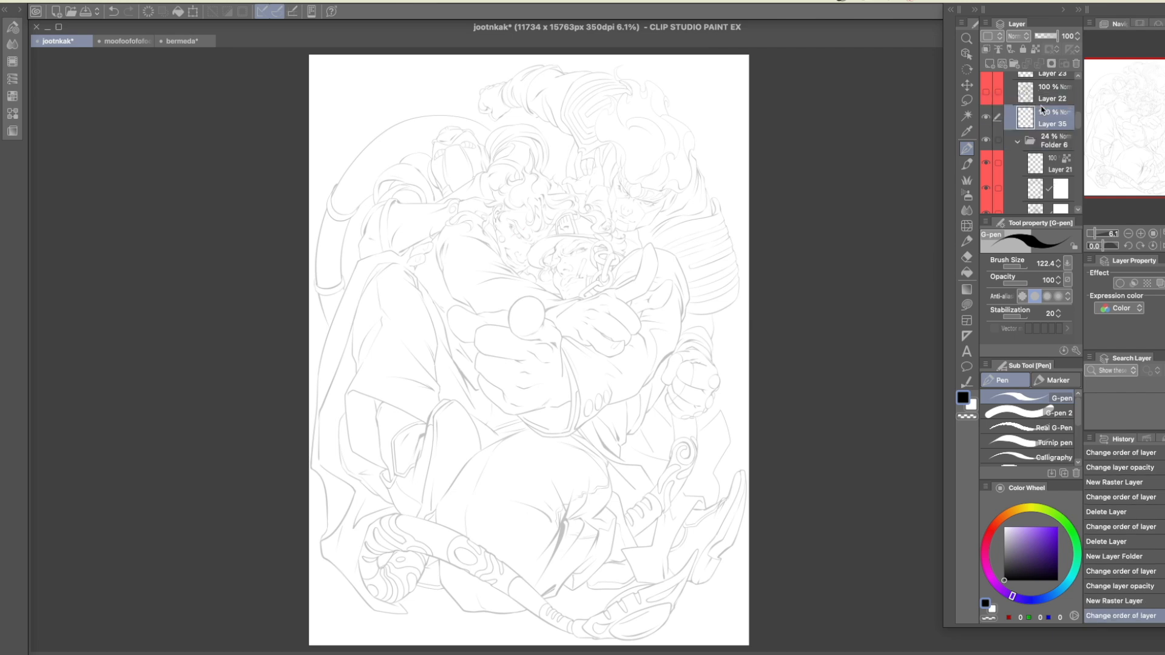
{"action": "left_click_drag", "start_coordinate": [799, 380], "coordinate": [781, 375]}
{"action": "triple_click", "coordinate": [1141, 233]}
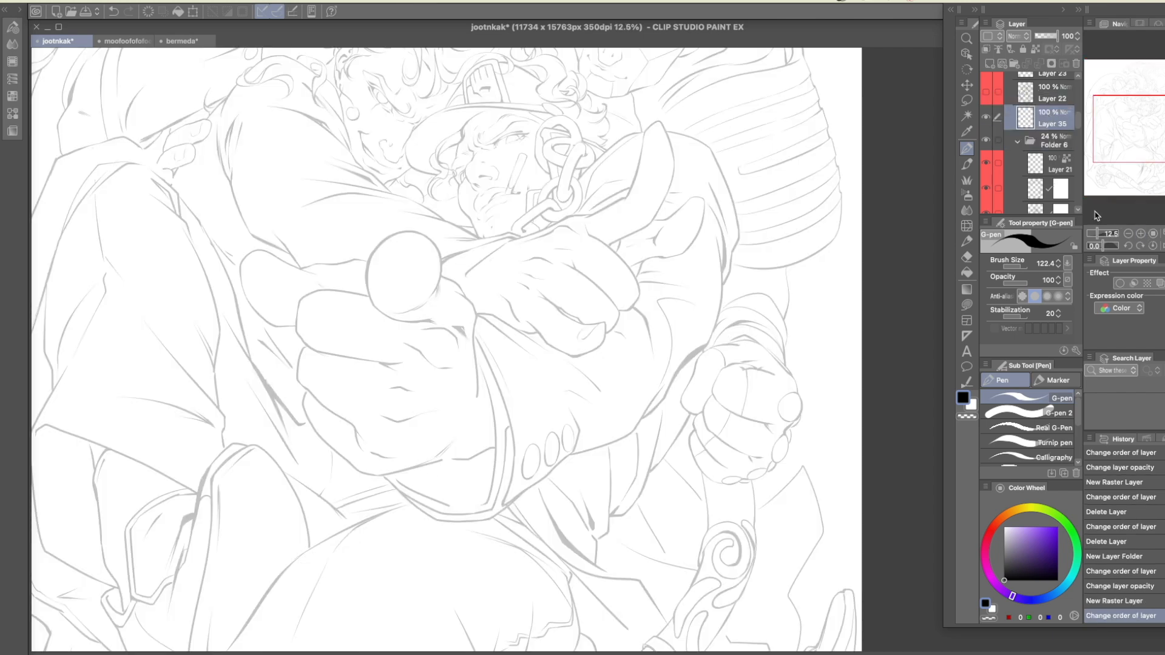
{"action": "left_click_drag", "start_coordinate": [821, 240], "coordinate": [755, 351]}
{"action": "key", "text": "super+0"}
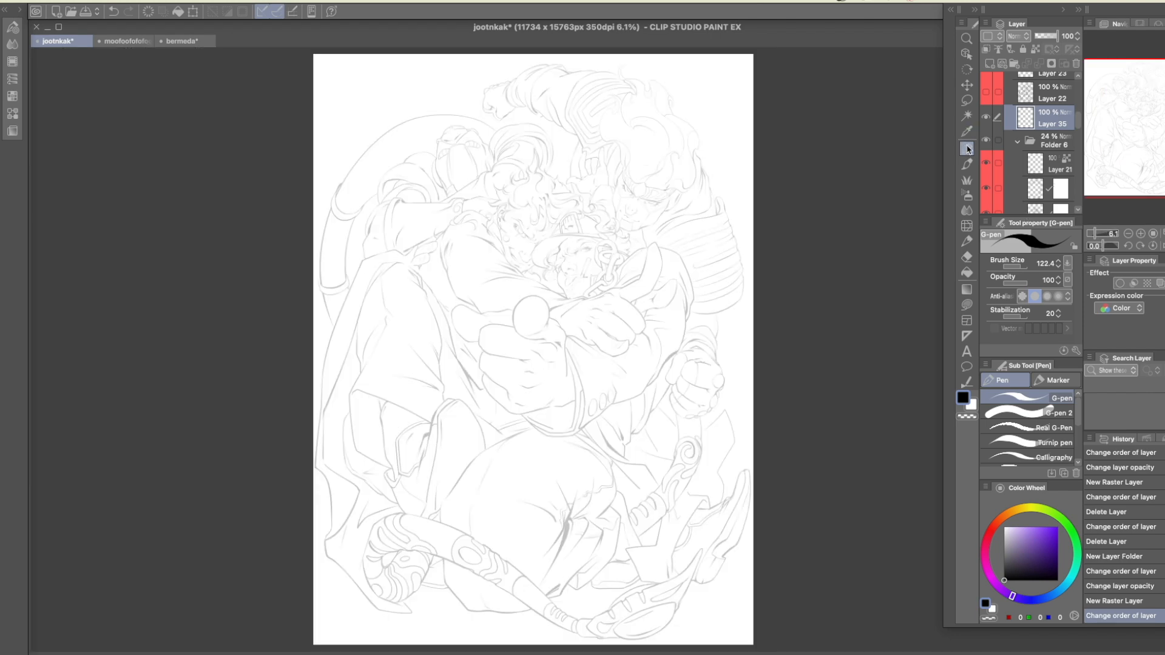
Raise the G-pen brush size to 338.1 and try a long test stroke across the canvas
{"action": "left_click_drag", "start_coordinate": [1020, 267], "coordinate": [1025, 269]}
{"action": "mouse_move", "coordinate": [443, 108]}
{"action": "left_mouse_down"}
{"action": "mouse_move", "coordinate": [398, 154]}
{"action": "mouse_move", "coordinate": [528, 190]}
{"action": "mouse_move", "coordinate": [497, 259]}
{"action": "mouse_move", "coordinate": [361, 338]}
{"action": "mouse_move", "coordinate": [496, 302]}
{"action": "mouse_move", "coordinate": [597, 153]}
{"action": "mouse_move", "coordinate": [594, 308]}
{"action": "mouse_move", "coordinate": [515, 482]}
{"action": "left_mouse_up"}
{"action": "key", "text": "ctrl+z"}
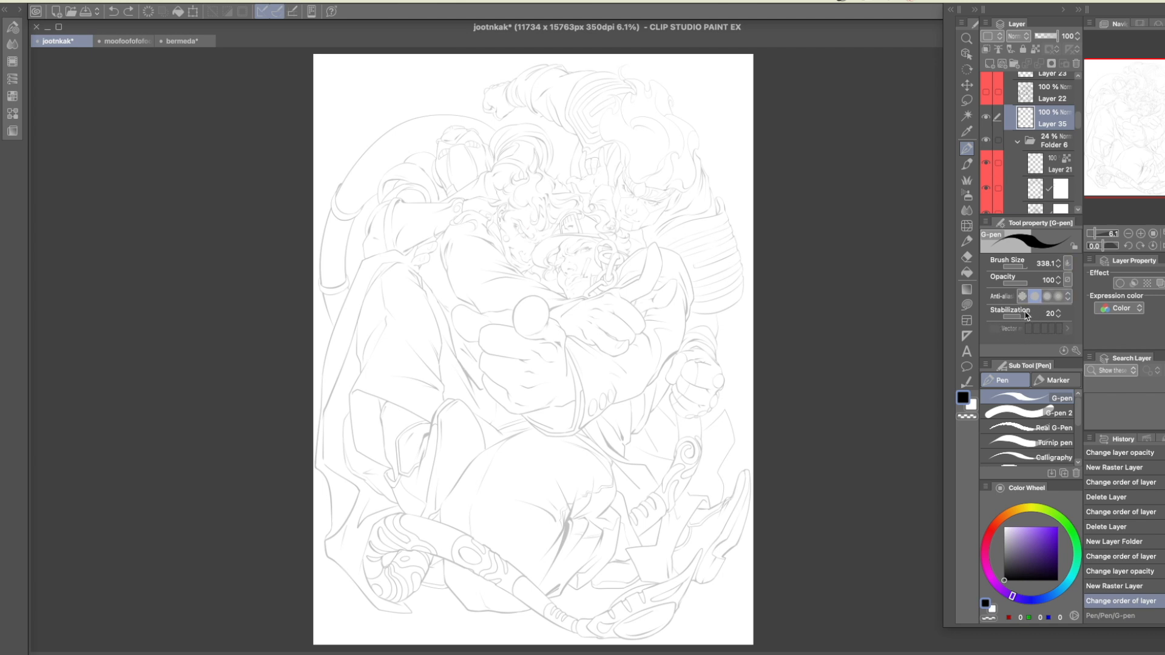
Set the pen's stabilization to 0 and draw five long diagonal test strokes across the canvas
{"action": "left_click_drag", "start_coordinate": [1018, 316], "coordinate": [999, 320]}
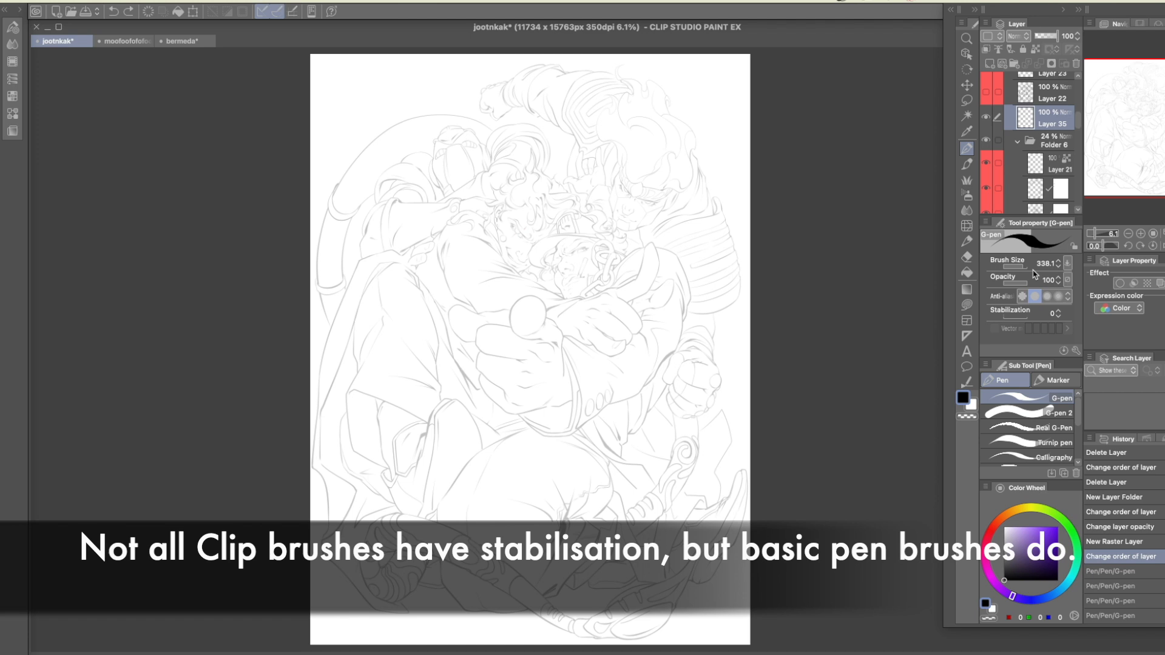
{"action": "left_click_drag", "start_coordinate": [359, 97], "coordinate": [596, 559]}
{"action": "left_click_drag", "start_coordinate": [411, 105], "coordinate": [645, 545]}
{"action": "left_click_drag", "start_coordinate": [525, 159], "coordinate": [678, 474]}
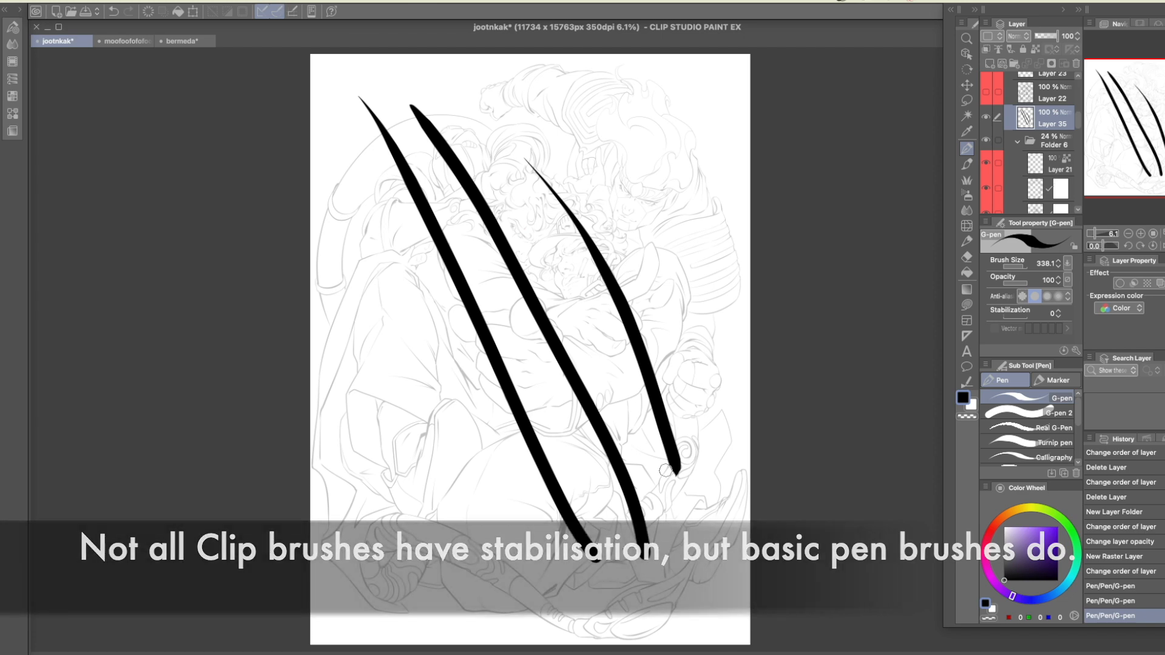
{"action": "left_click_drag", "start_coordinate": [324, 108], "coordinate": [531, 572]}
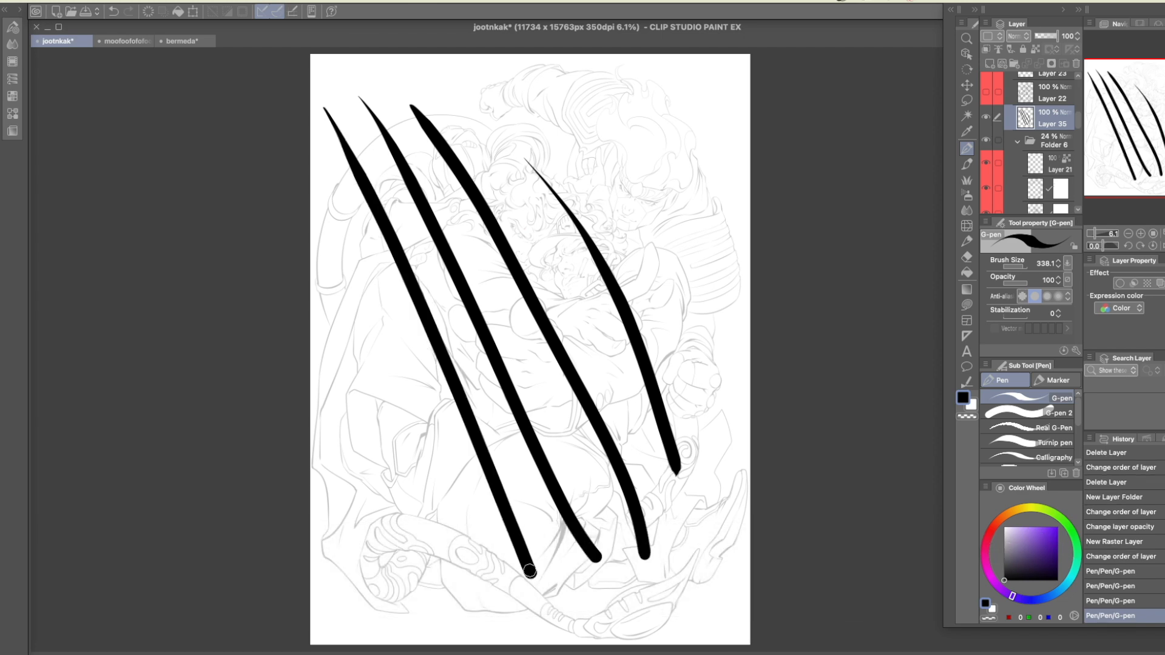
{"action": "mouse_move", "coordinate": [331, 189]}
{"action": "left_mouse_down"}
{"action": "mouse_move", "coordinate": [414, 364]}
{"action": "mouse_move", "coordinate": [504, 616]}
{"action": "left_mouse_up"}
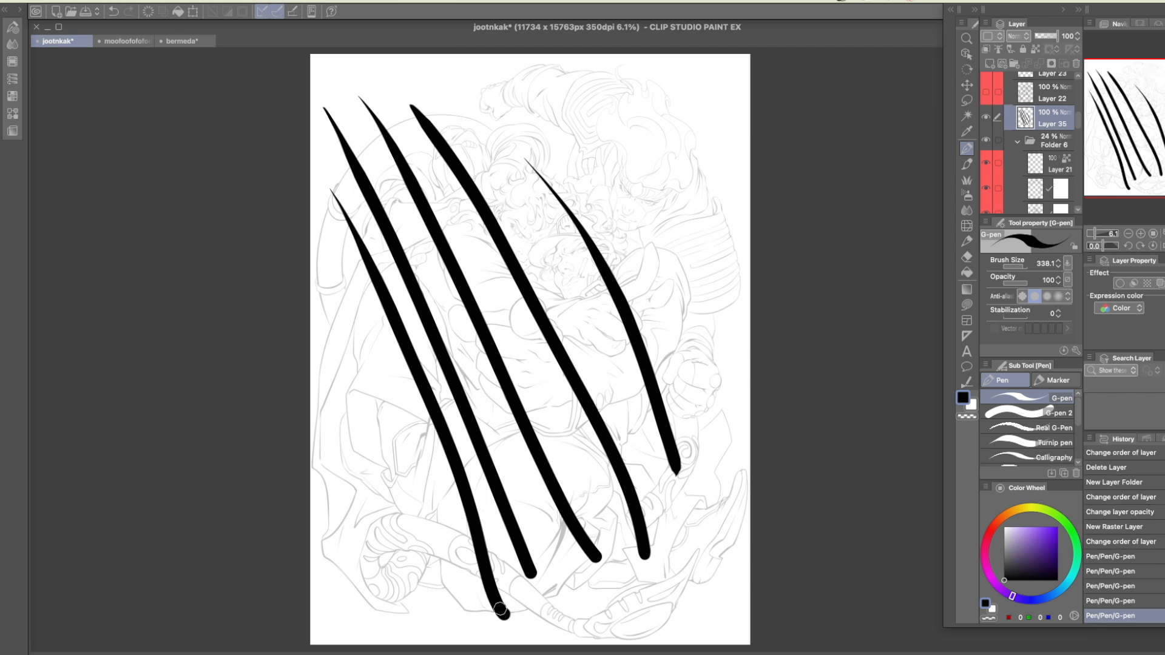
Set the pen's stabilization to 100 and draw three long diagonal test strokes and one large spiral
{"action": "left_click_drag", "start_coordinate": [1015, 317], "coordinate": [1047, 317]}
{"action": "left_click_drag", "start_coordinate": [521, 77], "coordinate": [711, 534]}
{"action": "left_click_drag", "start_coordinate": [586, 88], "coordinate": [726, 616]}
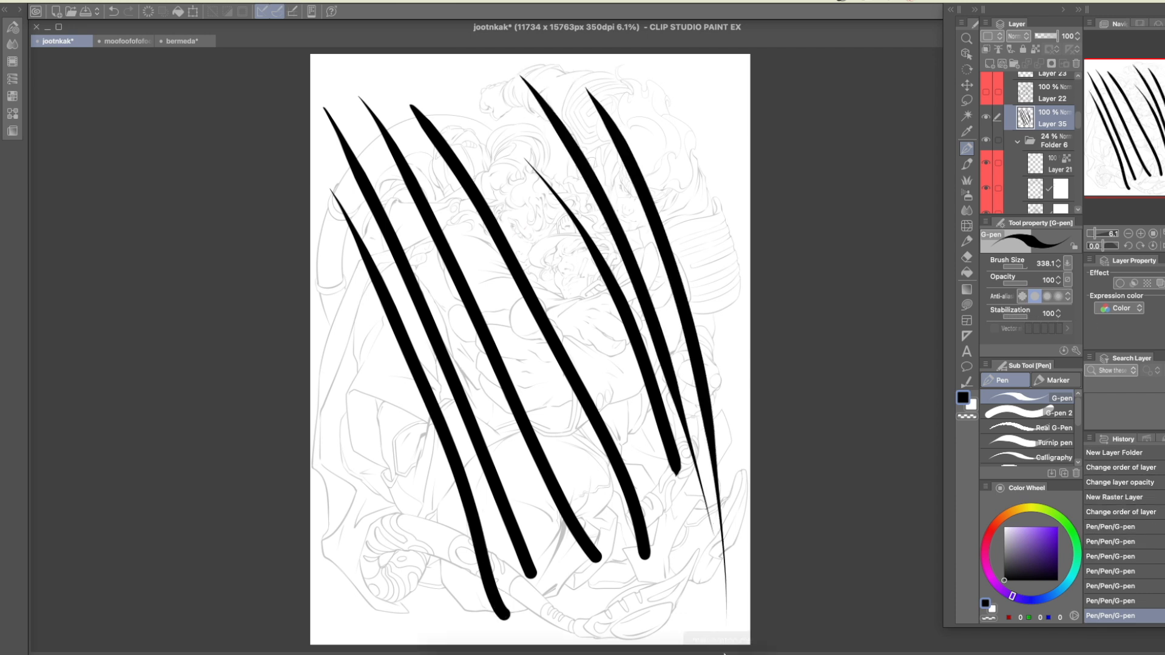
{"action": "left_click_drag", "start_coordinate": [618, 74], "coordinate": [762, 627]}
{"action": "mouse_move", "coordinate": [642, 75]}
{"action": "left_mouse_down"}
{"action": "mouse_move", "coordinate": [721, 208]}
{"action": "mouse_move", "coordinate": [355, 404]}
{"action": "mouse_move", "coordinate": [580, 304]}
{"action": "mouse_move", "coordinate": [440, 418]}
{"action": "mouse_move", "coordinate": [521, 377]}
{"action": "mouse_move", "coordinate": [524, 402]}
{"action": "left_mouse_up"}
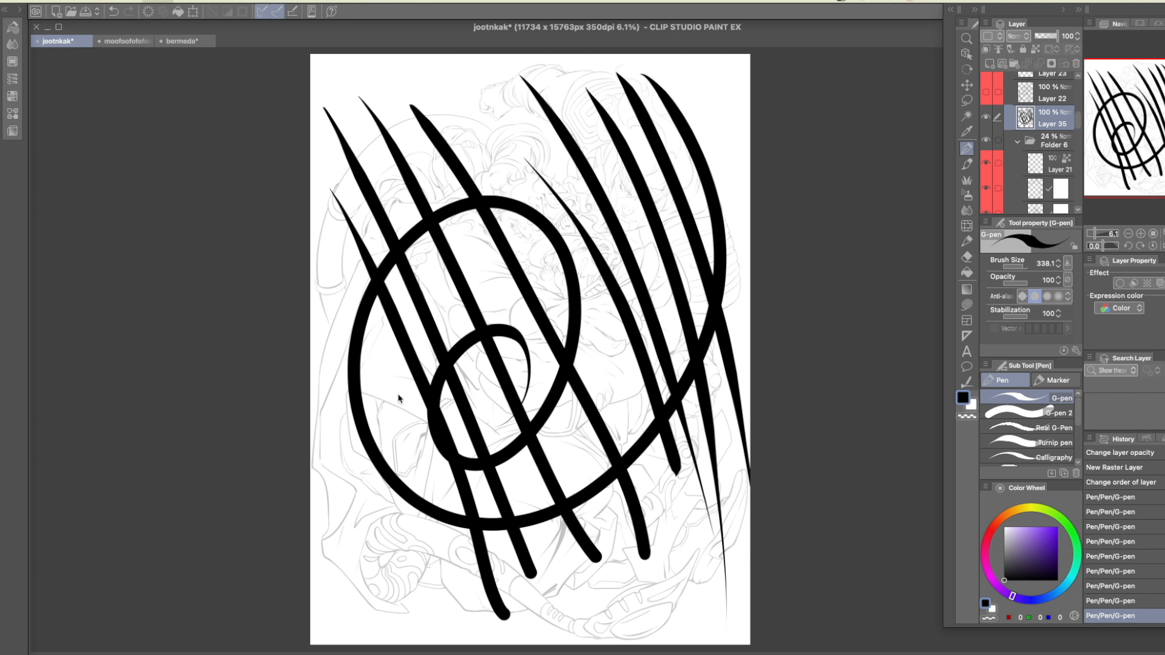
Undo the last two test strokes and draw two more long tapered strokes across the canvas
{"action": "key", "text": "ctrl+z"}
{"action": "key", "text": "ctrl+z"}
{"action": "left_click_drag", "start_coordinate": [478, 103], "coordinate": [680, 522]}
{"action": "mouse_move", "coordinate": [614, 76]}
{"action": "left_mouse_down"}
{"action": "mouse_move", "coordinate": [726, 541]}
{"action": "mouse_move", "coordinate": [721, 584]}
{"action": "left_mouse_up"}
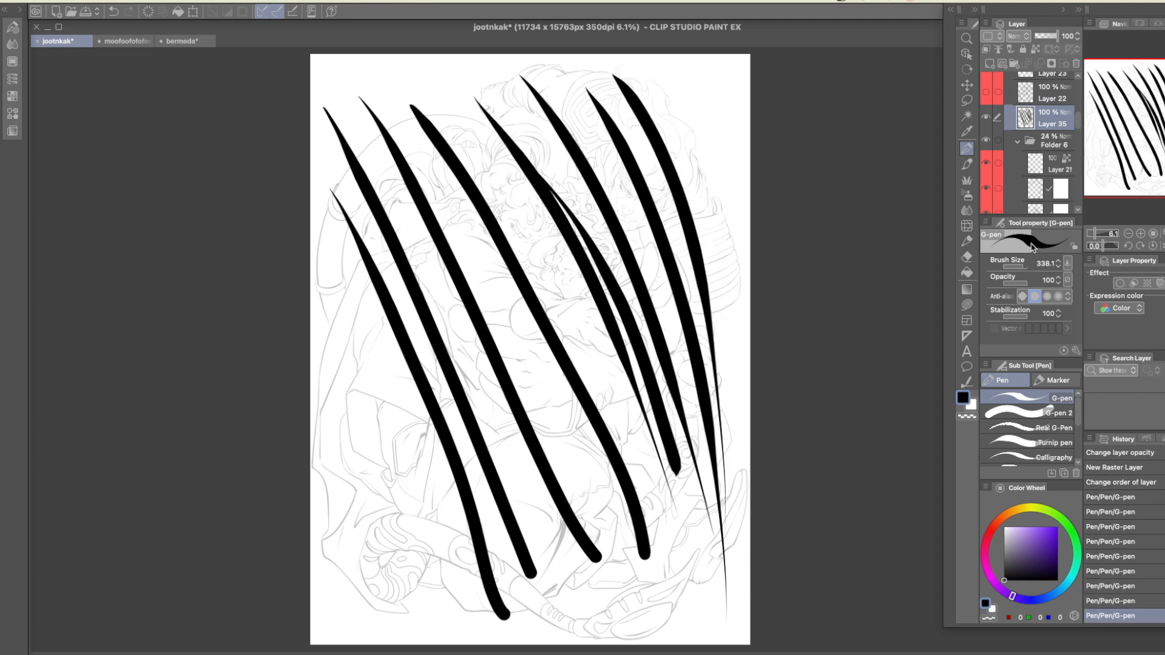
Try a stabilization of 48, set it back to 100, and clear all test strokes from the new layer
{"action": "mouse_move", "coordinate": [1028, 317]}
{"action": "left_mouse_down"}
{"action": "mouse_move", "coordinate": [1012, 322]}
{"action": "mouse_move", "coordinate": [1025, 317]}
{"action": "left_mouse_up"}
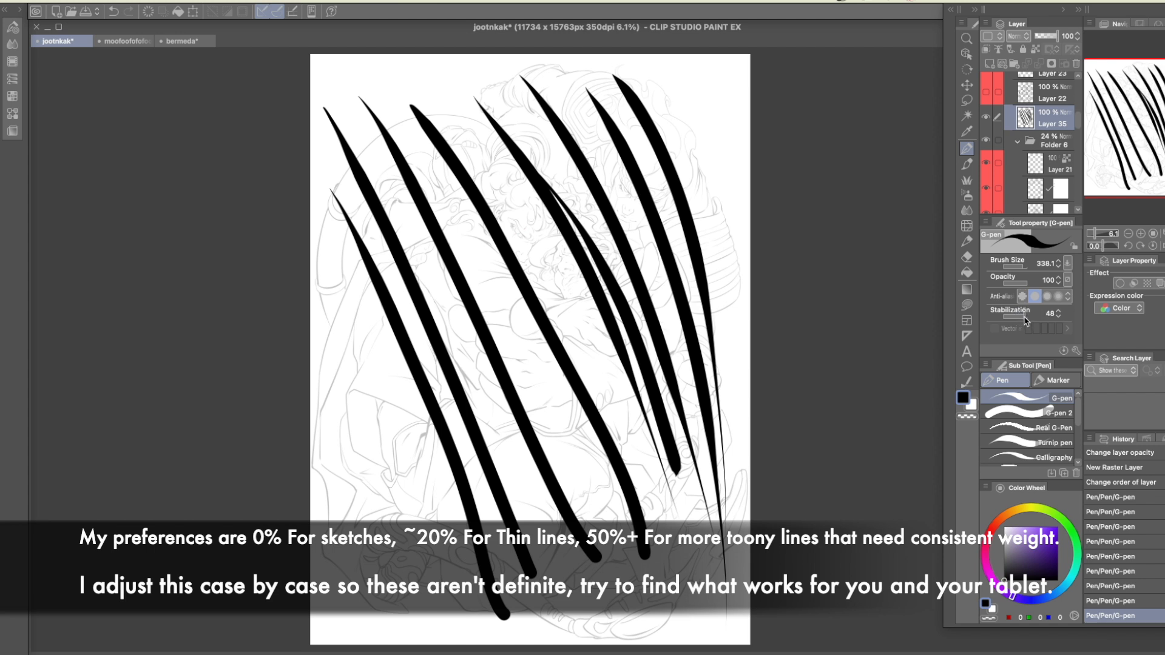
{"action": "left_click_drag", "start_coordinate": [1028, 321], "coordinate": [1043, 303]}
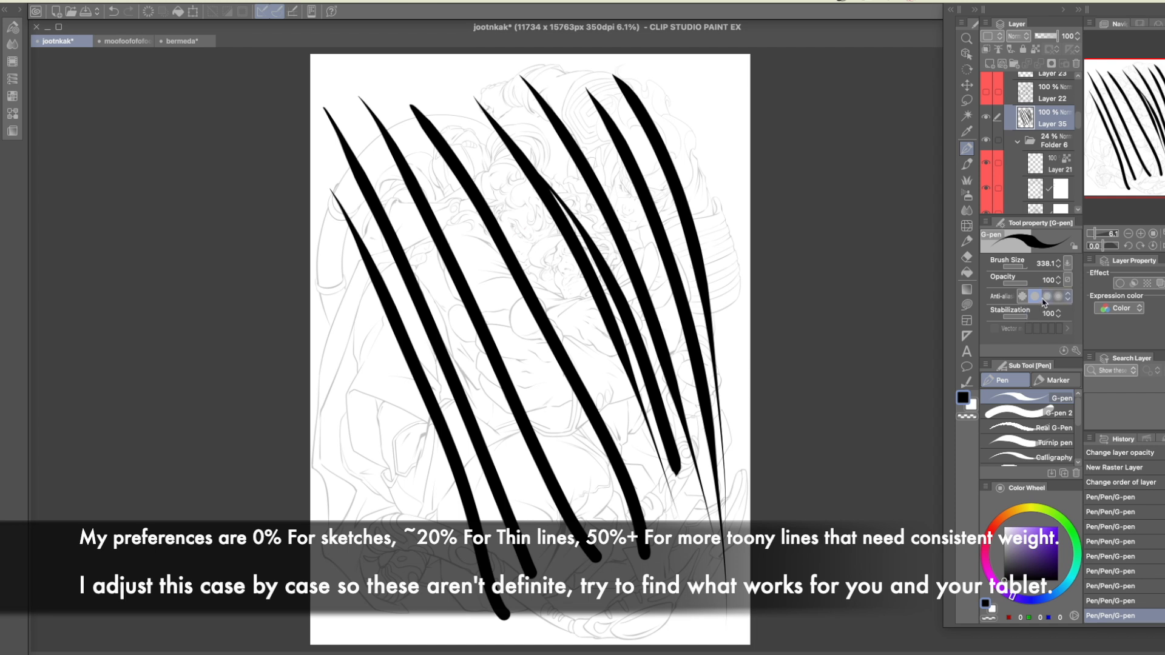
{"action": "left_click", "coordinate": [148, 12]}
{"action": "left_click_drag", "start_coordinate": [763, 294], "coordinate": [759, 292]}
{"action": "left_click_drag", "start_coordinate": [804, 399], "coordinate": [792, 394]}
{"action": "left_click_drag", "start_coordinate": [1095, 235], "coordinate": [1093, 236]}
{"action": "left_click_drag", "start_coordinate": [845, 415], "coordinate": [832, 420]}
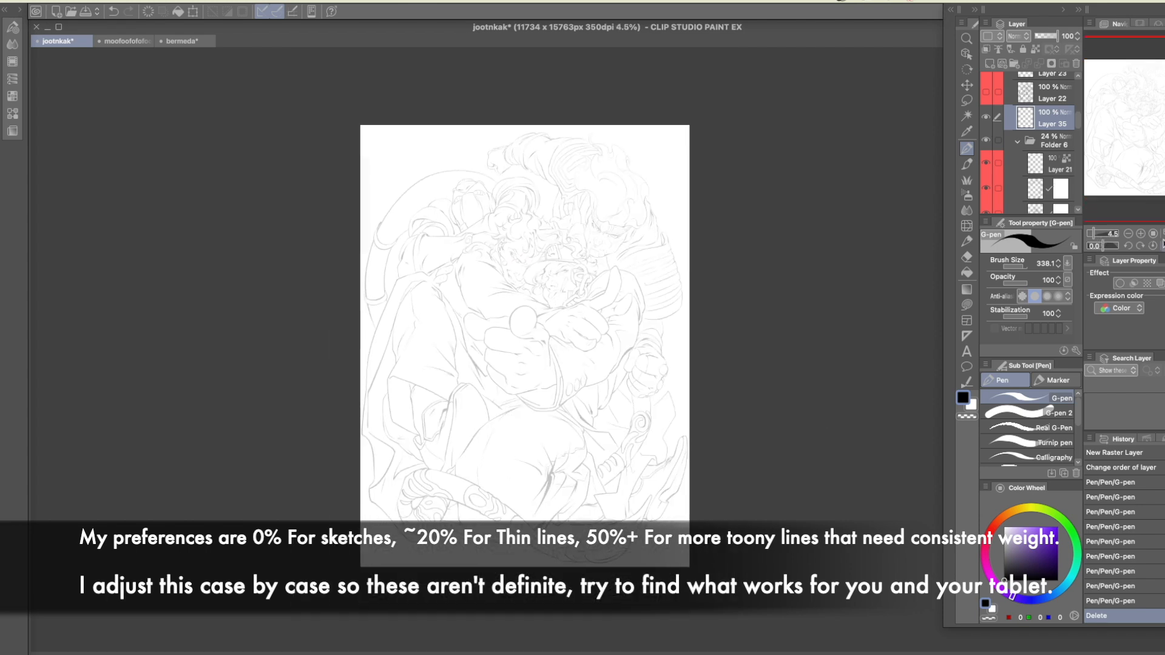
{"action": "left_click", "coordinate": [1141, 233]}
{"action": "left_click_drag", "start_coordinate": [822, 366], "coordinate": [828, 342]}
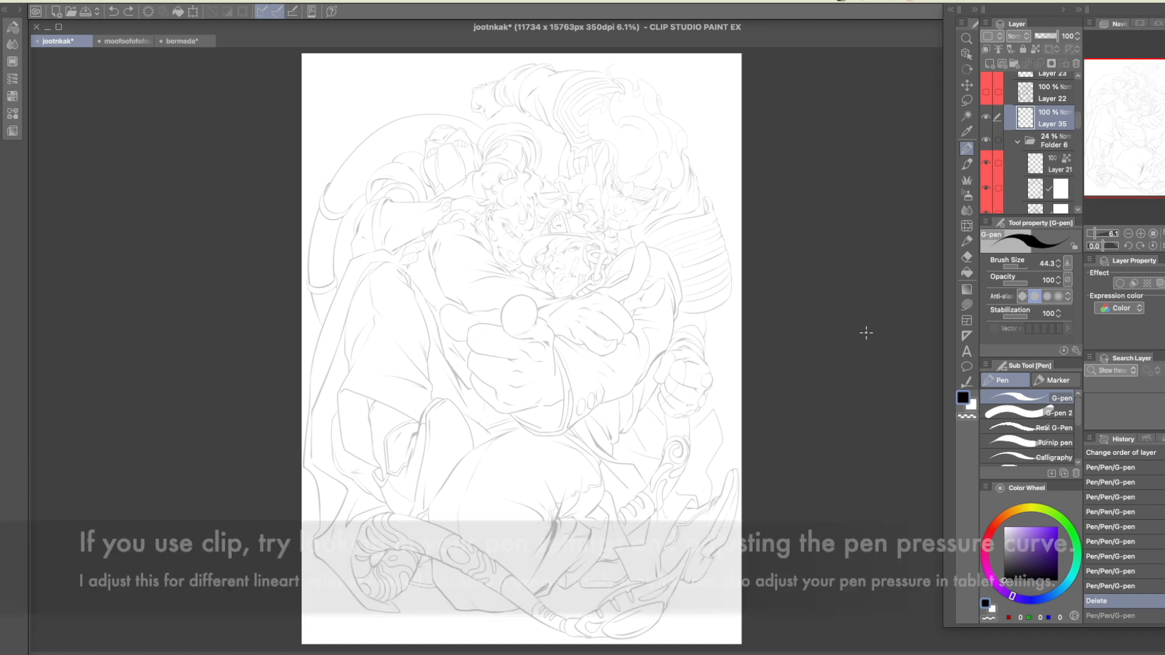
Ink the upper curve of the large bent leg with one long stroke at 25% zoom, and mark both its ends with short cross strokes
{"action": "left_click", "coordinate": [1141, 234]}
{"action": "left_click", "coordinate": [1141, 235]}
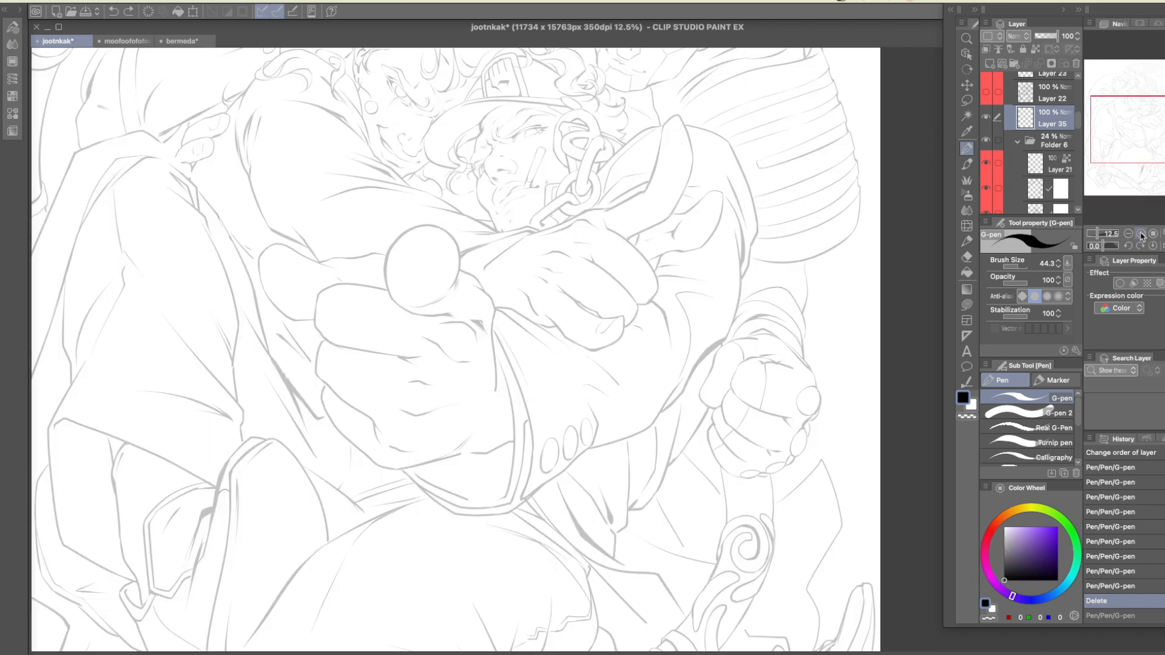
{"action": "left_click", "coordinate": [1141, 235]}
{"action": "left_click_drag", "start_coordinate": [674, 425], "coordinate": [649, 262]}
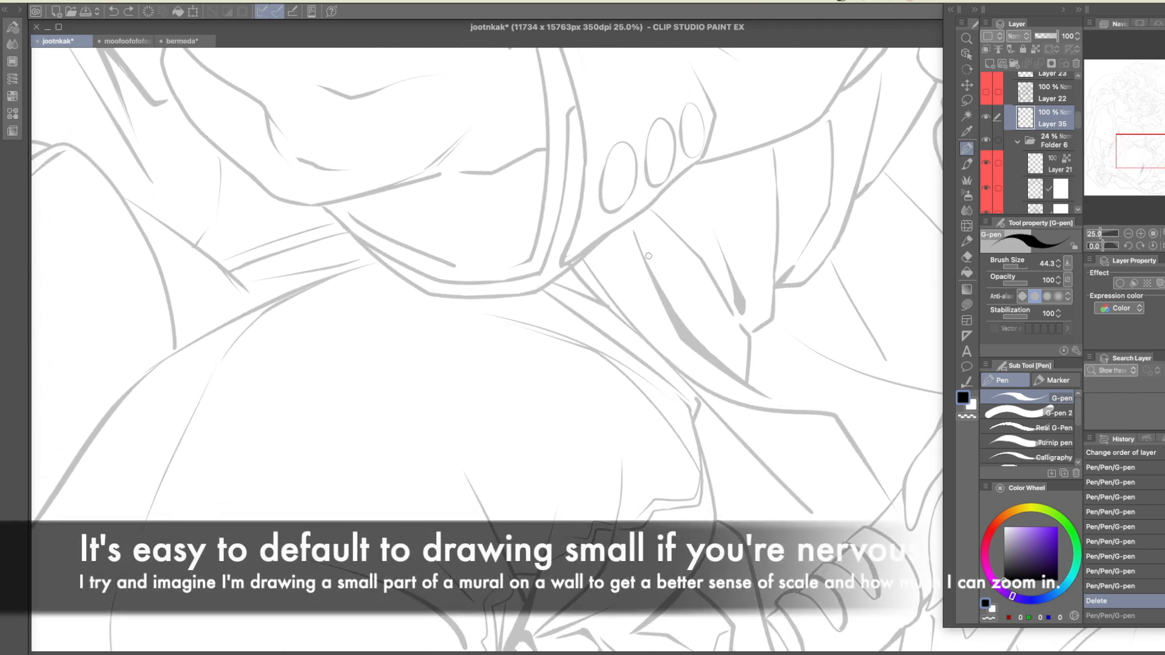
{"action": "scroll", "coordinate": [648, 256], "scroll_direction": "down", "scroll_amount": 10}
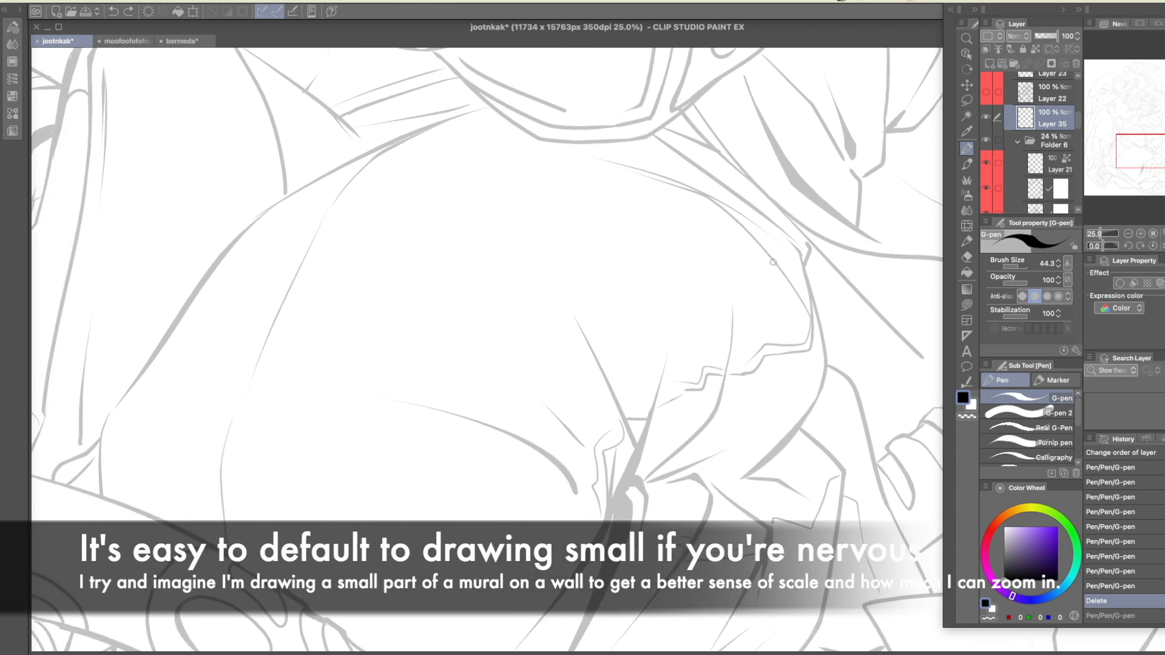
{"action": "mouse_move", "coordinate": [102, 444]}
{"action": "left_mouse_down"}
{"action": "mouse_move", "coordinate": [225, 264]}
{"action": "mouse_move", "coordinate": [319, 172]}
{"action": "mouse_move", "coordinate": [410, 120]}
{"action": "mouse_move", "coordinate": [550, 81]}
{"action": "left_mouse_up"}
{"action": "key", "text": "ctrl+z"}
{"action": "mouse_move", "coordinate": [100, 436]}
{"action": "left_mouse_down"}
{"action": "mouse_move", "coordinate": [122, 389]}
{"action": "mouse_move", "coordinate": [218, 264]}
{"action": "mouse_move", "coordinate": [337, 166]}
{"action": "mouse_move", "coordinate": [503, 108]}
{"action": "left_mouse_up"}
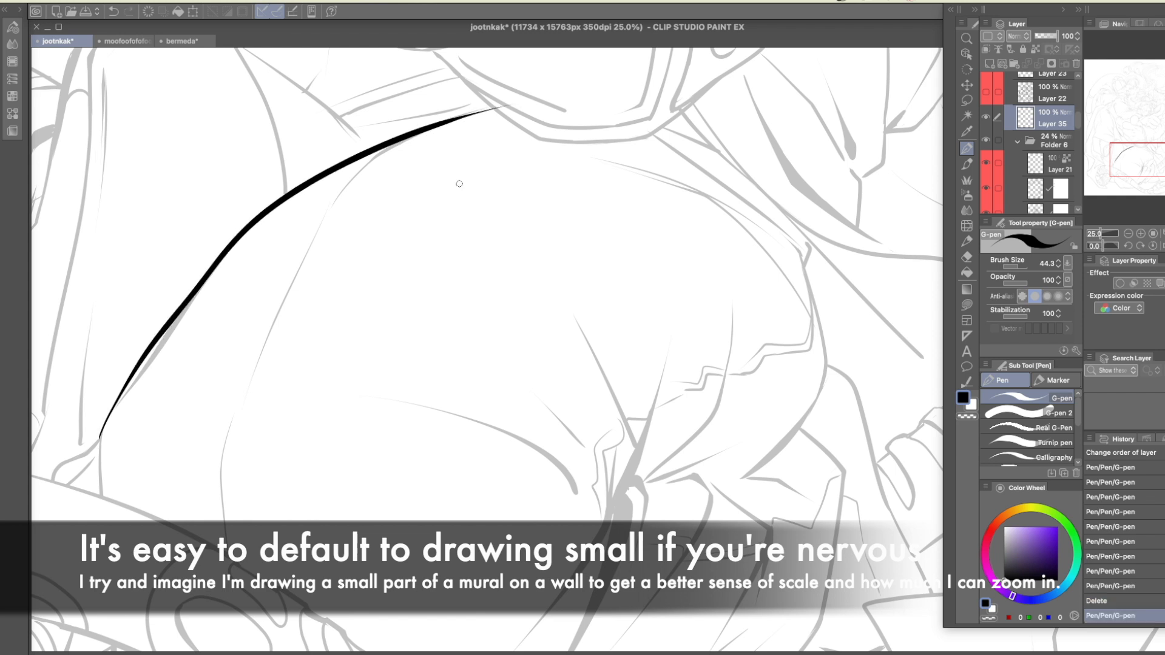
{"action": "left_click_drag", "start_coordinate": [56, 422], "coordinate": [102, 480]}
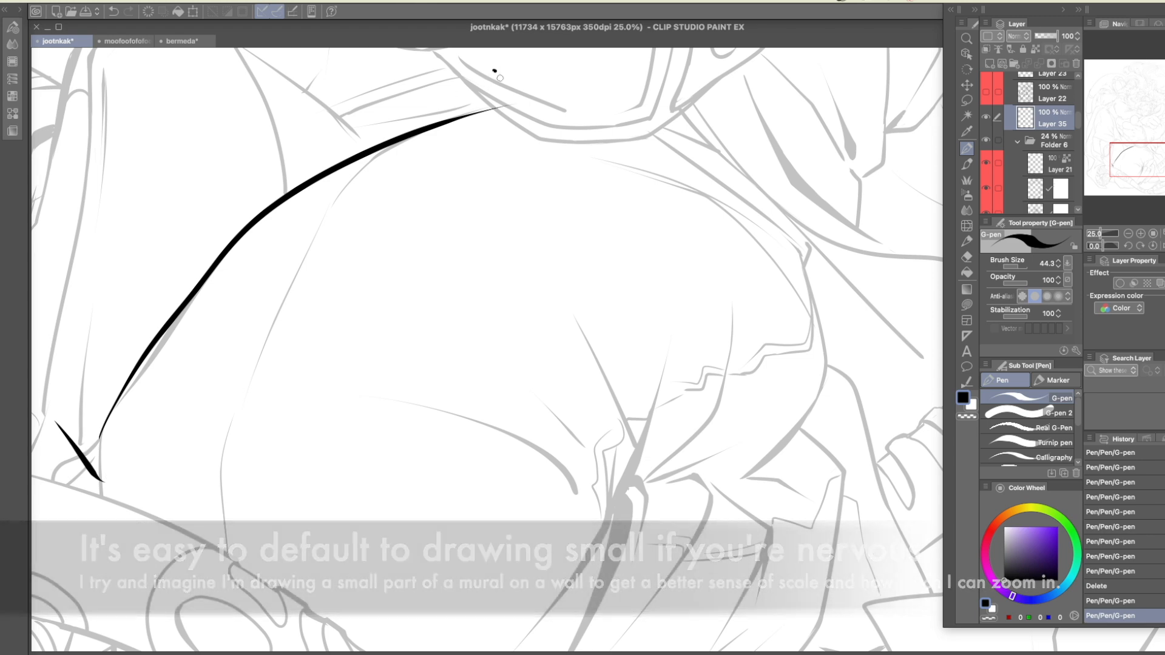
{"action": "left_click_drag", "start_coordinate": [495, 71], "coordinate": [521, 120]}
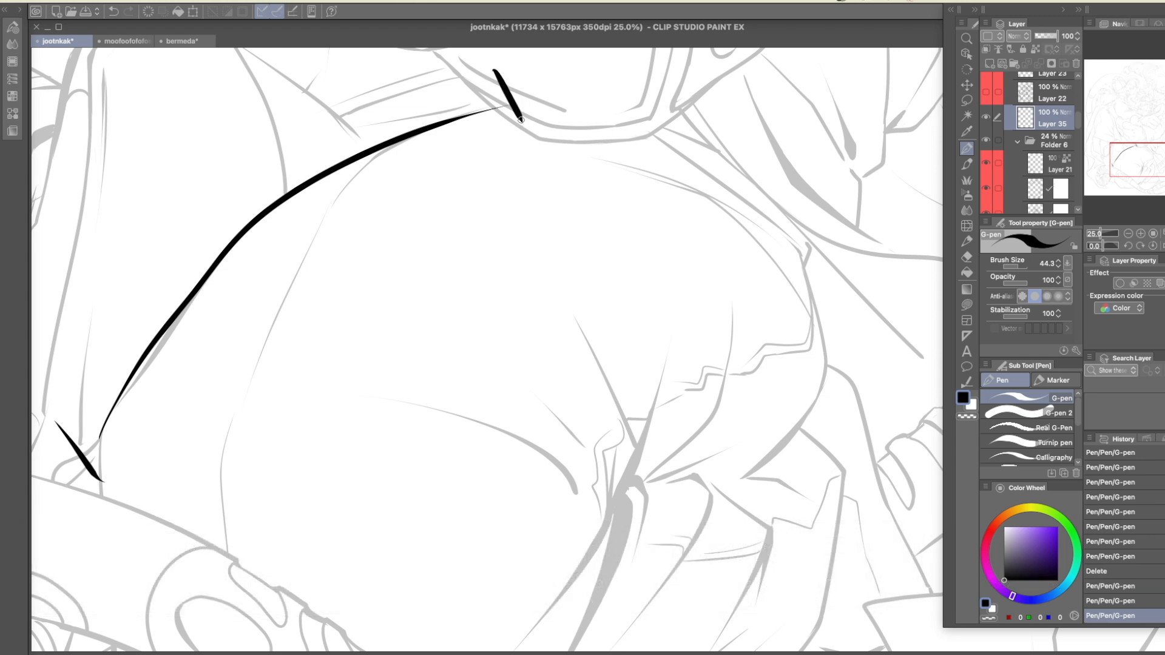
Erase the inked curve of the large bent leg and both its end marks with the hard eraser
{"action": "left_click_drag", "start_coordinate": [1101, 234], "coordinate": [1092, 237]}
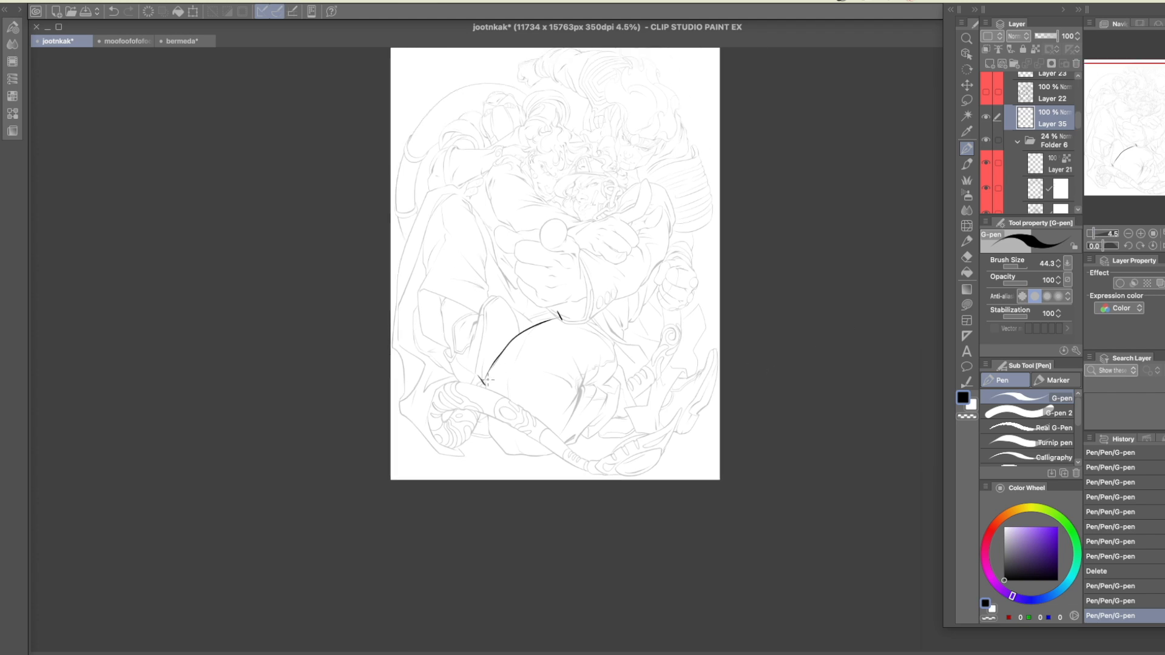
{"action": "left_click_drag", "start_coordinate": [505, 357], "coordinate": [561, 316]}
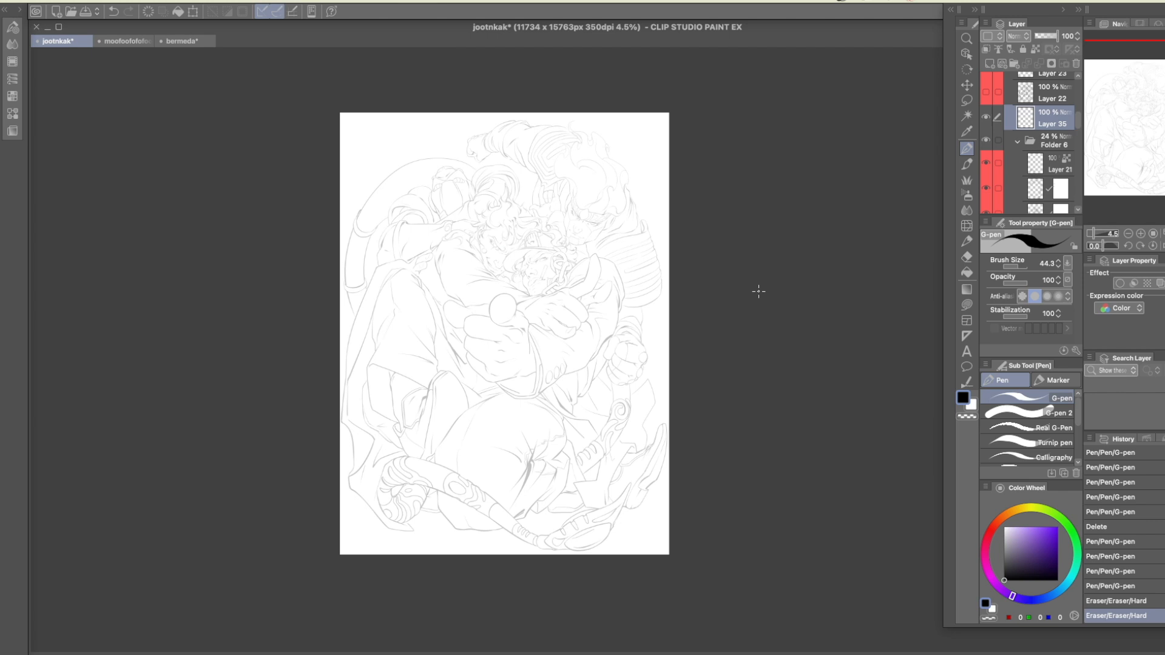
{"action": "left_click", "coordinate": [1140, 233]}
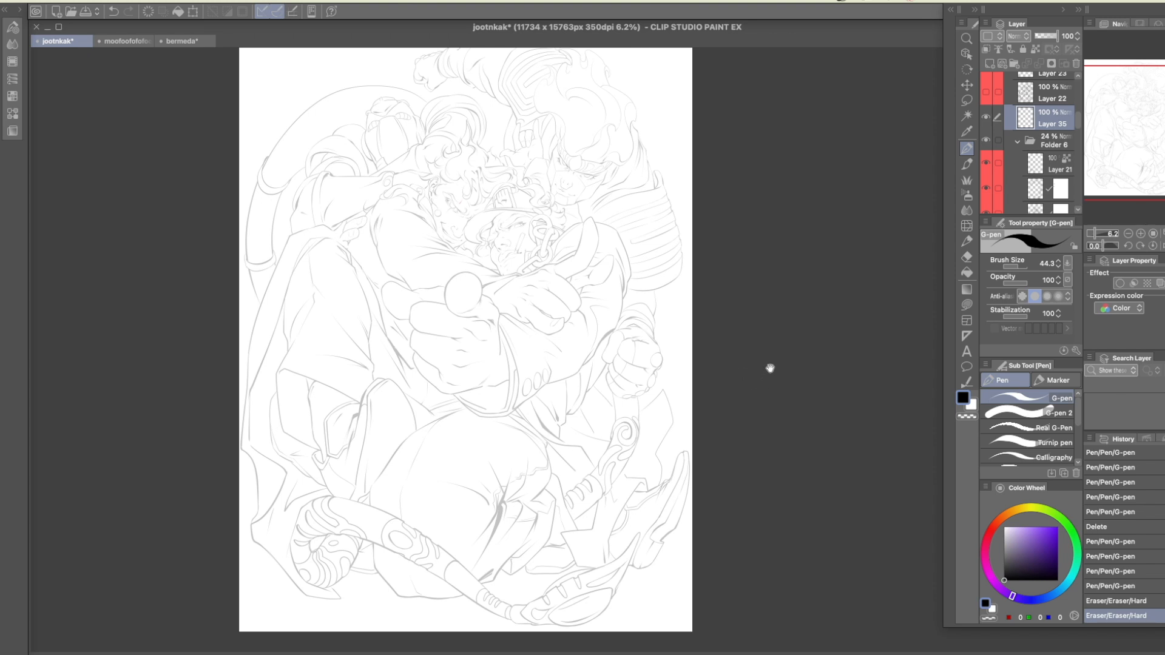
{"action": "left_click_drag", "start_coordinate": [770, 367], "coordinate": [782, 361]}
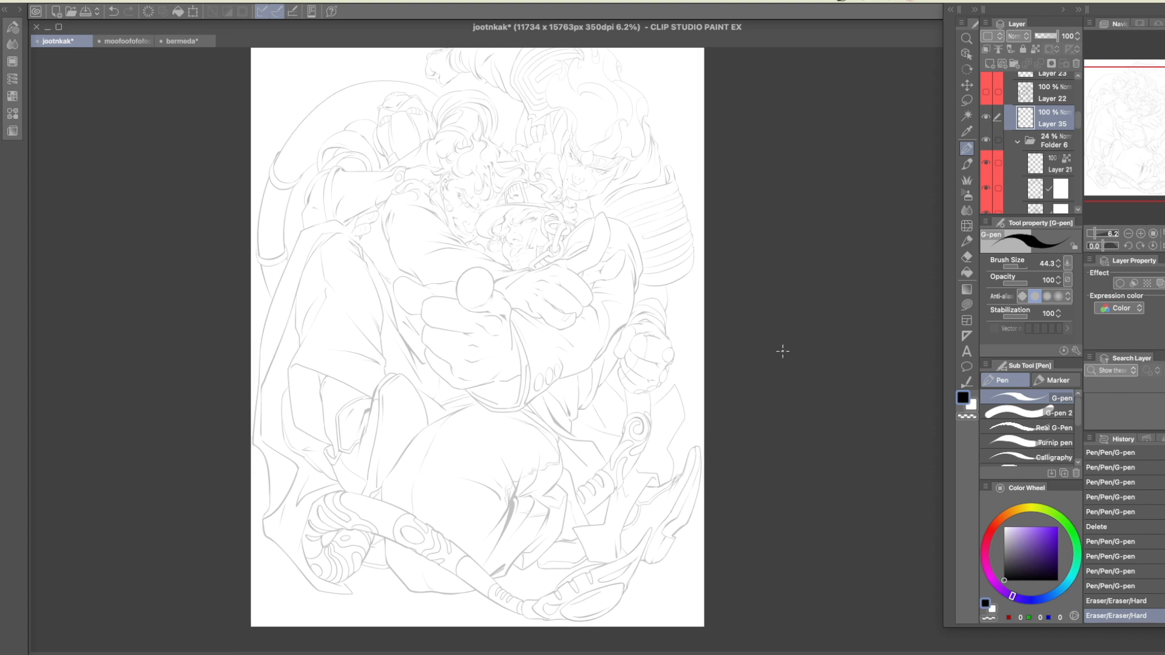
Set the G-pen's brush size to 157.8 and its stabilization to 16
{"action": "left_click", "coordinate": [1021, 267]}
{"action": "left_click_drag", "start_coordinate": [608, 349], "coordinate": [611, 343]}
{"action": "left_click", "coordinate": [1016, 317]}
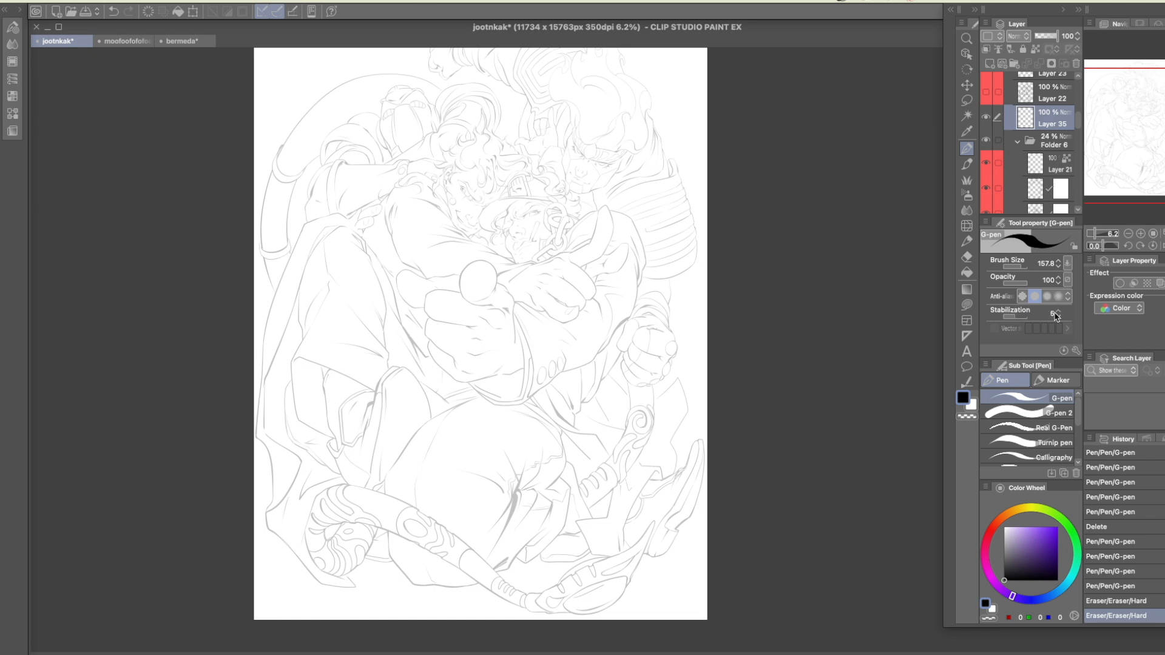
{"action": "left_click", "coordinate": [1017, 317]}
{"action": "left_click", "coordinate": [1059, 311]}
{"action": "left_click", "coordinate": [1060, 311]}
At 3.3% zoom, ink the bent leg's upper curve, lower outline and the folds behind the knee with a few strokes
{"action": "left_click_drag", "start_coordinate": [1099, 236], "coordinate": [1094, 237]}
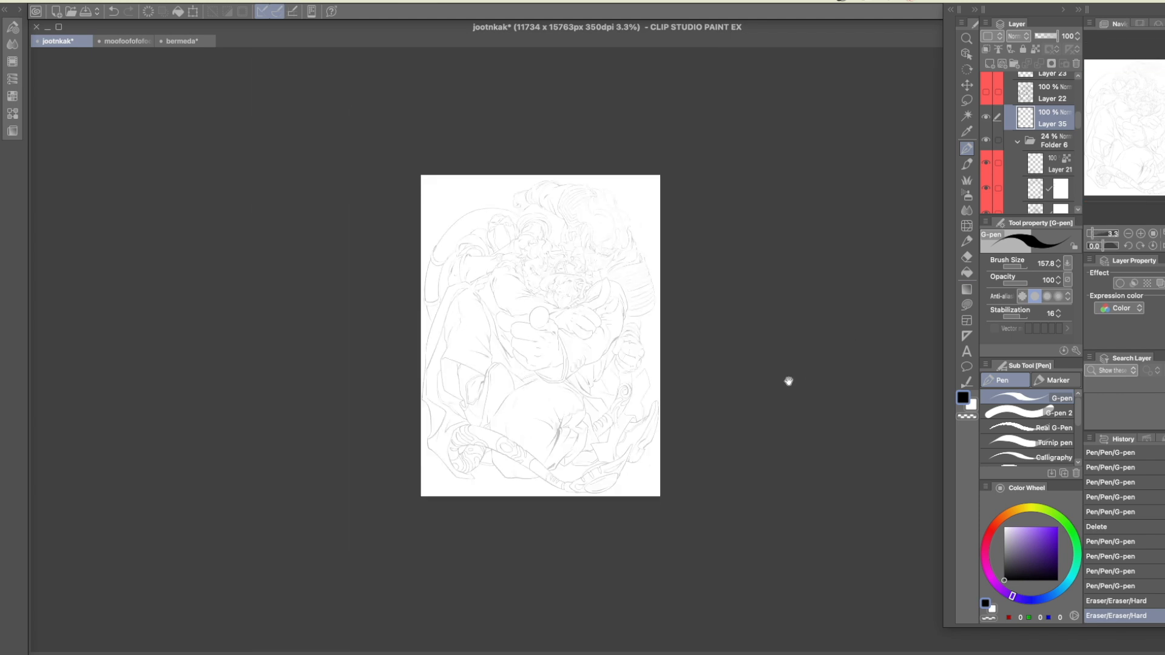
{"action": "left_click_drag", "start_coordinate": [789, 381], "coordinate": [780, 380]}
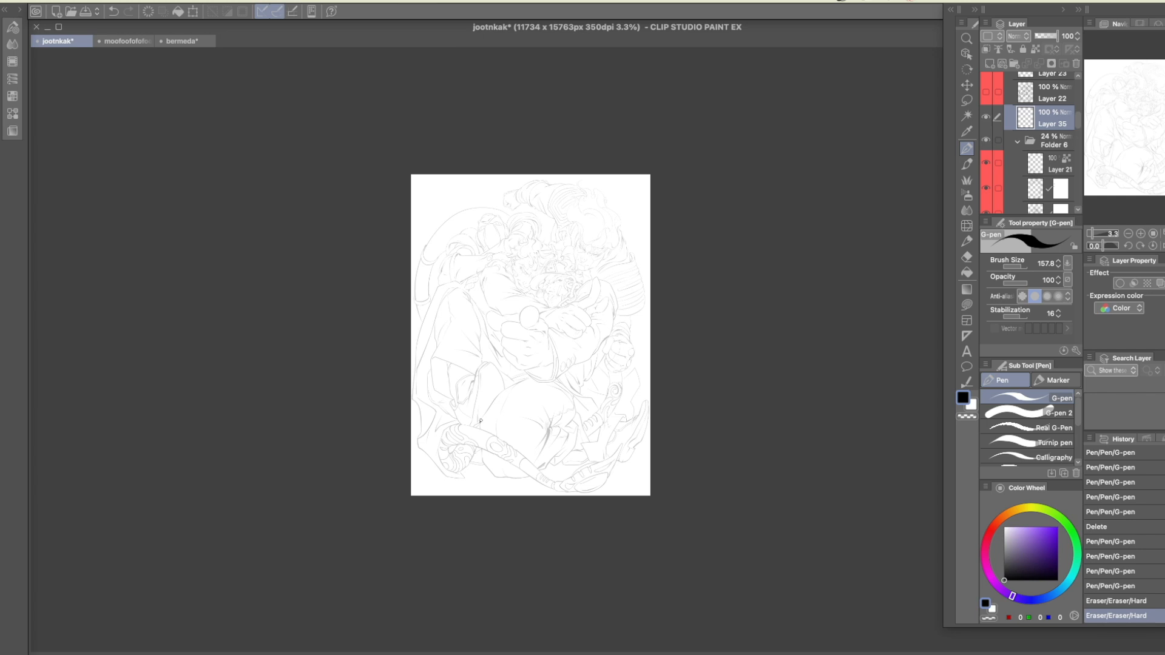
{"action": "left_click_drag", "start_coordinate": [528, 379], "coordinate": [532, 378]}
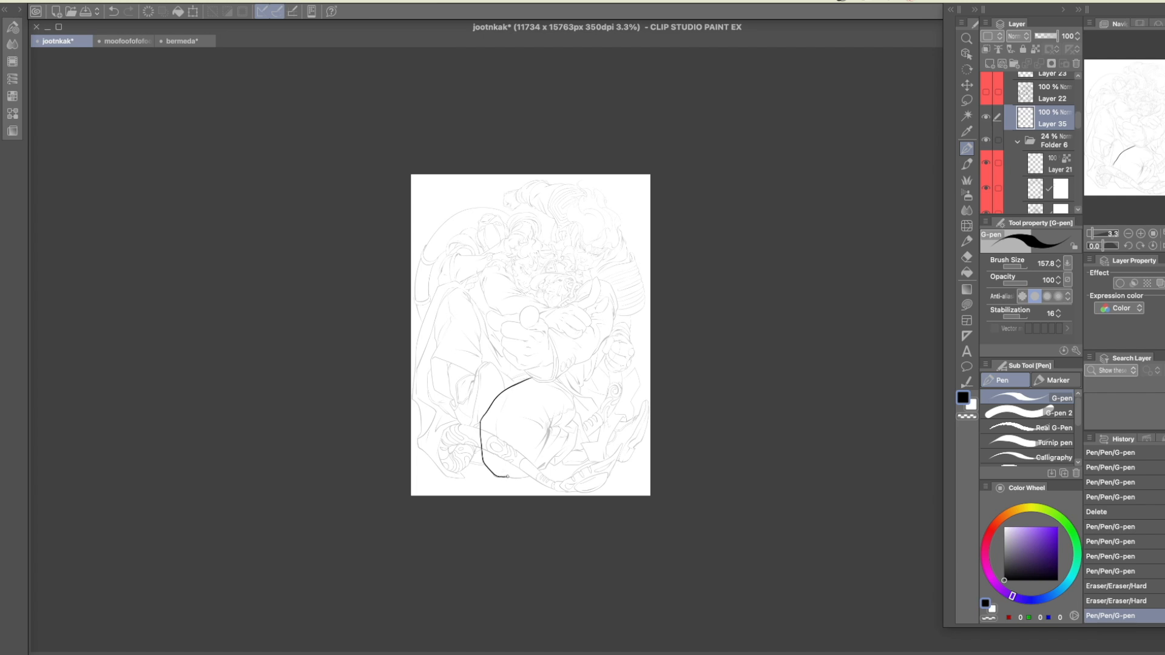
{"action": "left_click_drag", "start_coordinate": [518, 477], "coordinate": [545, 469]}
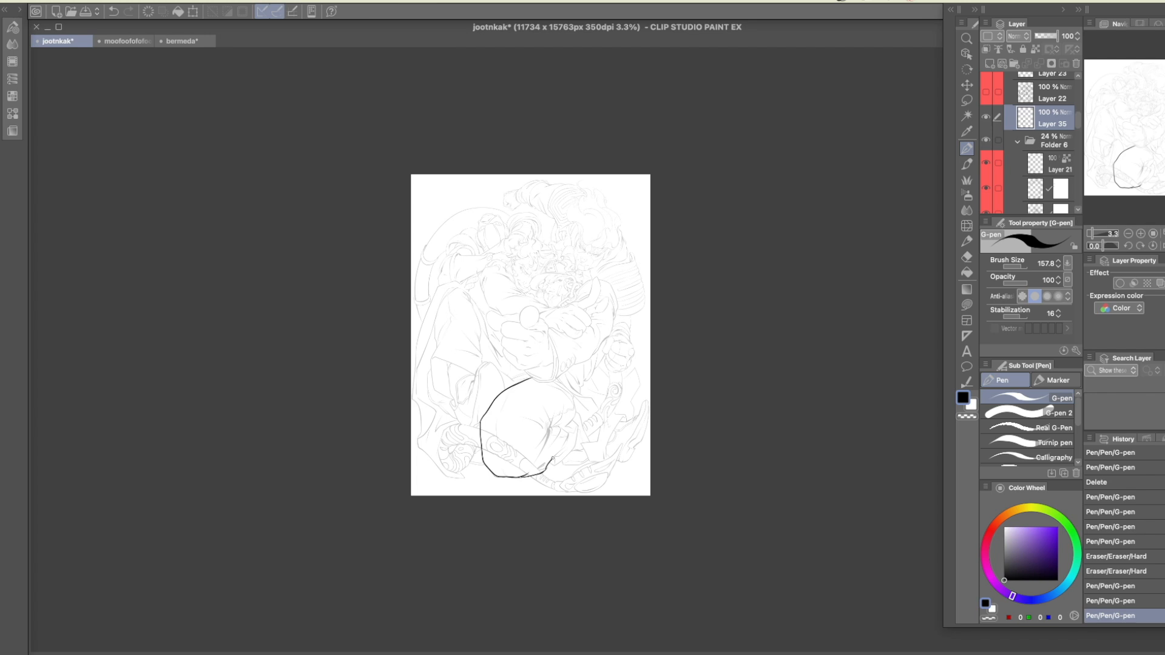
{"action": "left_click_drag", "start_coordinate": [559, 427], "coordinate": [548, 432]}
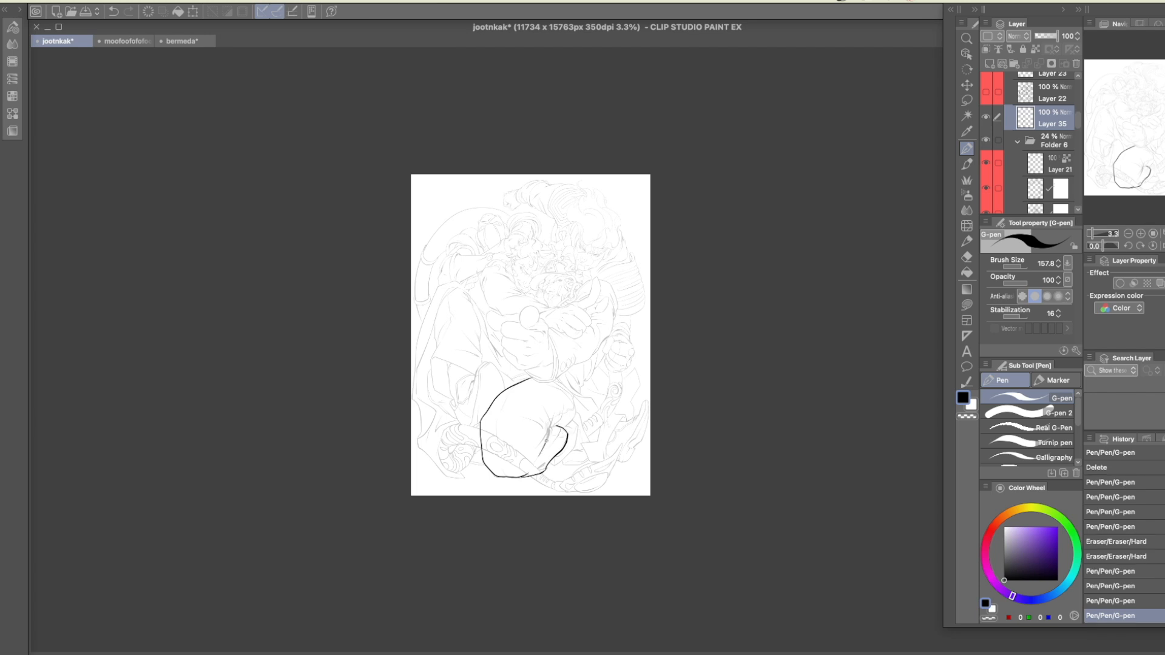
{"action": "left_click_drag", "start_coordinate": [549, 427], "coordinate": [553, 417]}
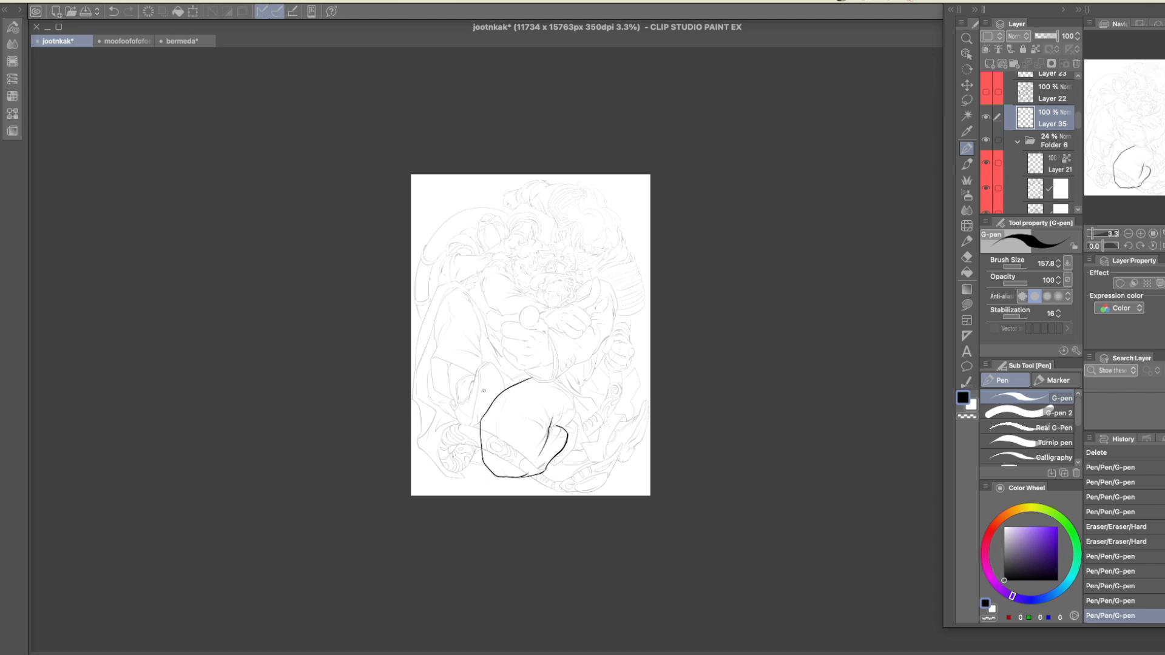
Examine the strokes of the leg's outline and knee folds up close at 25% zoom
{"action": "left_click", "coordinate": [1141, 234]}
{"action": "left_click", "coordinate": [1141, 235]}
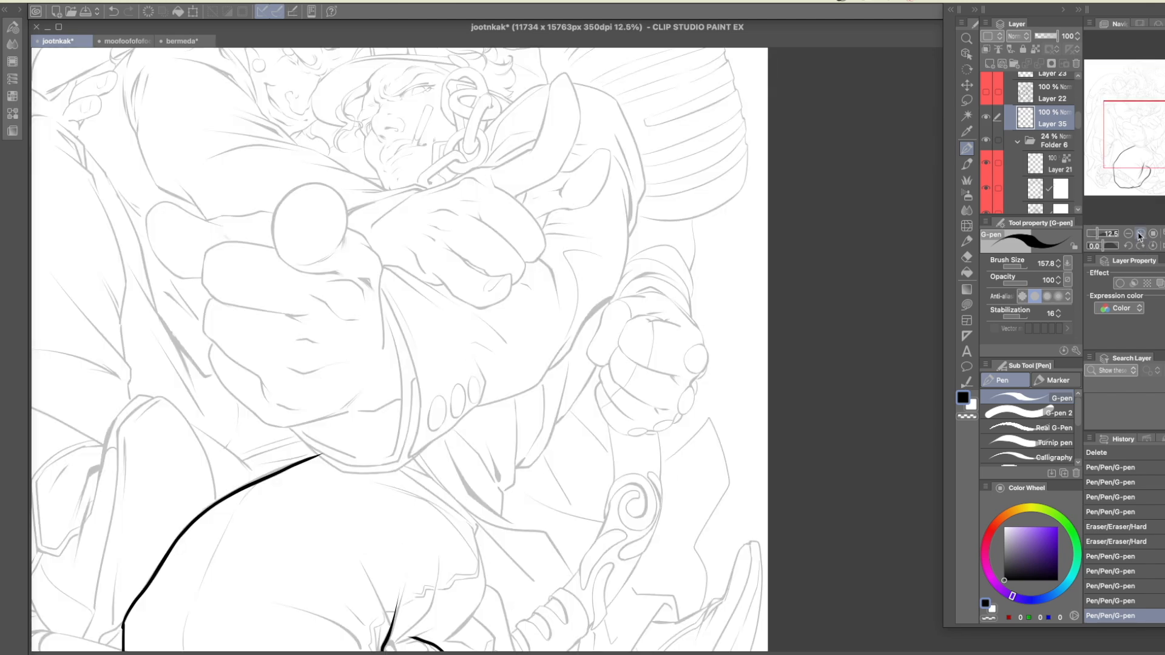
{"action": "left_click", "coordinate": [1141, 235]}
{"action": "left_click_drag", "start_coordinate": [467, 530], "coordinate": [639, 336]}
{"action": "left_click_drag", "start_coordinate": [567, 431], "coordinate": [747, 253]}
{"action": "mouse_move", "coordinate": [719, 465]}
{"action": "left_mouse_down"}
{"action": "mouse_move", "coordinate": [745, 451]}
{"action": "mouse_move", "coordinate": [782, 359]}
{"action": "mouse_move", "coordinate": [747, 378]}
{"action": "left_mouse_up"}
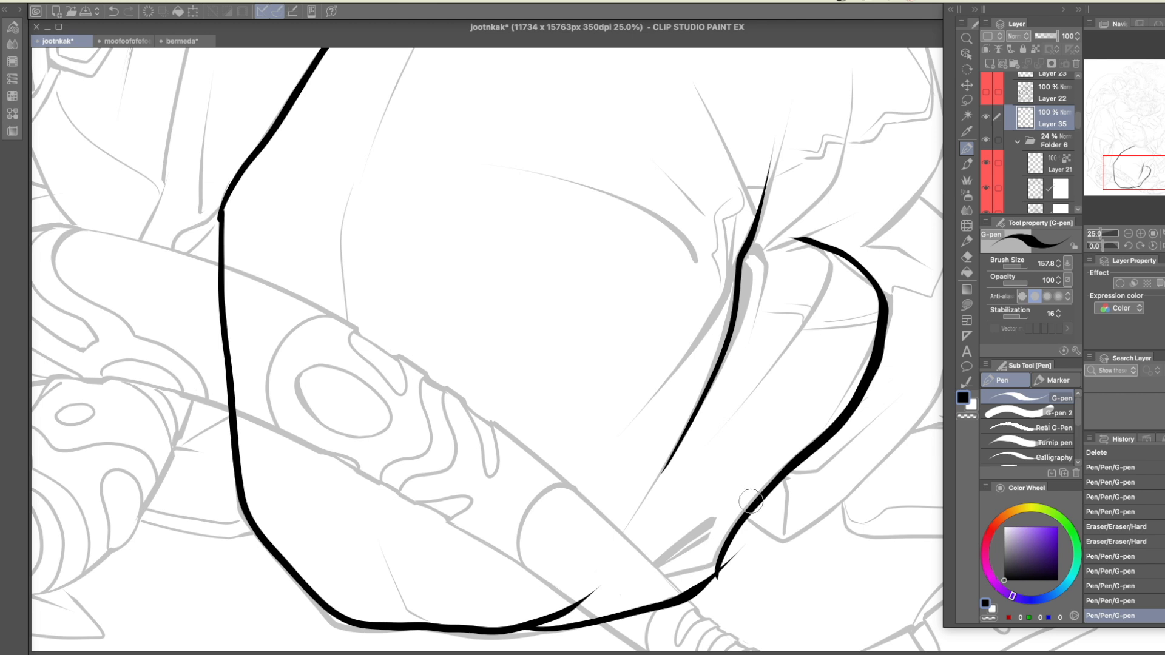
{"action": "left_click_drag", "start_coordinate": [757, 477], "coordinate": [754, 476]}
{"action": "left_click_drag", "start_coordinate": [583, 354], "coordinate": [748, 401]}
Tidy the leg's stroke joints using transparent colour, add short strokes joining the knee folds, and undo the last extra stroke
{"action": "key", "text": "c"}
{"action": "key", "text": "c"}
{"action": "key", "text": "c"}
{"action": "mouse_move", "coordinate": [378, 281]}
{"action": "left_mouse_down"}
{"action": "mouse_move", "coordinate": [391, 228]}
{"action": "mouse_move", "coordinate": [392, 292]}
{"action": "left_mouse_up"}
{"action": "mouse_move", "coordinate": [667, 448]}
{"action": "left_mouse_down"}
{"action": "mouse_move", "coordinate": [485, 329]}
{"action": "mouse_move", "coordinate": [463, 329]}
{"action": "left_mouse_up"}
{"action": "left_click_drag", "start_coordinate": [696, 477], "coordinate": [633, 562]}
{"action": "left_click_drag", "start_coordinate": [795, 323], "coordinate": [720, 495]}
{"action": "key", "text": "c"}
{"action": "left_click_drag", "start_coordinate": [631, 360], "coordinate": [663, 245]}
{"action": "left_click_drag", "start_coordinate": [718, 326], "coordinate": [639, 350]}
{"action": "mouse_move", "coordinate": [691, 308]}
{"action": "left_mouse_down"}
{"action": "mouse_move", "coordinate": [640, 348]}
{"action": "mouse_move", "coordinate": [678, 386]}
{"action": "left_mouse_up"}
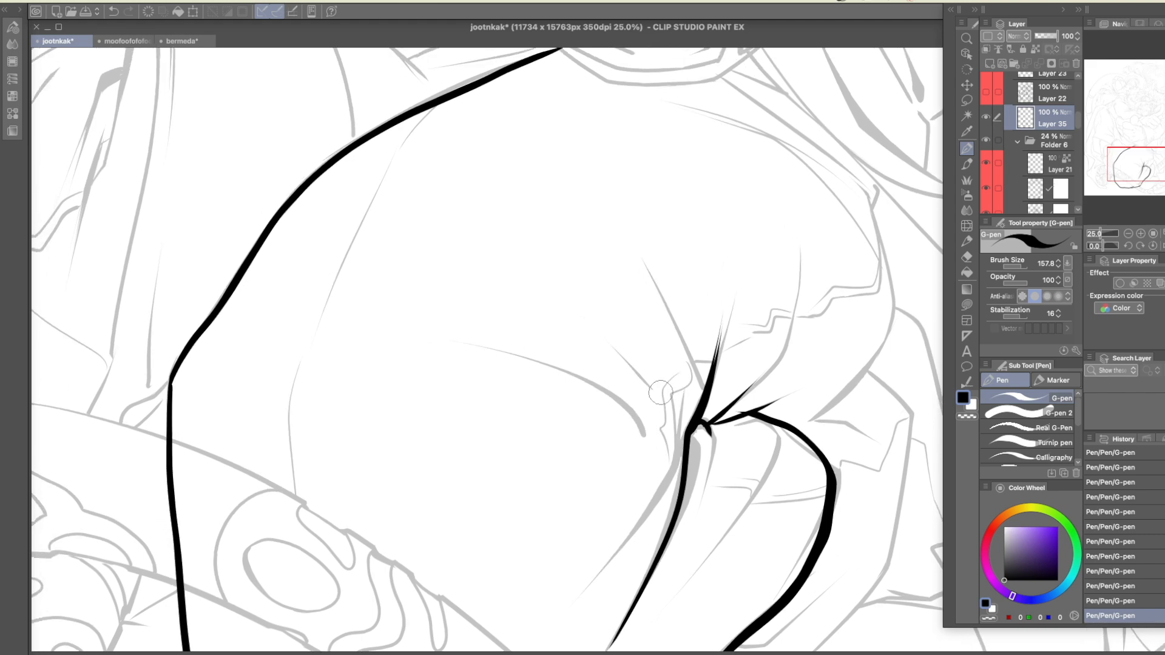
{"action": "left_click_drag", "start_coordinate": [623, 252], "coordinate": [636, 373]}
{"action": "key", "text": "ctrl+z"}
Erase the whole inked leg outline and its knee folds with the hard eraser
{"action": "scroll", "coordinate": [564, 367], "scroll_direction": "down", "scroll_amount": 4}
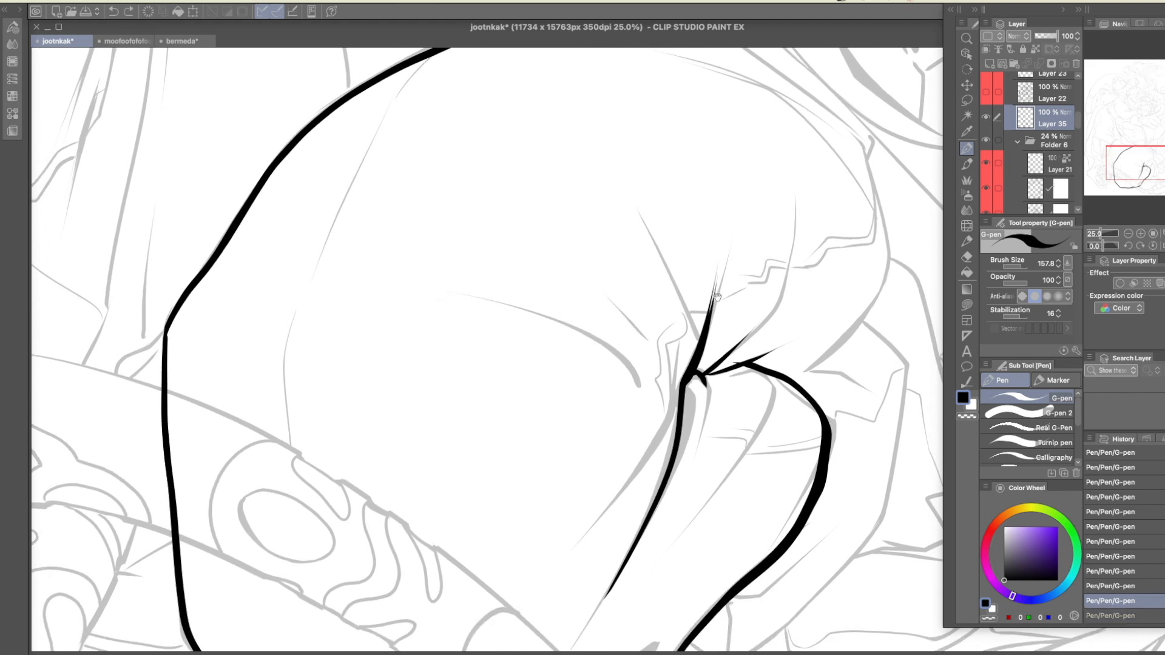
{"action": "mouse_move", "coordinate": [674, 484]}
{"action": "left_mouse_down"}
{"action": "mouse_move", "coordinate": [715, 366]}
{"action": "mouse_move", "coordinate": [609, 596]}
{"action": "mouse_move", "coordinate": [346, 369]}
{"action": "mouse_move", "coordinate": [352, 420]}
{"action": "left_mouse_up"}
{"action": "scroll", "coordinate": [612, 296], "scroll_direction": "up", "scroll_amount": 4}
{"action": "left_click_drag", "start_coordinate": [612, 296], "coordinate": [680, 354]}
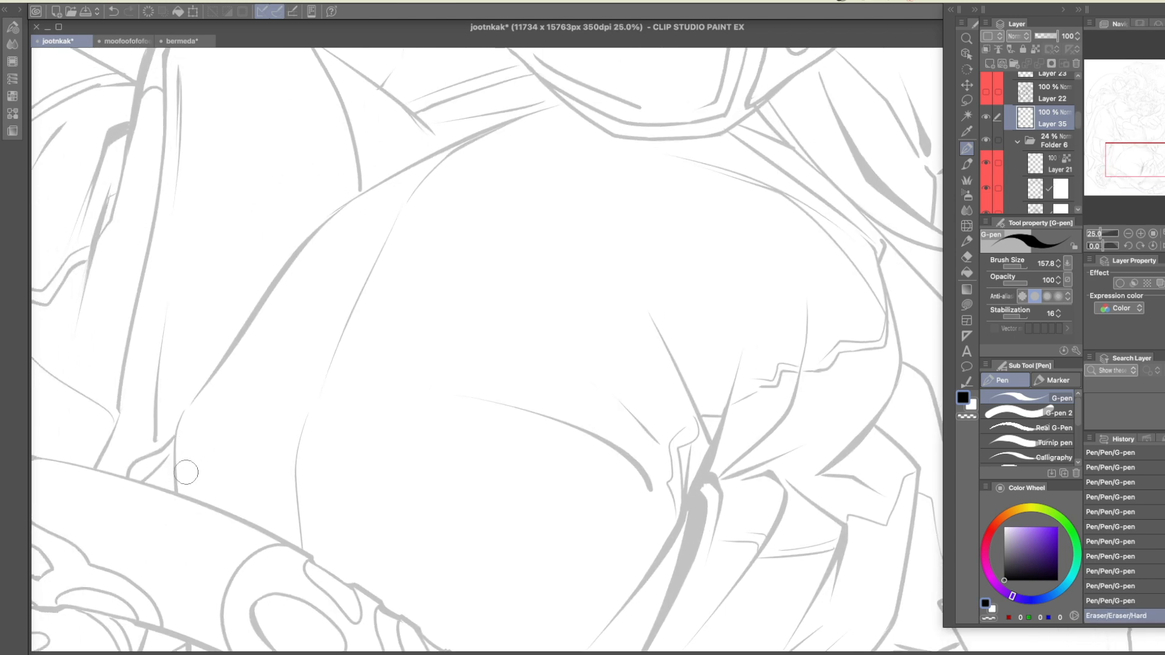
Ink the leg's upper curve with one long stroke at 25% zoom, undoing and redrawing the first two attempts
{"action": "left_click_drag", "start_coordinate": [176, 480], "coordinate": [533, 109]}
{"action": "key", "text": "ctrl+z"}
{"action": "mouse_move", "coordinate": [175, 488]}
{"action": "left_mouse_down"}
{"action": "mouse_move", "coordinate": [194, 405]}
{"action": "mouse_move", "coordinate": [329, 223]}
{"action": "mouse_move", "coordinate": [421, 156]}
{"action": "mouse_move", "coordinate": [563, 86]}
{"action": "left_mouse_up"}
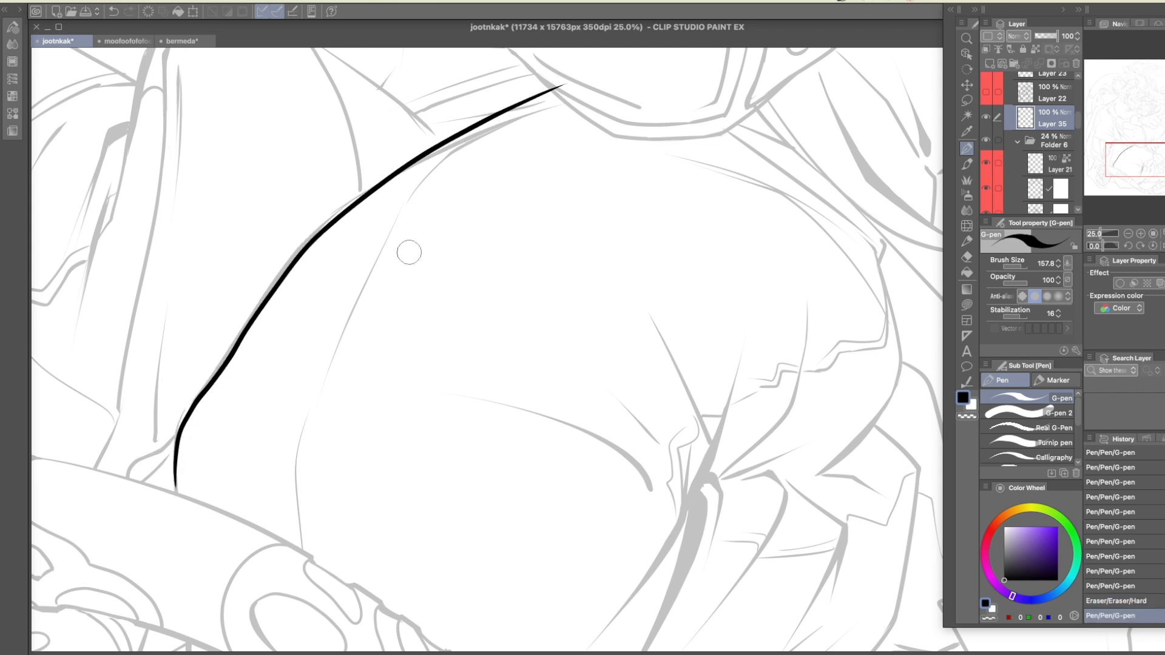
{"action": "key", "text": "ctrl+z"}
{"action": "mouse_move", "coordinate": [174, 488]}
{"action": "left_mouse_down"}
{"action": "mouse_move", "coordinate": [239, 344]}
{"action": "mouse_move", "coordinate": [357, 202]}
{"action": "mouse_move", "coordinate": [549, 108]}
{"action": "left_mouse_up"}
Continue the leg's outline down and around its lower edge, redo the short stroke beside the staff, and ink the rising edge beyond it
{"action": "left_click_drag", "start_coordinate": [497, 412], "coordinate": [522, 98]}
{"action": "mouse_move", "coordinate": [202, 182]}
{"action": "left_mouse_down"}
{"action": "mouse_move", "coordinate": [221, 397]}
{"action": "mouse_move", "coordinate": [244, 450]}
{"action": "mouse_move", "coordinate": [310, 523]}
{"action": "mouse_move", "coordinate": [342, 539]}
{"action": "mouse_move", "coordinate": [510, 547]}
{"action": "mouse_move", "coordinate": [628, 508]}
{"action": "left_mouse_up"}
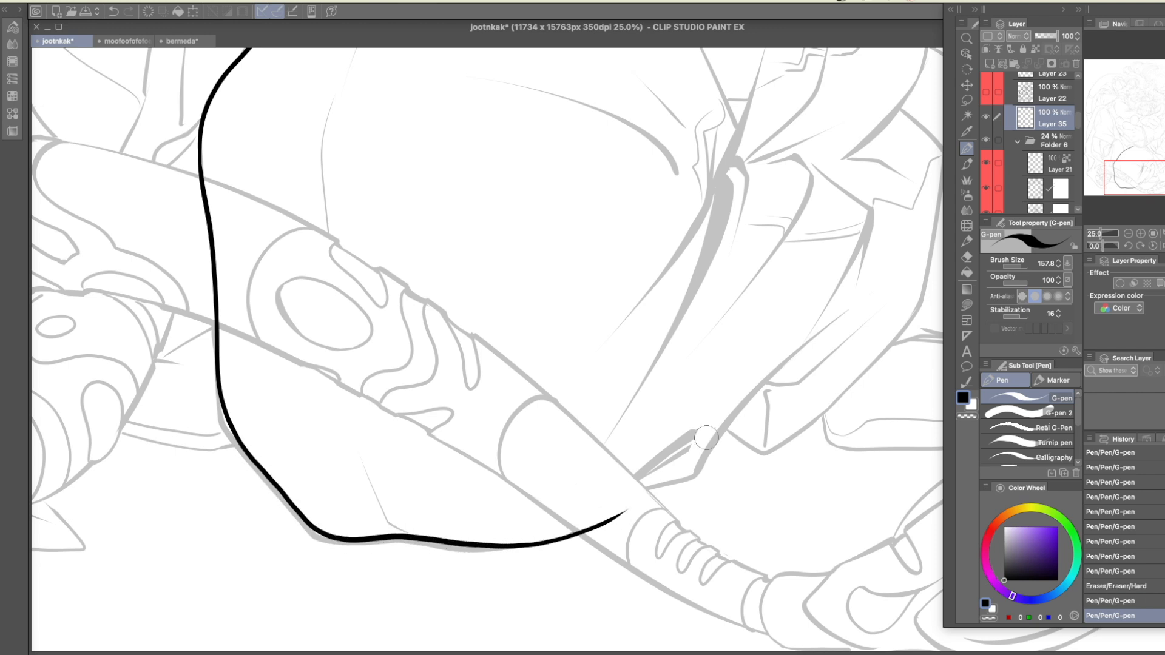
{"action": "scroll", "coordinate": [707, 438], "scroll_direction": "right", "scroll_amount": 3}
{"action": "left_click_drag", "start_coordinate": [494, 548], "coordinate": [616, 447]}
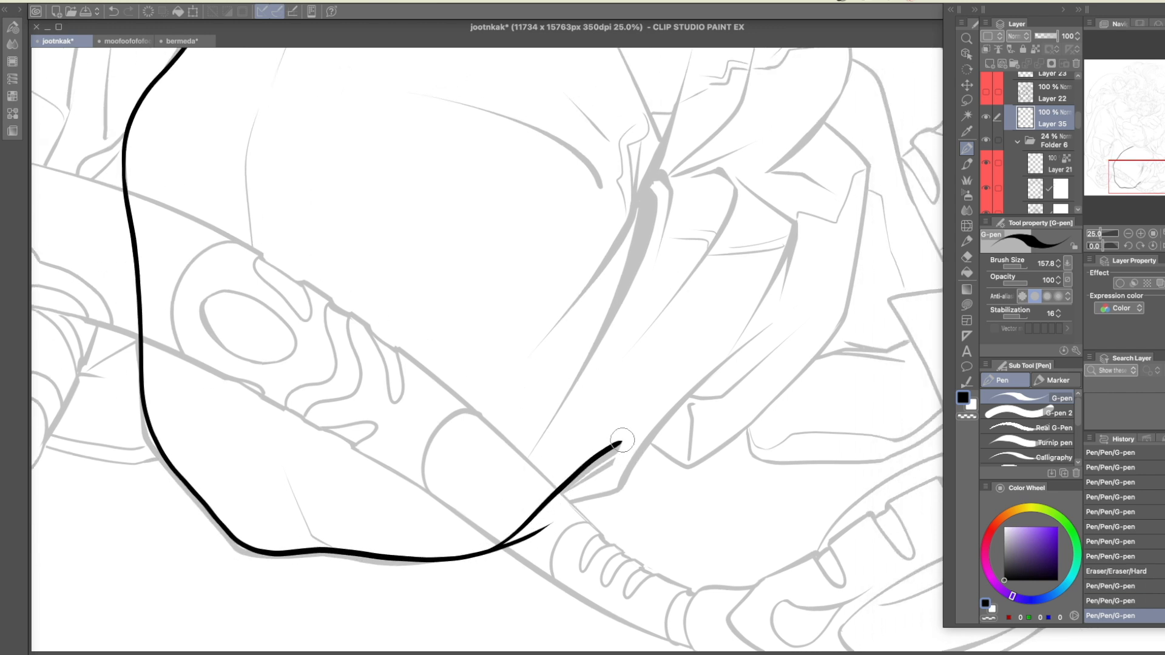
{"action": "key", "text": "ctrl+z"}
{"action": "left_click_drag", "start_coordinate": [494, 548], "coordinate": [616, 447]}
{"action": "mouse_move", "coordinate": [539, 519]}
{"action": "left_mouse_down"}
{"action": "mouse_move", "coordinate": [628, 478]}
{"action": "mouse_move", "coordinate": [707, 370]}
{"action": "mouse_move", "coordinate": [788, 308]}
{"action": "left_mouse_up"}
{"action": "left_click_drag", "start_coordinate": [738, 221], "coordinate": [699, 394]}
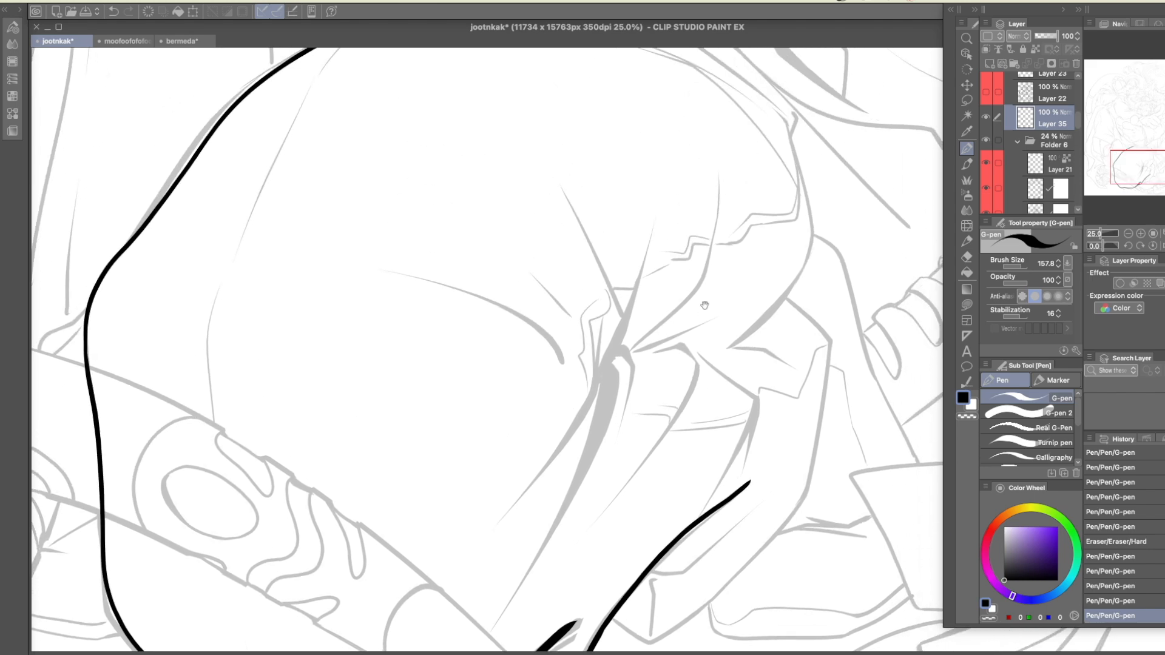
{"action": "left_click_drag", "start_coordinate": [702, 304], "coordinate": [693, 301]}
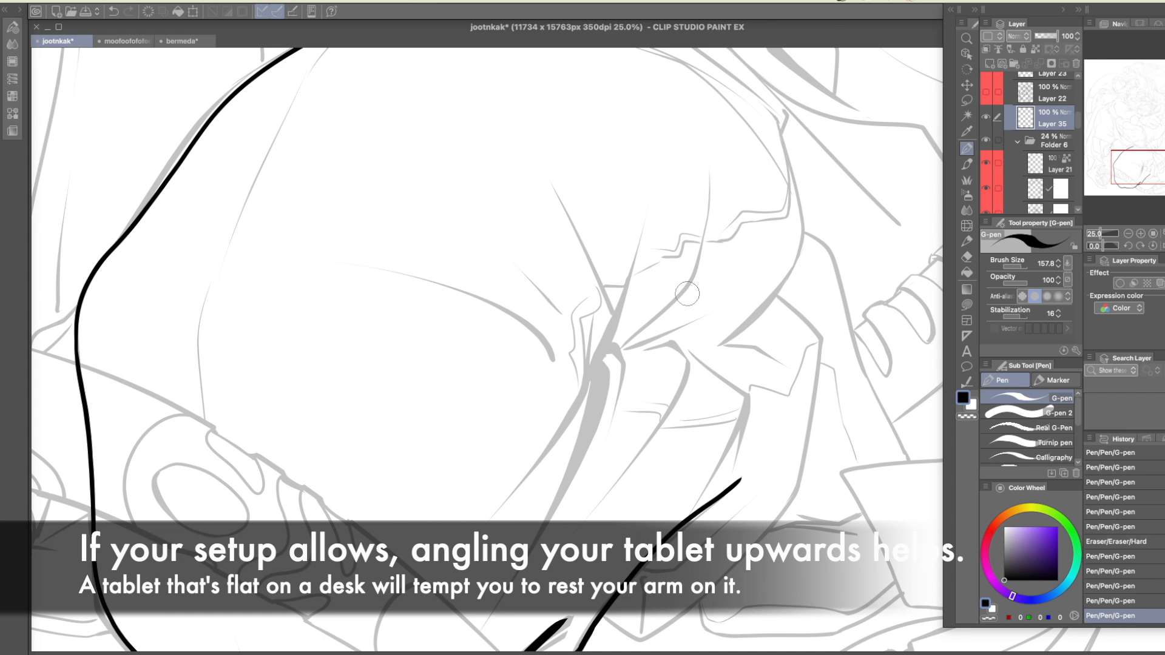
{"action": "left_click_drag", "start_coordinate": [807, 345], "coordinate": [788, 342]}
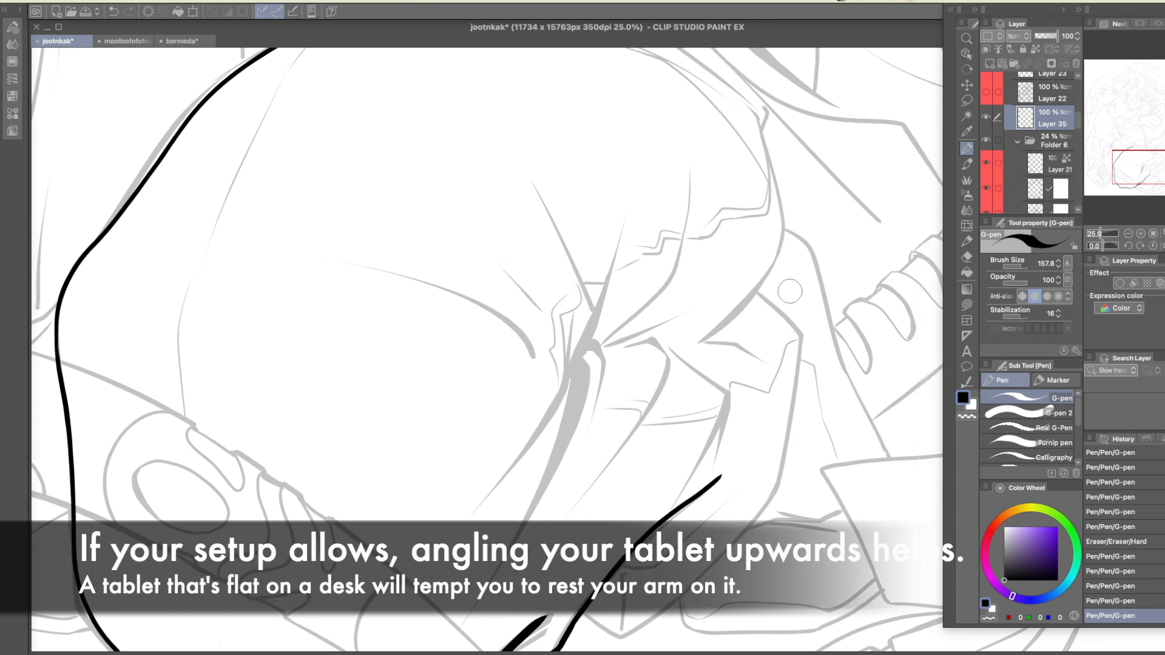
{"action": "left_click_drag", "start_coordinate": [790, 292], "coordinate": [708, 415]}
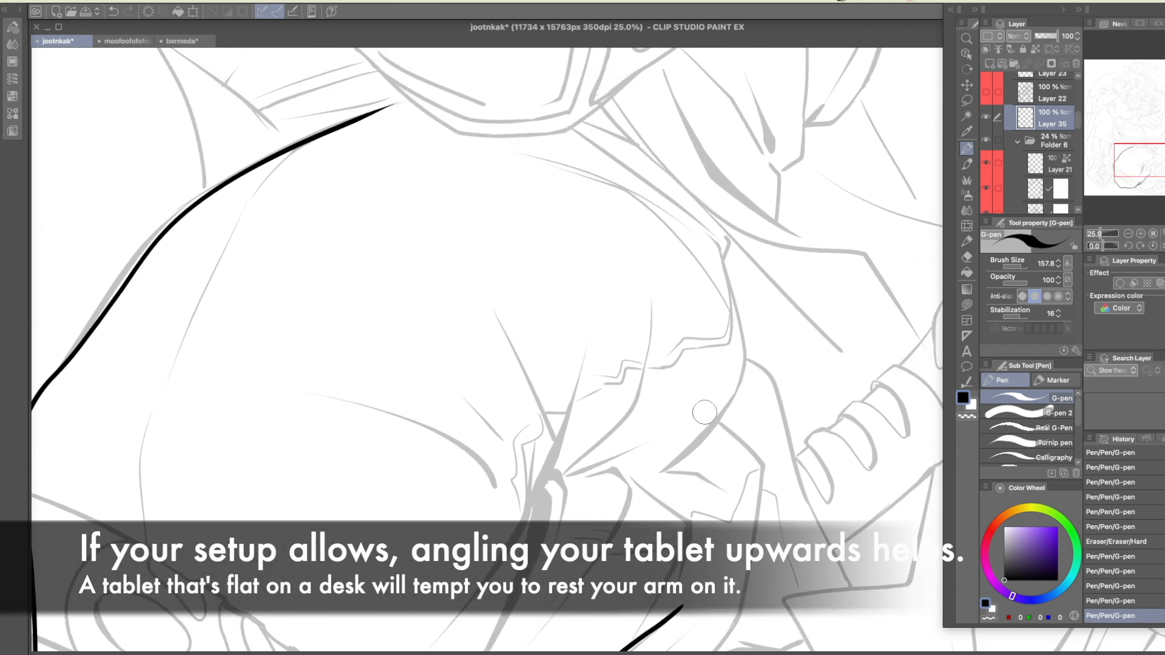
{"action": "left_click_drag", "start_coordinate": [802, 300], "coordinate": [794, 340]}
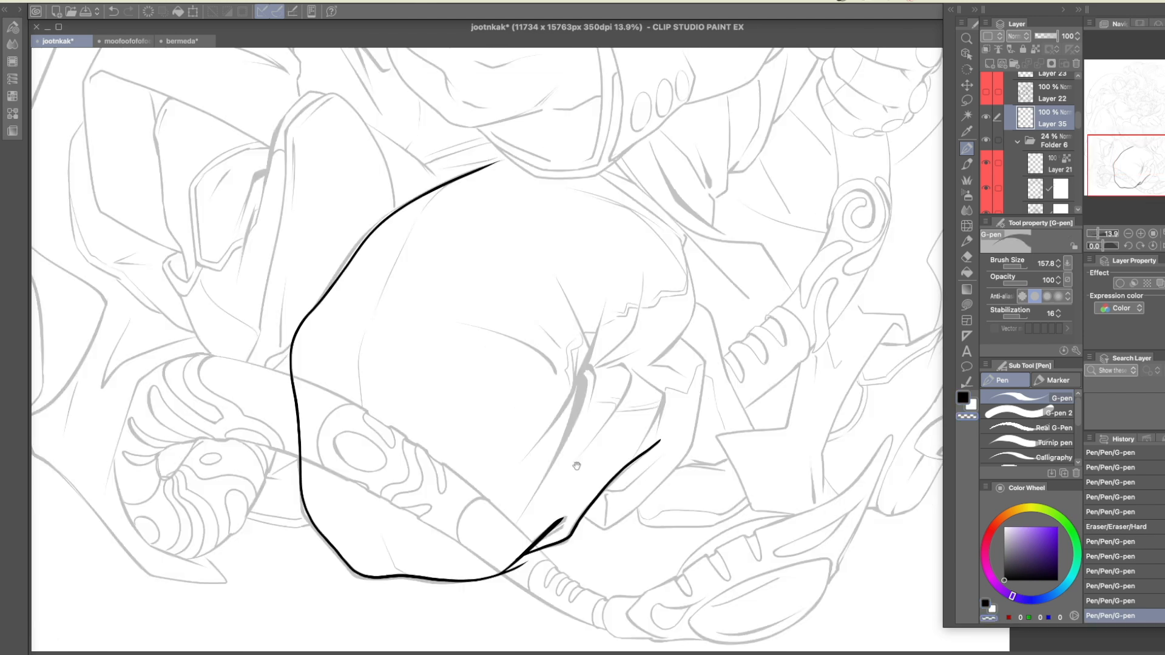
Remove the leg outline where it crosses the narrow part of the patterned staff using transparent colour, and switch back to black
{"action": "mouse_move", "coordinate": [498, 546]}
{"action": "left_mouse_down"}
{"action": "mouse_move", "coordinate": [537, 572]}
{"action": "mouse_move", "coordinate": [483, 516]}
{"action": "mouse_move", "coordinate": [559, 577]}
{"action": "left_mouse_up"}
{"action": "mouse_move", "coordinate": [480, 502]}
{"action": "left_mouse_down"}
{"action": "mouse_move", "coordinate": [561, 560]}
{"action": "mouse_move", "coordinate": [552, 549]}
{"action": "mouse_move", "coordinate": [609, 445]}
{"action": "mouse_move", "coordinate": [597, 454]}
{"action": "left_mouse_up"}
{"action": "left_click", "coordinate": [964, 399]}
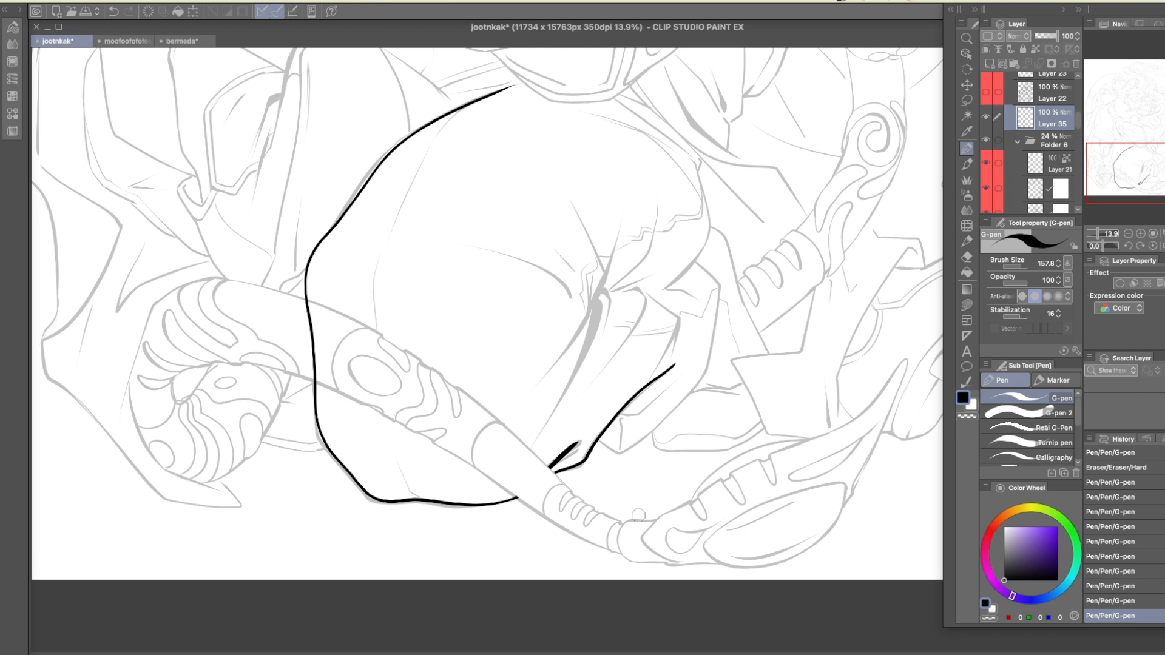
Mark both ends of the patterned staff's lower edge with short cross strokes, and undo the last stroke
{"action": "left_click_drag", "start_coordinate": [177, 383], "coordinate": [170, 376]}
{"action": "mouse_move", "coordinate": [171, 372]}
{"action": "left_mouse_down"}
{"action": "mouse_move", "coordinate": [354, 403]}
{"action": "mouse_move", "coordinate": [667, 559]}
{"action": "left_mouse_up"}
{"action": "key", "text": "ctrl+z"}
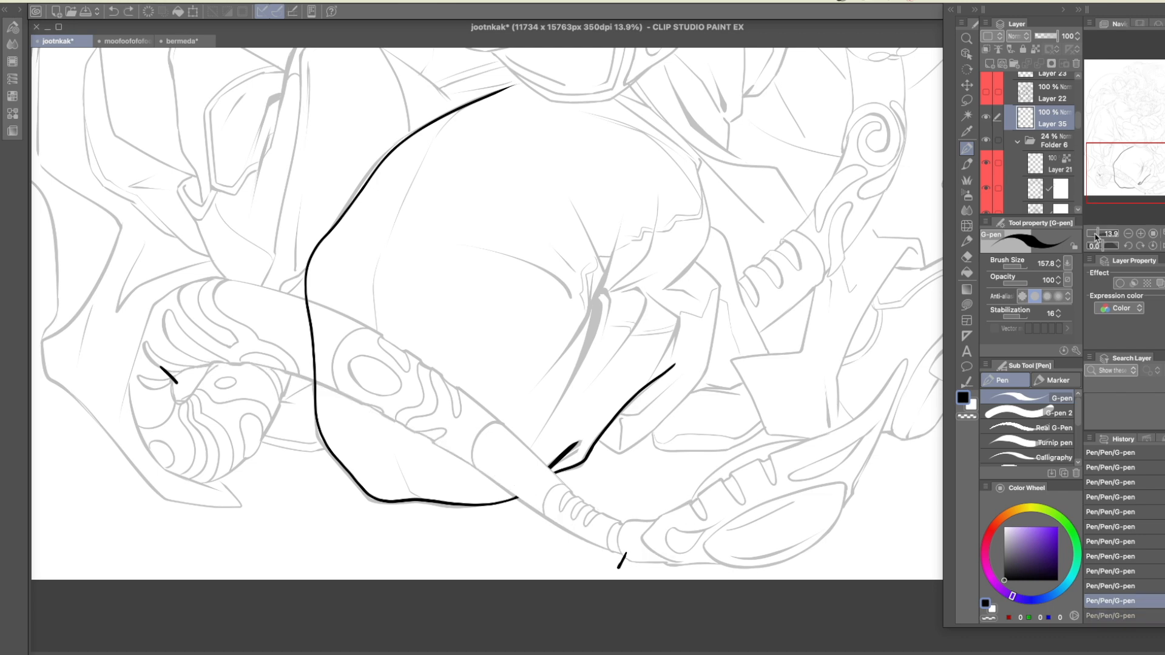
Ink the staff's lower edge with one long stroke between its end marks at 23.2% zoom, redoing the first attempt
{"action": "left_click_drag", "start_coordinate": [1097, 239], "coordinate": [1103, 235]}
{"action": "left_click_drag", "start_coordinate": [620, 356], "coordinate": [739, 293]}
{"action": "scroll", "coordinate": [558, 427], "scroll_direction": "up", "scroll_amount": 1}
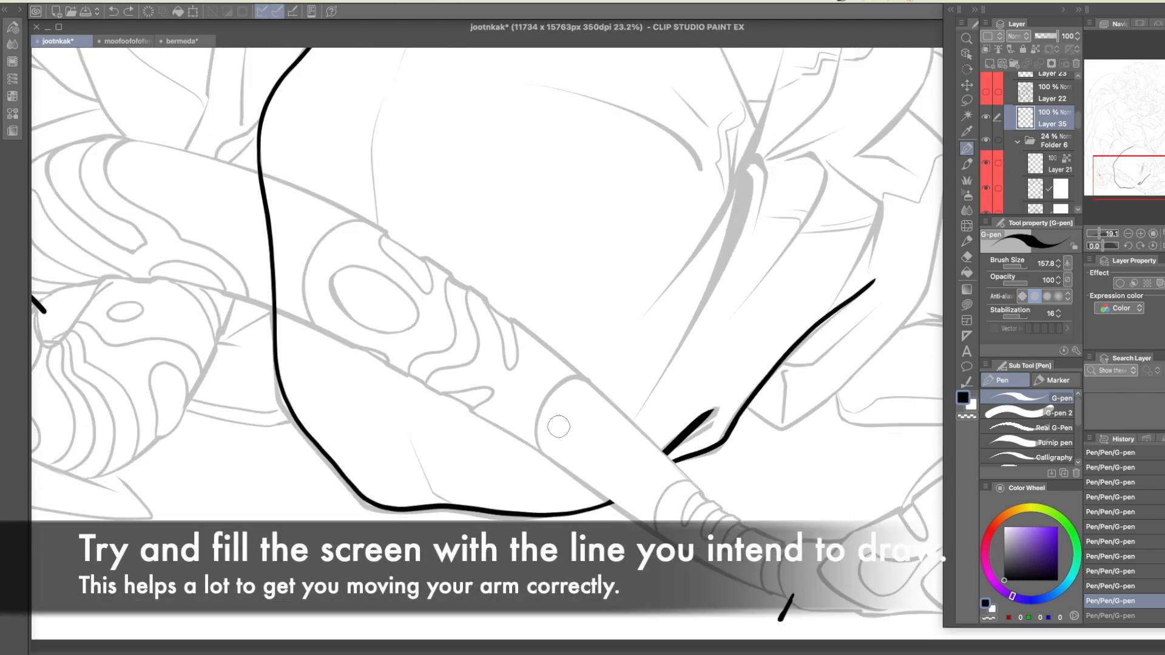
{"action": "left_click_drag", "start_coordinate": [702, 480], "coordinate": [773, 484]}
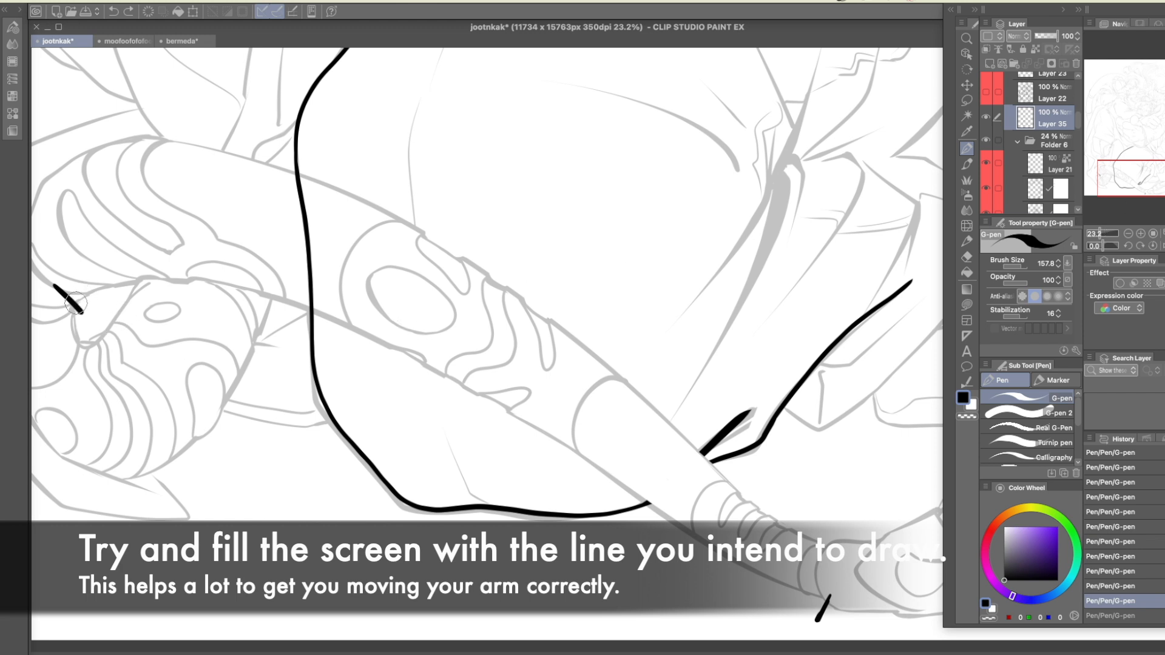
{"action": "mouse_move", "coordinate": [78, 301]}
{"action": "left_mouse_down"}
{"action": "mouse_move", "coordinate": [193, 273]}
{"action": "mouse_move", "coordinate": [292, 292]}
{"action": "mouse_move", "coordinate": [416, 351]}
{"action": "mouse_move", "coordinate": [550, 444]}
{"action": "left_mouse_up"}
{"action": "key", "text": "ctrl+z"}
{"action": "mouse_move", "coordinate": [76, 302]}
{"action": "left_mouse_down"}
{"action": "mouse_move", "coordinate": [213, 282]}
{"action": "mouse_move", "coordinate": [317, 311]}
{"action": "mouse_move", "coordinate": [472, 391]}
{"action": "mouse_move", "coordinate": [694, 543]}
{"action": "mouse_move", "coordinate": [829, 600]}
{"action": "left_mouse_up"}
Mark both ends of the staff's upper edge with short strokes and ink it with one long stroke at stabilization 48
{"action": "mouse_move", "coordinate": [717, 500]}
{"action": "left_mouse_down"}
{"action": "mouse_move", "coordinate": [697, 499]}
{"action": "mouse_move", "coordinate": [744, 496]}
{"action": "left_mouse_up"}
{"action": "key", "text": "c"}
{"action": "left_click_drag", "start_coordinate": [413, 280], "coordinate": [453, 283]}
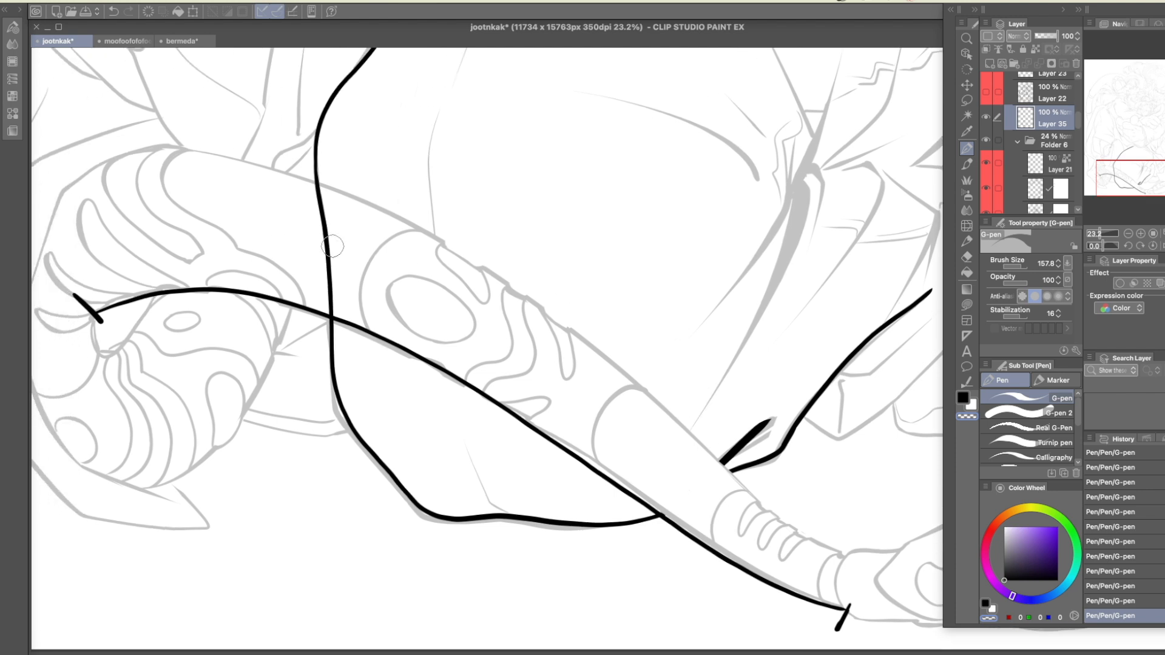
{"action": "key", "text": "c"}
{"action": "left_click_drag", "start_coordinate": [42, 145], "coordinate": [53, 190]}
{"action": "mouse_move", "coordinate": [836, 569]}
{"action": "left_mouse_down"}
{"action": "mouse_move", "coordinate": [852, 537]}
{"action": "mouse_move", "coordinate": [866, 544]}
{"action": "left_mouse_up"}
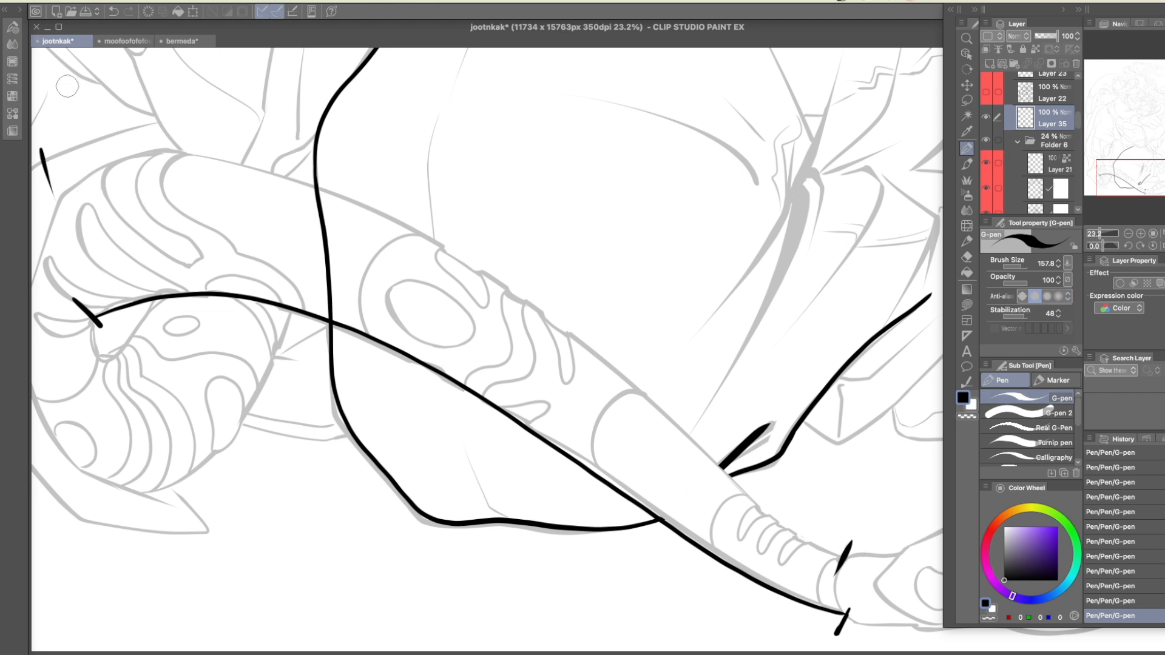
{"action": "mouse_move", "coordinate": [53, 188]}
{"action": "left_mouse_down"}
{"action": "mouse_move", "coordinate": [211, 166]}
{"action": "mouse_move", "coordinate": [408, 235]}
{"action": "mouse_move", "coordinate": [596, 364]}
{"action": "mouse_move", "coordinate": [807, 542]}
{"action": "mouse_move", "coordinate": [848, 555]}
{"action": "left_mouse_up"}
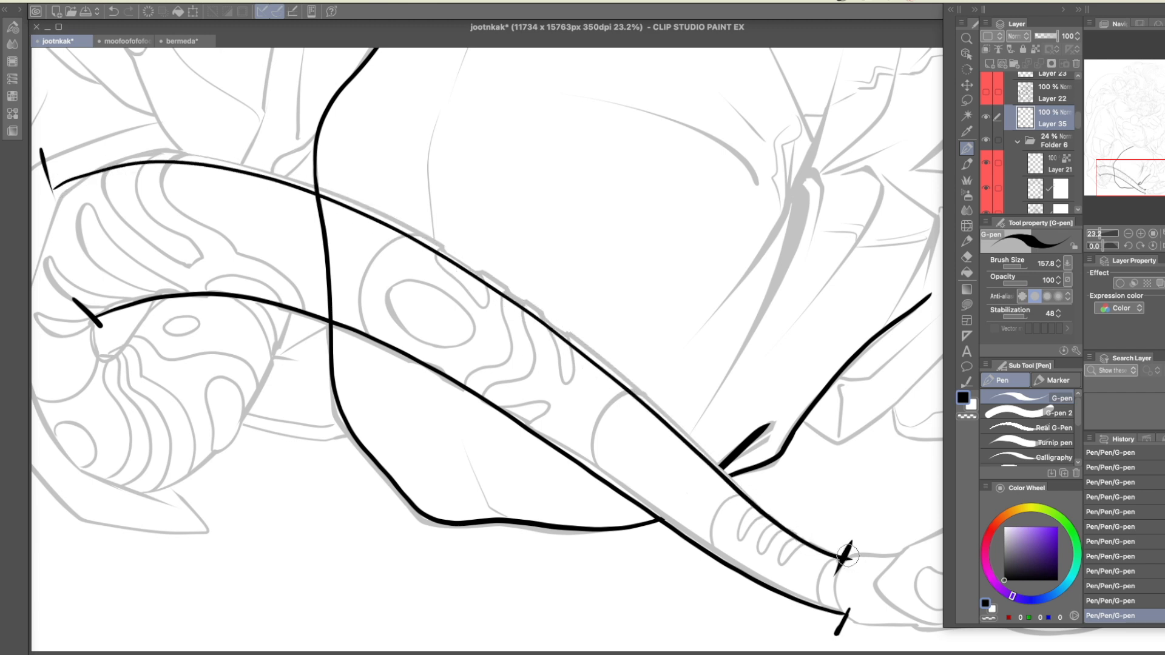
Remove the part of the leg outline between the staff's upper and lower edges using transparent colour
{"action": "scroll", "coordinate": [752, 364], "scroll_direction": "right", "scroll_amount": 2}
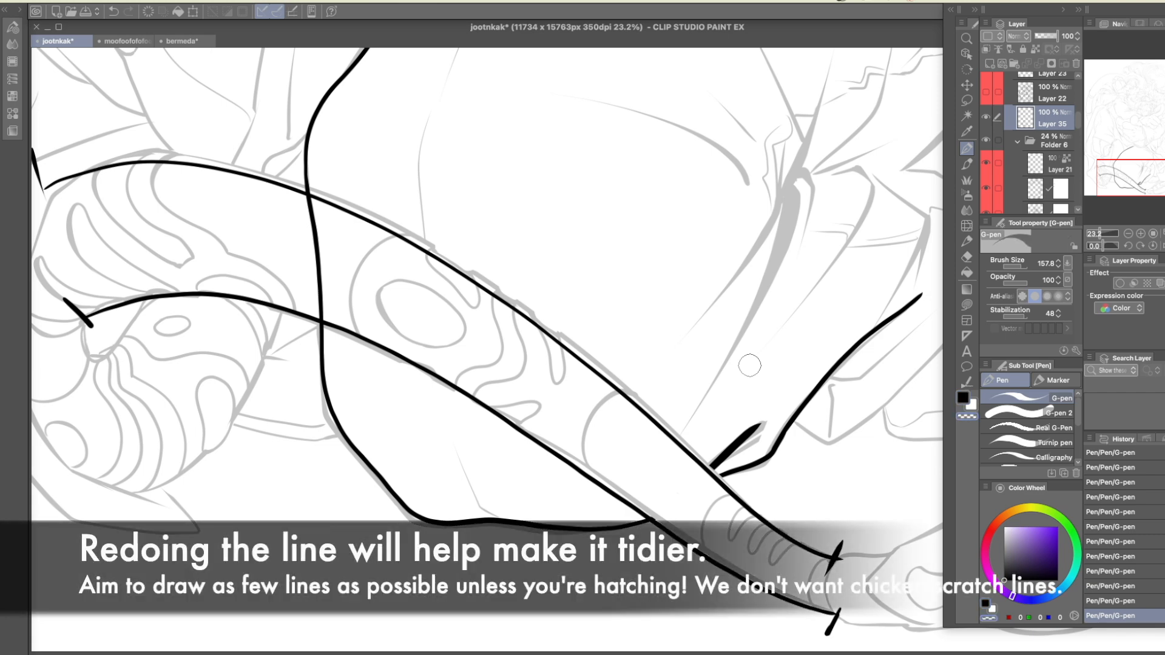
{"action": "left_click_drag", "start_coordinate": [315, 242], "coordinate": [320, 292]}
{"action": "left_click_drag", "start_coordinate": [313, 221], "coordinate": [308, 197]}
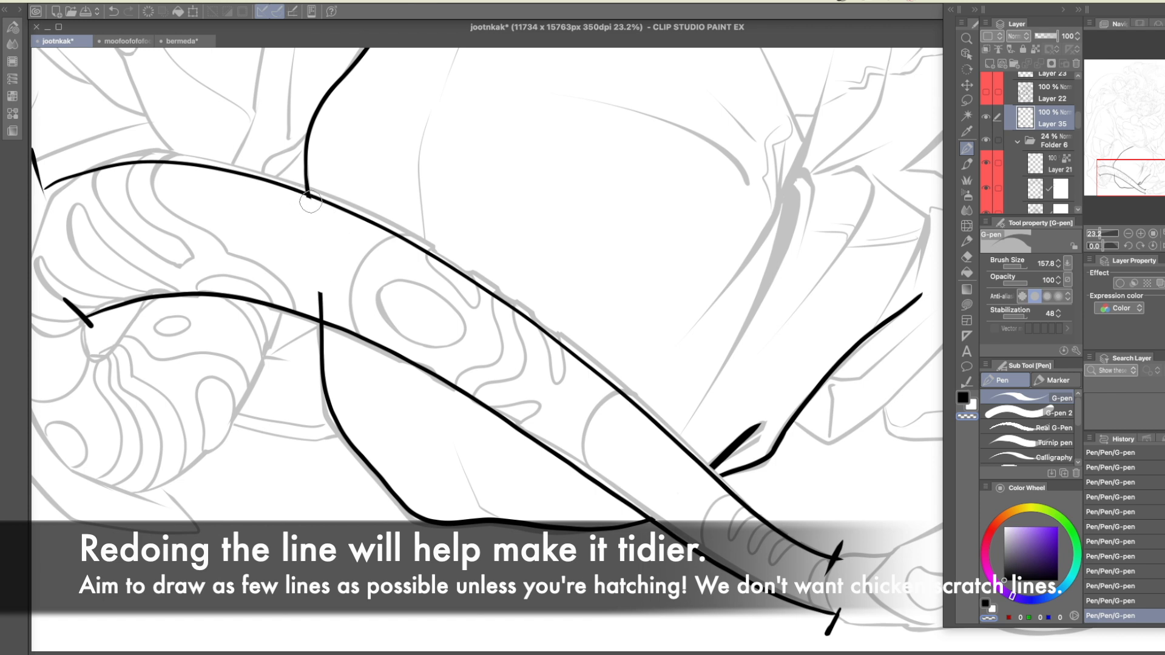
{"action": "mouse_move", "coordinate": [318, 291]}
{"action": "left_mouse_down"}
{"action": "mouse_move", "coordinate": [318, 303]}
{"action": "mouse_move", "coordinate": [320, 293]}
{"action": "left_mouse_up"}
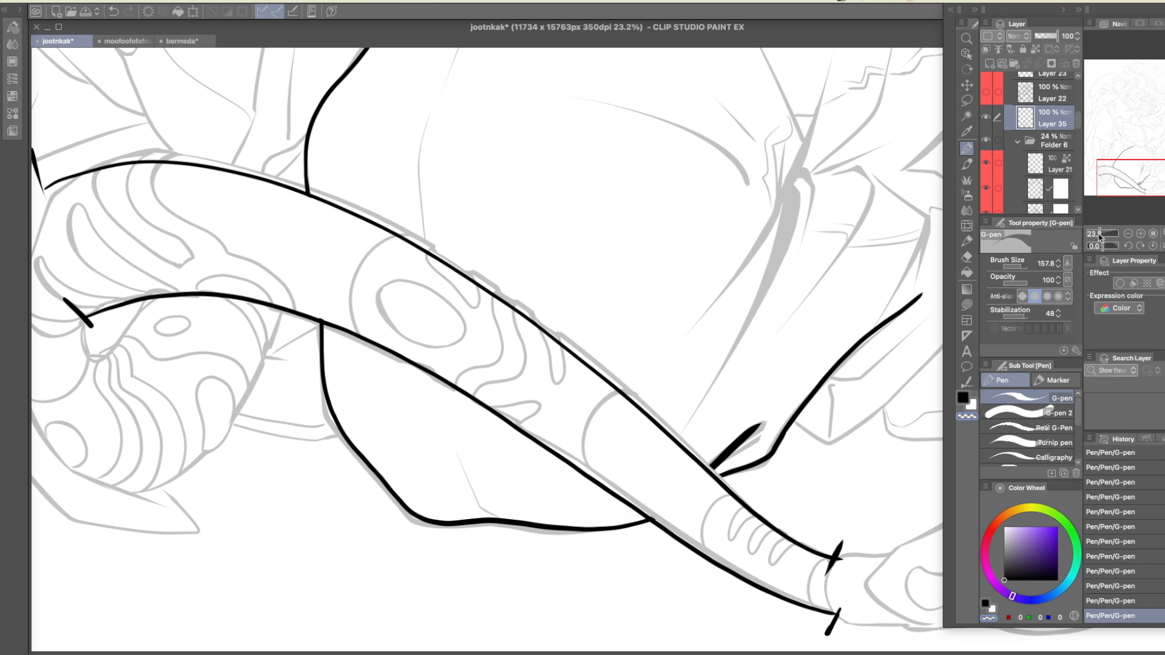
Switch back to black and ink the outline and inner hook of the staff's rounded, curled end
{"action": "left_click_drag", "start_coordinate": [1100, 235], "coordinate": [1099, 234]}
{"action": "left_click_drag", "start_coordinate": [810, 409], "coordinate": [746, 512]}
{"action": "left_click_drag", "start_coordinate": [802, 306], "coordinate": [798, 333]}
{"action": "left_click", "coordinate": [964, 398]}
{"action": "left_click_drag", "start_coordinate": [1097, 236], "coordinate": [1095, 234]}
{"action": "left_click_drag", "start_coordinate": [789, 360], "coordinate": [705, 468]}
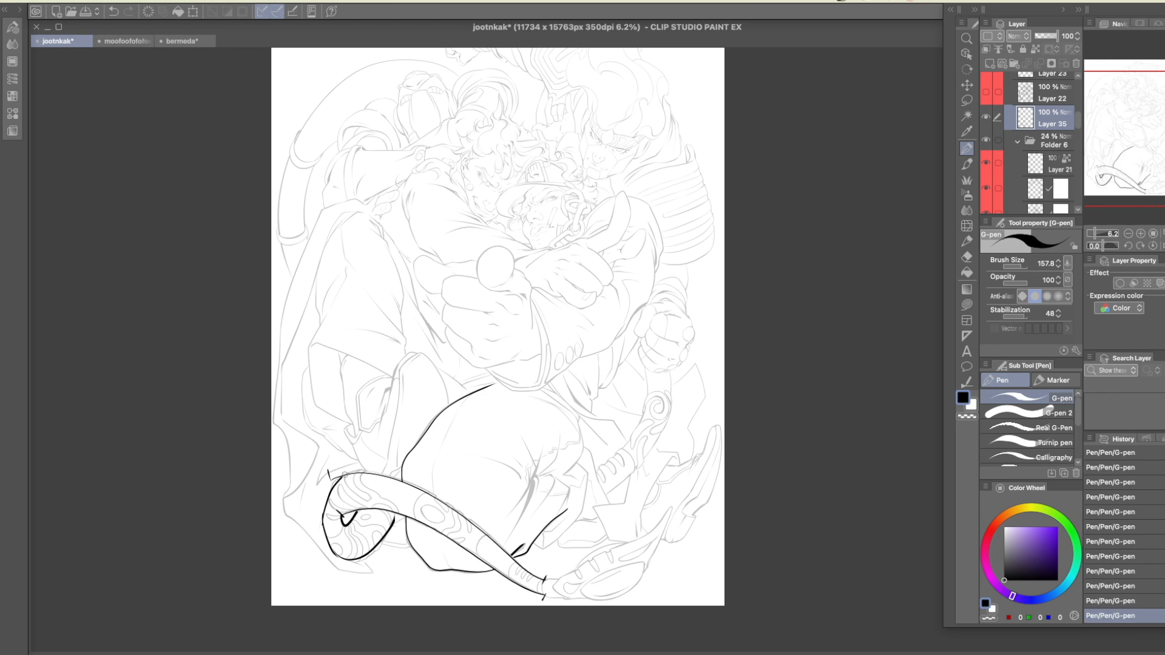
Examine the inked staff and leg lines up close at 33.3% zoom and again in the full-page view at 6.2%
{"action": "left_click_drag", "start_coordinate": [588, 444], "coordinate": [767, 327]}
{"action": "left_click", "coordinate": [1128, 234]}
{"action": "left_click", "coordinate": [1141, 233]}
{"action": "left_click", "coordinate": [1141, 233]}
{"action": "left_click", "coordinate": [1141, 233]}
{"action": "left_click", "coordinate": [1141, 234]}
{"action": "left_click_drag", "start_coordinate": [465, 487], "coordinate": [727, 189]}
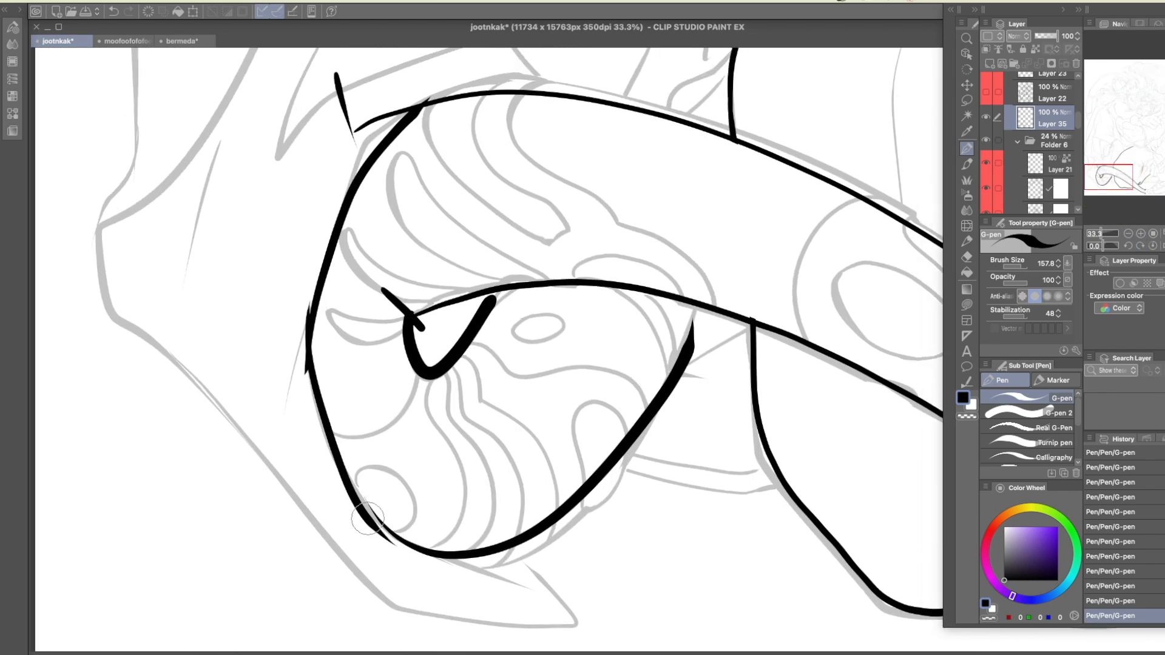
{"action": "left_click_drag", "start_coordinate": [411, 523], "coordinate": [362, 532]}
{"action": "left_click_drag", "start_coordinate": [705, 307], "coordinate": [692, 314]}
{"action": "left_click_drag", "start_coordinate": [667, 313], "coordinate": [629, 318]}
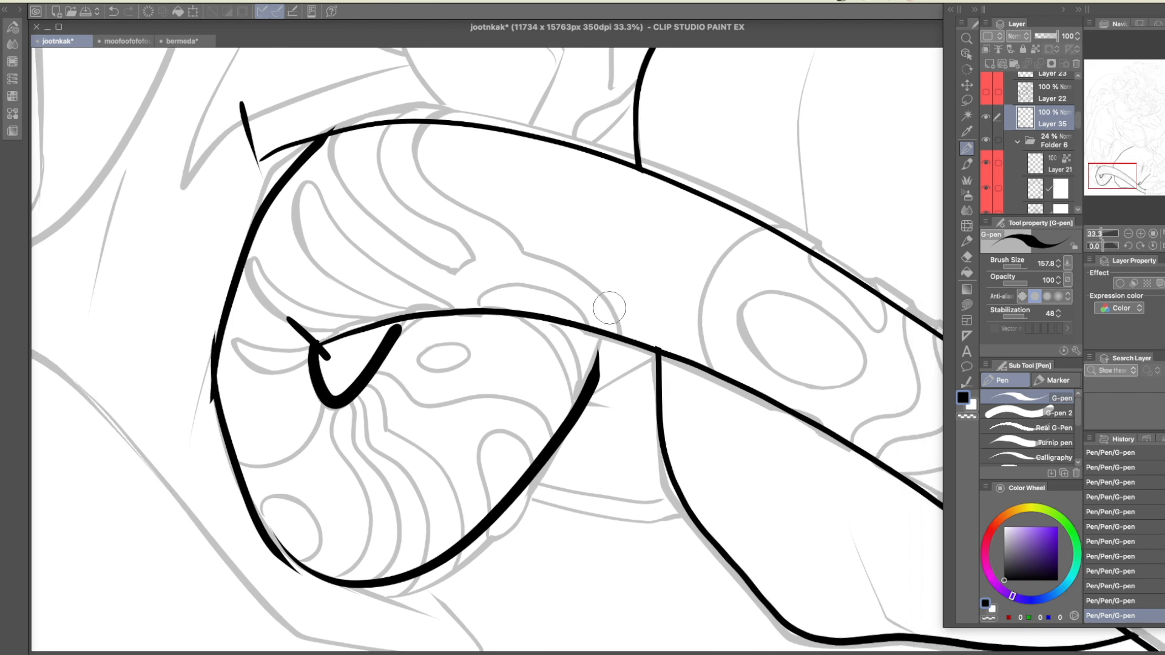
{"action": "left_click_drag", "start_coordinate": [1100, 234], "coordinate": [1096, 234]}
{"action": "left_click_drag", "start_coordinate": [900, 273], "coordinate": [672, 418]}
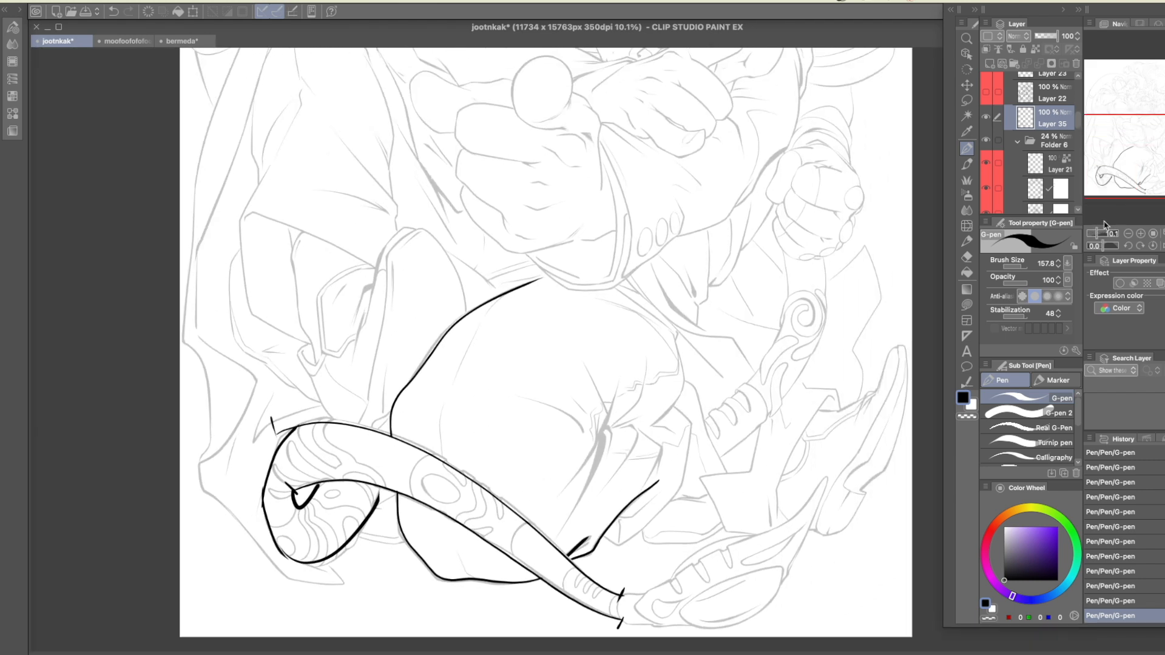
{"action": "left_click_drag", "start_coordinate": [1096, 234], "coordinate": [1094, 234]}
{"action": "left_click_drag", "start_coordinate": [855, 286], "coordinate": [775, 390]}
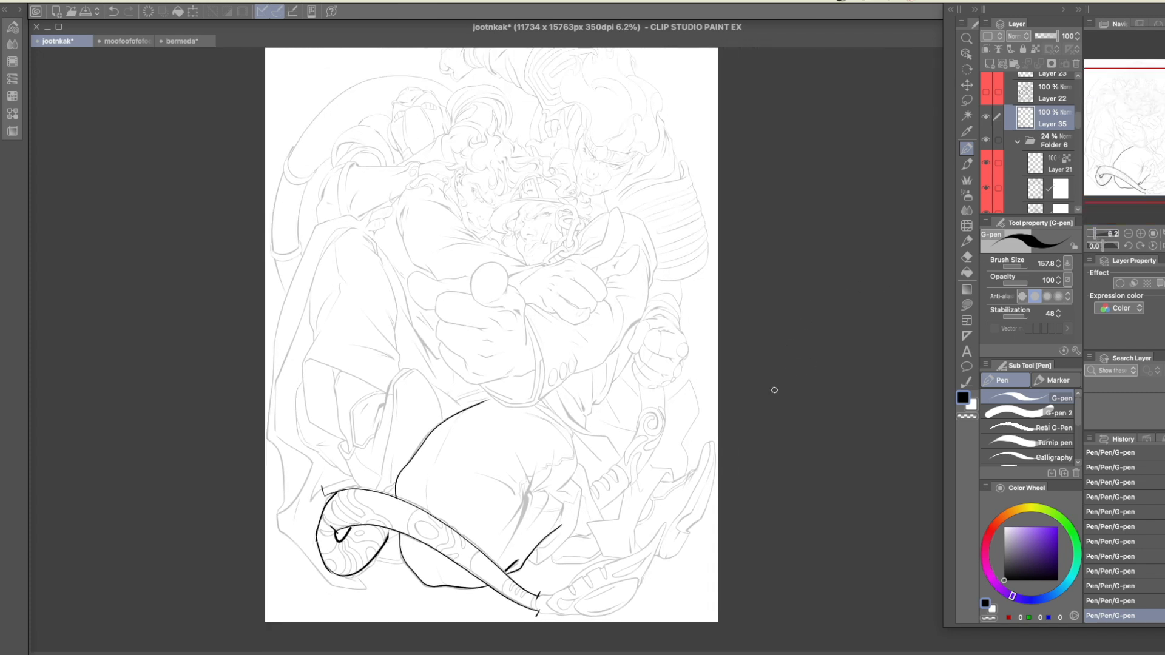
{"action": "left_click_drag", "start_coordinate": [765, 304], "coordinate": [770, 298]}
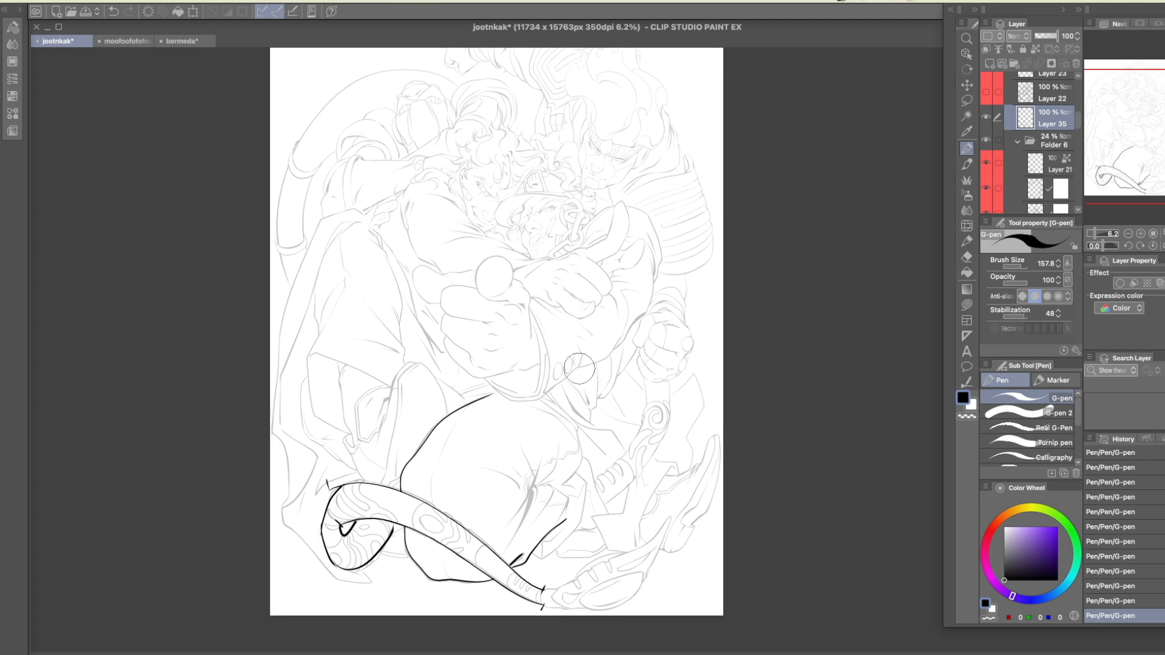
Erase the inked staff and leg strokes with the Hard eraser, leaving only the faded line art
{"action": "mouse_move", "coordinate": [508, 389]}
{"action": "left_mouse_down"}
{"action": "mouse_move", "coordinate": [379, 499]}
{"action": "mouse_move", "coordinate": [392, 442]}
{"action": "mouse_move", "coordinate": [325, 571]}
{"action": "mouse_move", "coordinate": [380, 528]}
{"action": "mouse_move", "coordinate": [394, 561]}
{"action": "mouse_move", "coordinate": [394, 473]}
{"action": "mouse_move", "coordinate": [418, 540]}
{"action": "mouse_move", "coordinate": [492, 595]}
{"action": "mouse_move", "coordinate": [419, 527]}
{"action": "mouse_move", "coordinate": [568, 597]}
{"action": "mouse_move", "coordinate": [456, 523]}
{"action": "mouse_move", "coordinate": [563, 563]}
{"action": "mouse_move", "coordinate": [575, 508]}
{"action": "mouse_move", "coordinate": [515, 550]}
{"action": "left_mouse_up"}
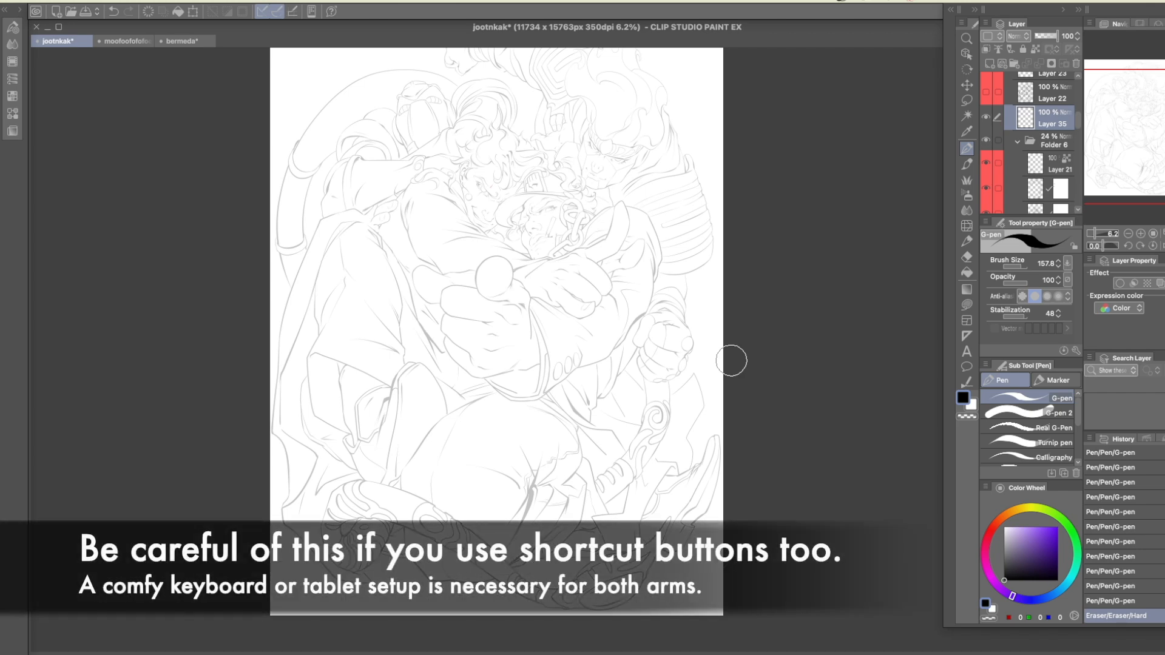
{"action": "left_click_drag", "start_coordinate": [796, 281], "coordinate": [771, 305]}
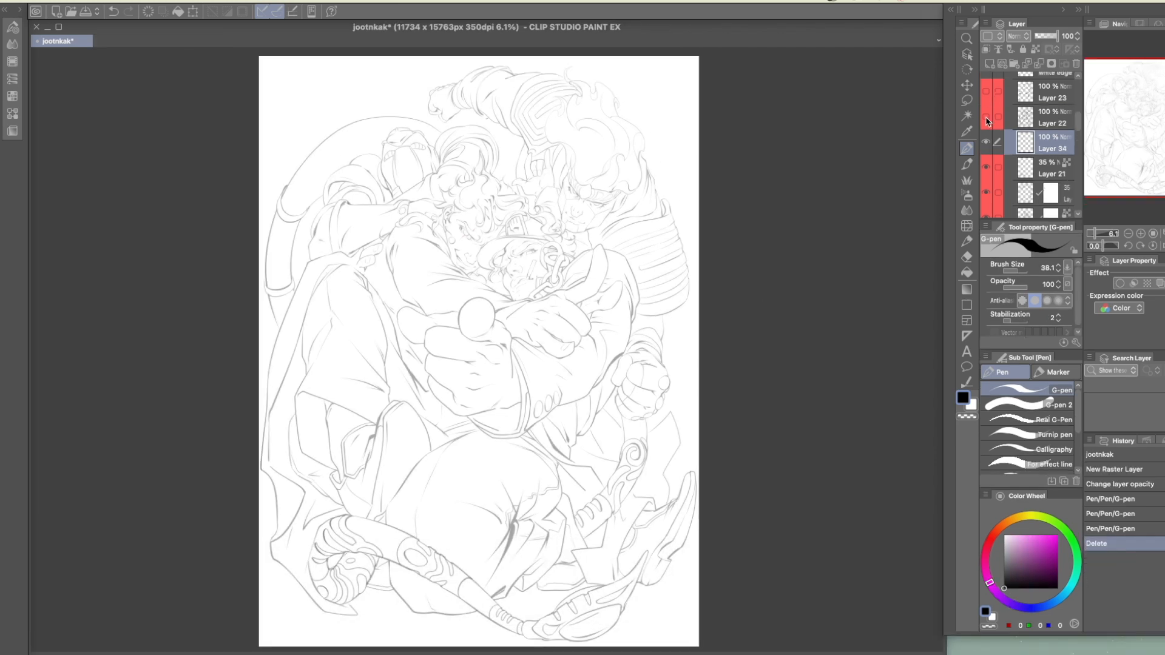
Show Layers 22 and 23 briefly to compare their heavy black inks with the faded line art, and hide them again
{"action": "left_click", "coordinate": [985, 115]}
{"action": "left_click", "coordinate": [986, 93]}
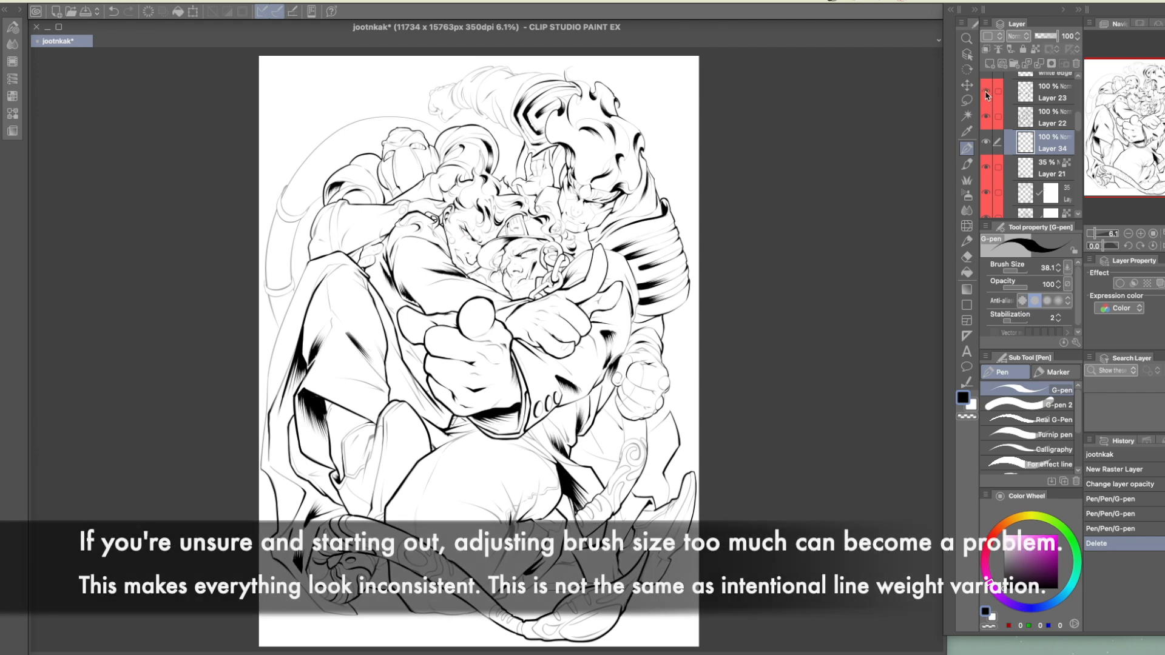
{"action": "left_click", "coordinate": [986, 92]}
{"action": "left_click", "coordinate": [986, 116]}
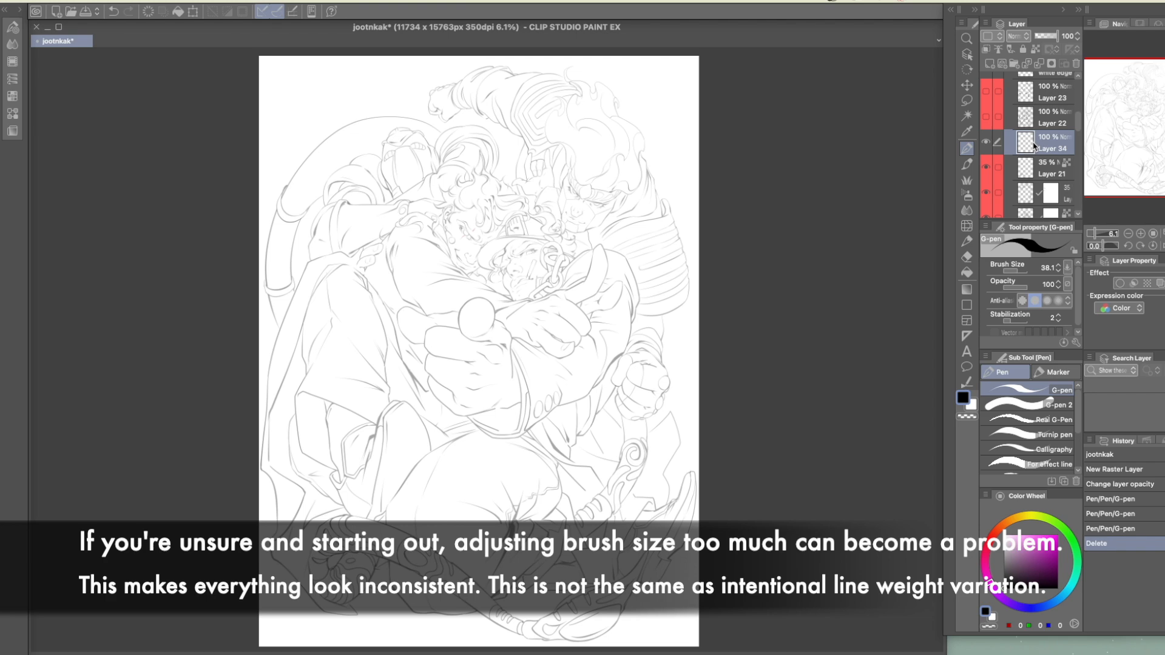
Try inking the cloak's long outer edge with single strokes at 12.5% zoom and brush size 38.1
{"action": "left_click_drag", "start_coordinate": [710, 384], "coordinate": [718, 367]}
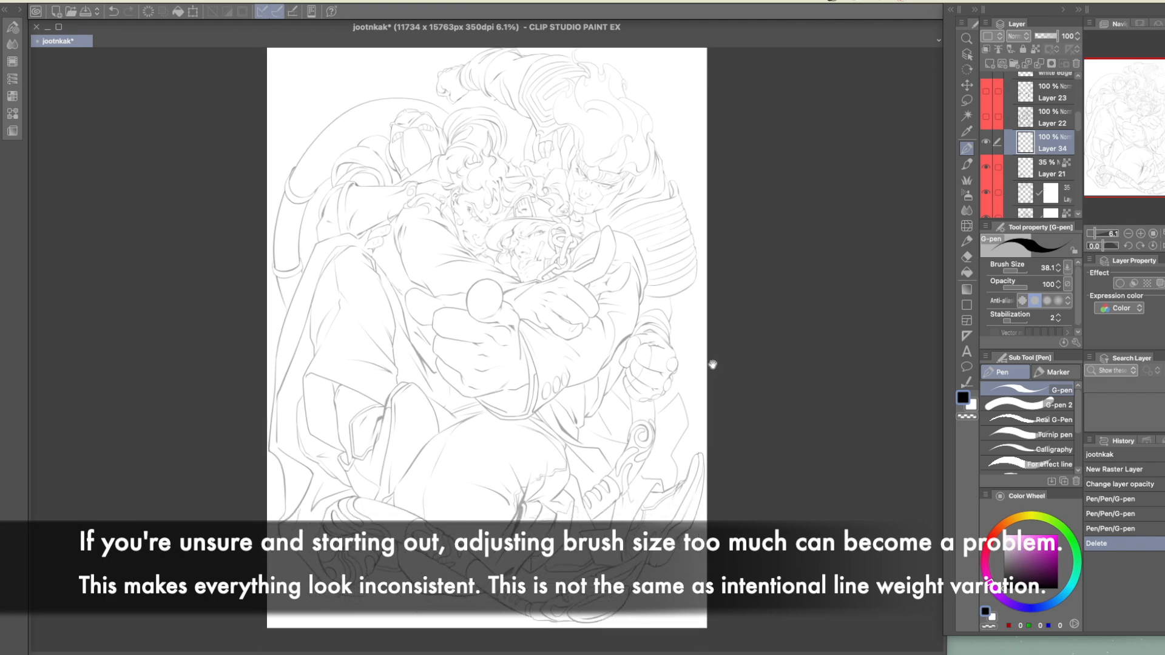
{"action": "left_click", "coordinate": [1141, 234]}
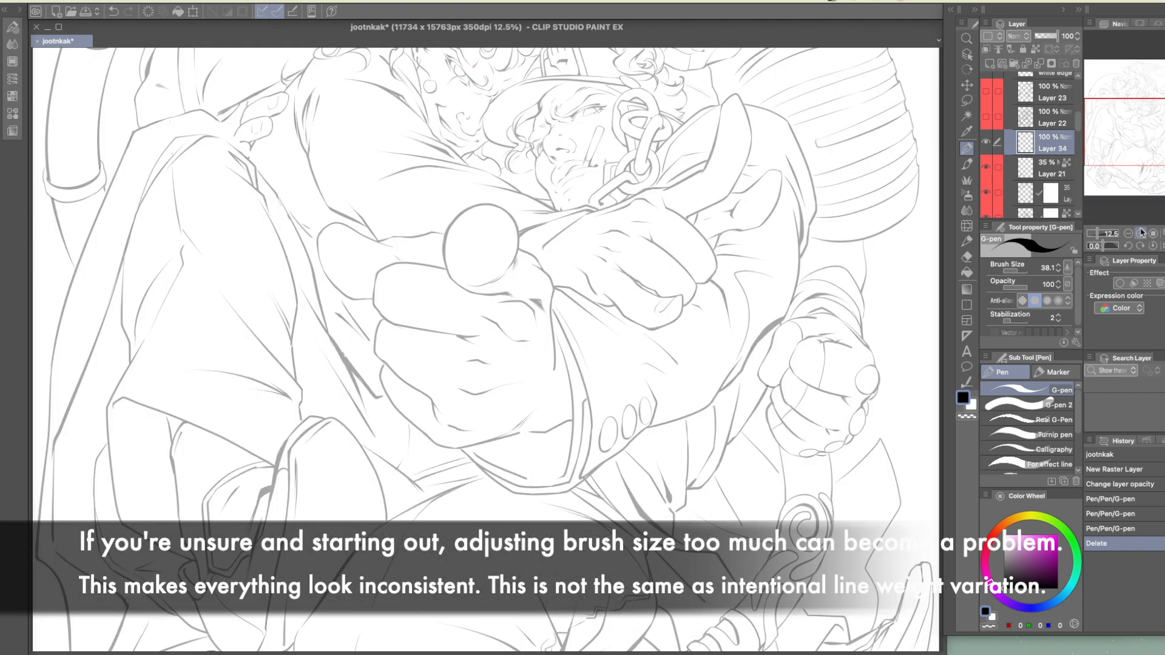
{"action": "left_click_drag", "start_coordinate": [598, 347], "coordinate": [786, 370]}
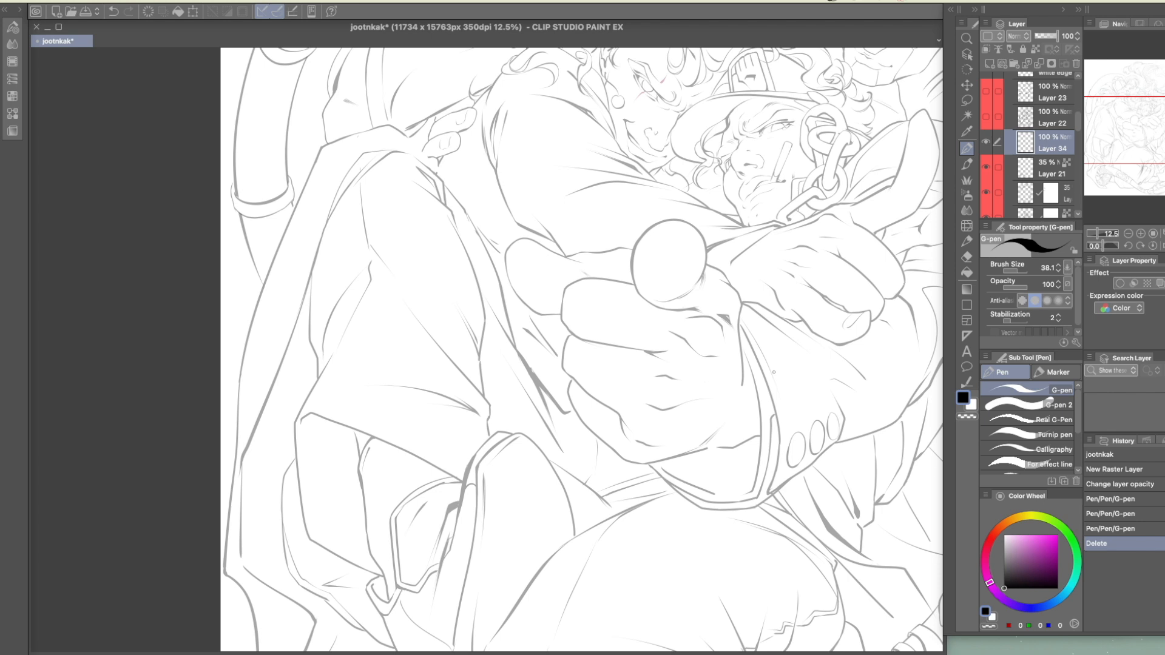
{"action": "mouse_move", "coordinate": [367, 150]}
{"action": "left_mouse_down"}
{"action": "mouse_move", "coordinate": [338, 194]}
{"action": "mouse_move", "coordinate": [240, 477]}
{"action": "mouse_move", "coordinate": [243, 566]}
{"action": "mouse_move", "coordinate": [322, 631]}
{"action": "left_mouse_up"}
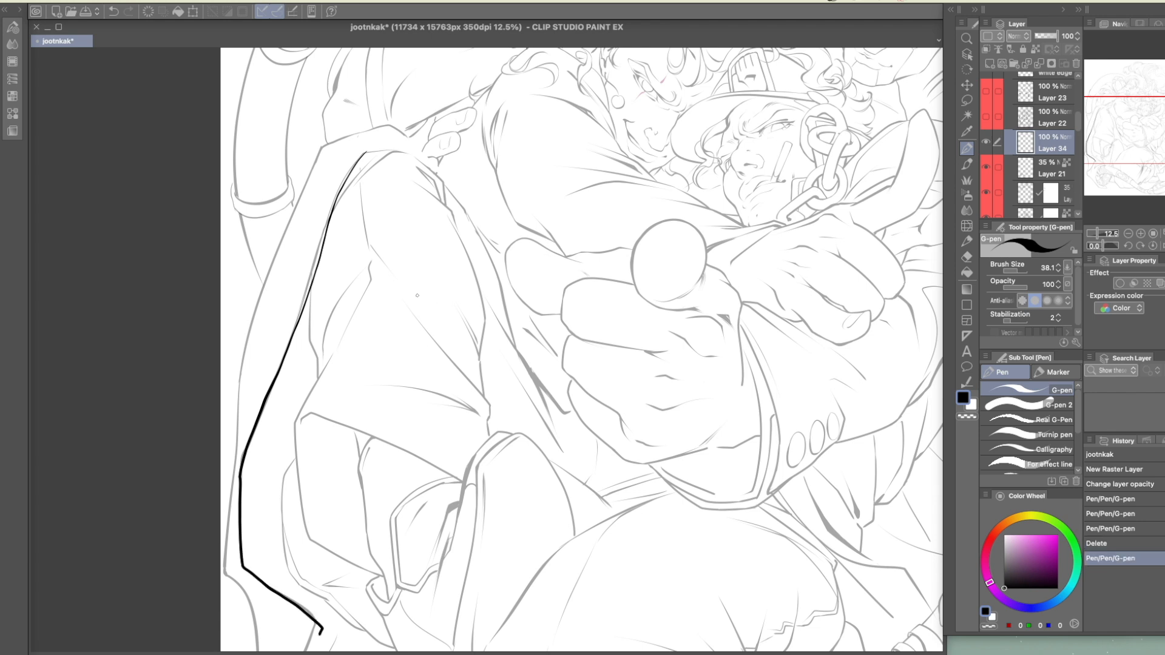
{"action": "key", "text": "ctrl+z"}
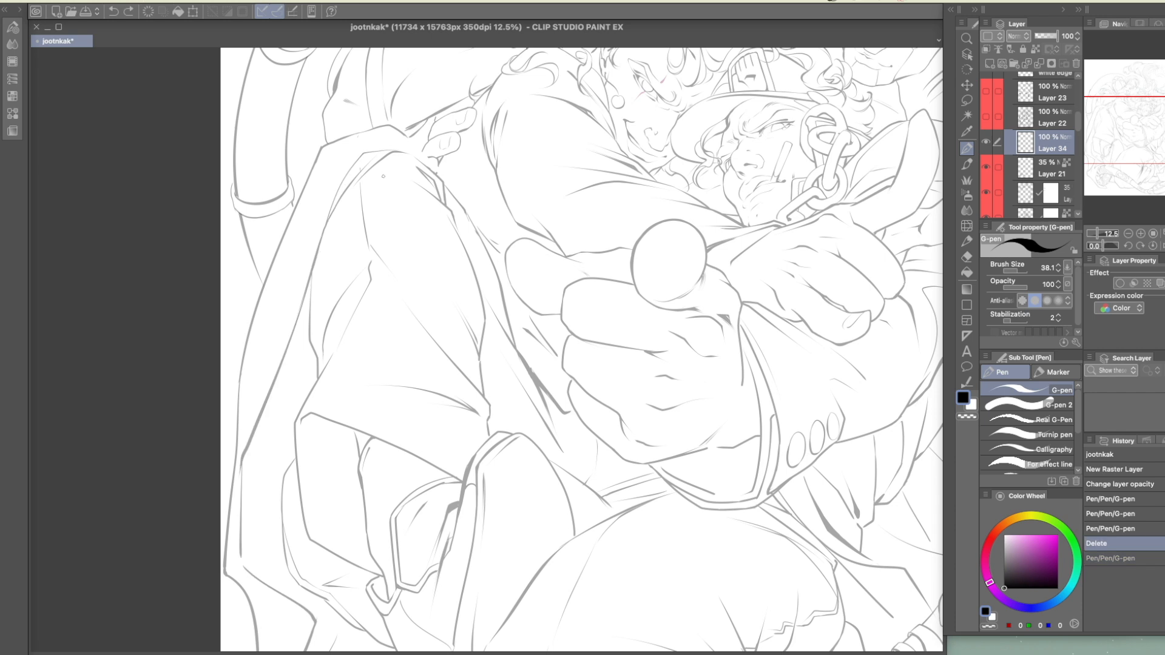
{"action": "mouse_move", "coordinate": [364, 154]}
{"action": "left_mouse_down"}
{"action": "mouse_move", "coordinate": [252, 416]}
{"action": "mouse_move", "coordinate": [241, 569]}
{"action": "left_mouse_up"}
{"action": "key", "text": "ctrl+z"}
{"action": "mouse_move", "coordinate": [355, 155]}
{"action": "left_mouse_down"}
{"action": "mouse_move", "coordinate": [316, 247]}
{"action": "mouse_move", "coordinate": [241, 504]}
{"action": "mouse_move", "coordinate": [242, 567]}
{"action": "left_mouse_up"}
Undo the last cloak stroke, set the brush size to 122.4 and ink the cloak's long outer edge with one thick stroke
{"action": "left_click_drag", "start_coordinate": [1017, 272], "coordinate": [1020, 271]}
{"action": "key", "text": "ctrl+z"}
{"action": "mouse_move", "coordinate": [366, 151]}
{"action": "left_mouse_down"}
{"action": "mouse_move", "coordinate": [234, 476]}
{"action": "mouse_move", "coordinate": [234, 555]}
{"action": "left_mouse_up"}
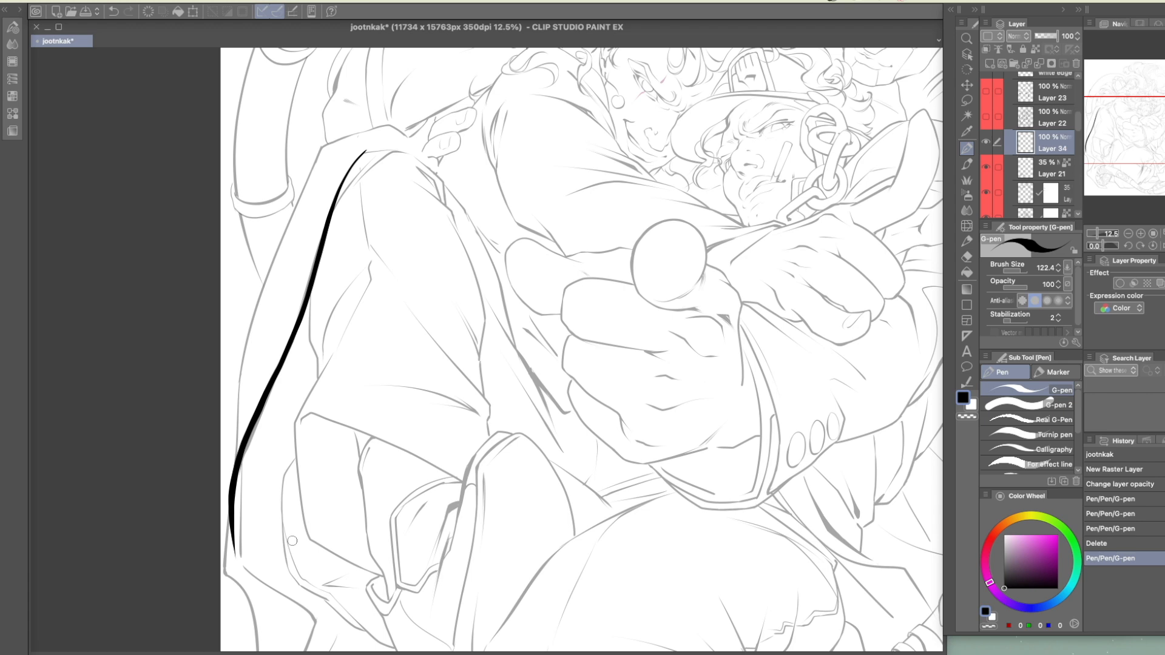
Ink part of the hatted man's face contour at 50% zoom with the brush size reduced to 20.7, undoing the first stroke
{"action": "mouse_move", "coordinate": [747, 277]}
{"action": "left_mouse_down"}
{"action": "mouse_move", "coordinate": [717, 292]}
{"action": "mouse_move", "coordinate": [641, 487]}
{"action": "left_mouse_up"}
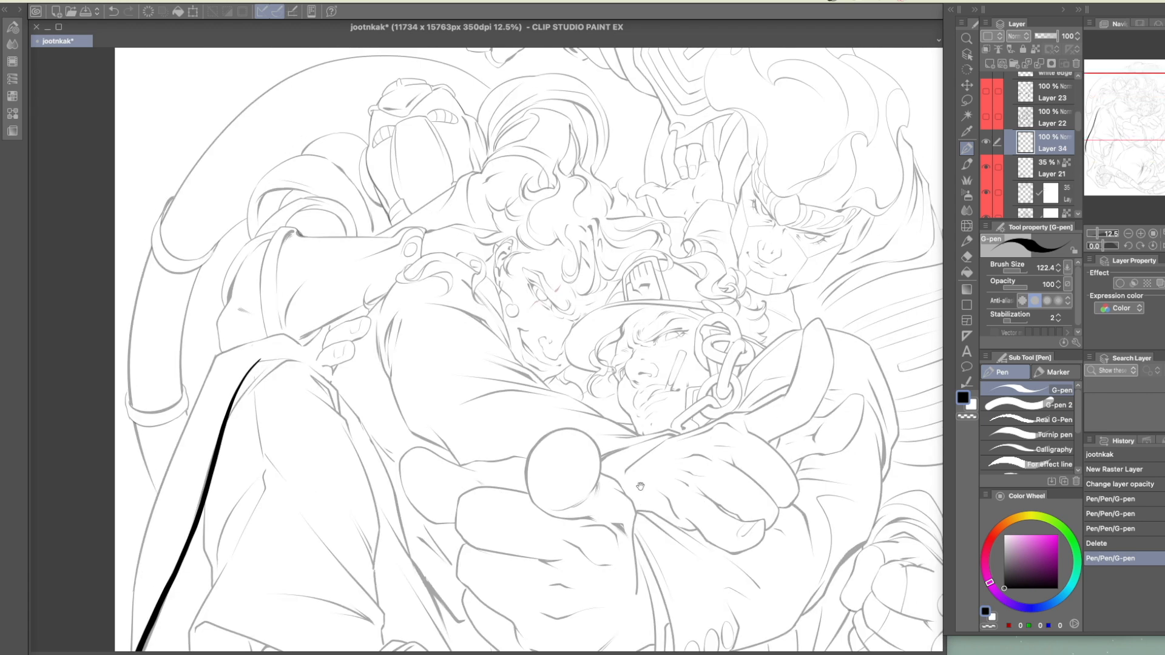
{"action": "left_click", "coordinate": [1141, 233]}
{"action": "left_click", "coordinate": [1141, 234]}
{"action": "left_click", "coordinate": [1141, 233]}
{"action": "left_click", "coordinate": [1141, 234]}
{"action": "left_click_drag", "start_coordinate": [804, 305], "coordinate": [281, 254]}
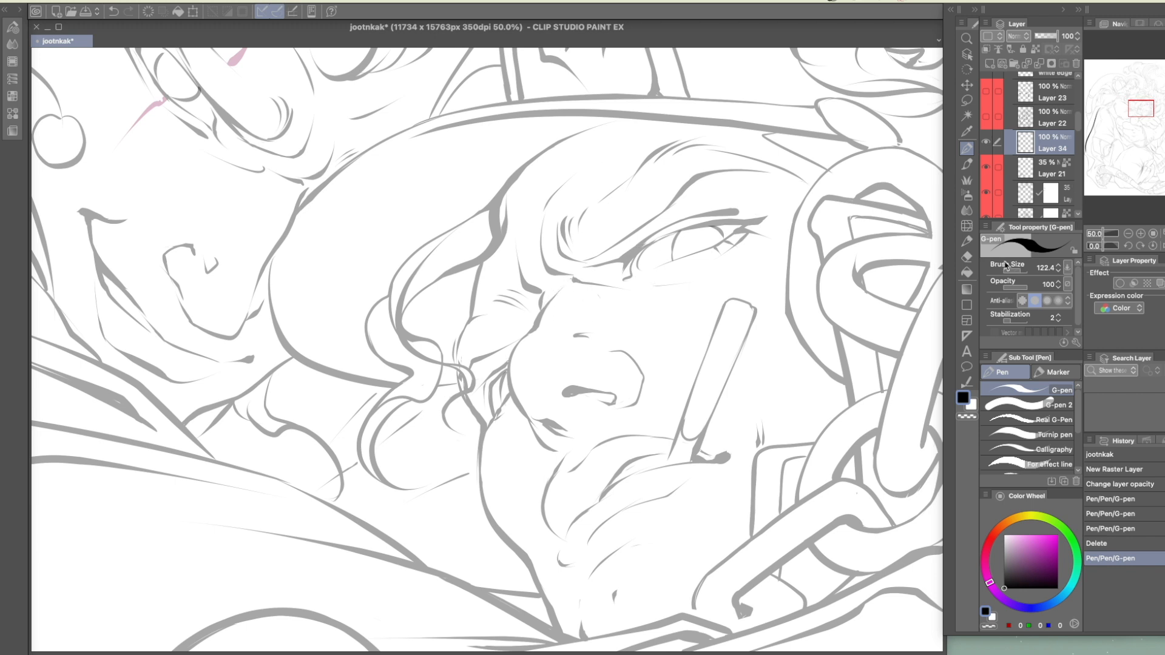
{"action": "mouse_move", "coordinate": [538, 212]}
{"action": "left_mouse_down"}
{"action": "mouse_move", "coordinate": [662, 288]}
{"action": "mouse_move", "coordinate": [707, 350]}
{"action": "mouse_move", "coordinate": [674, 456]}
{"action": "left_mouse_up"}
{"action": "key", "text": "ctrl+z"}
{"action": "left_click", "coordinate": [1021, 271]}
{"action": "mouse_move", "coordinate": [519, 261]}
{"action": "left_mouse_down"}
{"action": "mouse_move", "coordinate": [541, 306]}
{"action": "mouse_move", "coordinate": [553, 296]}
{"action": "mouse_move", "coordinate": [510, 365]}
{"action": "mouse_move", "coordinate": [519, 410]}
{"action": "mouse_move", "coordinate": [555, 453]}
{"action": "left_mouse_up"}
Lasso the thin face strokes and move them beside the thick cloak line to compare line weights at 25% zoom
{"action": "left_click_drag", "start_coordinate": [1105, 236], "coordinate": [1094, 239]}
{"action": "mouse_move", "coordinate": [687, 441]}
{"action": "left_mouse_down"}
{"action": "mouse_move", "coordinate": [778, 292]}
{"action": "mouse_move", "coordinate": [663, 491]}
{"action": "left_mouse_up"}
{"action": "left_click", "coordinate": [1141, 235]}
{"action": "key", "text": "m"}
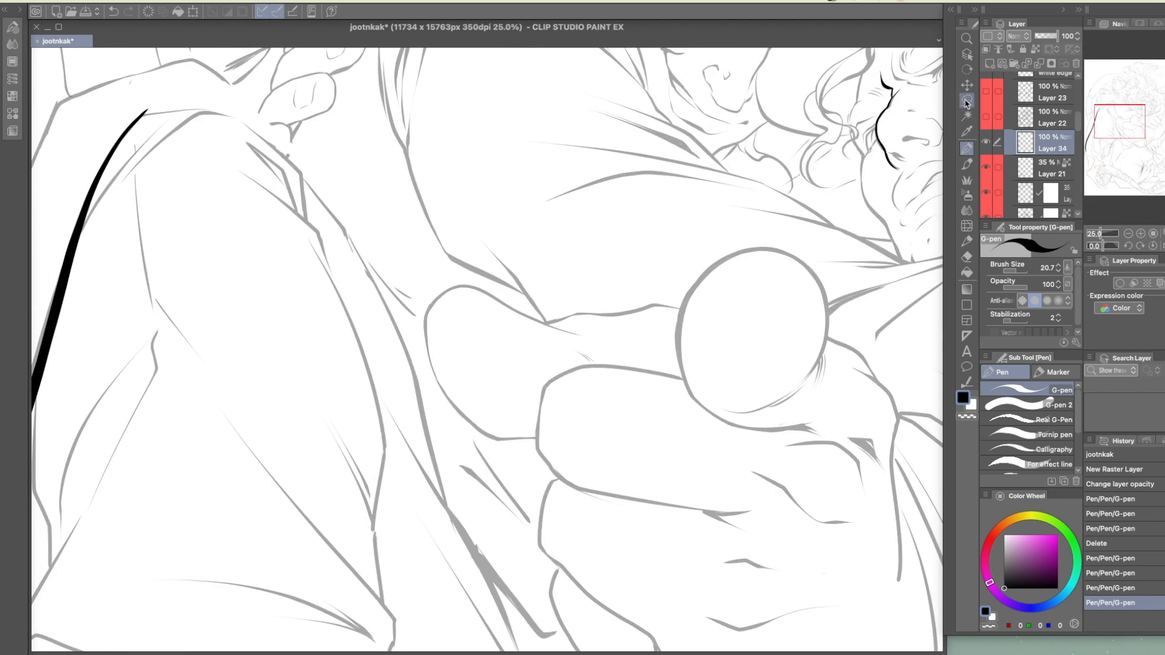
{"action": "mouse_move", "coordinate": [912, 108]}
{"action": "left_mouse_down"}
{"action": "mouse_move", "coordinate": [830, 86]}
{"action": "mouse_move", "coordinate": [913, 224]}
{"action": "left_mouse_up"}
{"action": "left_click", "coordinate": [967, 84]}
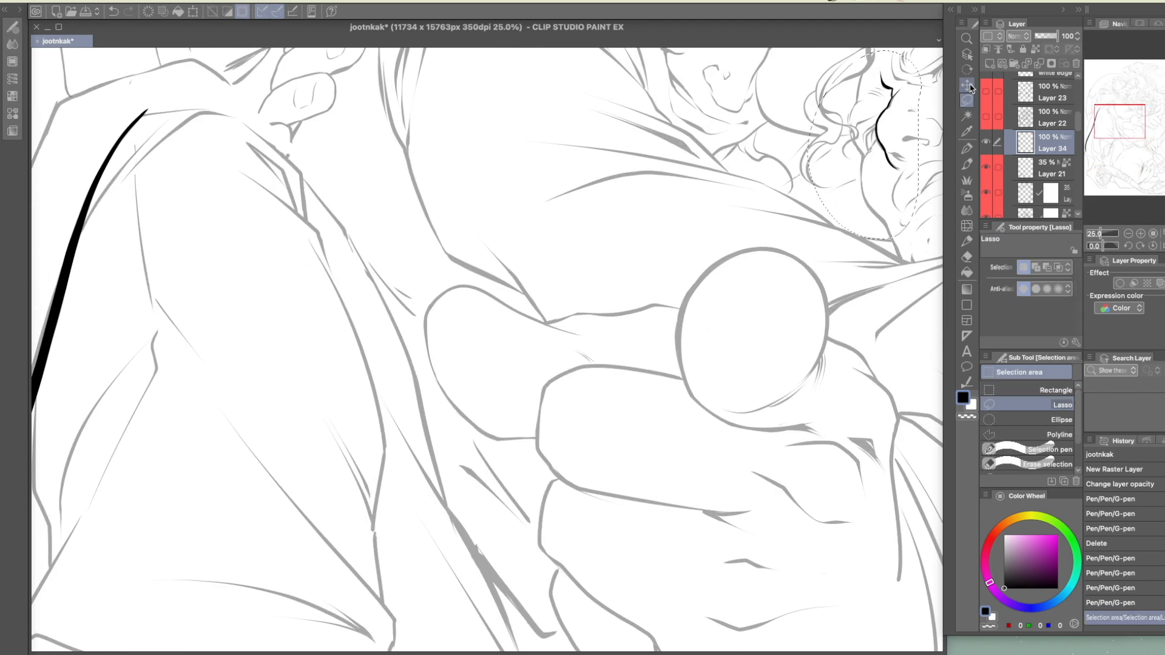
{"action": "left_click_drag", "start_coordinate": [884, 138], "coordinate": [164, 478]}
{"action": "left_click_drag", "start_coordinate": [310, 484], "coordinate": [779, 393]}
{"action": "left_click_drag", "start_coordinate": [656, 396], "coordinate": [570, 395]}
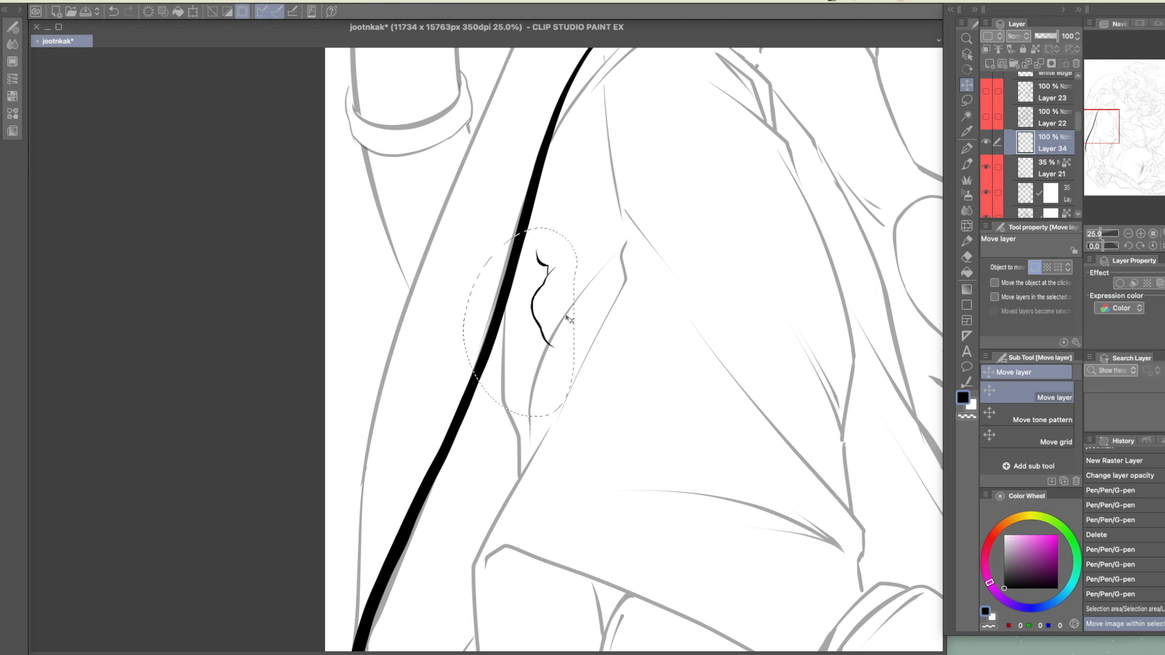
Delete the selected strokes, deselect, clear the remaining ink from Layer 34 and fit the page to the view
{"action": "left_click", "coordinate": [147, 12]}
{"action": "key", "text": "ctrl+d"}
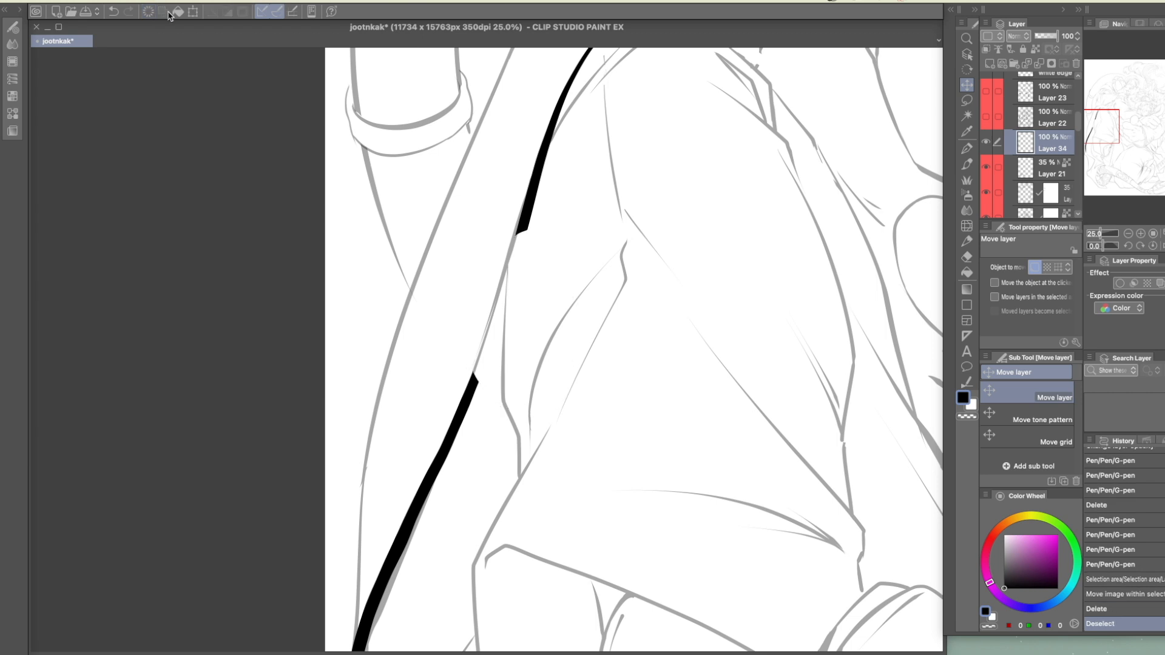
{"action": "left_click", "coordinate": [147, 12]}
{"action": "key", "text": "ctrl+0"}
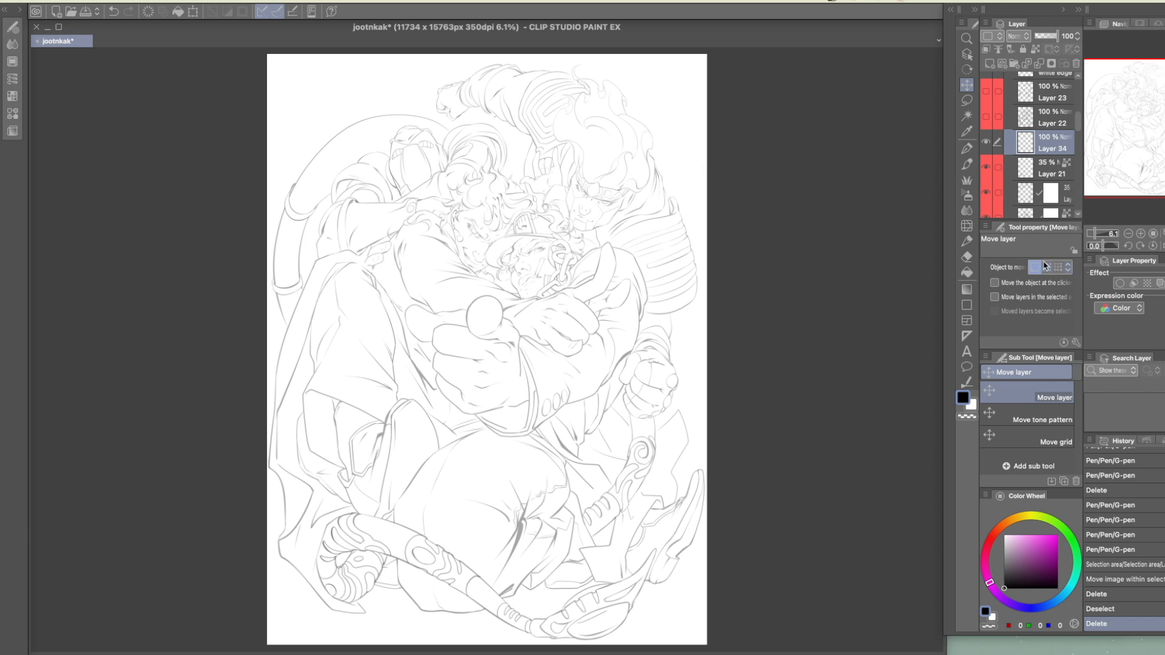
Switch back to the G-pen, set the brush size to 34.4 and ink the cloak's long outer edge at 12.5% zoom
{"action": "left_click_drag", "start_coordinate": [715, 363], "coordinate": [739, 345]}
{"action": "left_click", "coordinate": [969, 156]}
{"action": "scroll", "coordinate": [723, 301], "scroll_direction": "up", "scroll_amount": 4}
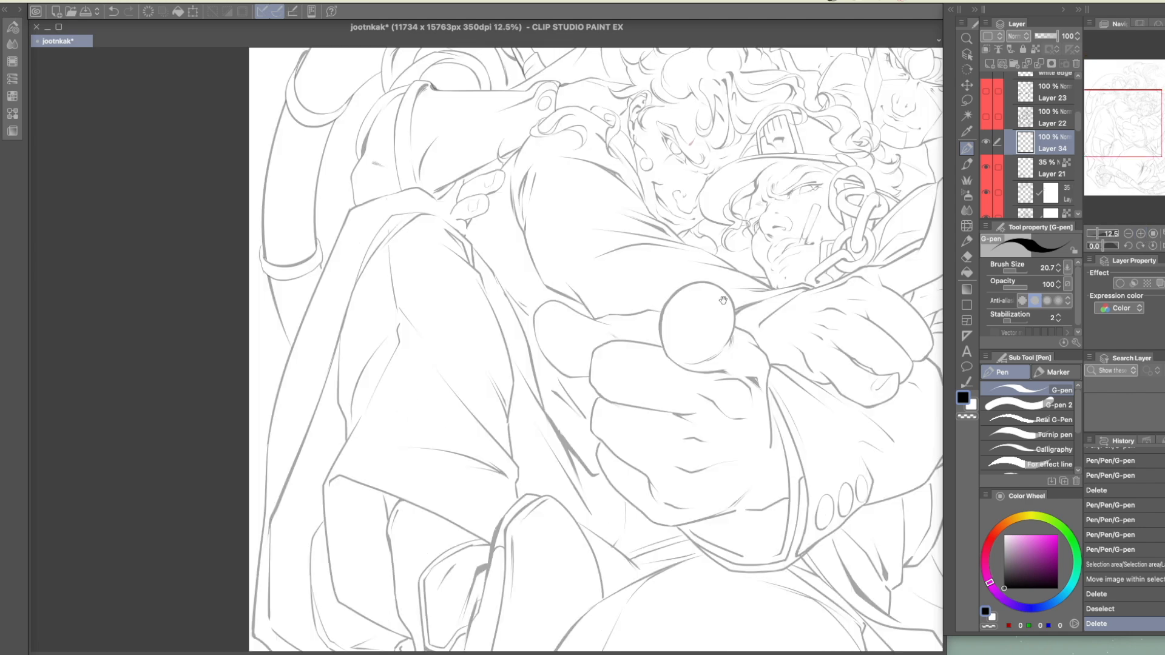
{"action": "left_click_drag", "start_coordinate": [723, 300], "coordinate": [764, 284]}
{"action": "left_click_drag", "start_coordinate": [504, 413], "coordinate": [500, 396]}
{"action": "left_click_drag", "start_coordinate": [1010, 274], "coordinate": [1016, 275]}
{"action": "left_click_drag", "start_coordinate": [423, 198], "coordinate": [284, 531]}
Zoom in to 33.3% on the hatted man's face and ink his jaw line with the brush size kept at 34.4
{"action": "left_click_drag", "start_coordinate": [688, 322], "coordinate": [432, 397]}
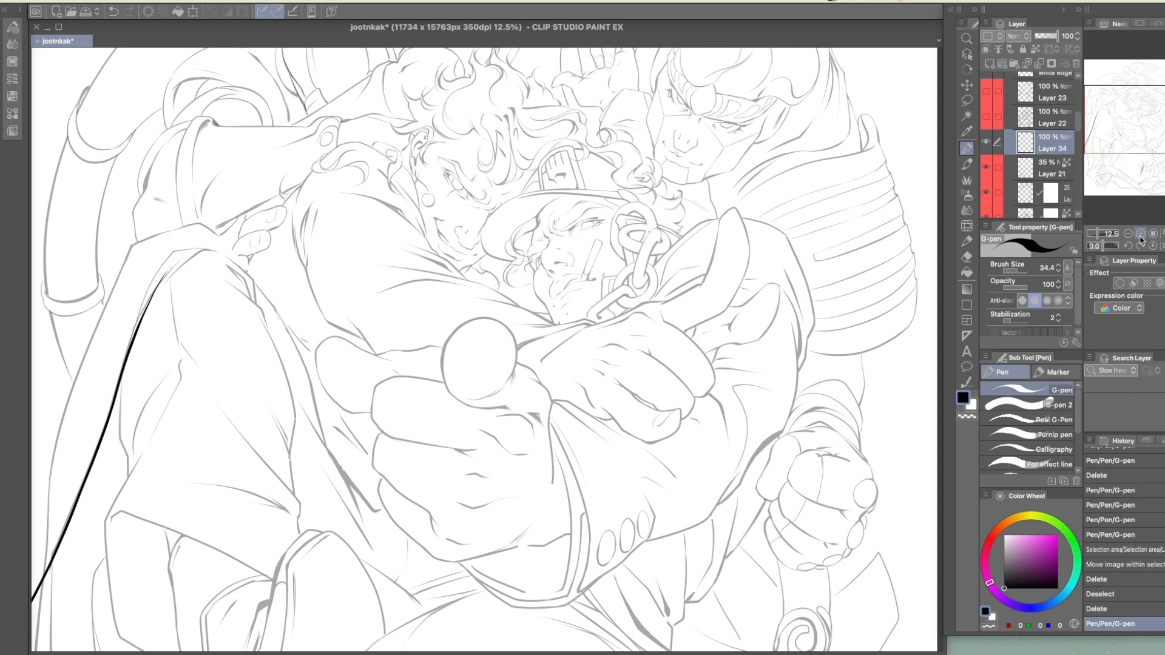
{"action": "triple_click", "coordinate": [1141, 236]}
{"action": "left_click_drag", "start_coordinate": [746, 323], "coordinate": [605, 536]}
{"action": "mouse_move", "coordinate": [478, 354]}
{"action": "left_mouse_down"}
{"action": "mouse_move", "coordinate": [487, 424]}
{"action": "mouse_move", "coordinate": [529, 491]}
{"action": "left_mouse_up"}
{"action": "left_click_drag", "start_coordinate": [415, 543], "coordinate": [714, 447]}
{"action": "mouse_move", "coordinate": [413, 508]}
{"action": "left_mouse_down"}
{"action": "mouse_move", "coordinate": [587, 485]}
{"action": "mouse_move", "coordinate": [567, 425]}
{"action": "mouse_move", "coordinate": [667, 456]}
{"action": "left_mouse_up"}
{"action": "left_click_drag", "start_coordinate": [460, 277], "coordinate": [355, 555]}
{"action": "left_click_drag", "start_coordinate": [439, 392], "coordinate": [359, 592]}
{"action": "mouse_move", "coordinate": [650, 408]}
{"action": "left_mouse_down"}
{"action": "mouse_move", "coordinate": [574, 437]}
{"action": "mouse_move", "coordinate": [556, 314]}
{"action": "left_mouse_up"}
{"action": "mouse_move", "coordinate": [658, 299]}
{"action": "left_mouse_down"}
{"action": "mouse_move", "coordinate": [676, 346]}
{"action": "mouse_move", "coordinate": [247, 502]}
{"action": "left_mouse_up"}
{"action": "left_click_drag", "start_coordinate": [733, 291], "coordinate": [721, 302]}
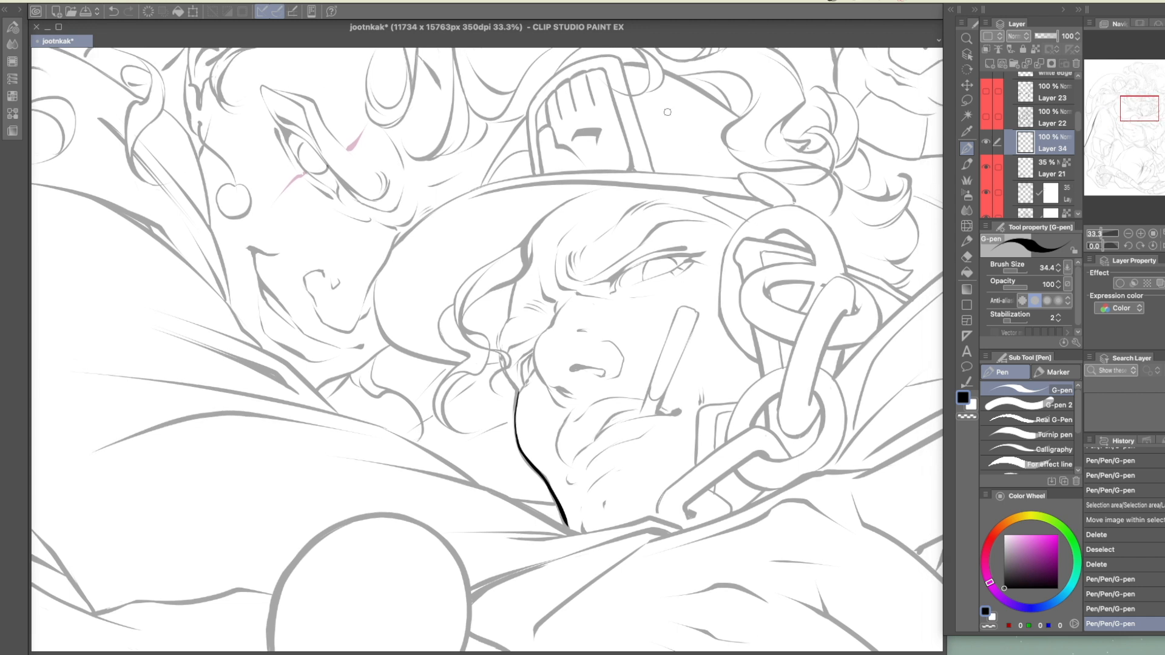
Ink the underside of the hat brim with one long tapered stroke, undoing the two attempts before it
{"action": "left_click_drag", "start_coordinate": [655, 70], "coordinate": [754, 131]}
{"action": "key", "text": "ctrl+z"}
{"action": "mouse_move", "coordinate": [509, 195]}
{"action": "left_mouse_down"}
{"action": "mouse_move", "coordinate": [464, 263]}
{"action": "mouse_move", "coordinate": [673, 251]}
{"action": "left_mouse_up"}
{"action": "key", "text": "ctrl+z"}
{"action": "left_click_drag", "start_coordinate": [414, 273], "coordinate": [731, 267]}
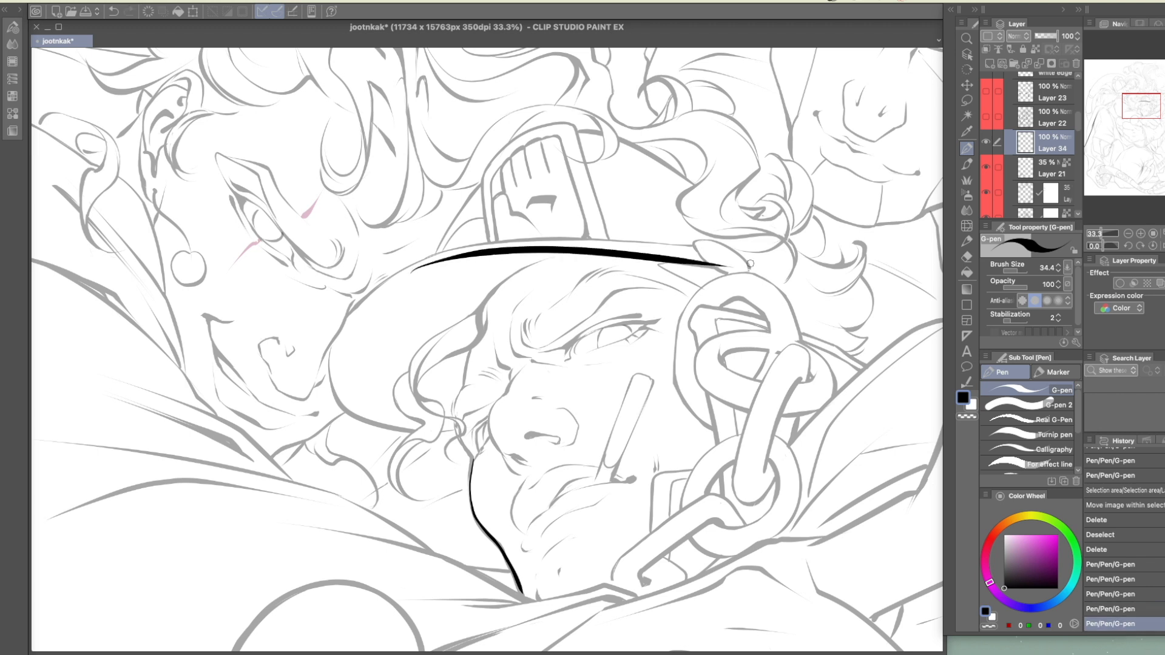
Ink the curling hair lock beneath the hat brim beside the face with several tapered strokes
{"action": "mouse_move", "coordinate": [546, 258]}
{"action": "left_mouse_down"}
{"action": "mouse_move", "coordinate": [487, 297]}
{"action": "mouse_move", "coordinate": [480, 340]}
{"action": "mouse_move", "coordinate": [442, 361]}
{"action": "mouse_move", "coordinate": [425, 399]}
{"action": "left_mouse_up"}
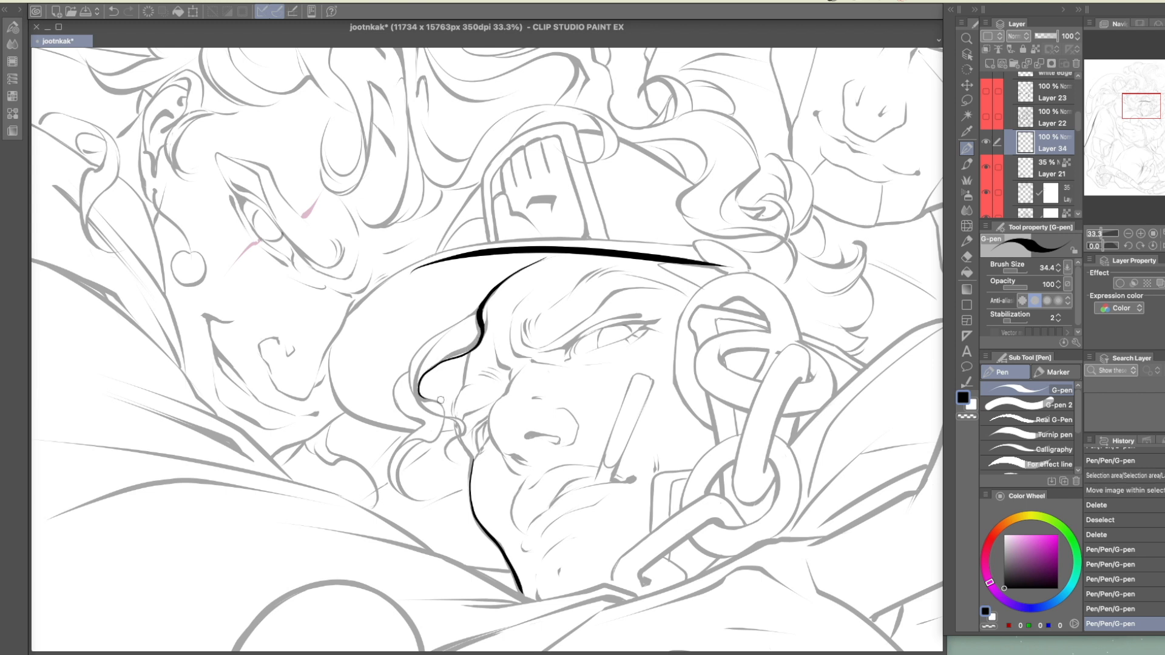
{"action": "mouse_move", "coordinate": [483, 299]}
{"action": "left_mouse_down"}
{"action": "mouse_move", "coordinate": [412, 365]}
{"action": "mouse_move", "coordinate": [438, 412]}
{"action": "left_mouse_up"}
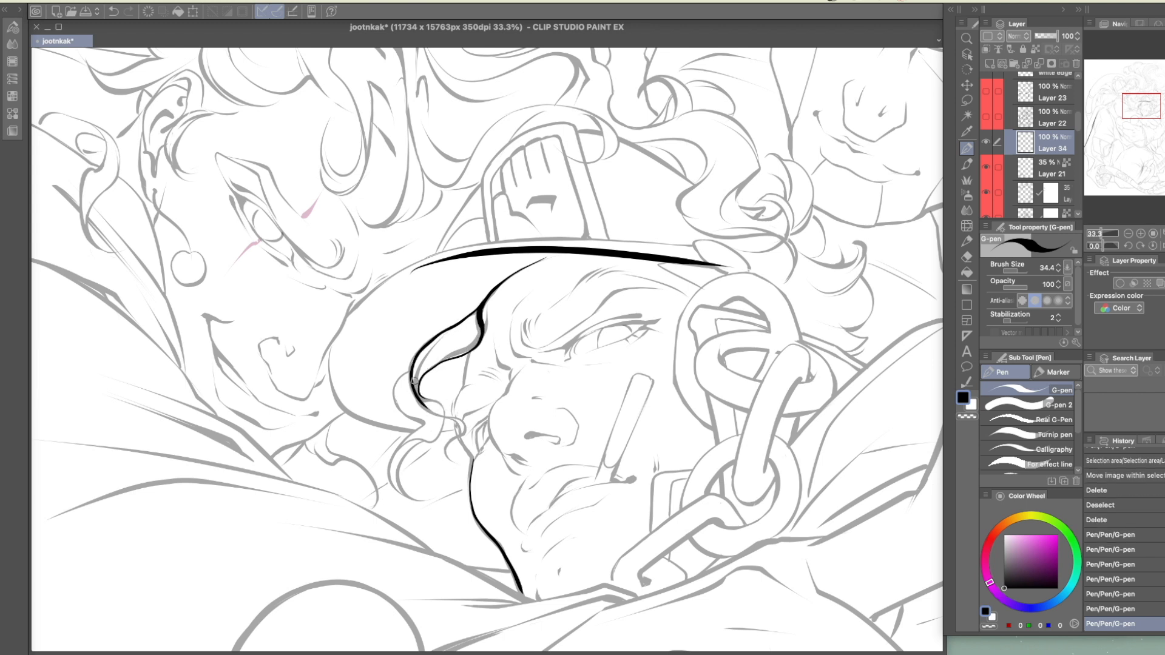
{"action": "mouse_move", "coordinate": [410, 369]}
{"action": "left_mouse_down"}
{"action": "mouse_move", "coordinate": [420, 424]}
{"action": "mouse_move", "coordinate": [389, 481]}
{"action": "left_mouse_up"}
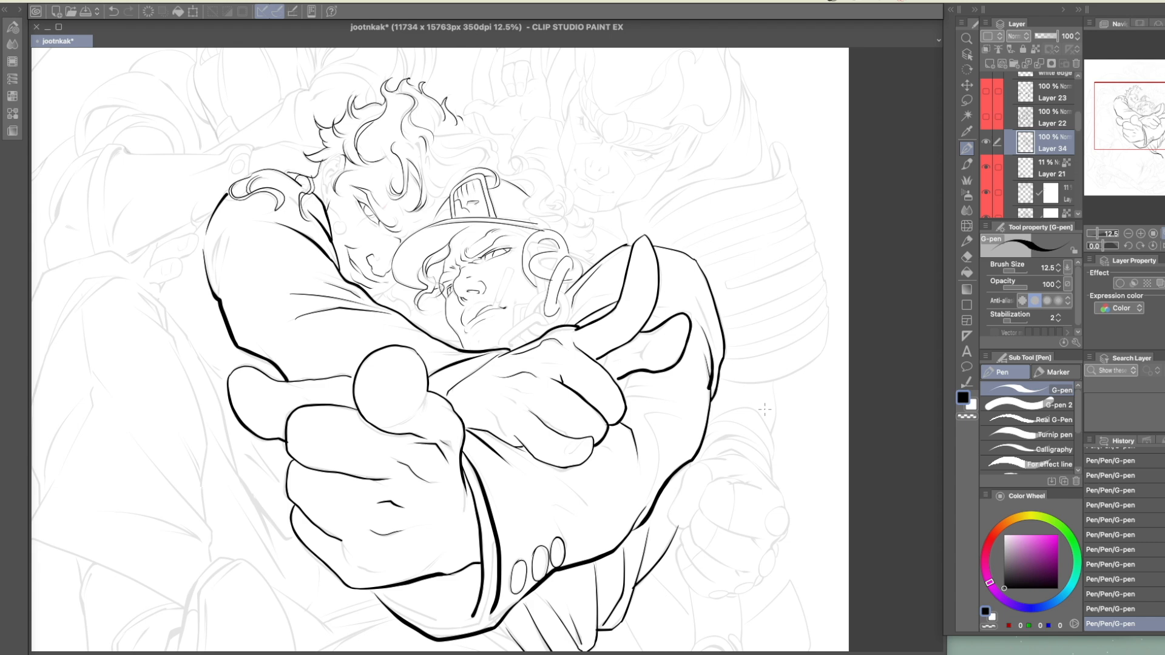
Hide Layer 34 and raise the opacity of Layer 21 to 100 to view the original line art at full strength
{"action": "left_click", "coordinate": [987, 144]}
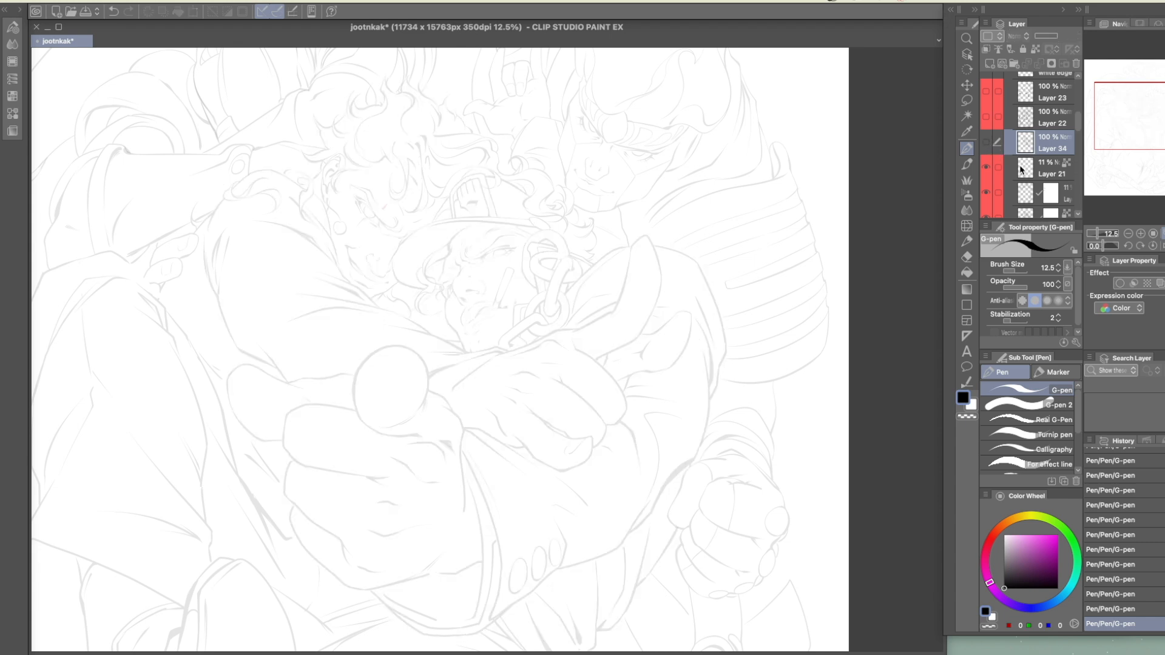
{"action": "left_click", "coordinate": [1056, 170]}
{"action": "left_click", "coordinate": [1049, 36]}
{"action": "left_click_drag", "start_coordinate": [1050, 36], "coordinate": [1061, 38]}
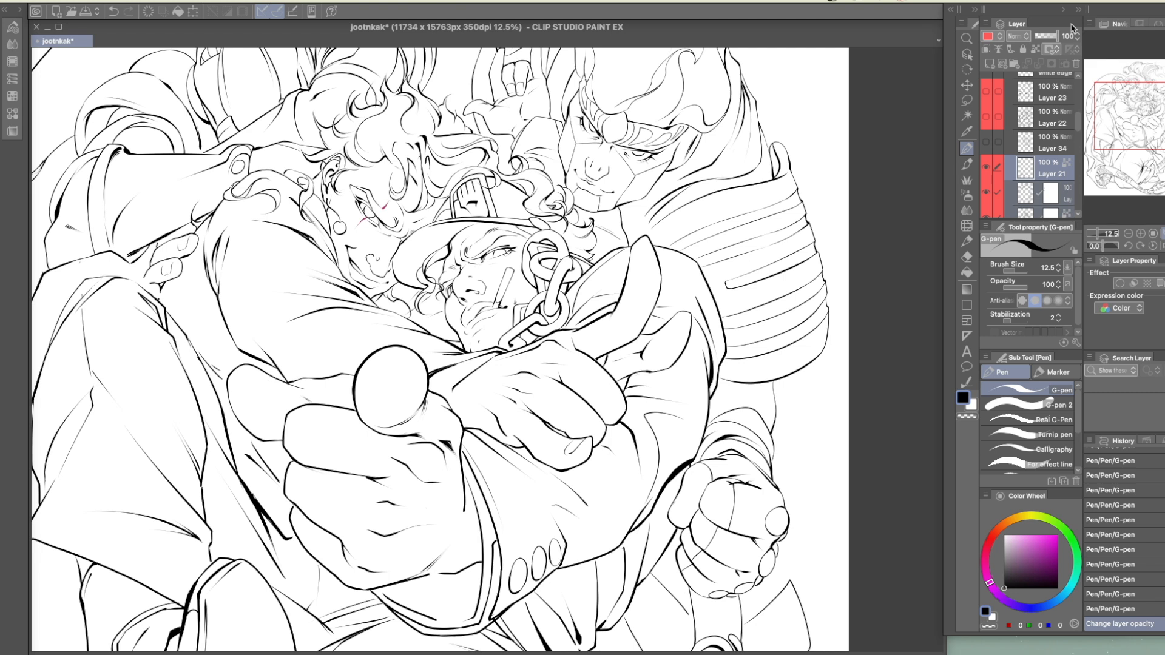
Lower the opacity of Layer 21 to 14, and show and select Layer 34 again
{"action": "left_click", "coordinate": [1043, 37]}
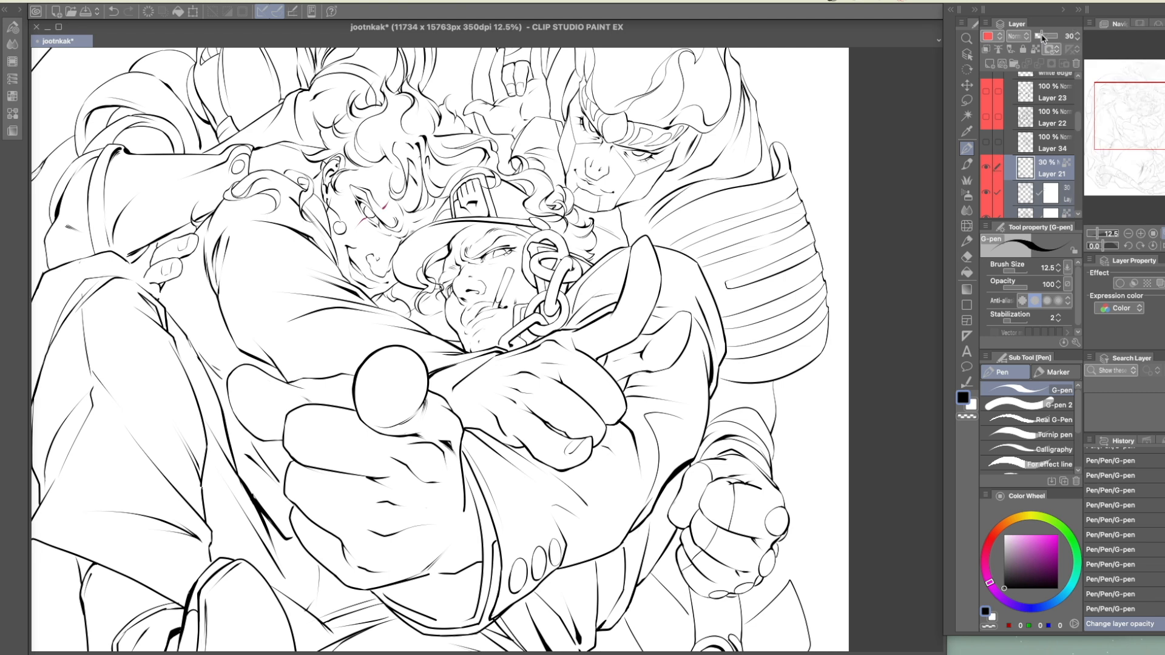
{"action": "left_click", "coordinate": [1038, 39]}
{"action": "left_click", "coordinate": [1039, 36]}
{"action": "left_click", "coordinate": [1052, 143]}
{"action": "left_click_drag", "start_coordinate": [746, 405], "coordinate": [743, 374]}
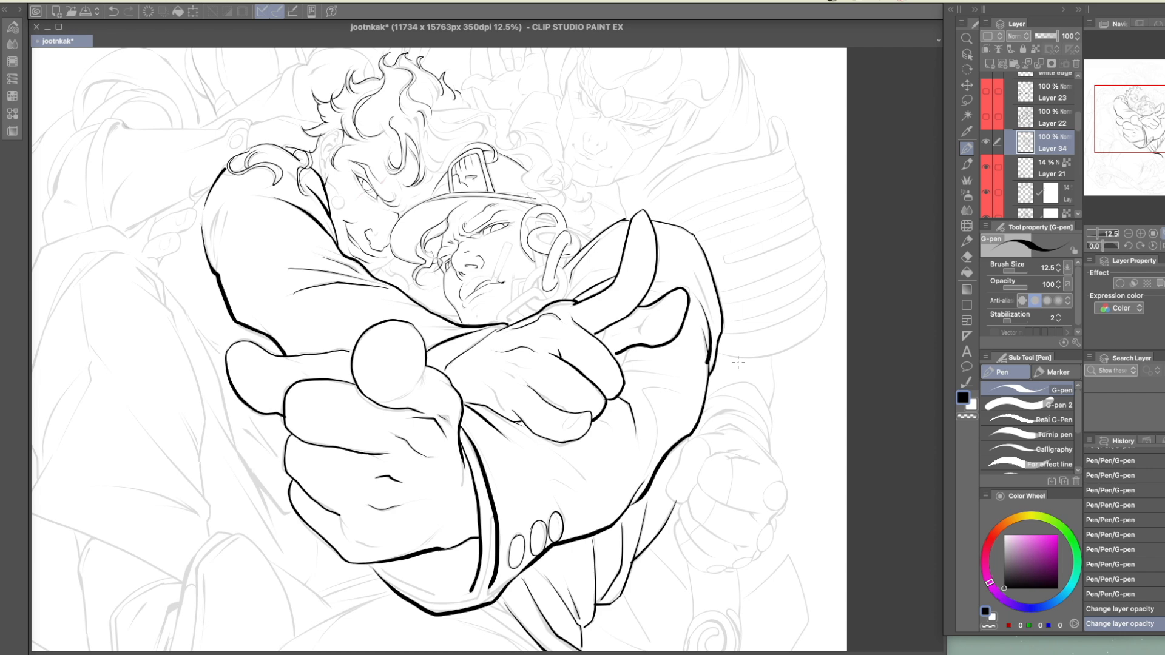
Add a new raster layer above Layer 34 at 10.1% zoom and switch the drawing colour to white
{"action": "left_click", "coordinate": [1141, 234]}
{"action": "left_click_drag", "start_coordinate": [693, 441], "coordinate": [676, 409]}
{"action": "left_click_drag", "start_coordinate": [1097, 236], "coordinate": [1095, 235]}
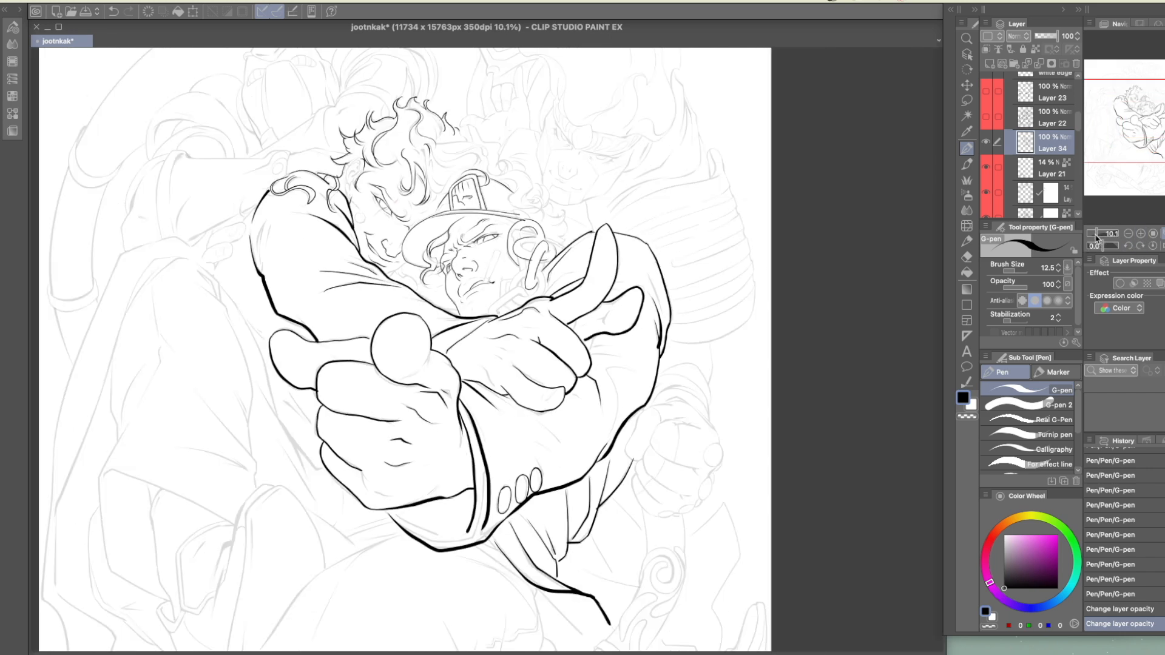
{"action": "left_click_drag", "start_coordinate": [784, 373], "coordinate": [774, 414]}
{"action": "left_click", "coordinate": [990, 63]}
{"action": "left_click", "coordinate": [972, 405]}
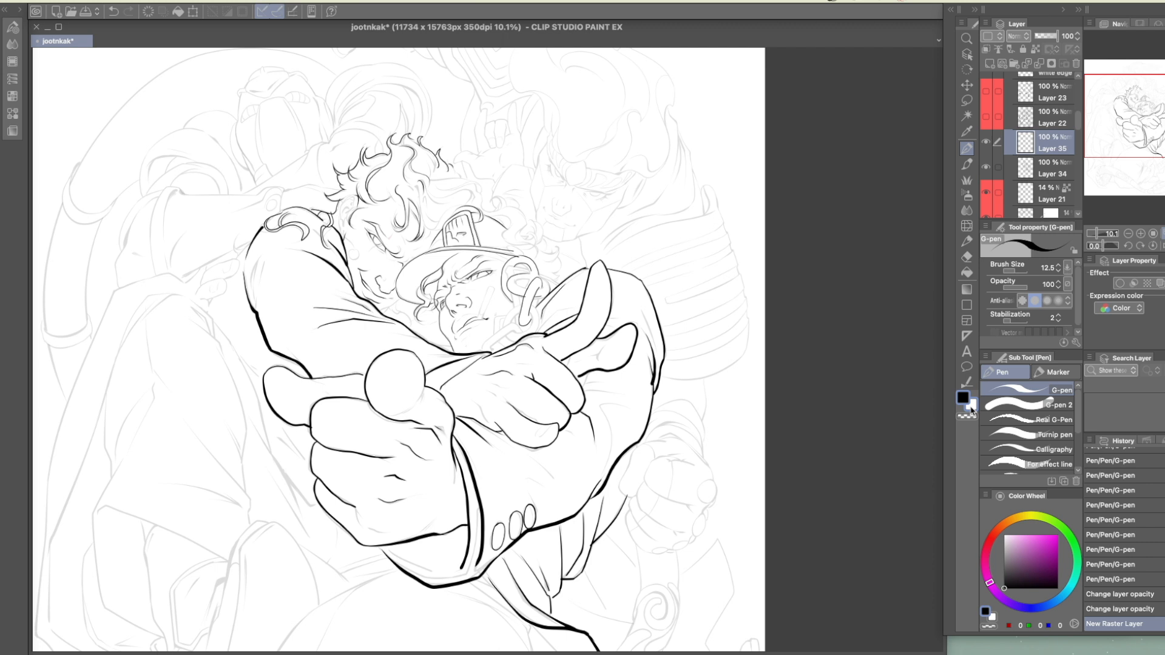
Set the secondary drawing colour to bright green (RGB 147, 255, 70) and draw a loop around the crossed arms and hands on Layer 35
{"action": "left_click", "coordinate": [1058, 524]}
{"action": "left_click", "coordinate": [1044, 535]}
{"action": "left_click_drag", "start_coordinate": [603, 241], "coordinate": [549, 293]}
{"action": "left_click_drag", "start_coordinate": [522, 333], "coordinate": [417, 328]}
{"action": "mouse_move", "coordinate": [337, 233]}
{"action": "left_mouse_down"}
{"action": "mouse_move", "coordinate": [246, 228]}
{"action": "mouse_move", "coordinate": [239, 437]}
{"action": "mouse_move", "coordinate": [352, 586]}
{"action": "mouse_move", "coordinate": [579, 577]}
{"action": "mouse_move", "coordinate": [654, 431]}
{"action": "mouse_move", "coordinate": [664, 347]}
{"action": "mouse_move", "coordinate": [659, 285]}
{"action": "mouse_move", "coordinate": [592, 236]}
{"action": "left_mouse_up"}
{"action": "left_click_drag", "start_coordinate": [726, 469], "coordinate": [720, 465]}
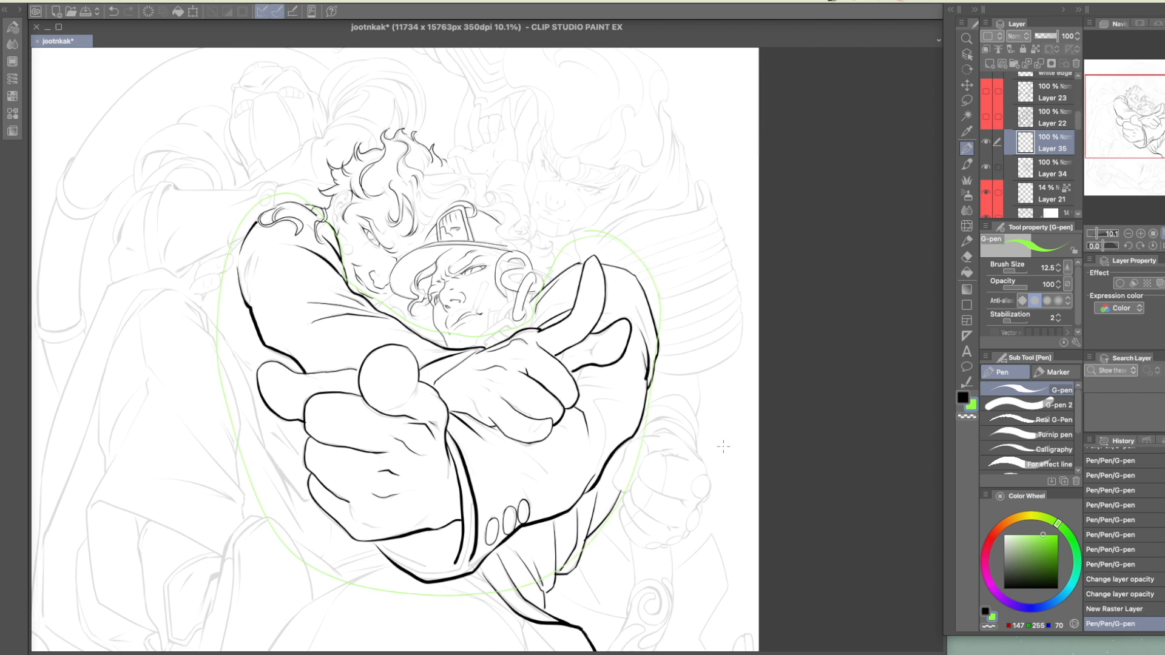
Examine the inked faces, hat and green boundary line up close at 33.3% and 42.6% zoom
{"action": "left_click", "coordinate": [1140, 234]}
{"action": "left_click", "coordinate": [1140, 234]}
{"action": "left_click", "coordinate": [1141, 234]}
{"action": "left_click", "coordinate": [1140, 234]}
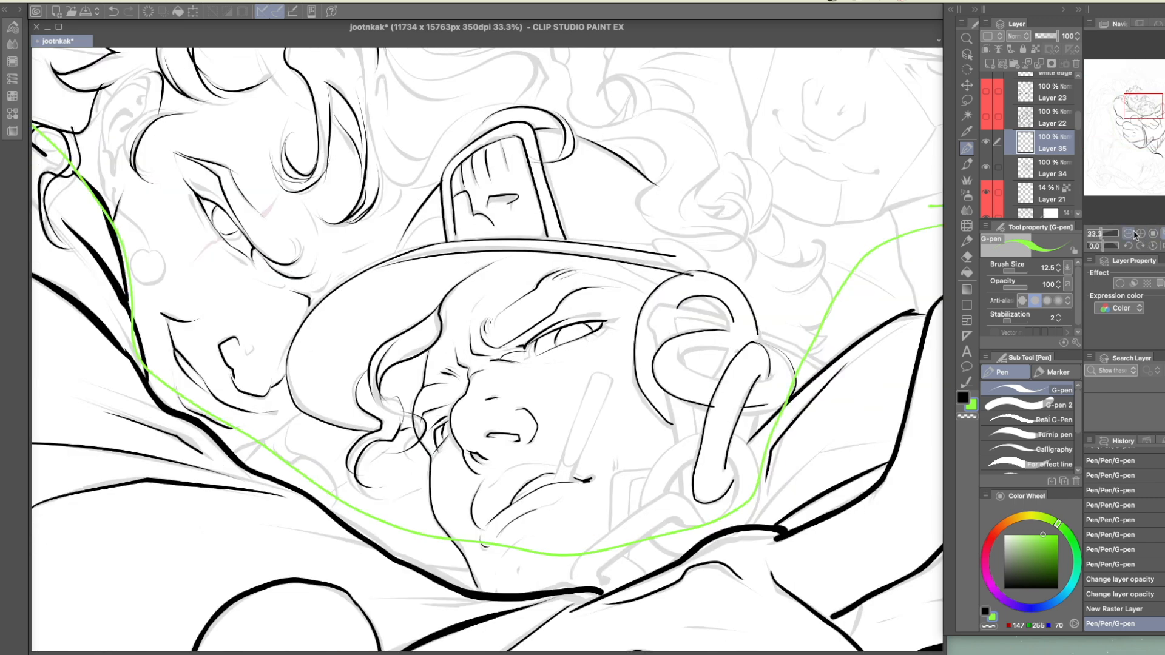
{"action": "left_click_drag", "start_coordinate": [788, 460], "coordinate": [794, 482]}
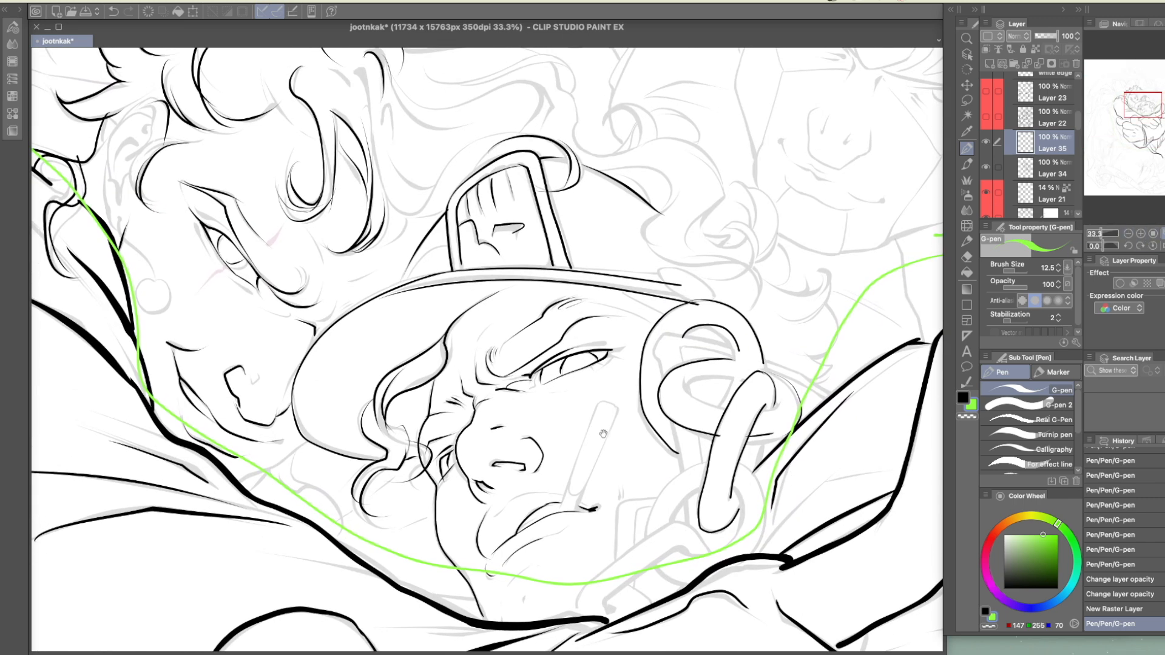
{"action": "left_click_drag", "start_coordinate": [594, 432], "coordinate": [585, 420]}
{"action": "left_click", "coordinate": [1104, 238]}
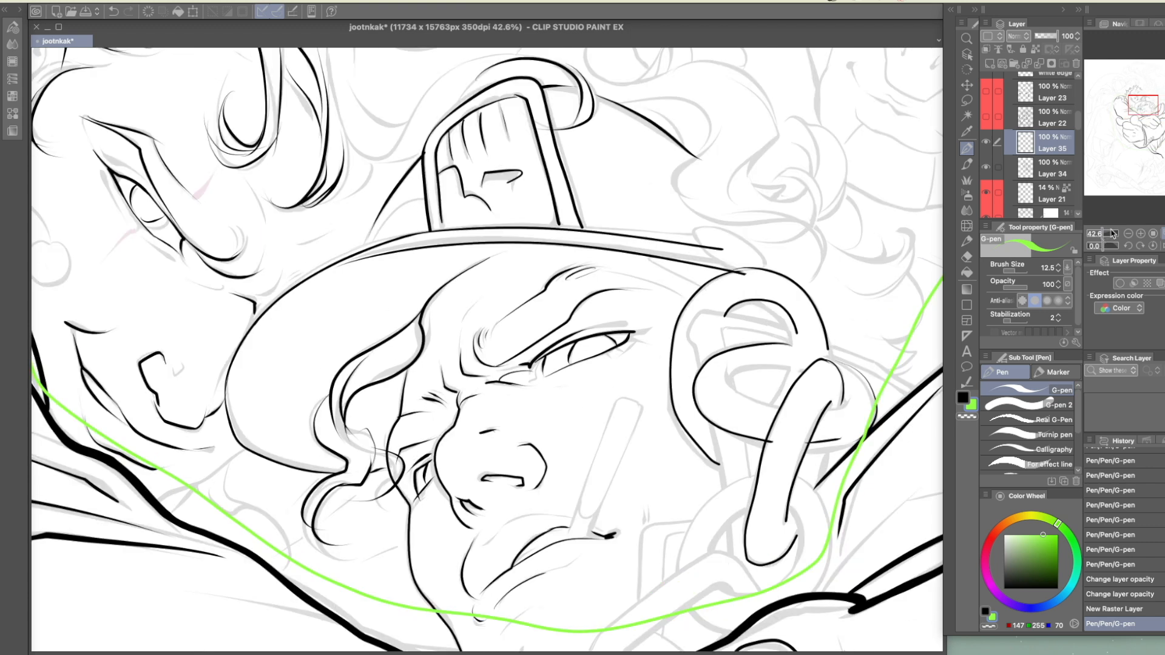
{"action": "left_click_drag", "start_coordinate": [598, 444], "coordinate": [731, 456]}
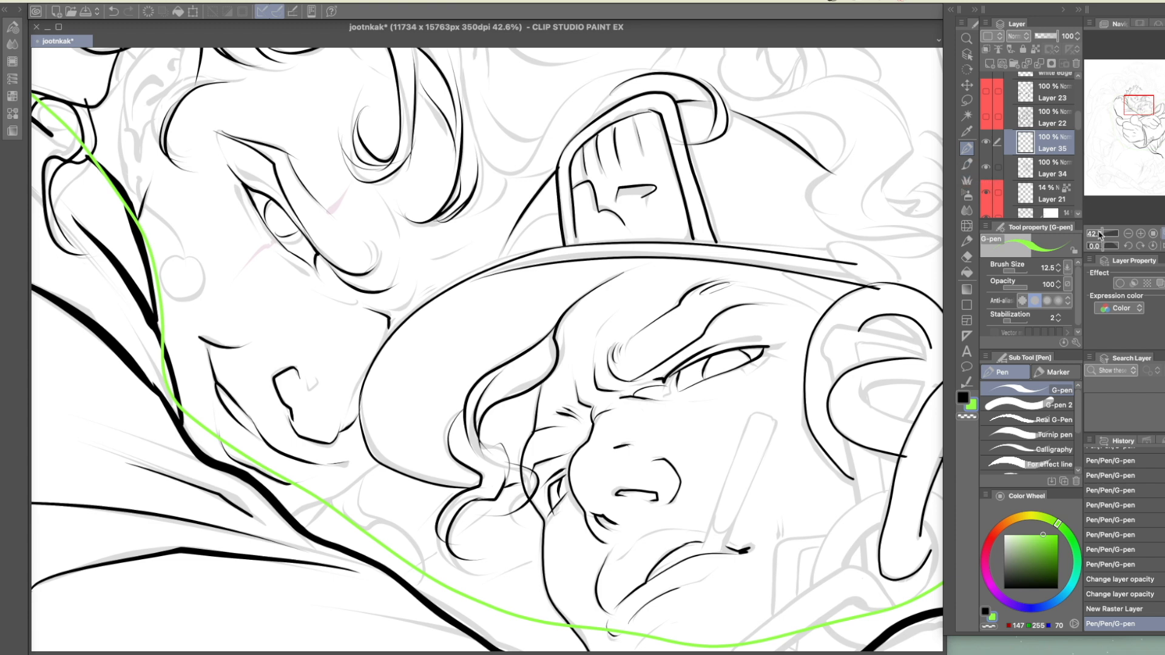
{"action": "left_click", "coordinate": [1100, 231]}
{"action": "left_click_drag", "start_coordinate": [1101, 233], "coordinate": [1098, 232]}
{"action": "left_click_drag", "start_coordinate": [1127, 128], "coordinate": [1128, 134]}
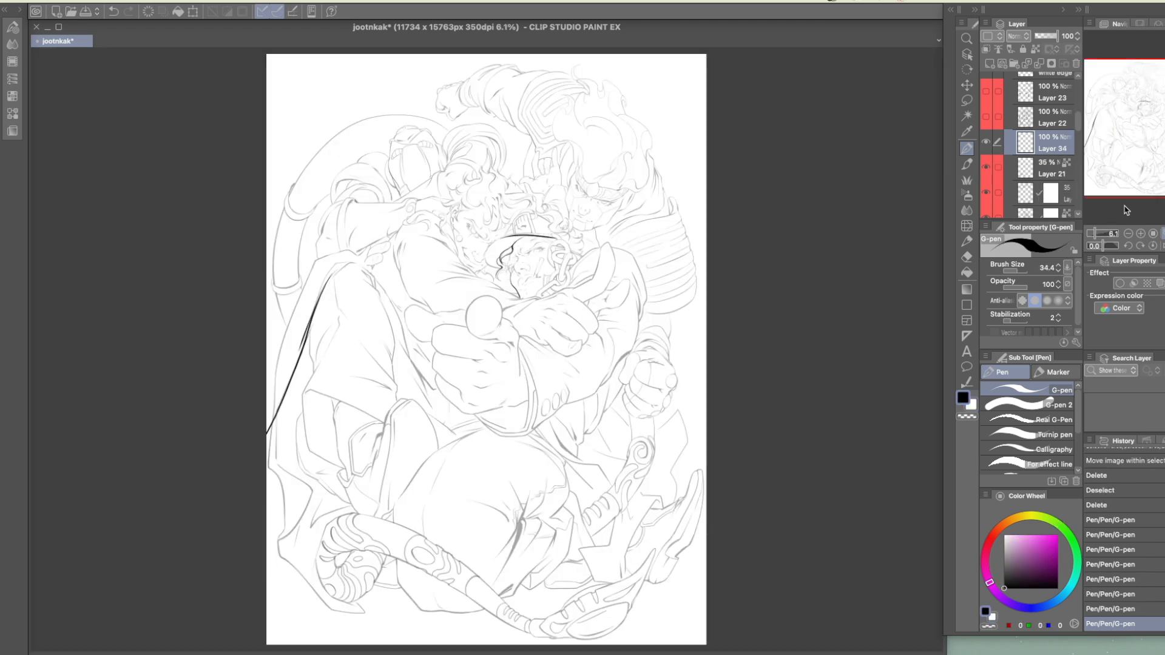
Hide Layer 34 and toggle Layers 22 and 23 on and off to compare the heavier inks with the thin lines
{"action": "left_click", "coordinate": [986, 143]}
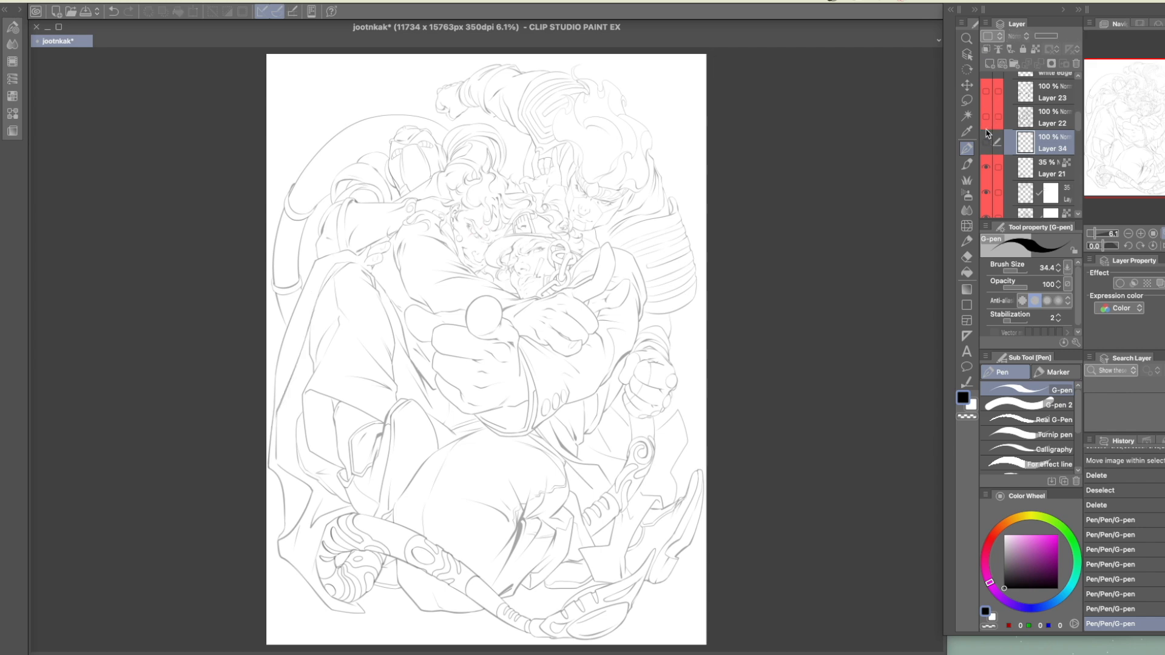
{"action": "left_click", "coordinate": [986, 116]}
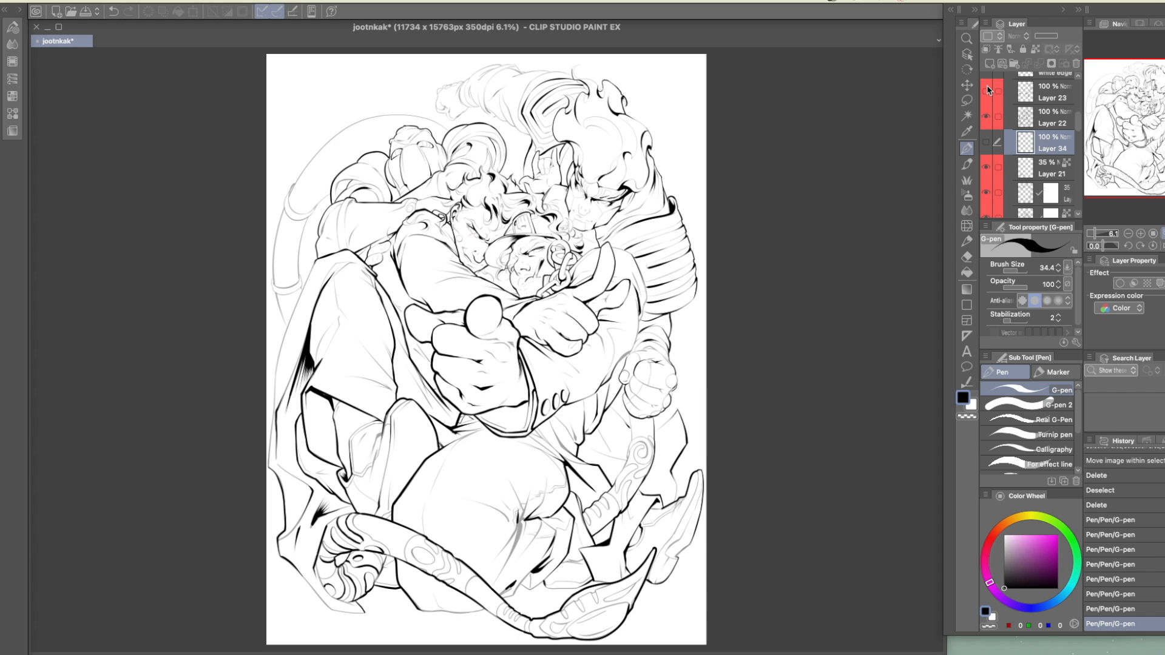
{"action": "left_click_drag", "start_coordinate": [987, 90], "coordinate": [987, 116]}
Set the opacity of Folder 6 to 62 and select Layer 35
{"action": "scroll", "coordinate": [814, 312], "scroll_direction": "down", "scroll_amount": 1}
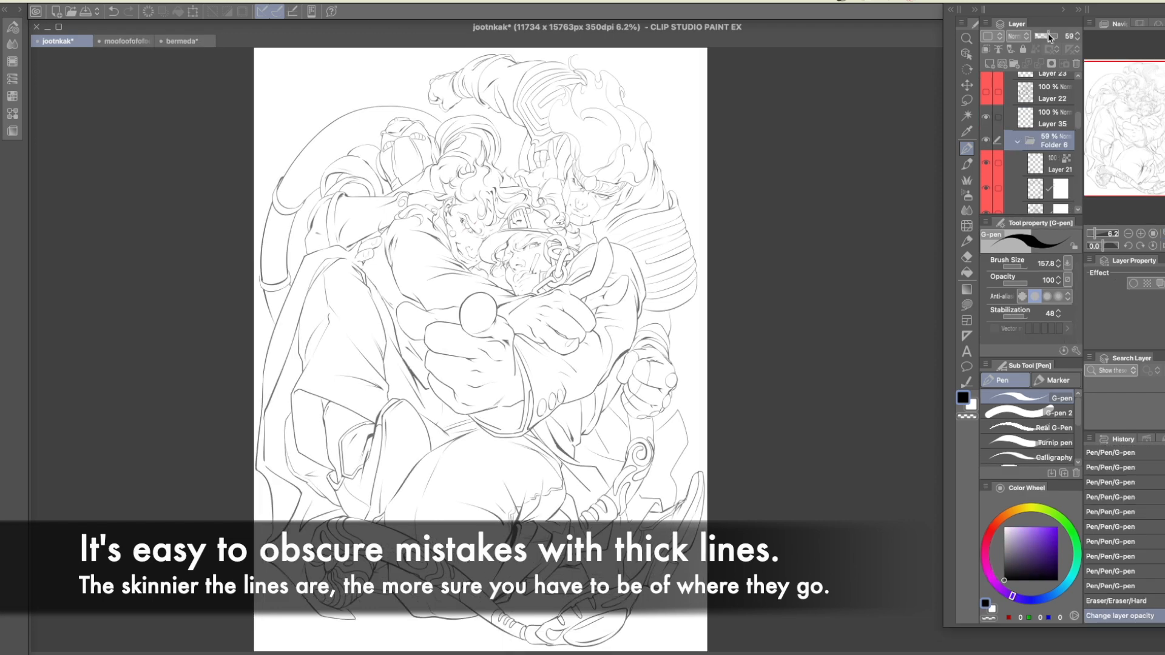
{"action": "left_click_drag", "start_coordinate": [1052, 37], "coordinate": [1049, 37]}
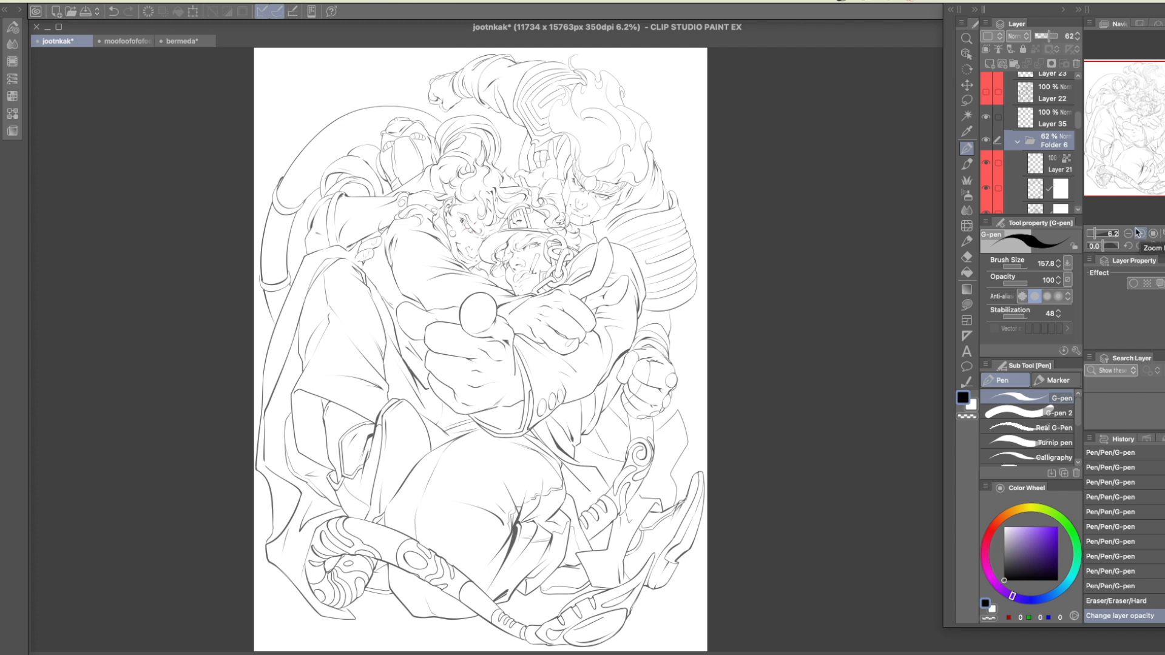
{"action": "left_click", "coordinate": [1049, 117]}
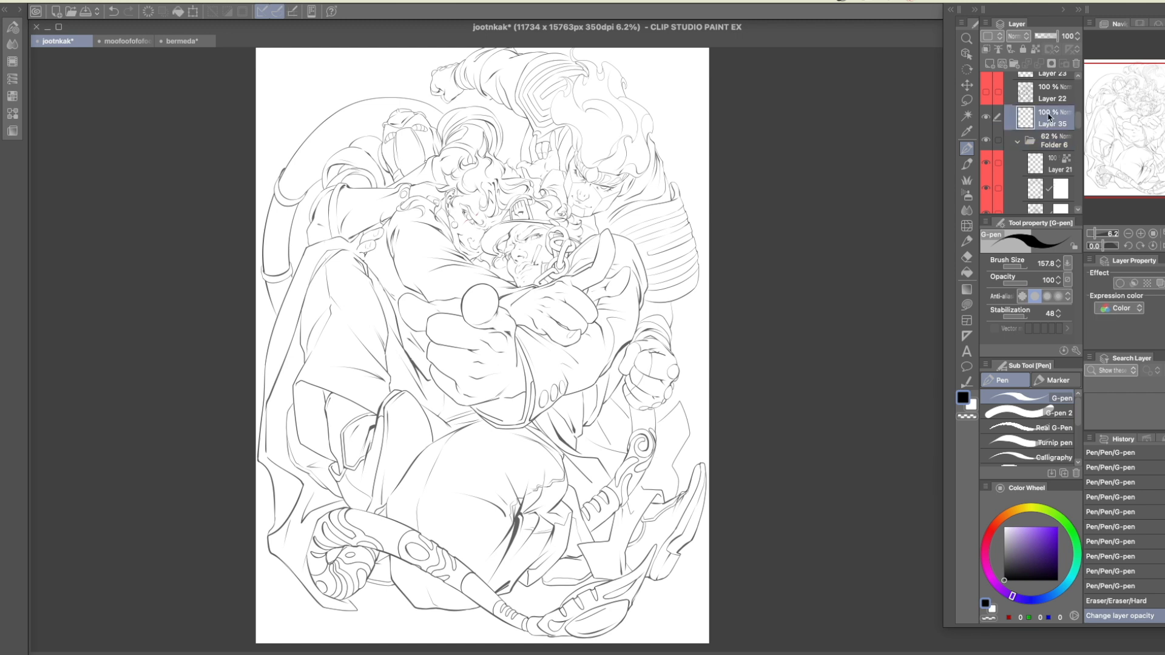
Circle the darkest line accents around the folds, waist and hands on Layer 35, and clear the marks
{"action": "mouse_move", "coordinate": [526, 506]}
{"action": "left_mouse_down"}
{"action": "mouse_move", "coordinate": [495, 547]}
{"action": "mouse_move", "coordinate": [517, 506]}
{"action": "mouse_move", "coordinate": [494, 549]}
{"action": "mouse_move", "coordinate": [510, 549]}
{"action": "left_mouse_up"}
{"action": "mouse_move", "coordinate": [399, 331]}
{"action": "left_mouse_down"}
{"action": "mouse_move", "coordinate": [406, 370]}
{"action": "mouse_move", "coordinate": [397, 340]}
{"action": "left_mouse_up"}
{"action": "mouse_move", "coordinate": [548, 425]}
{"action": "left_mouse_down"}
{"action": "mouse_move", "coordinate": [586, 438]}
{"action": "mouse_move", "coordinate": [551, 419]}
{"action": "left_mouse_up"}
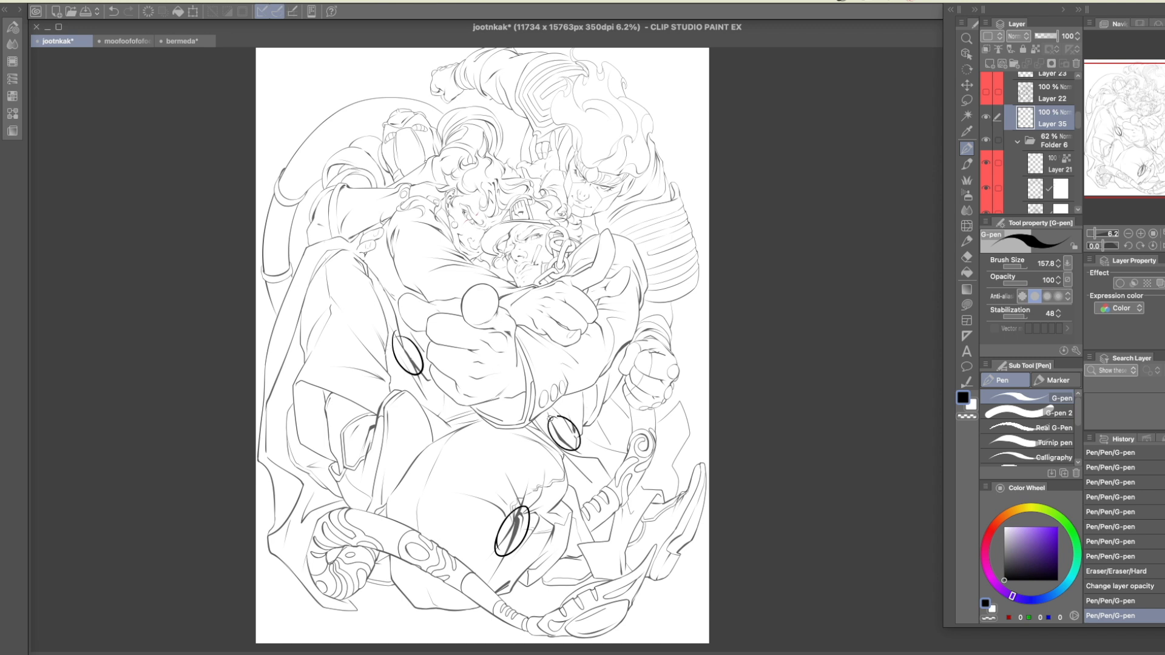
{"action": "mouse_move", "coordinate": [518, 278]}
{"action": "left_mouse_down"}
{"action": "mouse_move", "coordinate": [505, 283]}
{"action": "mouse_move", "coordinate": [523, 289]}
{"action": "left_mouse_up"}
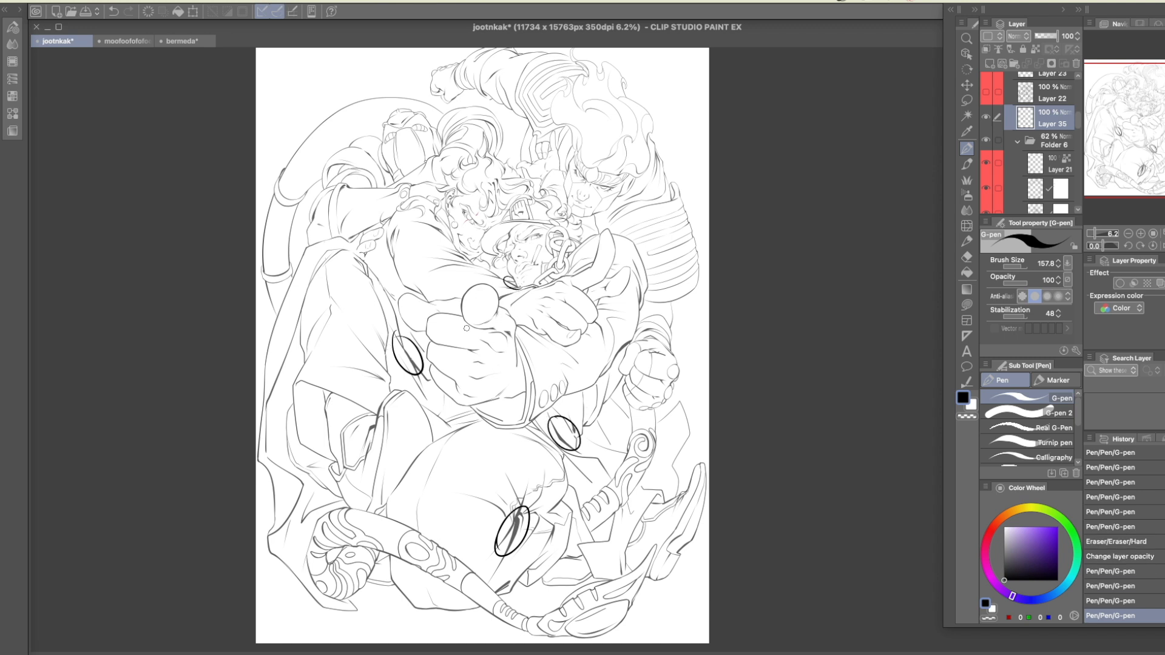
{"action": "mouse_move", "coordinate": [493, 336]}
{"action": "left_mouse_down"}
{"action": "mouse_move", "coordinate": [502, 321]}
{"action": "mouse_move", "coordinate": [514, 329]}
{"action": "left_mouse_up"}
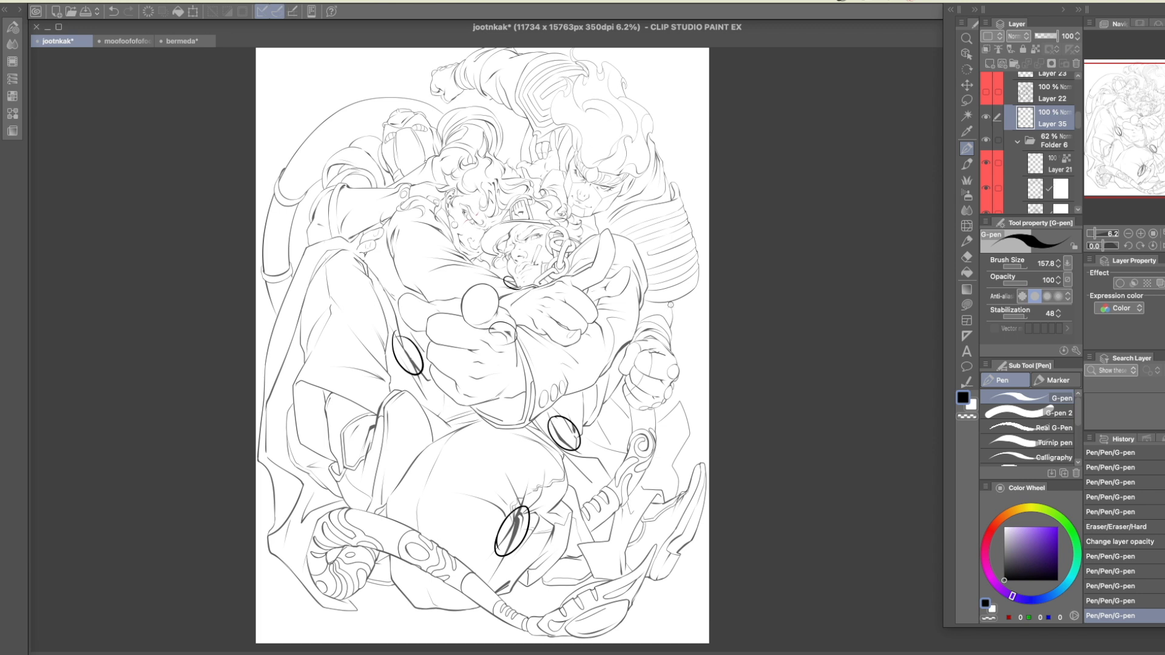
{"action": "left_click_drag", "start_coordinate": [695, 229], "coordinate": [687, 266]}
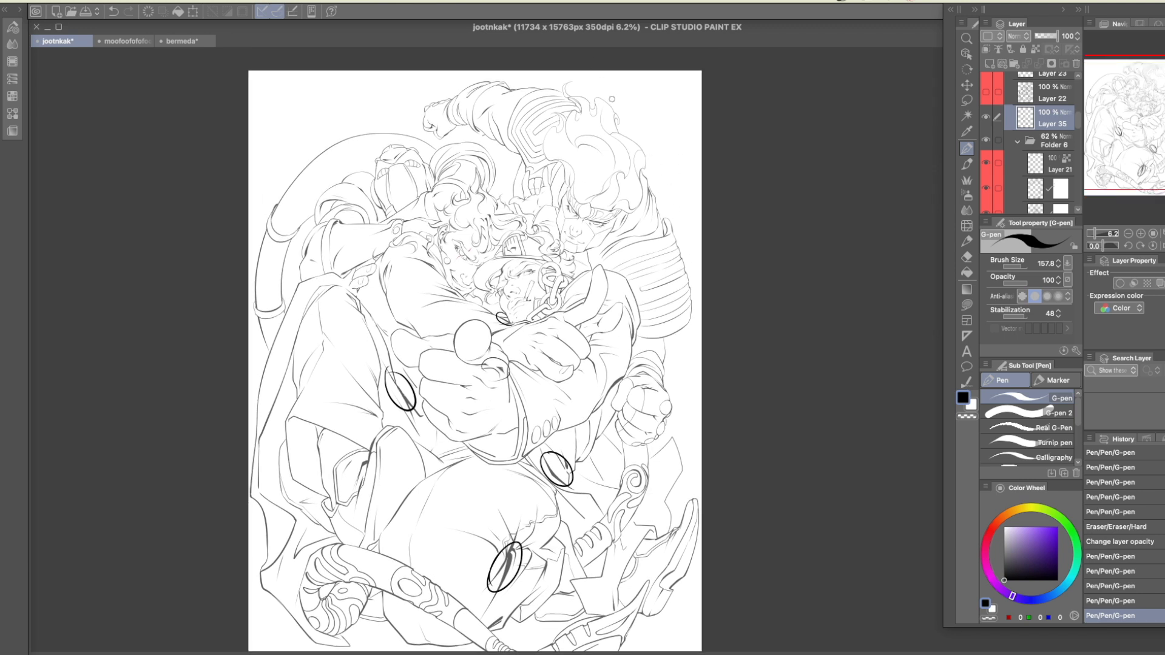
{"action": "left_click_drag", "start_coordinate": [604, 94], "coordinate": [637, 142]}
{"action": "left_click_drag", "start_coordinate": [710, 413], "coordinate": [707, 338]}
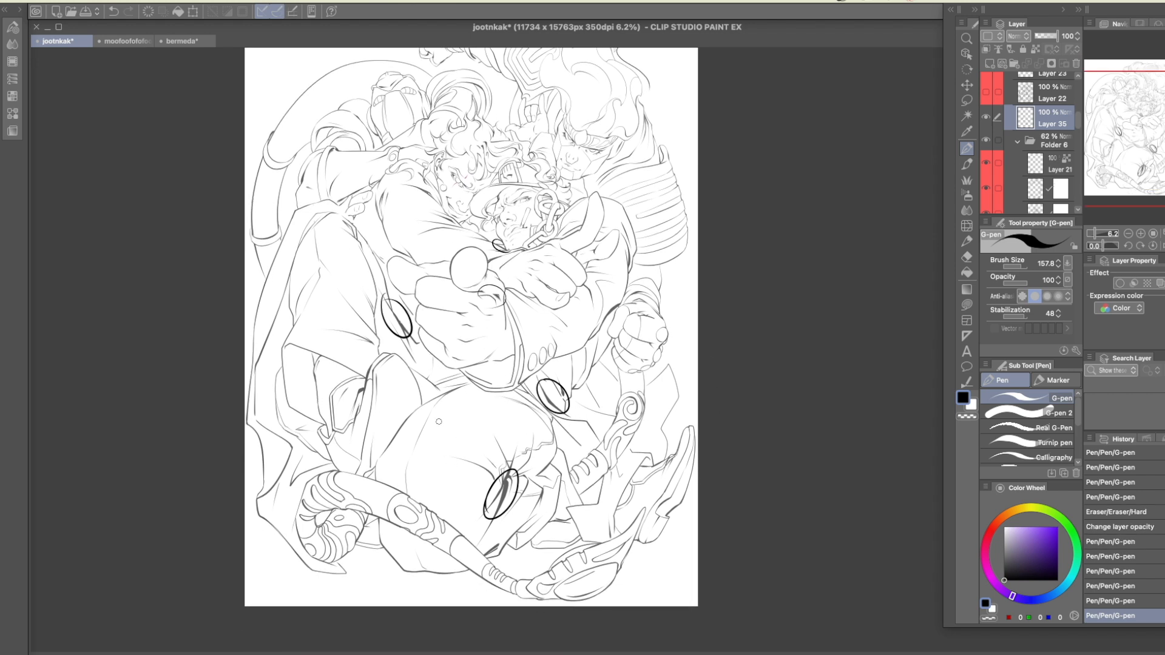
{"action": "left_click_drag", "start_coordinate": [492, 553], "coordinate": [542, 515]}
{"action": "left_click_drag", "start_coordinate": [712, 313], "coordinate": [718, 349]}
{"action": "key", "text": "Delete"}
{"action": "left_click", "coordinate": [827, 189]}
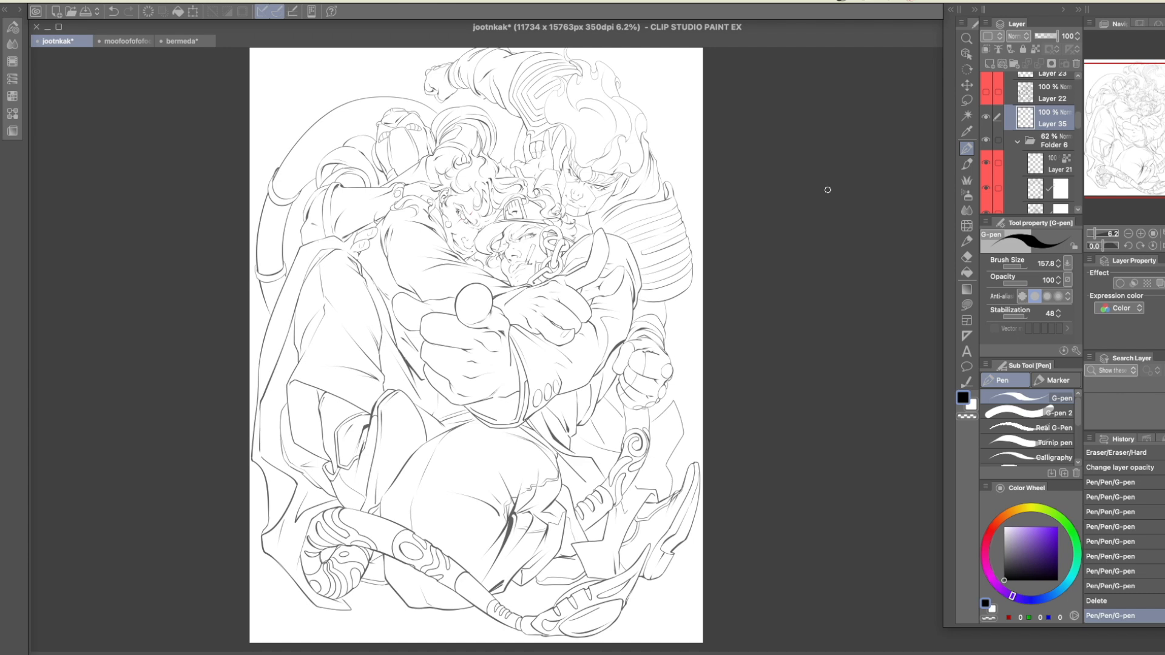
Toggle Layer 22 to compare its inks and examine the thin line art of the central figures at 12.5% zoom
{"action": "left_click", "coordinate": [986, 93]}
{"action": "left_click", "coordinate": [985, 93]}
{"action": "left_click", "coordinate": [1141, 233]}
{"action": "left_click_drag", "start_coordinate": [772, 295], "coordinate": [809, 380]}
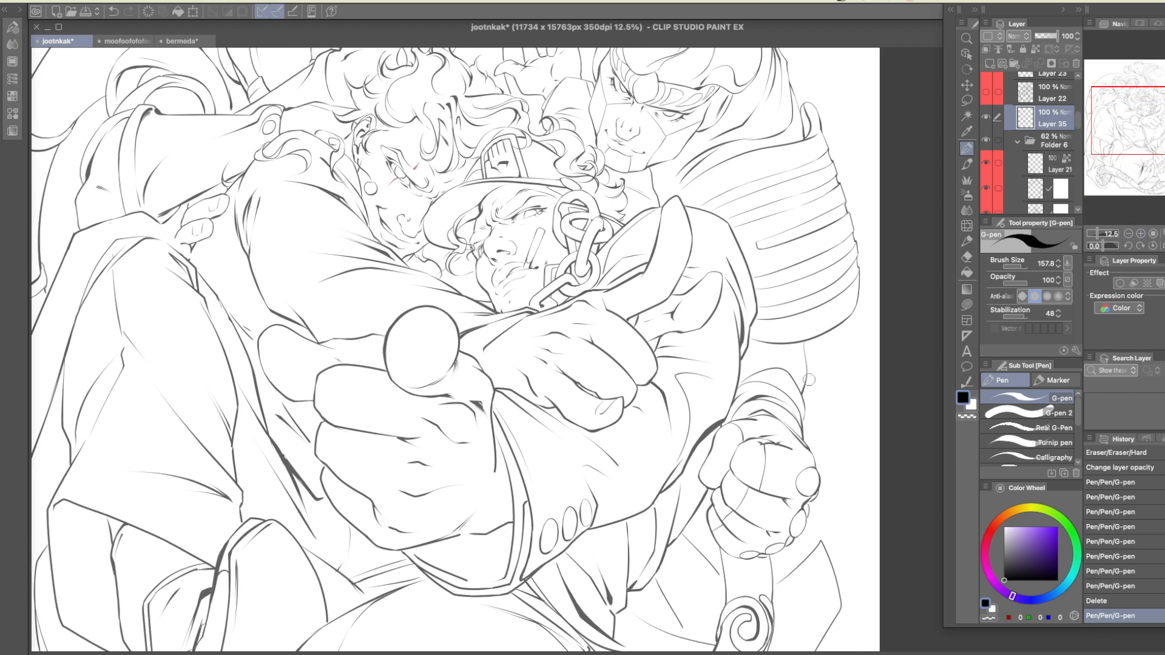
{"action": "left_click_drag", "start_coordinate": [832, 318], "coordinate": [834, 324]}
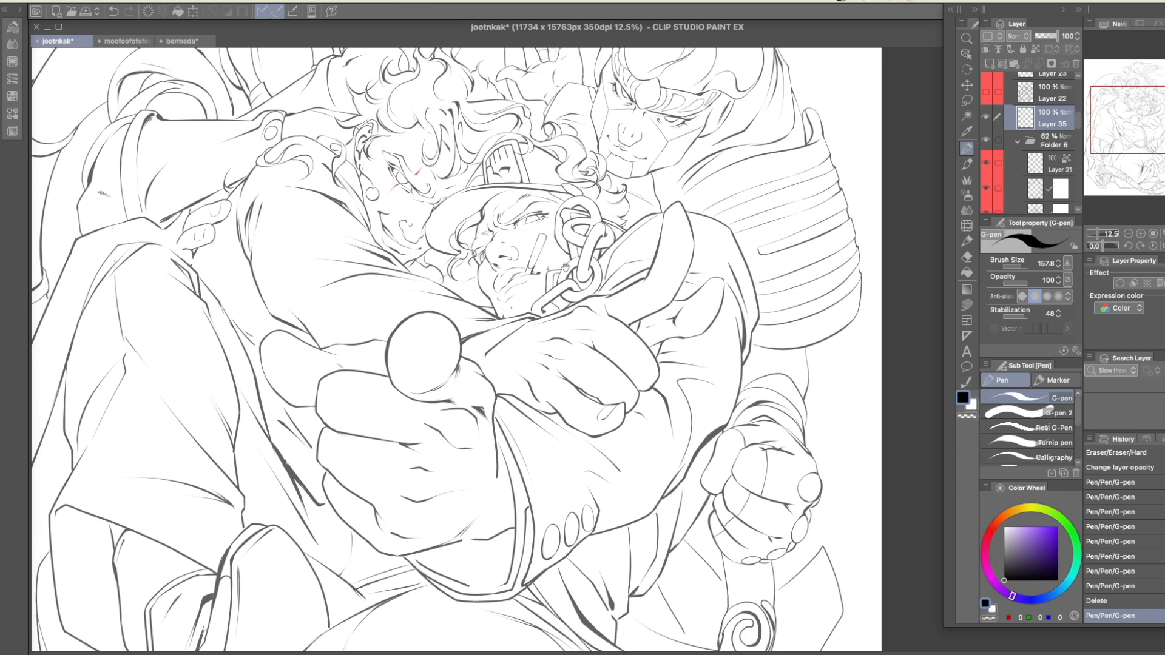
{"action": "left_click_drag", "start_coordinate": [585, 264], "coordinate": [588, 263]}
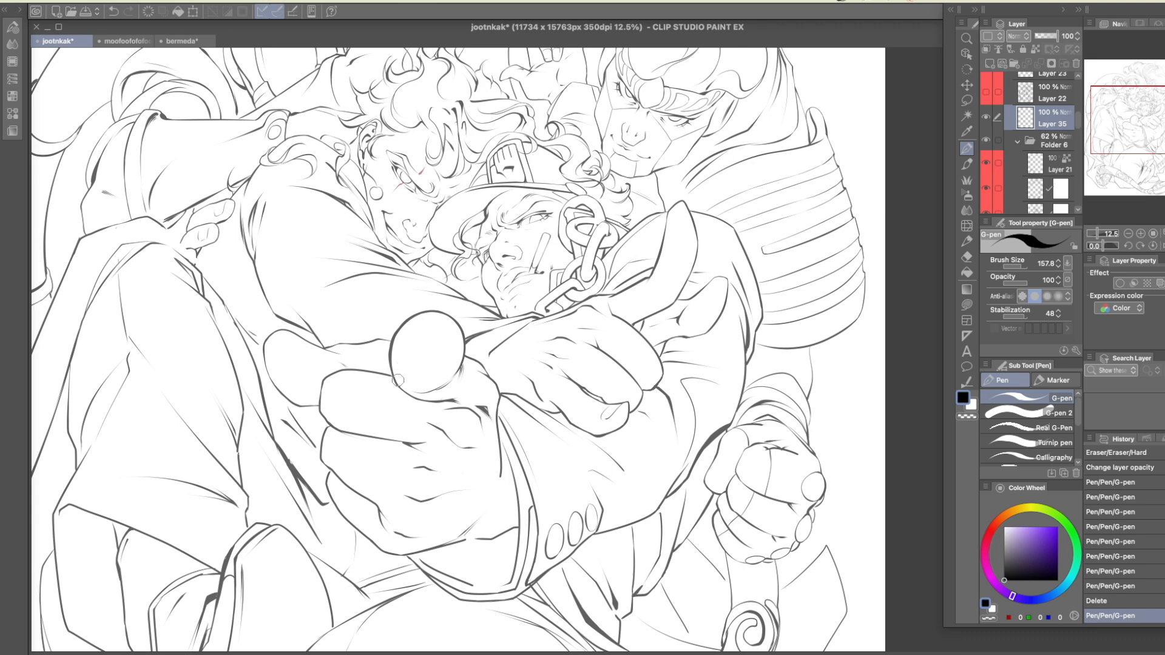
Ink a heavy outline around the foreground thumb, fist and wrist with the G-pen at brush size 157.8
{"action": "mouse_move", "coordinate": [393, 382]}
{"action": "left_mouse_down"}
{"action": "mouse_move", "coordinate": [397, 328]}
{"action": "mouse_move", "coordinate": [418, 314]}
{"action": "mouse_move", "coordinate": [455, 316]}
{"action": "mouse_move", "coordinate": [465, 358]}
{"action": "mouse_move", "coordinate": [502, 397]}
{"action": "mouse_move", "coordinate": [501, 480]}
{"action": "left_mouse_up"}
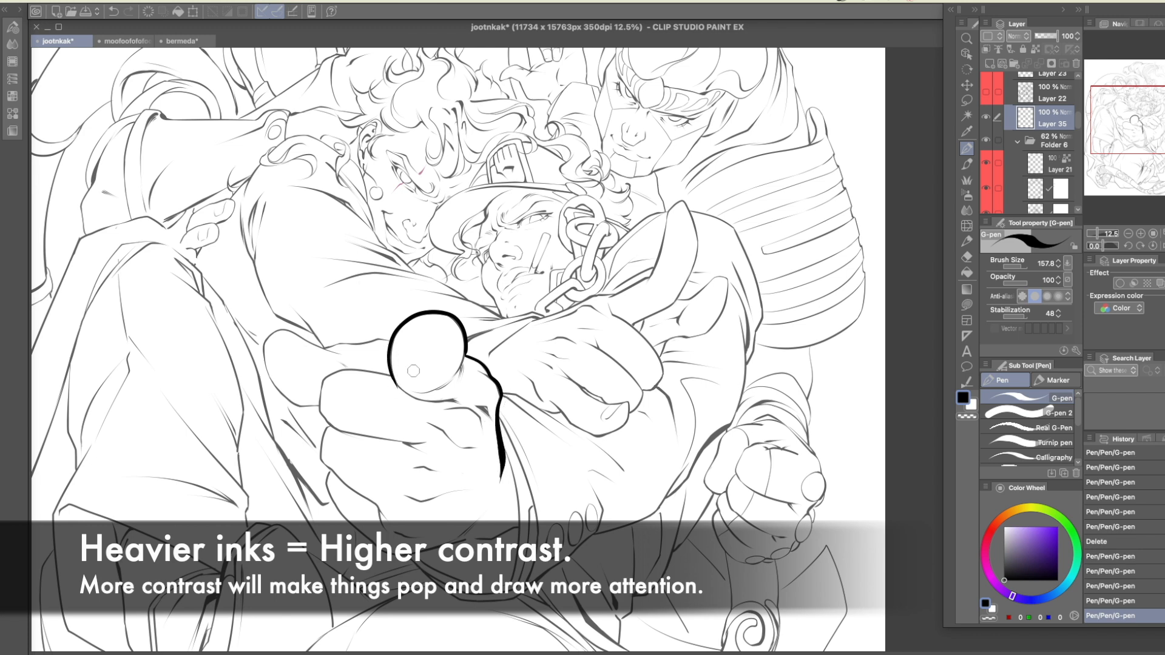
{"action": "mouse_move", "coordinate": [395, 381]}
{"action": "left_mouse_down"}
{"action": "mouse_move", "coordinate": [346, 369]}
{"action": "mouse_move", "coordinate": [320, 386]}
{"action": "mouse_move", "coordinate": [328, 488]}
{"action": "mouse_move", "coordinate": [368, 534]}
{"action": "left_mouse_up"}
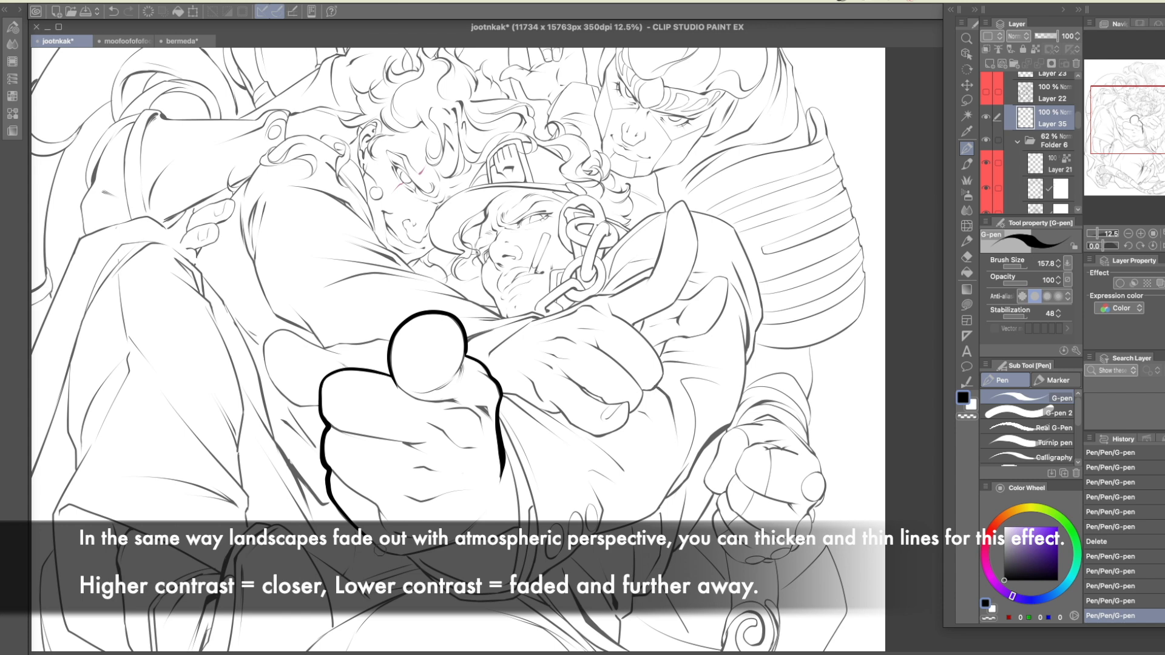
{"action": "mouse_move", "coordinate": [525, 415]}
{"action": "left_mouse_down"}
{"action": "mouse_move", "coordinate": [488, 384]}
{"action": "mouse_move", "coordinate": [466, 418]}
{"action": "mouse_move", "coordinate": [482, 520]}
{"action": "left_mouse_up"}
{"action": "left_click_drag", "start_coordinate": [467, 425], "coordinate": [466, 438]}
{"action": "left_click_drag", "start_coordinate": [465, 415], "coordinate": [463, 448]}
{"action": "mouse_move", "coordinate": [534, 396]}
{"action": "left_mouse_down"}
{"action": "mouse_move", "coordinate": [468, 432]}
{"action": "mouse_move", "coordinate": [489, 486]}
{"action": "left_mouse_up"}
{"action": "key", "text": "ctrl+z"}
{"action": "left_click_drag", "start_coordinate": [677, 388], "coordinate": [664, 419]}
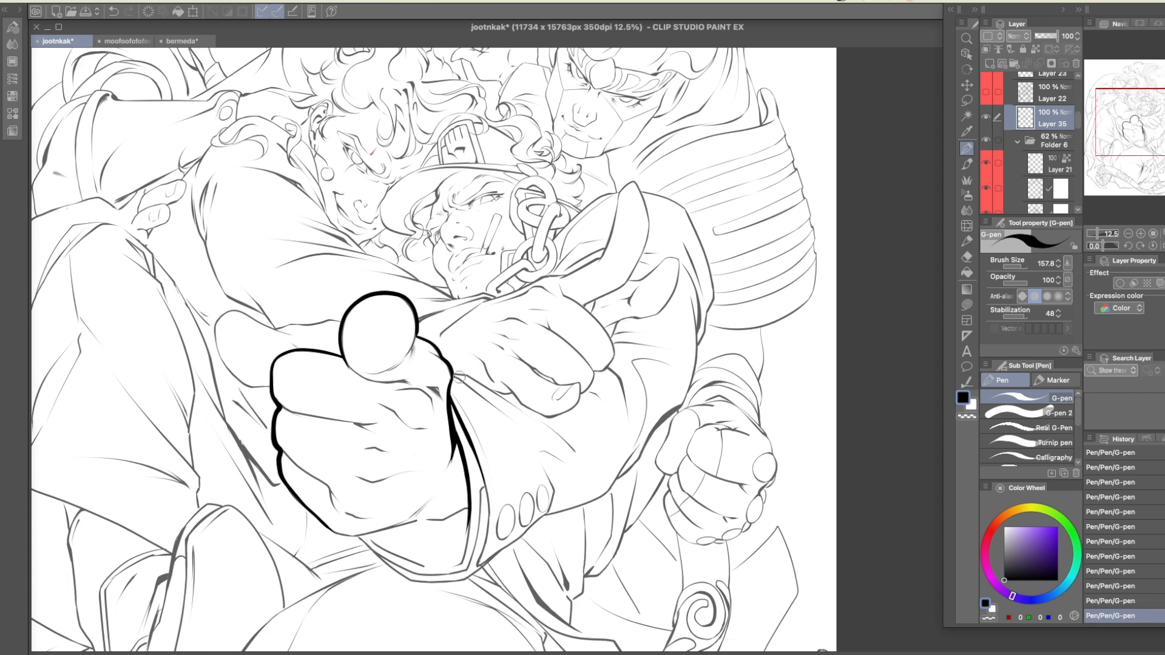
Extend the heavy inking beneath the second hand and strengthen the dark fold in the trousers
{"action": "mouse_move", "coordinate": [452, 374]}
{"action": "left_mouse_down"}
{"action": "mouse_move", "coordinate": [494, 403]}
{"action": "mouse_move", "coordinate": [468, 378]}
{"action": "mouse_move", "coordinate": [482, 384]}
{"action": "left_mouse_up"}
{"action": "key", "text": "ctrl+z"}
{"action": "mouse_move", "coordinate": [503, 395]}
{"action": "left_mouse_down"}
{"action": "mouse_move", "coordinate": [535, 408]}
{"action": "mouse_move", "coordinate": [512, 383]}
{"action": "mouse_move", "coordinate": [553, 416]}
{"action": "left_mouse_up"}
{"action": "left_click_drag", "start_coordinate": [706, 443], "coordinate": [675, 258]}
{"action": "mouse_move", "coordinate": [689, 399]}
{"action": "left_mouse_down"}
{"action": "mouse_move", "coordinate": [698, 248]}
{"action": "mouse_move", "coordinate": [736, 254]}
{"action": "left_mouse_up"}
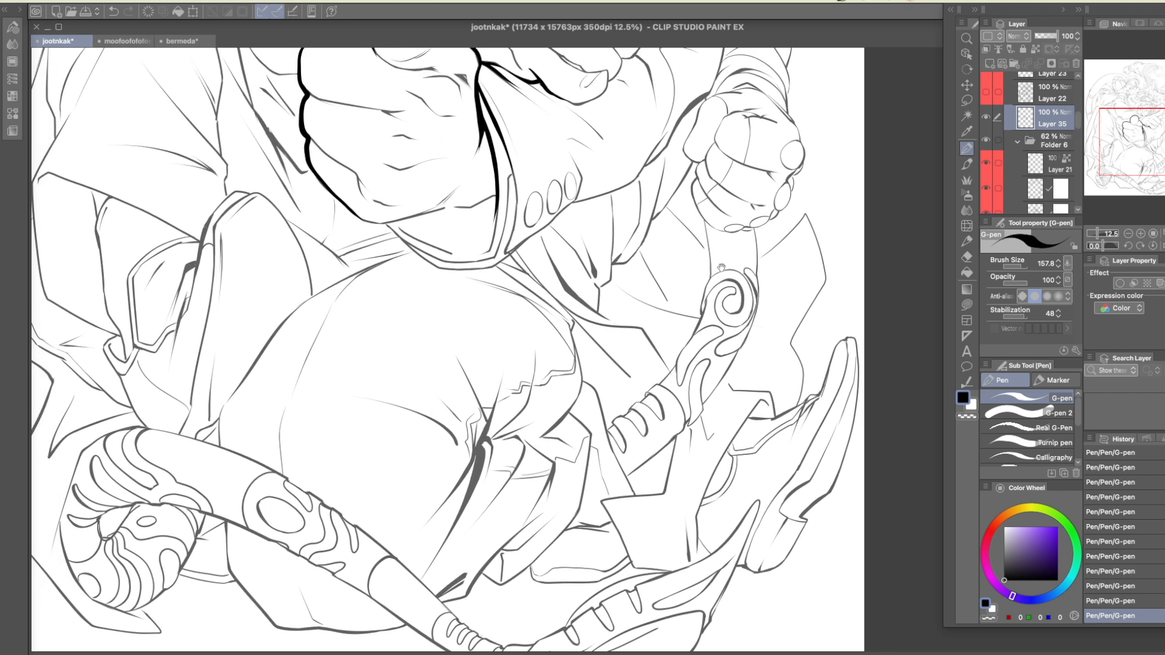
{"action": "left_click_drag", "start_coordinate": [477, 454], "coordinate": [499, 382]}
{"action": "left_click_drag", "start_coordinate": [479, 446], "coordinate": [468, 508]}
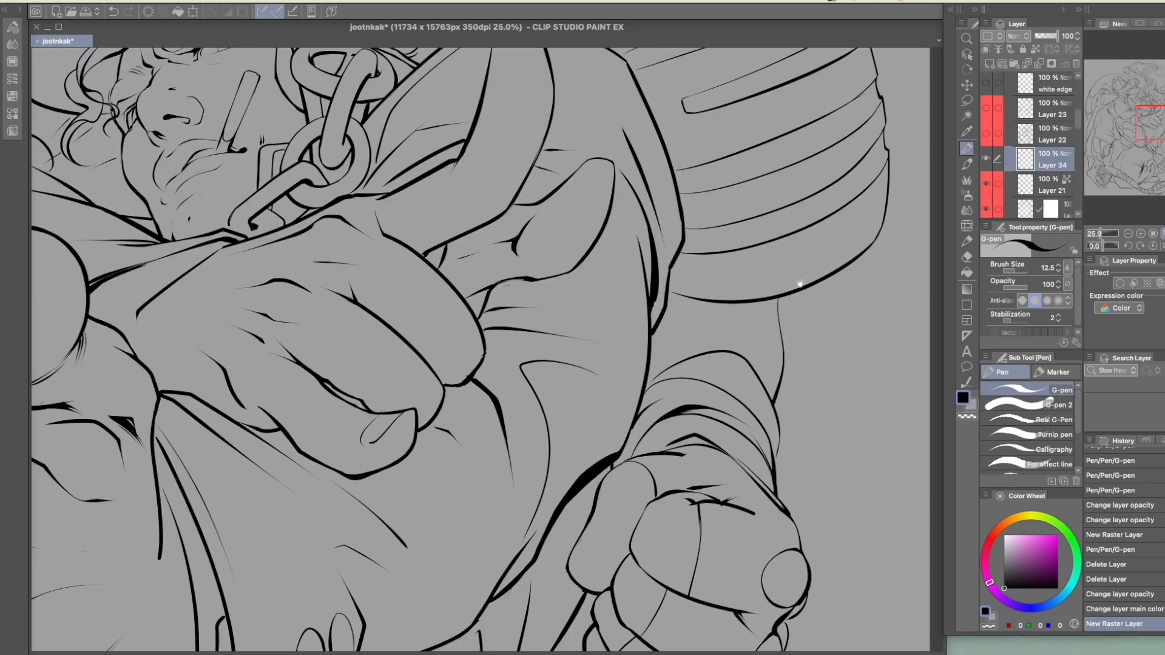
Sketch a V-shaped corner of two curved lines in the empty area beside the raised fist, with two diverging arrows above it
{"action": "left_click_drag", "start_coordinate": [775, 357], "coordinate": [748, 309]}
{"action": "left_click_drag", "start_coordinate": [777, 355], "coordinate": [683, 387]}
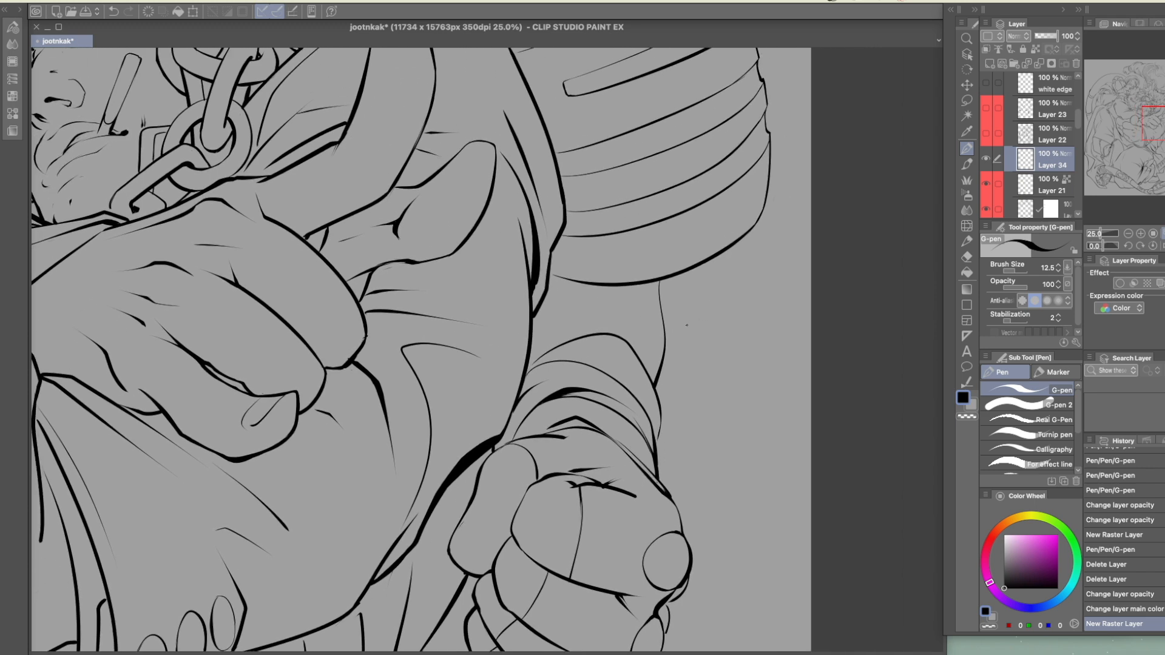
{"action": "left_click_drag", "start_coordinate": [678, 312], "coordinate": [720, 426]}
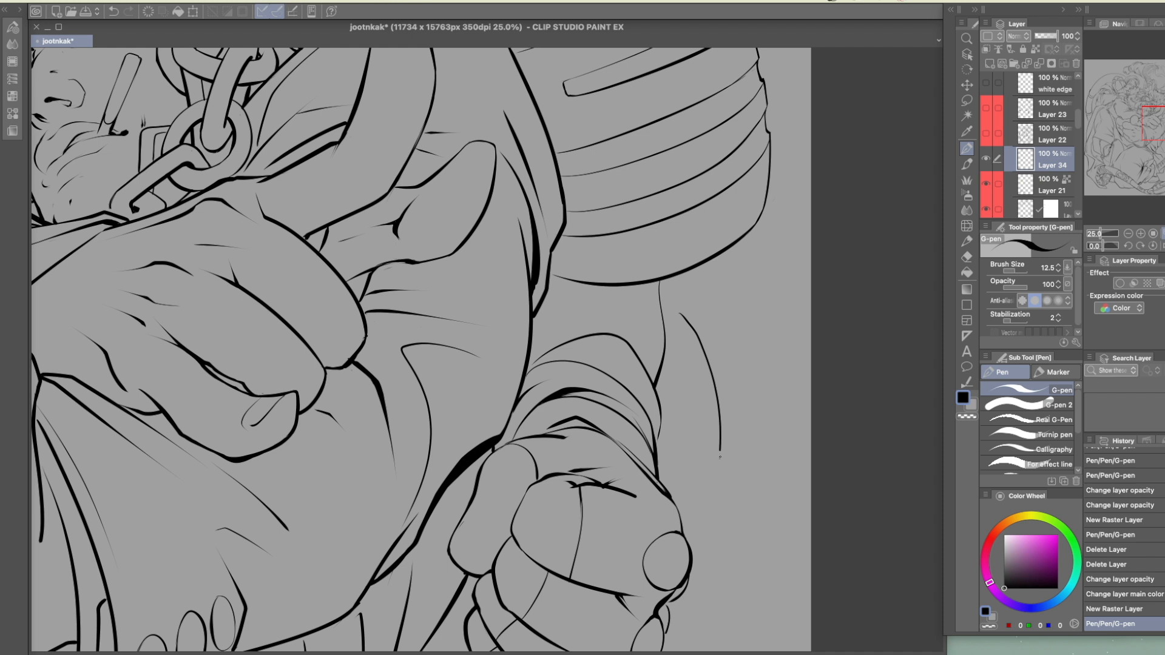
{"action": "left_click_drag", "start_coordinate": [721, 456], "coordinate": [799, 354]}
{"action": "left_click_drag", "start_coordinate": [772, 402], "coordinate": [745, 411]}
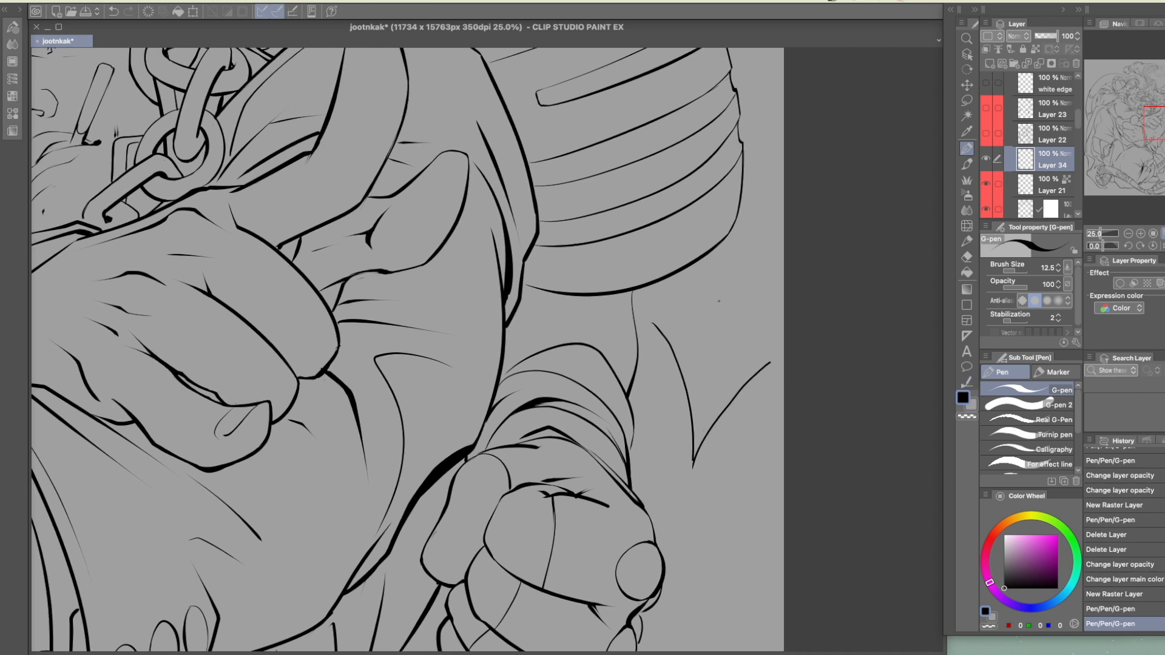
{"action": "mouse_move", "coordinate": [743, 266]}
{"action": "left_mouse_down"}
{"action": "mouse_move", "coordinate": [696, 322]}
{"action": "mouse_move", "coordinate": [679, 341]}
{"action": "left_mouse_up"}
{"action": "left_click_drag", "start_coordinate": [707, 275], "coordinate": [745, 368]}
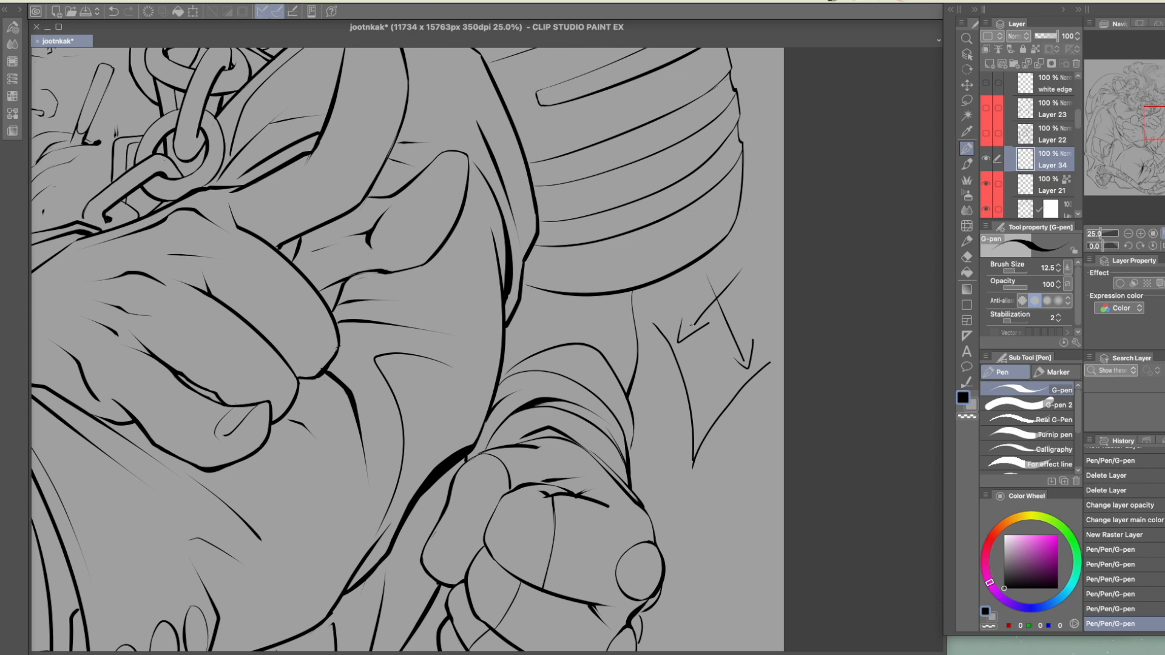
Close off the tip of the V-shaped corner with a curve and fill it with fine hatching
{"action": "mouse_move", "coordinate": [705, 402]}
{"action": "left_mouse_down"}
{"action": "mouse_move", "coordinate": [728, 405]}
{"action": "mouse_move", "coordinate": [698, 410]}
{"action": "mouse_move", "coordinate": [694, 458]}
{"action": "mouse_move", "coordinate": [706, 434]}
{"action": "left_mouse_up"}
{"action": "left_click_drag", "start_coordinate": [718, 406], "coordinate": [713, 424]}
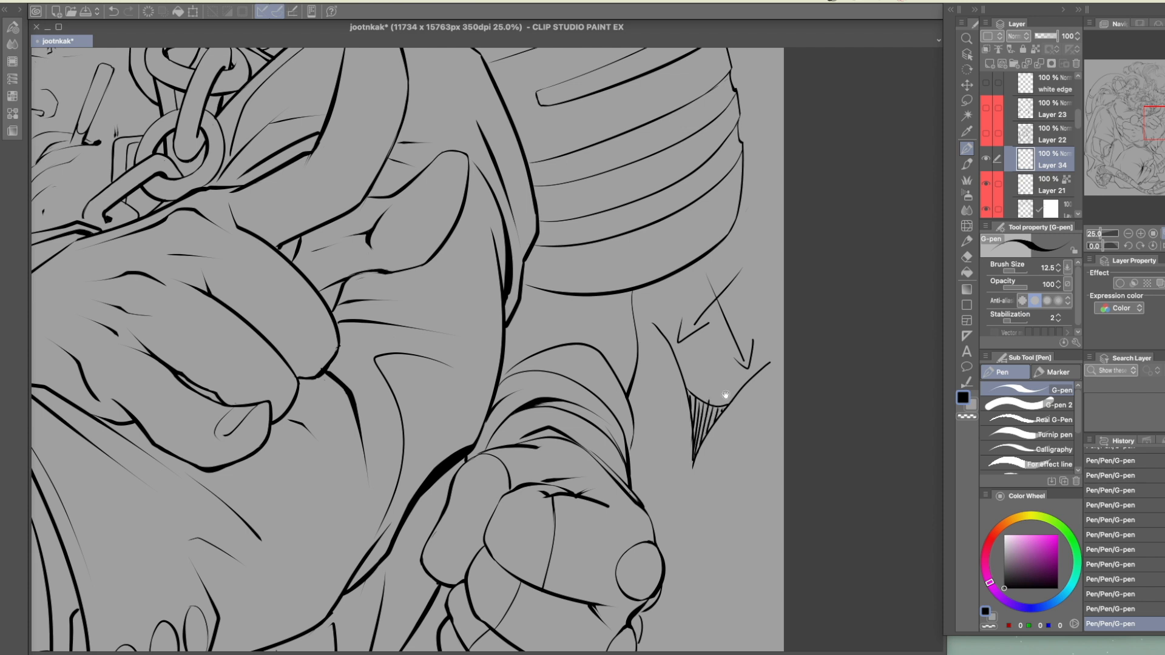
{"action": "left_click_drag", "start_coordinate": [726, 395], "coordinate": [733, 399]}
Thicken the V's lines towards their junction and fill the hatched tip solid black at brush size 44.3, cleaning up with the eraser
{"action": "left_click_drag", "start_coordinate": [1012, 272], "coordinate": [1022, 273]}
{"action": "left_click_drag", "start_coordinate": [665, 329], "coordinate": [697, 421]}
{"action": "left_click_drag", "start_coordinate": [788, 363], "coordinate": [716, 437]}
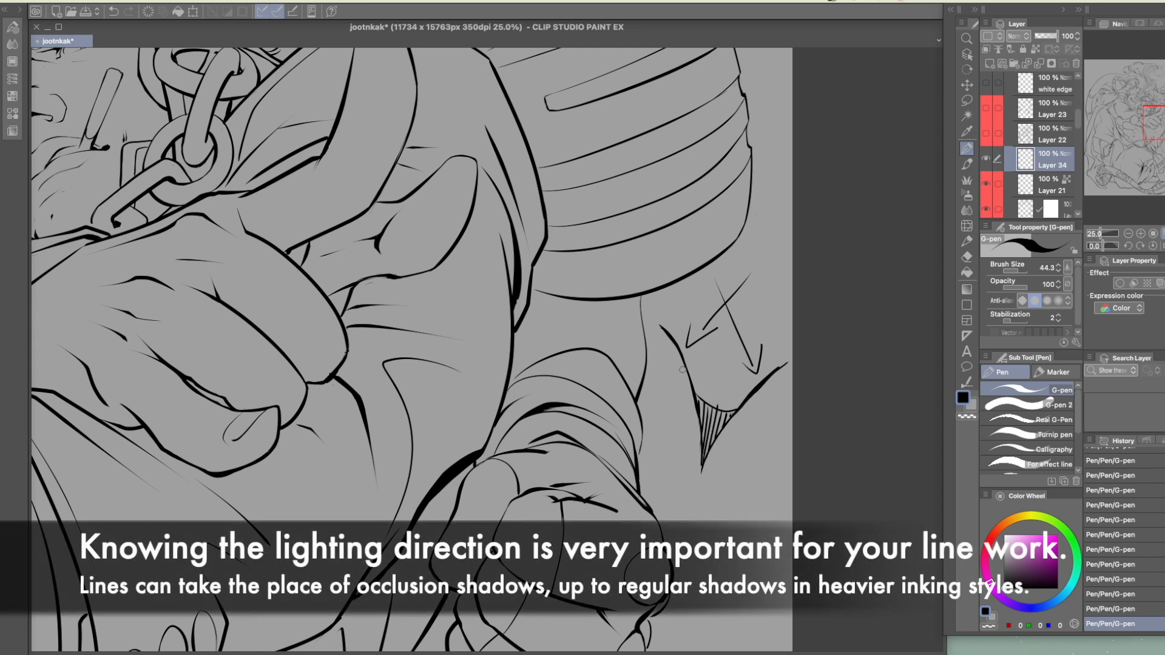
{"action": "mouse_move", "coordinate": [690, 377]}
{"action": "left_mouse_down"}
{"action": "mouse_move", "coordinate": [710, 409]}
{"action": "mouse_move", "coordinate": [753, 397]}
{"action": "mouse_move", "coordinate": [702, 428]}
{"action": "mouse_move", "coordinate": [702, 459]}
{"action": "left_mouse_up"}
{"action": "mouse_move", "coordinate": [697, 401]}
{"action": "left_mouse_down"}
{"action": "mouse_move", "coordinate": [712, 426]}
{"action": "mouse_move", "coordinate": [737, 409]}
{"action": "mouse_move", "coordinate": [709, 445]}
{"action": "left_mouse_up"}
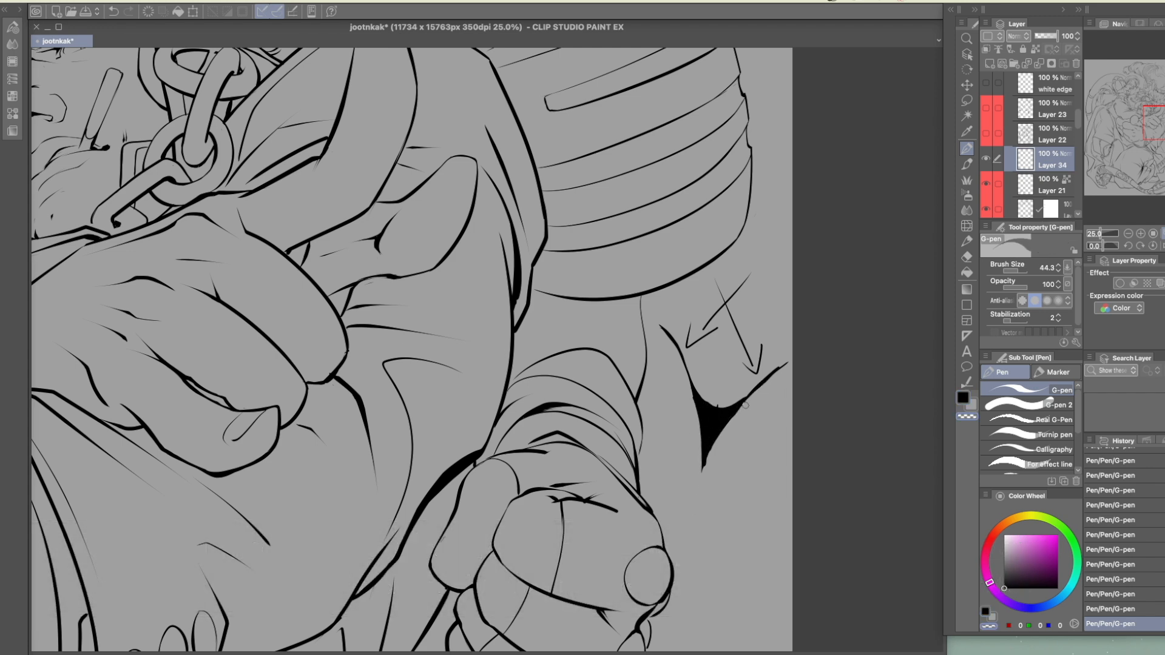
{"action": "mouse_move", "coordinate": [737, 511]}
{"action": "left_mouse_down"}
{"action": "mouse_move", "coordinate": [701, 329]}
{"action": "mouse_move", "coordinate": [754, 423]}
{"action": "mouse_move", "coordinate": [794, 357]}
{"action": "left_mouse_up"}
Set the secondary drawing colour to white
{"action": "mouse_move", "coordinate": [493, 413]}
{"action": "left_mouse_down"}
{"action": "mouse_move", "coordinate": [558, 424]}
{"action": "mouse_move", "coordinate": [806, 410]}
{"action": "left_mouse_up"}
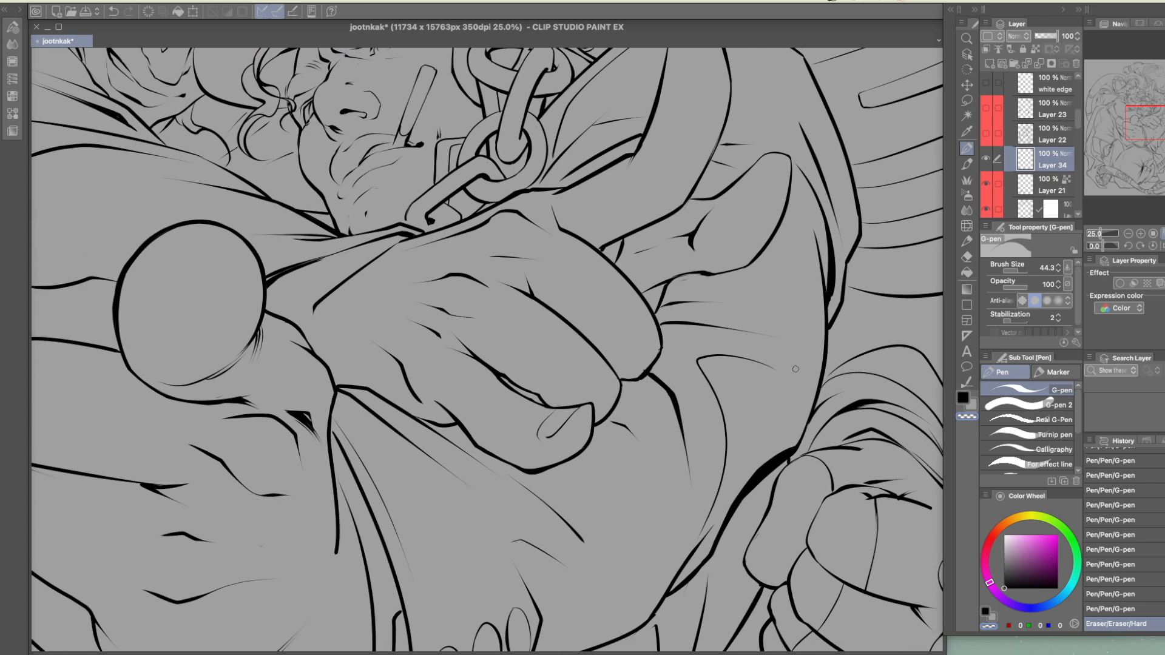
{"action": "left_click", "coordinate": [972, 406]}
{"action": "left_click", "coordinate": [1015, 547]}
{"action": "left_click", "coordinate": [1004, 536]}
Show and hide Layer 22 to compare its heavier inks with the thin line art around the faces
{"action": "left_click_drag", "start_coordinate": [729, 483], "coordinate": [810, 520]}
{"action": "left_click_drag", "start_coordinate": [672, 345], "coordinate": [651, 565]}
{"action": "left_click", "coordinate": [986, 135]}
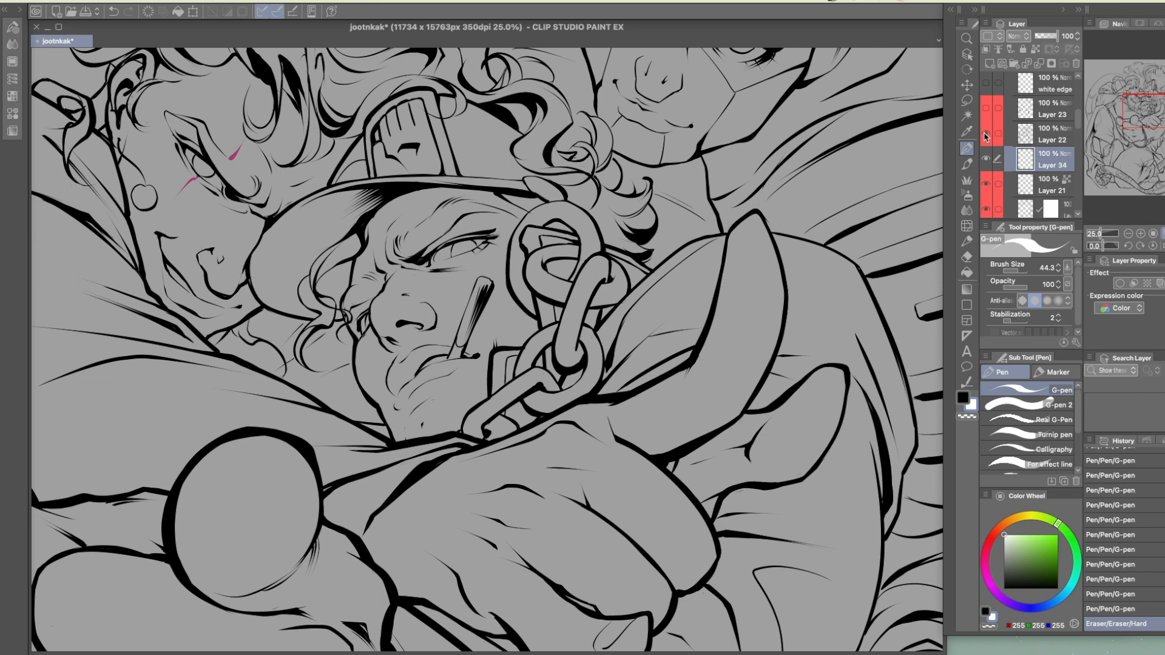
{"action": "left_click", "coordinate": [987, 134]}
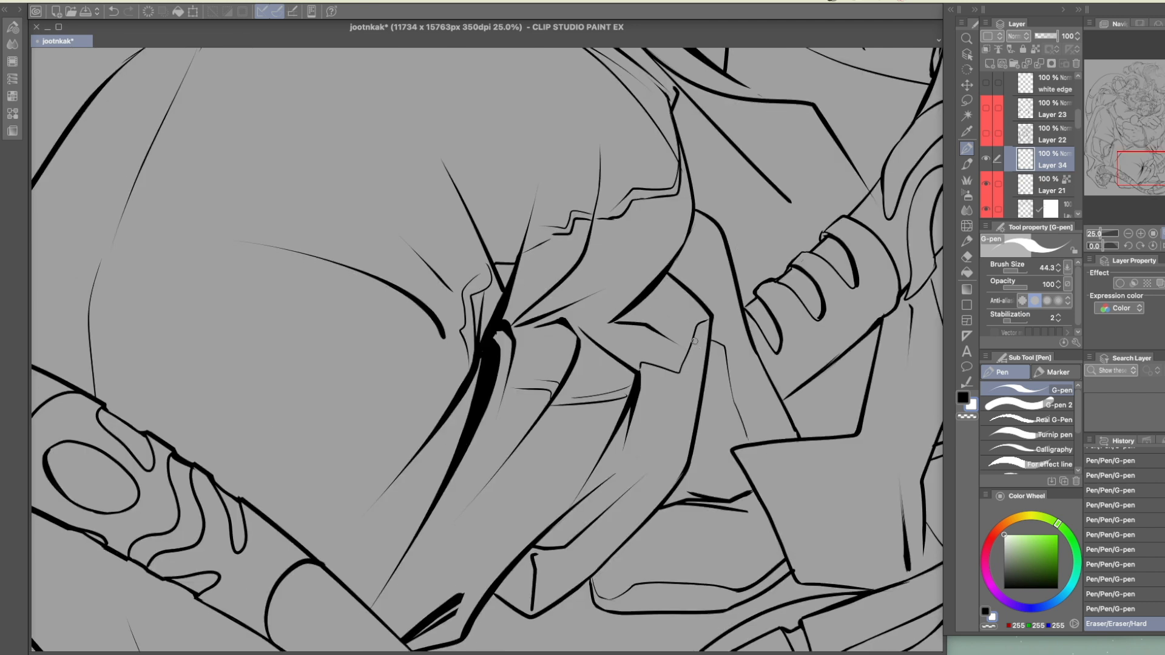
Draw short white contour strokes across the solid black trouser fold and the junction above it, undoing the last stray stroke
{"action": "mouse_move", "coordinate": [511, 337]}
{"action": "left_mouse_down"}
{"action": "mouse_move", "coordinate": [492, 353]}
{"action": "mouse_move", "coordinate": [503, 364]}
{"action": "mouse_move", "coordinate": [494, 402]}
{"action": "mouse_move", "coordinate": [457, 500]}
{"action": "left_mouse_up"}
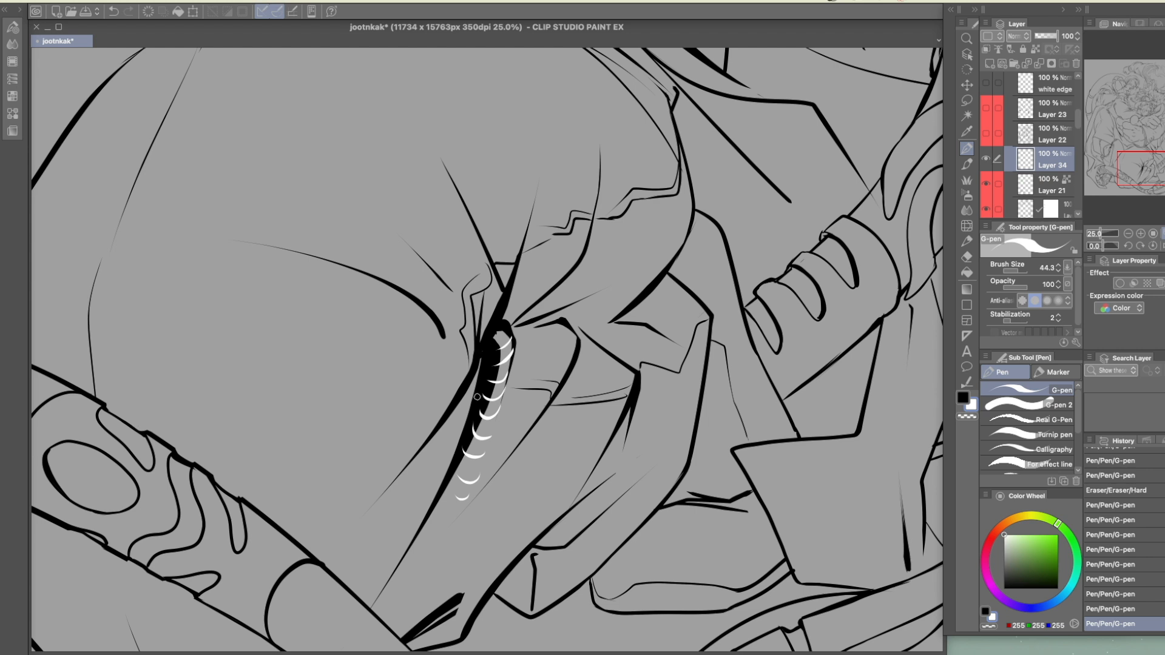
{"action": "left_click_drag", "start_coordinate": [471, 391], "coordinate": [442, 436]}
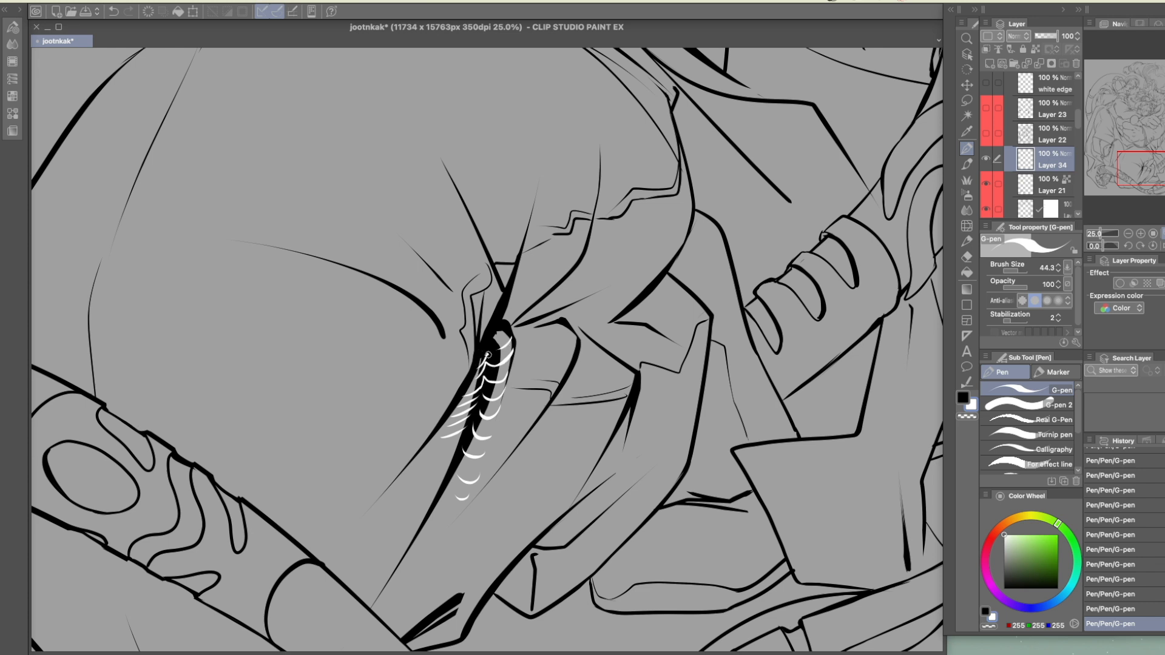
{"action": "left_click_drag", "start_coordinate": [502, 352], "coordinate": [490, 428]}
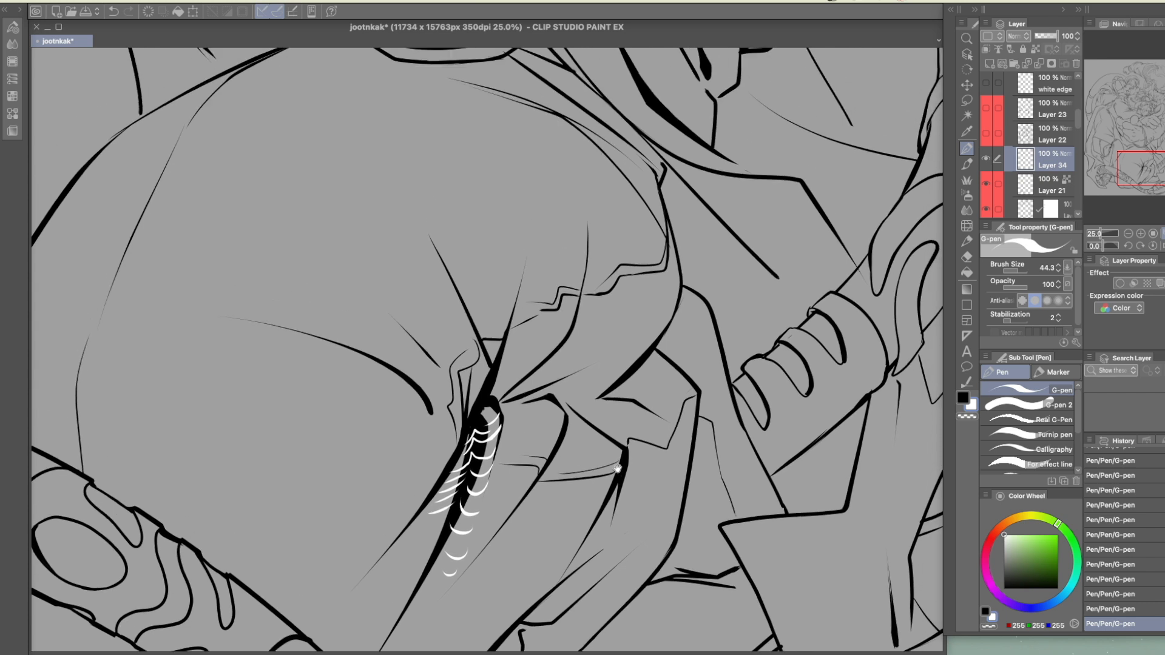
{"action": "mouse_move", "coordinate": [479, 377]}
{"action": "left_mouse_down"}
{"action": "mouse_move", "coordinate": [489, 383]}
{"action": "mouse_move", "coordinate": [496, 361]}
{"action": "mouse_move", "coordinate": [508, 374]}
{"action": "mouse_move", "coordinate": [502, 353]}
{"action": "mouse_move", "coordinate": [520, 345]}
{"action": "mouse_move", "coordinate": [507, 342]}
{"action": "mouse_move", "coordinate": [518, 325]}
{"action": "left_mouse_up"}
{"action": "left_click_drag", "start_coordinate": [629, 240], "coordinate": [607, 583]}
{"action": "left_click_drag", "start_coordinate": [598, 516], "coordinate": [623, 70]}
{"action": "key", "text": "ctrl+z"}
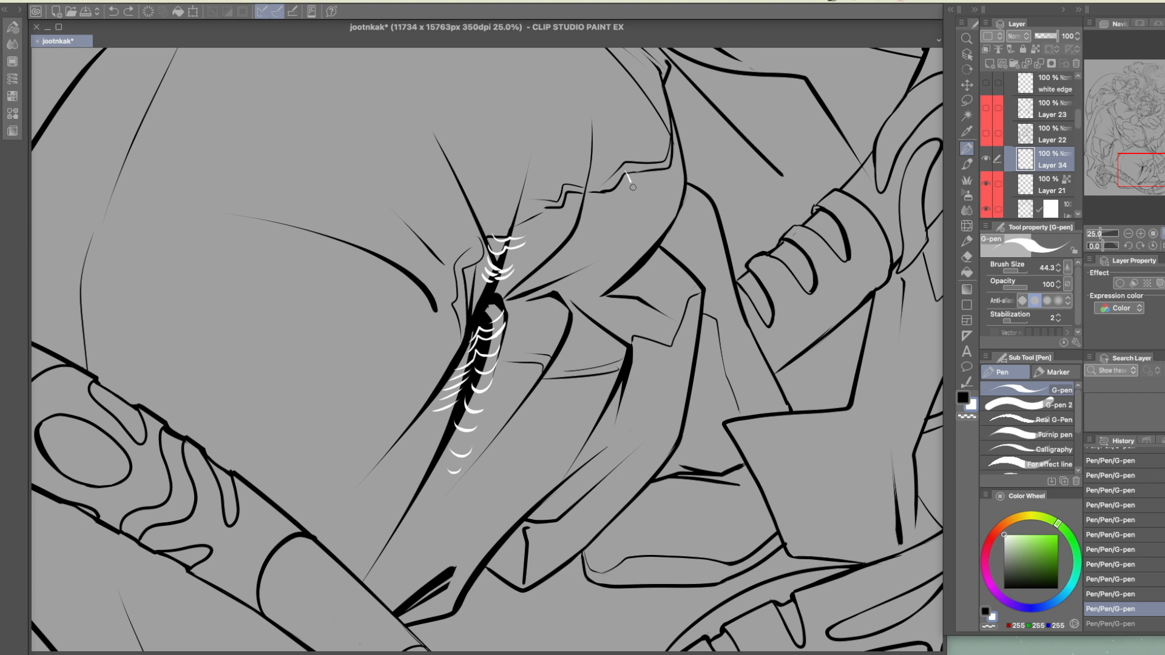
Draw long white contour curves across the side of the knee and along the lower edge of the trouser leg
{"action": "left_click_drag", "start_coordinate": [626, 174], "coordinate": [635, 272]}
{"action": "mouse_move", "coordinate": [639, 168]}
{"action": "left_mouse_down"}
{"action": "mouse_move", "coordinate": [640, 244]}
{"action": "mouse_move", "coordinate": [669, 217]}
{"action": "mouse_move", "coordinate": [651, 240]}
{"action": "left_mouse_up"}
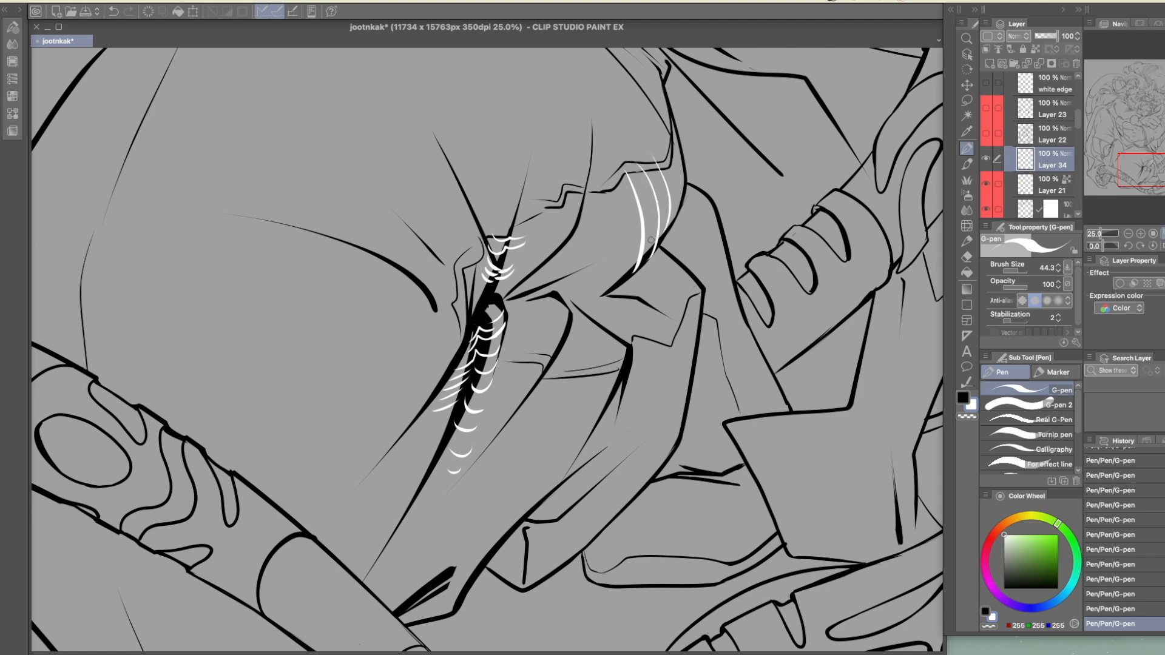
{"action": "left_click_drag", "start_coordinate": [474, 484], "coordinate": [490, 557]}
{"action": "left_click_drag", "start_coordinate": [510, 449], "coordinate": [500, 542]}
{"action": "mouse_move", "coordinate": [525, 450]}
{"action": "left_mouse_down"}
{"action": "mouse_move", "coordinate": [528, 504]}
{"action": "mouse_move", "coordinate": [505, 540]}
{"action": "left_mouse_up"}
{"action": "left_click_drag", "start_coordinate": [544, 442], "coordinate": [522, 521]}
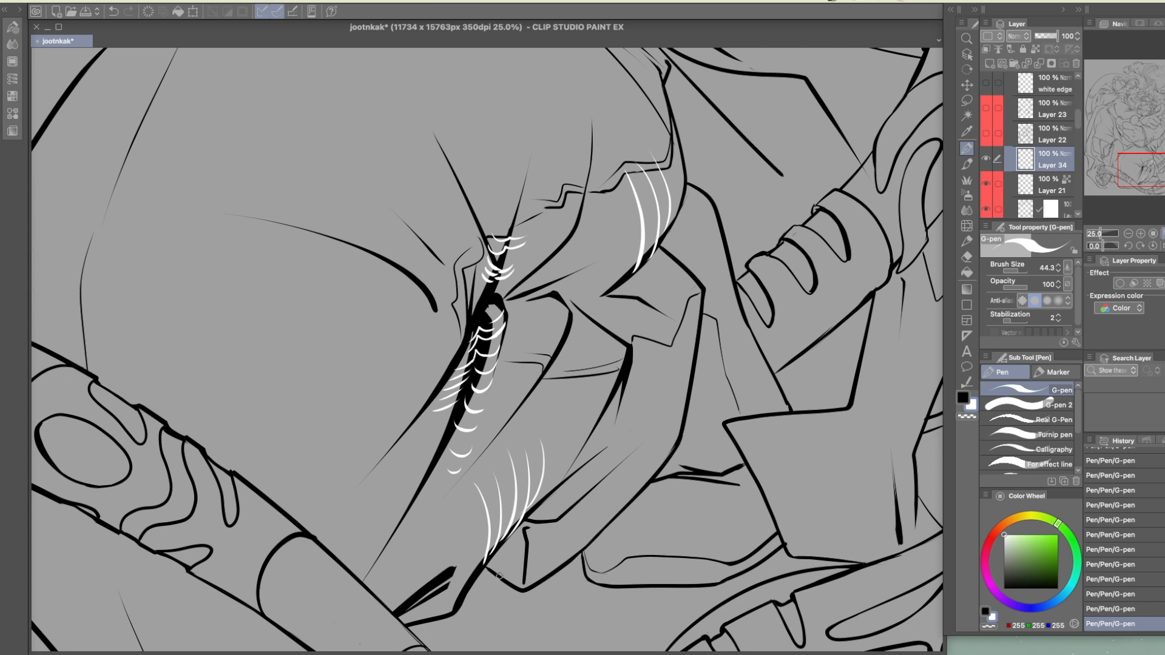
{"action": "left_click_drag", "start_coordinate": [465, 593], "coordinate": [523, 521]}
{"action": "left_click_drag", "start_coordinate": [487, 557], "coordinate": [466, 593]}
Add short white contour strokes over the pointed fold where the knee meets the cloth behind it
{"action": "left_click_drag", "start_coordinate": [620, 296], "coordinate": [640, 285]}
{"action": "mouse_move", "coordinate": [626, 291]}
{"action": "left_mouse_down"}
{"action": "mouse_move", "coordinate": [670, 299]}
{"action": "mouse_move", "coordinate": [645, 267]}
{"action": "mouse_move", "coordinate": [693, 290]}
{"action": "mouse_move", "coordinate": [628, 281]}
{"action": "left_mouse_up"}
{"action": "left_click_drag", "start_coordinate": [629, 279], "coordinate": [656, 306]}
{"action": "mouse_move", "coordinate": [658, 226]}
{"action": "left_mouse_down"}
{"action": "mouse_move", "coordinate": [645, 268]}
{"action": "mouse_move", "coordinate": [666, 283]}
{"action": "left_mouse_up"}
{"action": "left_click_drag", "start_coordinate": [647, 272], "coordinate": [671, 301]}
{"action": "mouse_move", "coordinate": [669, 213]}
{"action": "left_mouse_down"}
{"action": "mouse_move", "coordinate": [657, 250]}
{"action": "mouse_move", "coordinate": [680, 279]}
{"action": "left_mouse_up"}
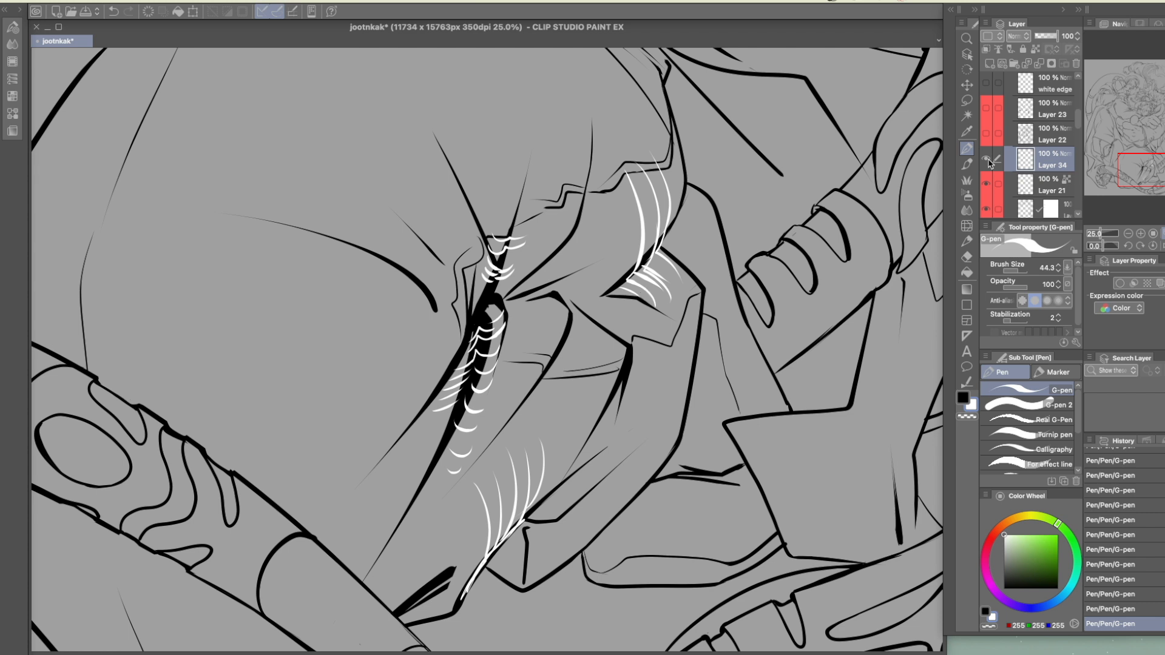
Hide Layer 34 and toggle Layer 22 to compare its heavier inks with the thin lines across the whole drawing
{"action": "left_click", "coordinate": [987, 162]}
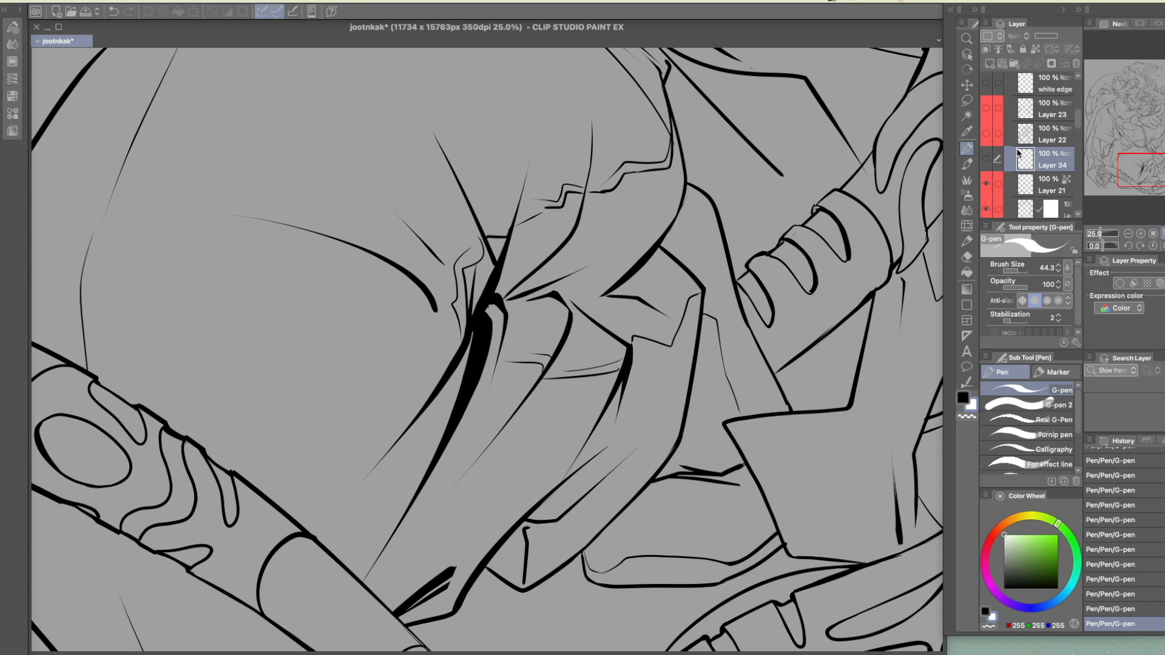
{"action": "left_click", "coordinate": [987, 135]}
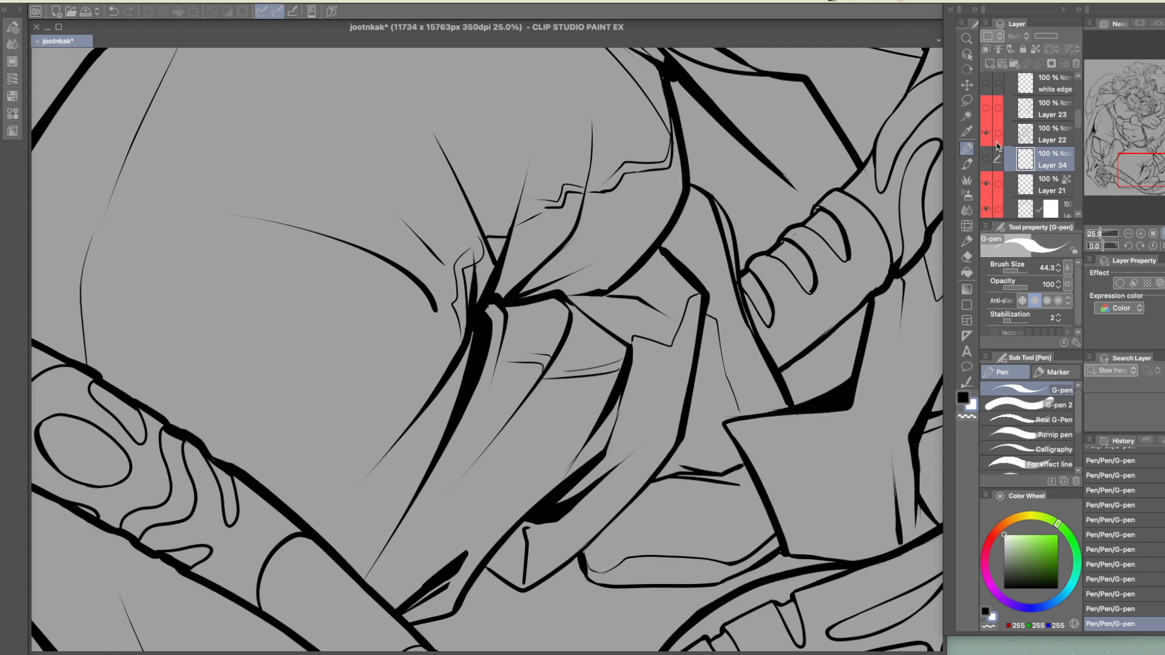
{"action": "left_click_drag", "start_coordinate": [1110, 239], "coordinate": [1096, 236]}
{"action": "scroll", "coordinate": [817, 340], "scroll_direction": "up", "scroll_amount": 5}
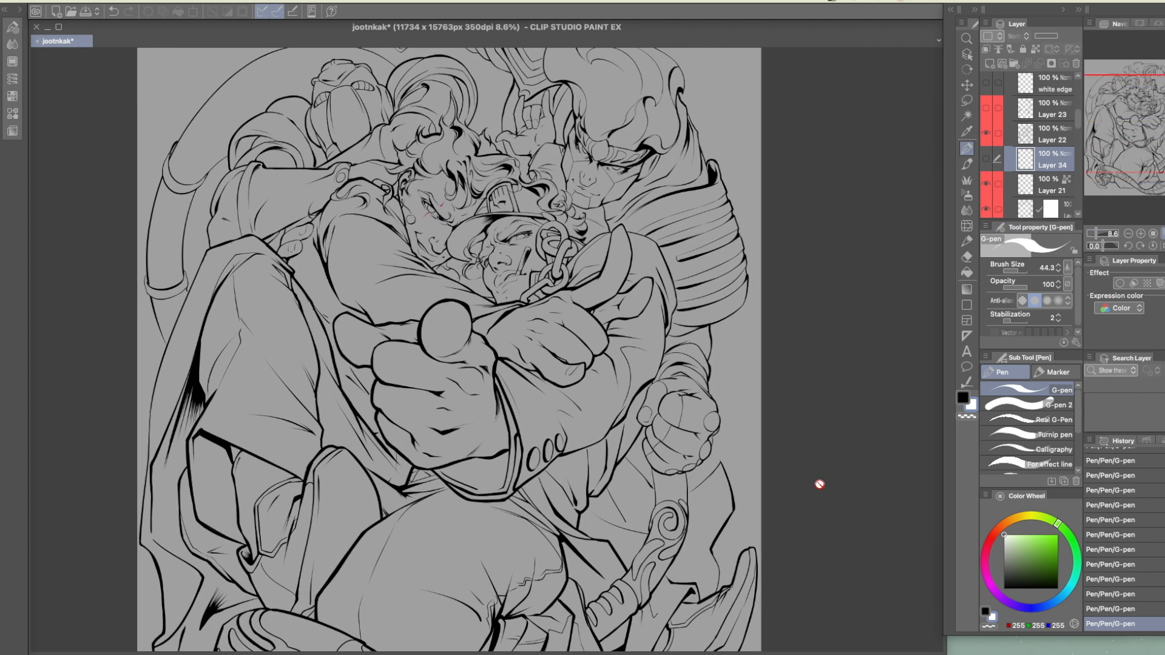
{"action": "left_click", "coordinate": [987, 135]}
{"action": "left_click", "coordinate": [986, 135]}
Show Layer 34 and hide Layer 22 to work over the thin line art of the faces
{"action": "scroll", "coordinate": [609, 318], "scroll_direction": "up", "scroll_amount": 5}
{"action": "left_click", "coordinate": [1142, 234]}
{"action": "left_click", "coordinate": [1141, 234]}
{"action": "left_click", "coordinate": [1142, 234]}
{"action": "left_click_drag", "start_coordinate": [737, 331], "coordinate": [640, 370]}
{"action": "left_click_drag", "start_coordinate": [746, 369], "coordinate": [696, 394]}
{"action": "left_click", "coordinate": [986, 159]}
{"action": "left_click", "coordinate": [986, 136]}
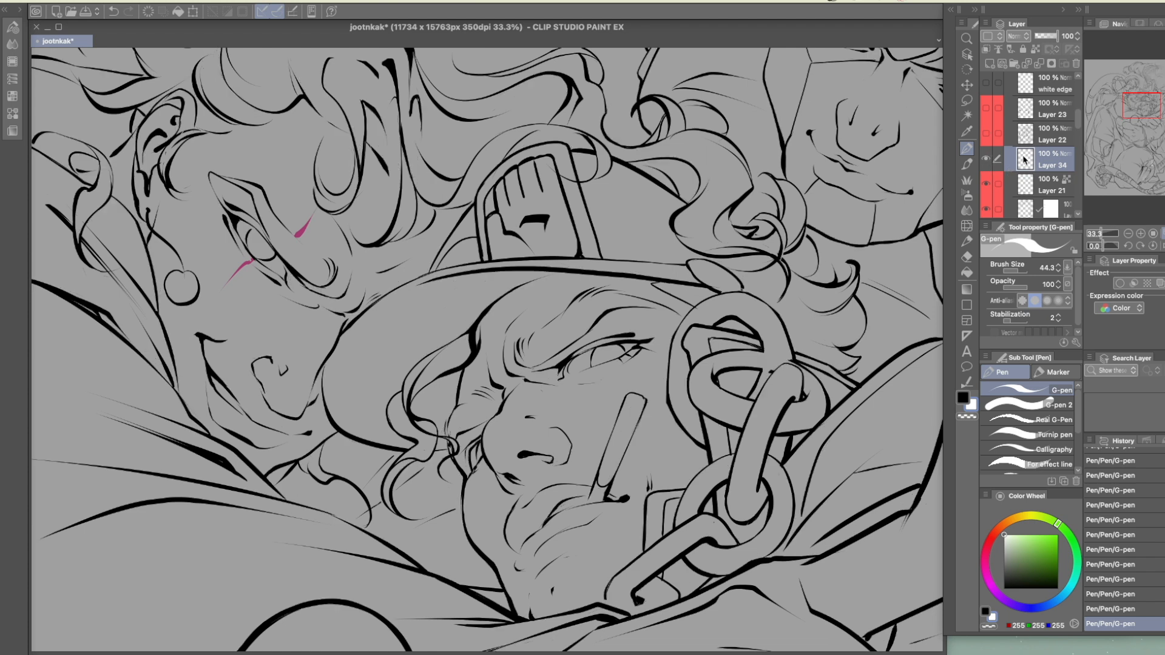
Draw short white contour strokes along the eyebrow, eyelid and inner eye corner of the face under the hat brim
{"action": "left_click_drag", "start_coordinate": [762, 395], "coordinate": [759, 390]}
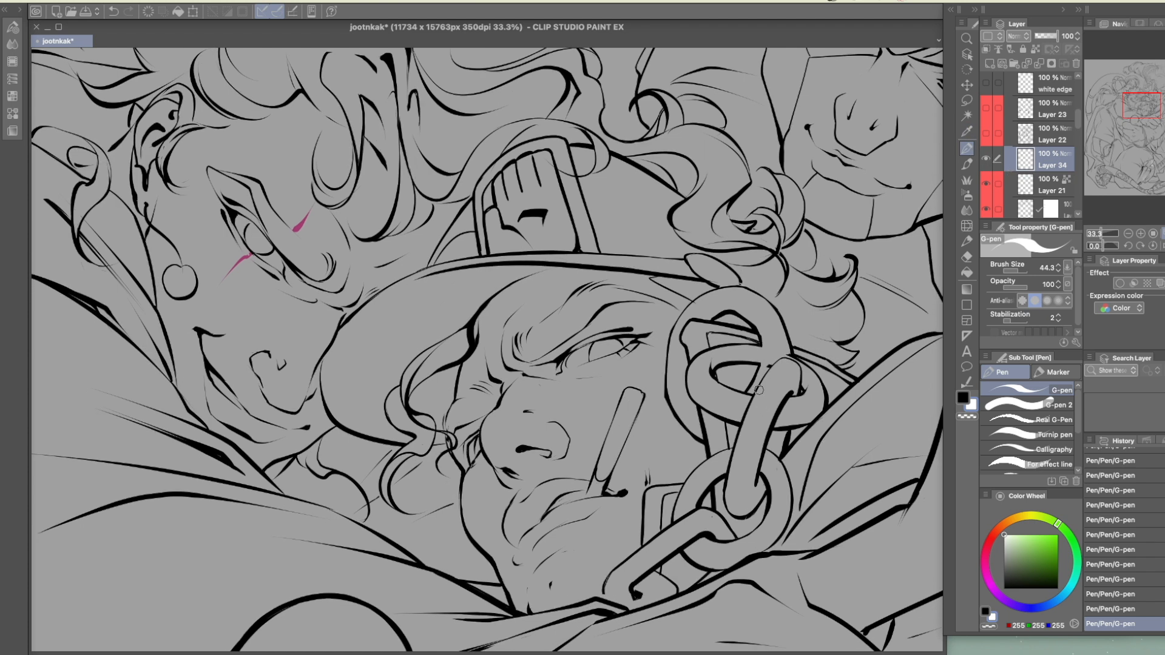
{"action": "mouse_move", "coordinate": [537, 349]}
{"action": "left_mouse_down"}
{"action": "mouse_move", "coordinate": [561, 360]}
{"action": "mouse_move", "coordinate": [558, 343]}
{"action": "mouse_move", "coordinate": [619, 326]}
{"action": "left_mouse_up"}
{"action": "mouse_move", "coordinate": [633, 302]}
{"action": "left_mouse_down"}
{"action": "mouse_move", "coordinate": [617, 335]}
{"action": "mouse_move", "coordinate": [652, 334]}
{"action": "left_mouse_up"}
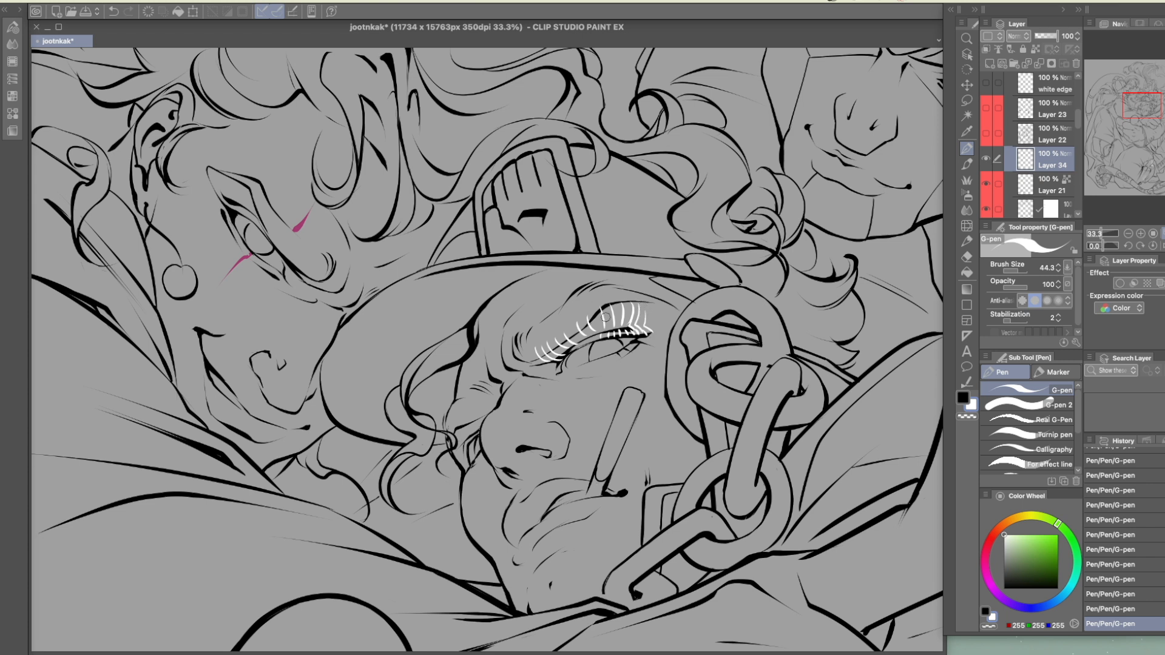
{"action": "left_click_drag", "start_coordinate": [572, 338], "coordinate": [566, 352]}
{"action": "left_click_drag", "start_coordinate": [578, 396], "coordinate": [577, 376]}
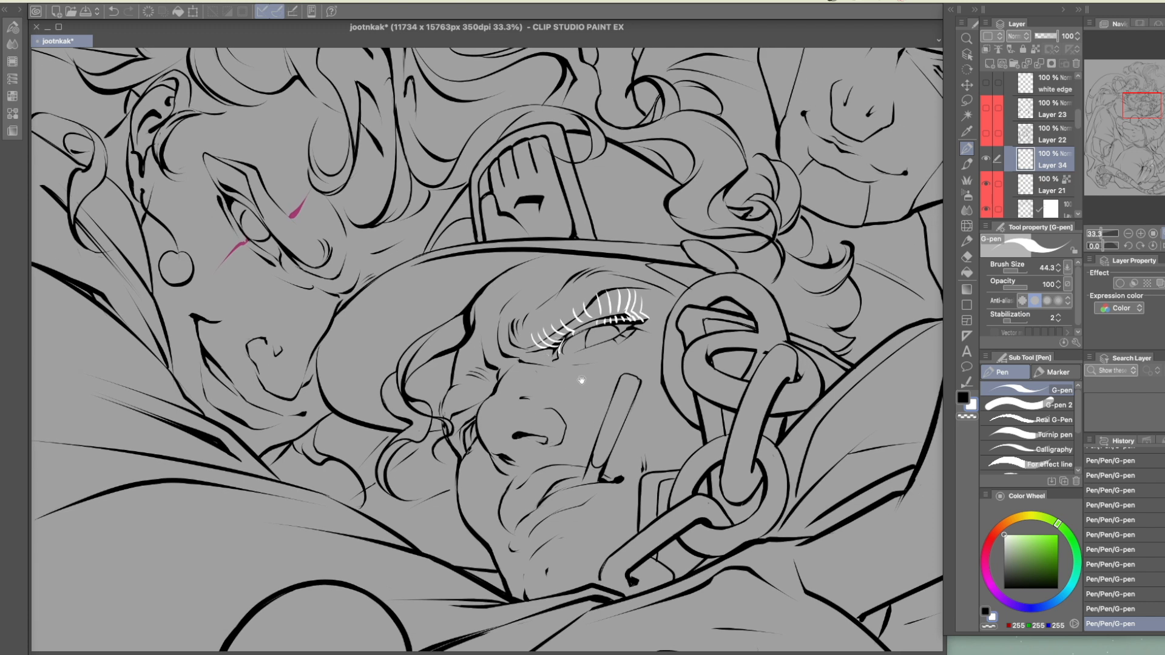
{"action": "left_click_drag", "start_coordinate": [713, 423], "coordinate": [753, 438]}
Hide Layer 34 and toggle Layer 22 to compare the heavy inks on the faces and the full illustration
{"action": "left_click", "coordinate": [985, 159]}
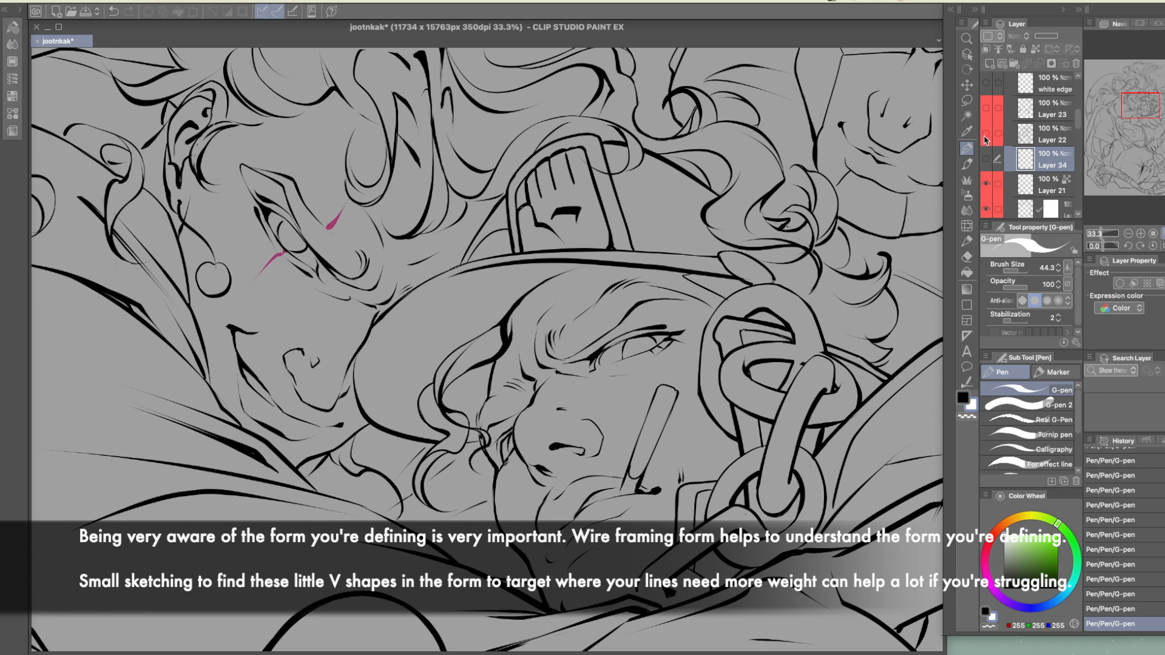
{"action": "left_click", "coordinate": [987, 133]}
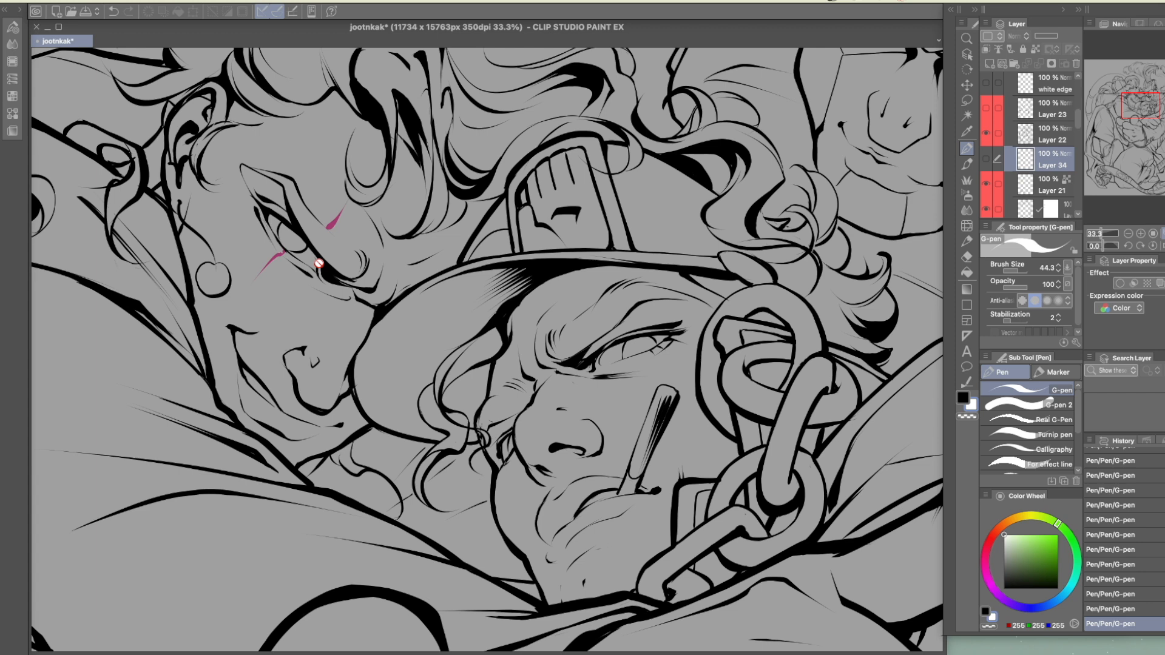
{"action": "key", "text": "ctrl+0"}
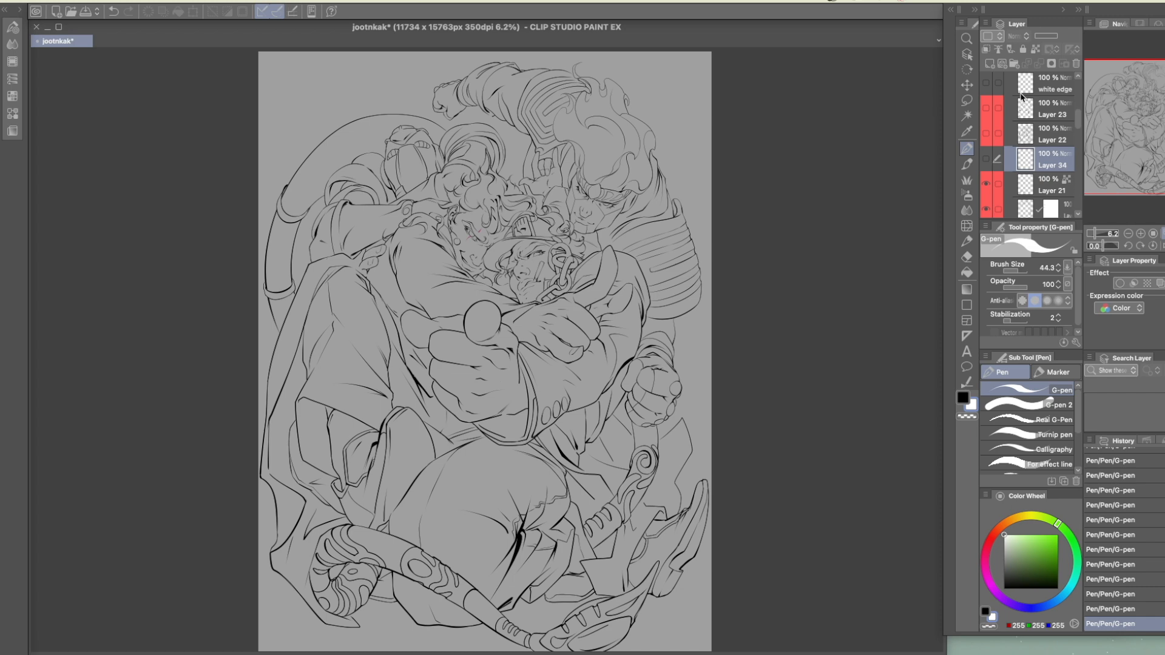
{"action": "left_click", "coordinate": [987, 133]}
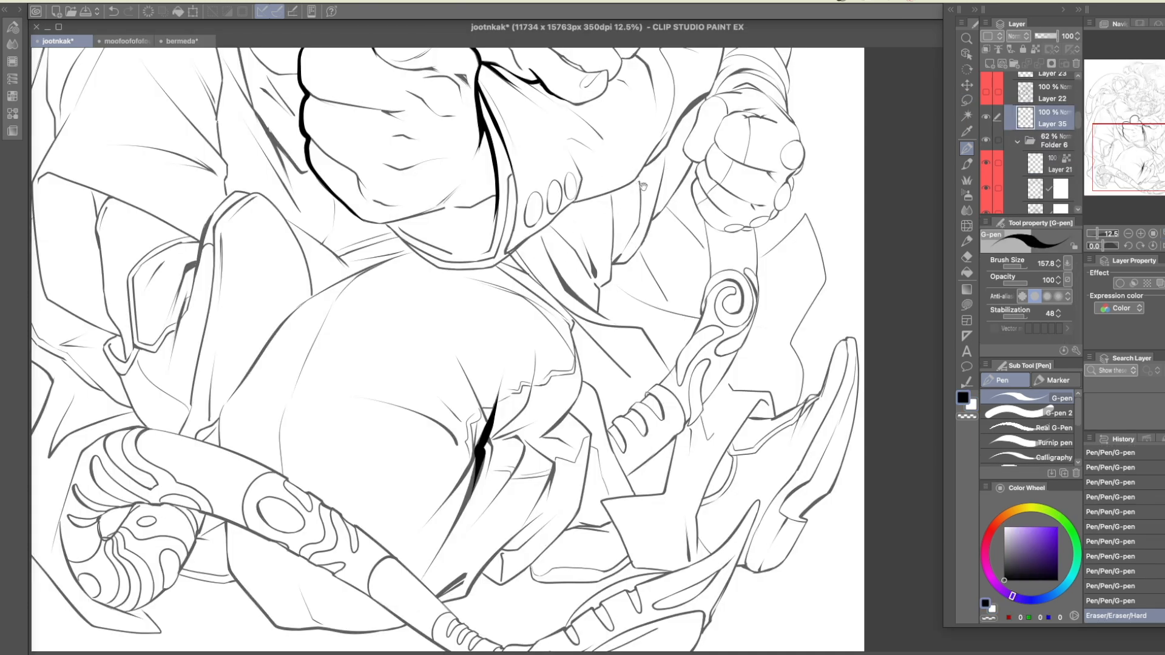
Ink thick G-pen lines at size 157.8 on Layer 35 over the coat folds beside the fist and below the sleeve
{"action": "scroll", "coordinate": [707, 443], "scroll_direction": "up", "scroll_amount": 3}
{"action": "scroll", "coordinate": [708, 443], "scroll_direction": "down", "scroll_amount": 2}
{"action": "mouse_move", "coordinate": [679, 453]}
{"action": "left_mouse_down"}
{"action": "mouse_move", "coordinate": [694, 280]}
{"action": "mouse_move", "coordinate": [630, 274]}
{"action": "left_mouse_up"}
{"action": "left_click_drag", "start_coordinate": [304, 115], "coordinate": [347, 214]}
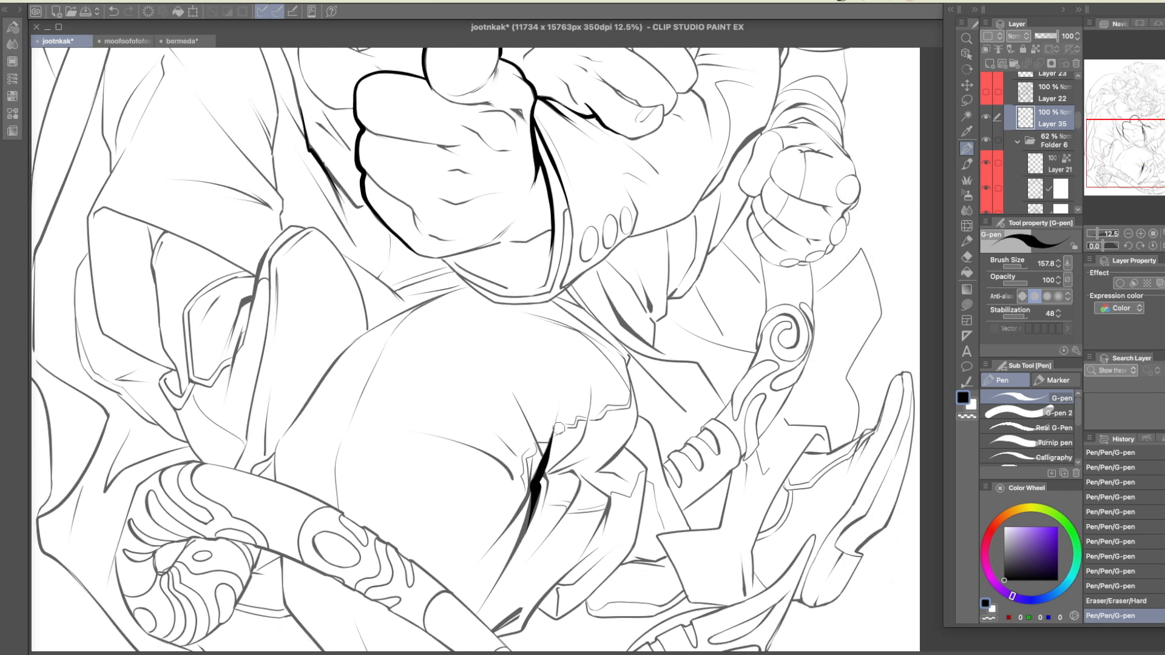
{"action": "left_click_drag", "start_coordinate": [539, 459], "coordinate": [536, 473]}
{"action": "mouse_move", "coordinate": [773, 482]}
{"action": "left_mouse_down"}
{"action": "mouse_move", "coordinate": [728, 427]}
{"action": "mouse_move", "coordinate": [712, 432]}
{"action": "mouse_move", "coordinate": [731, 427]}
{"action": "left_mouse_up"}
{"action": "mouse_move", "coordinate": [816, 383]}
{"action": "left_mouse_down"}
{"action": "mouse_move", "coordinate": [785, 398]}
{"action": "mouse_move", "coordinate": [800, 427]}
{"action": "left_mouse_up"}
{"action": "left_click_drag", "start_coordinate": [558, 256], "coordinate": [626, 341]}
{"action": "left_click_drag", "start_coordinate": [682, 301], "coordinate": [685, 503]}
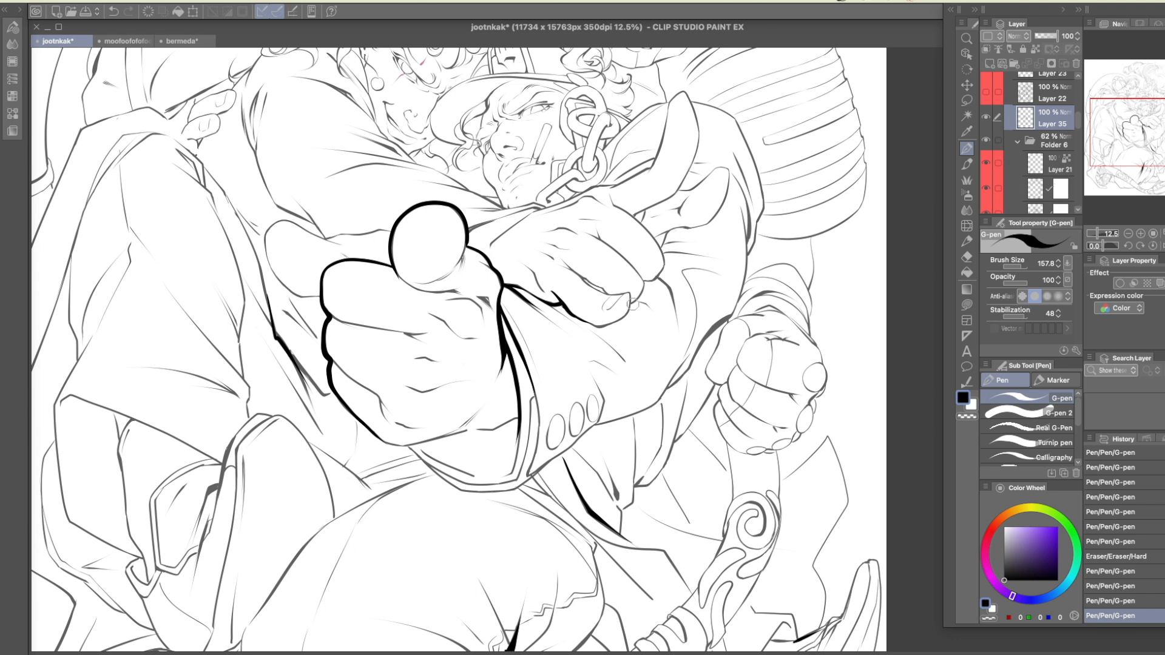
Thicken the outline of the second hand's knuckles and thumb base, undoing the last stroke
{"action": "left_click_drag", "start_coordinate": [630, 306], "coordinate": [663, 255]}
{"action": "left_click_drag", "start_coordinate": [614, 200], "coordinate": [664, 267]}
{"action": "left_click_drag", "start_coordinate": [633, 219], "coordinate": [685, 177]}
{"action": "key", "text": "ctrl+z"}
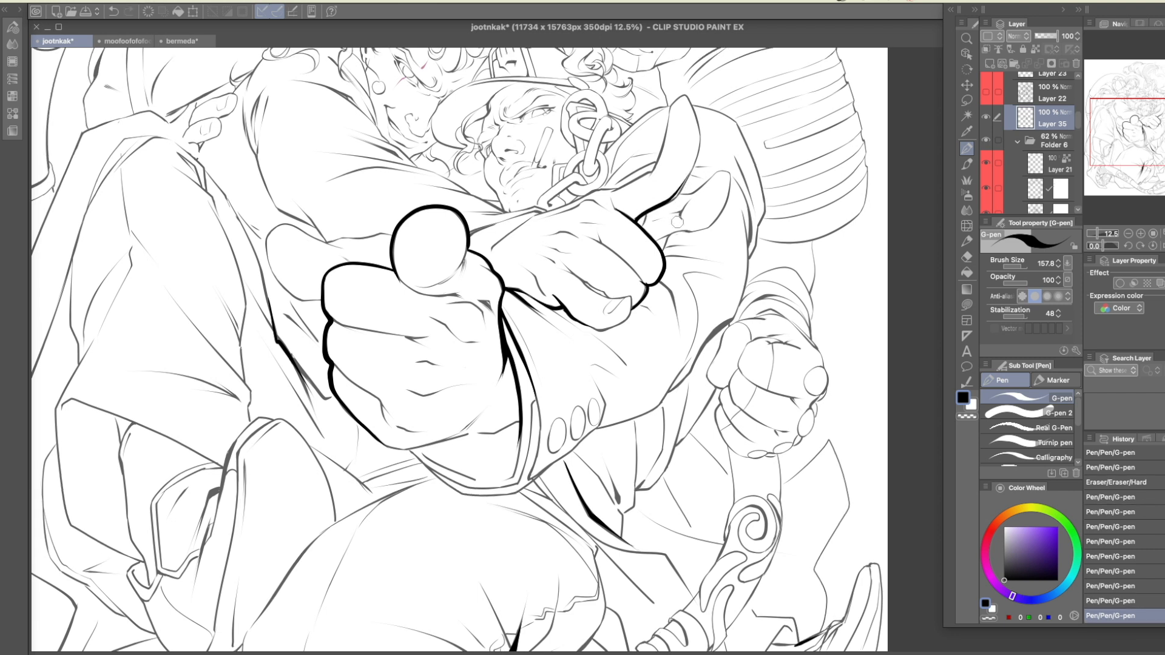
Switch to the moofoofofofooff document and hide Layers 9 and 8 to examine the winged figure's rendering without line art
{"action": "left_click", "coordinate": [122, 42]}
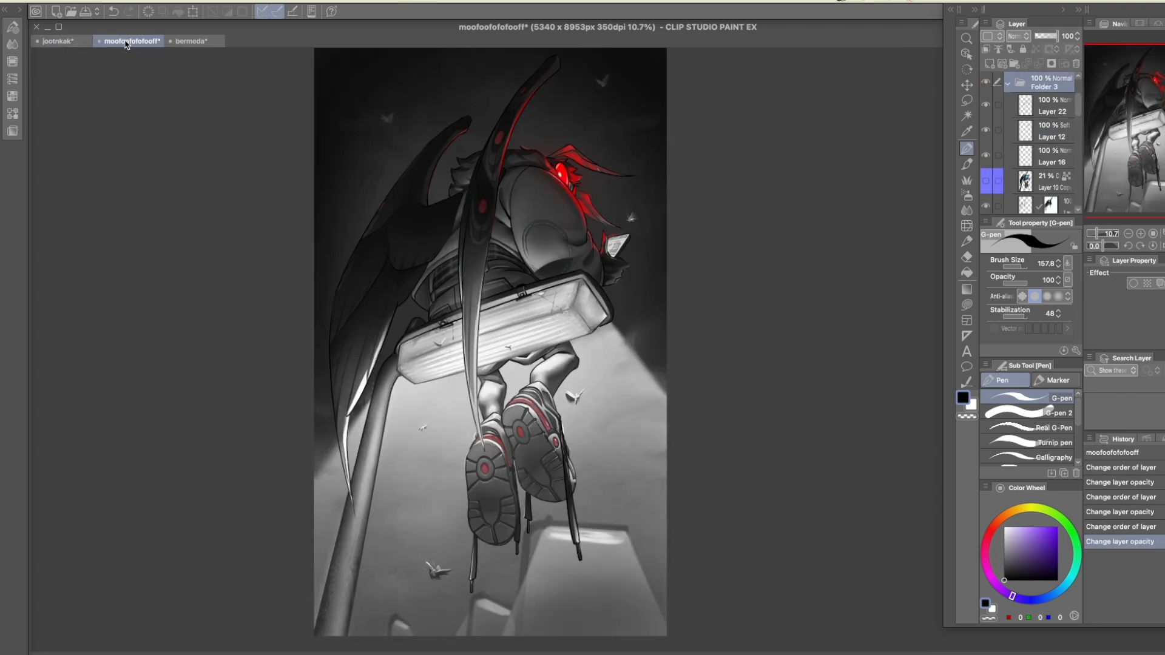
{"action": "left_click_drag", "start_coordinate": [780, 235], "coordinate": [773, 233]}
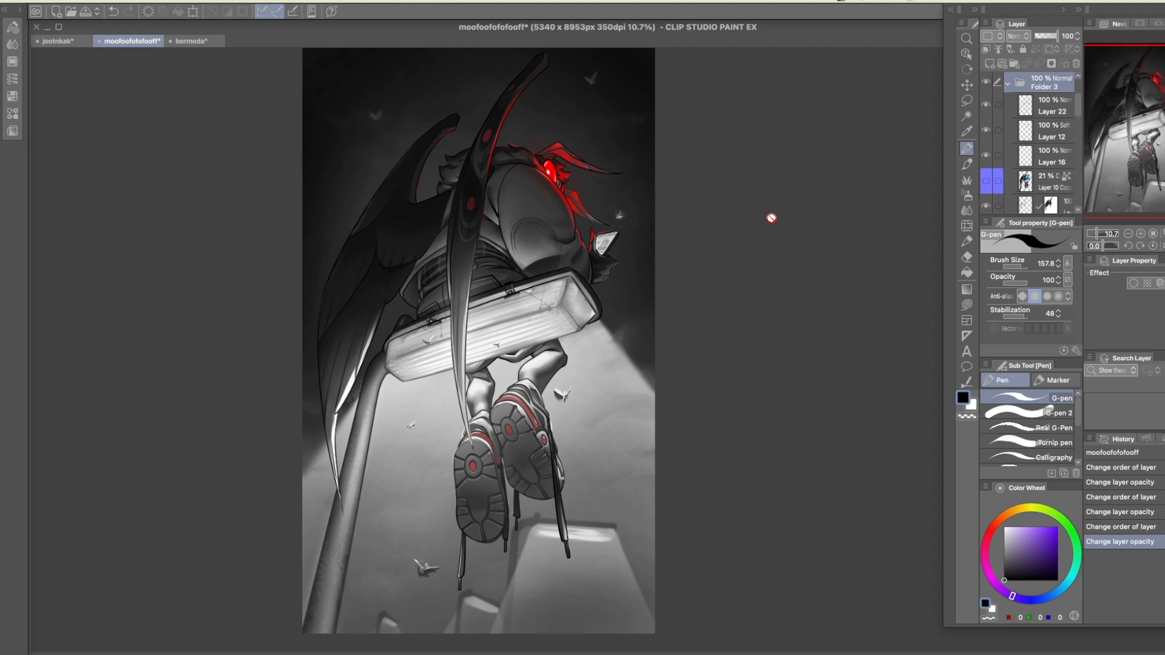
{"action": "scroll", "coordinate": [771, 218], "scroll_direction": "right", "scroll_amount": 1}
{"action": "scroll", "coordinate": [1031, 145], "scroll_direction": "up", "scroll_amount": 3}
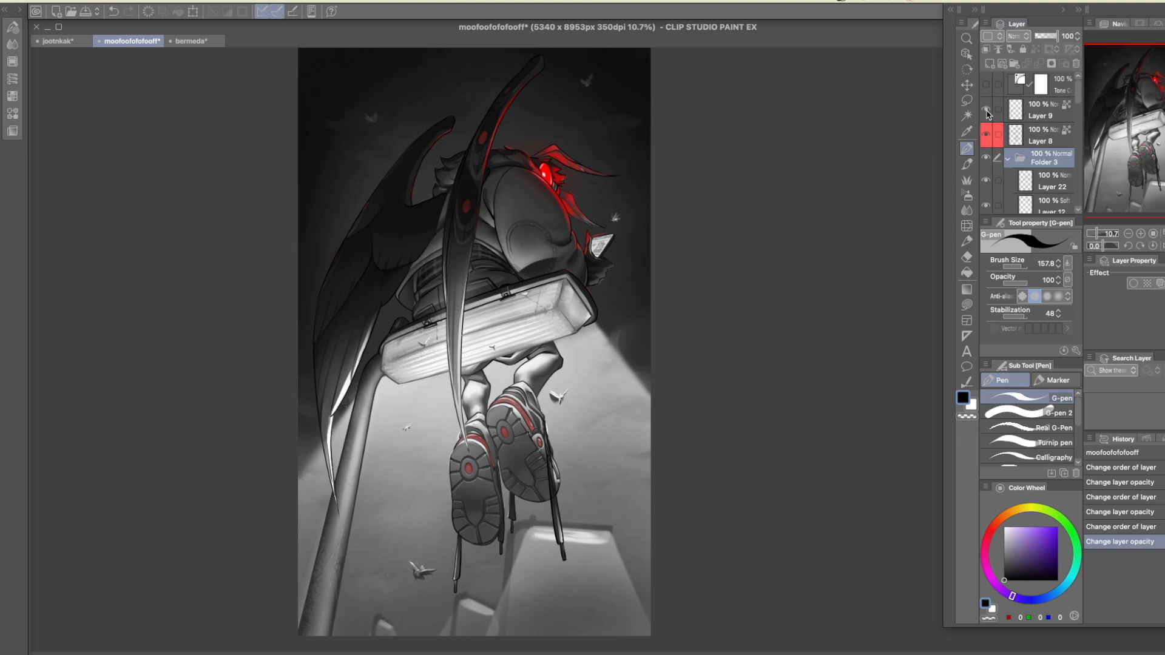
{"action": "left_click", "coordinate": [987, 112]}
{"action": "left_click", "coordinate": [985, 137]}
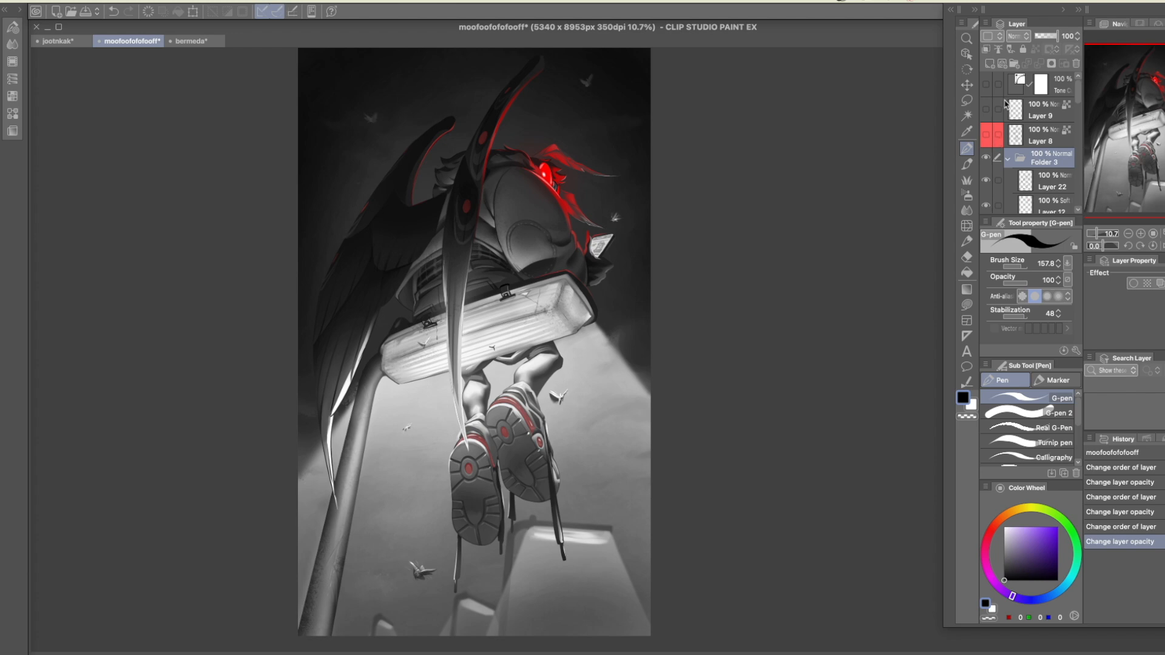
{"action": "triple_click", "coordinate": [1141, 234]}
{"action": "left_click_drag", "start_coordinate": [642, 221], "coordinate": [733, 537]}
{"action": "left_click_drag", "start_coordinate": [698, 366], "coordinate": [724, 403]}
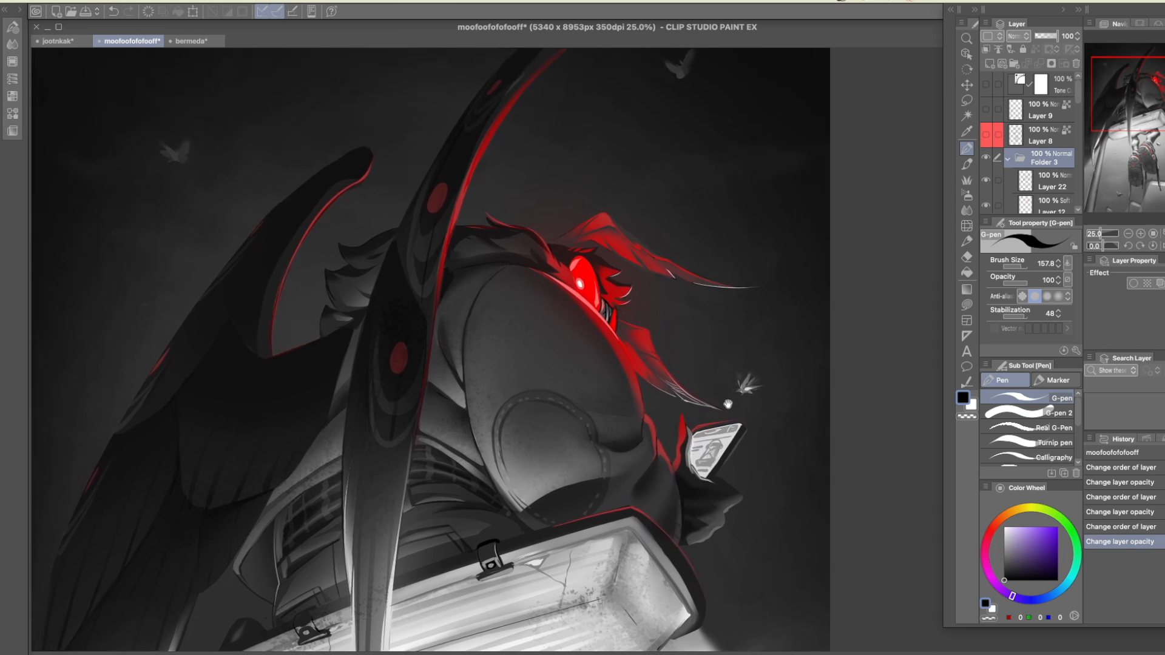
Create a new raster layer above Layer 9 and switch the drawing colour to white
{"action": "left_click", "coordinate": [1024, 111]}
{"action": "left_click", "coordinate": [990, 63]}
{"action": "key", "text": "x"}
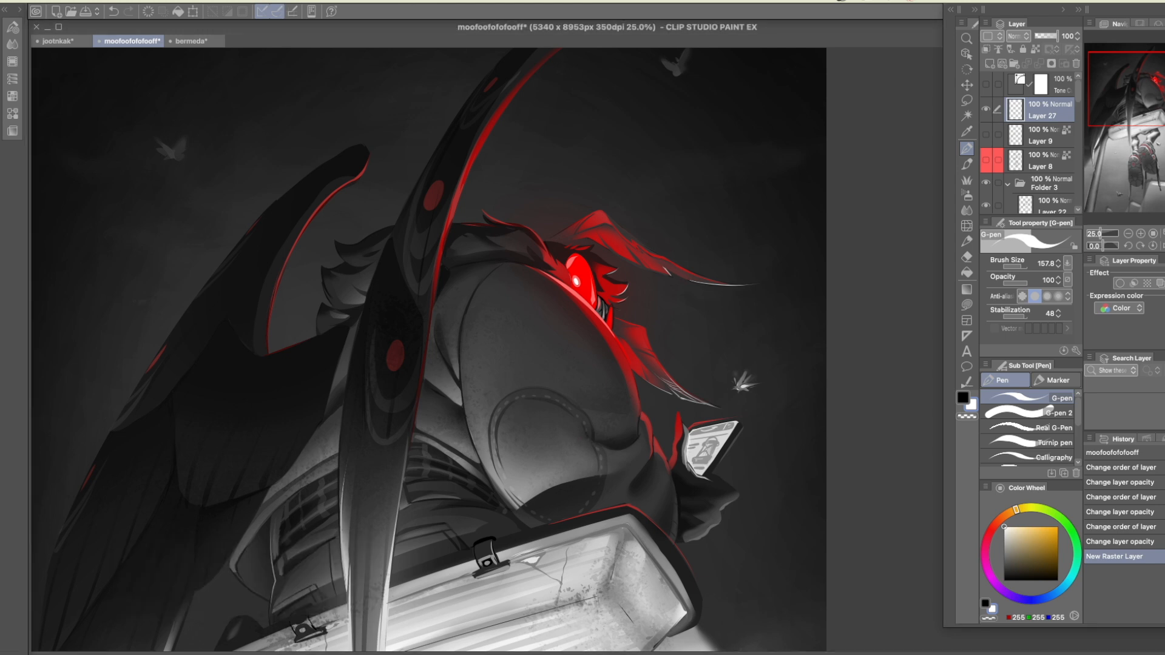
Show Layers 9 and 8 and hide Folder 3 to isolate the winged figure's line art
{"action": "left_click", "coordinate": [986, 135]}
{"action": "left_click", "coordinate": [987, 160]}
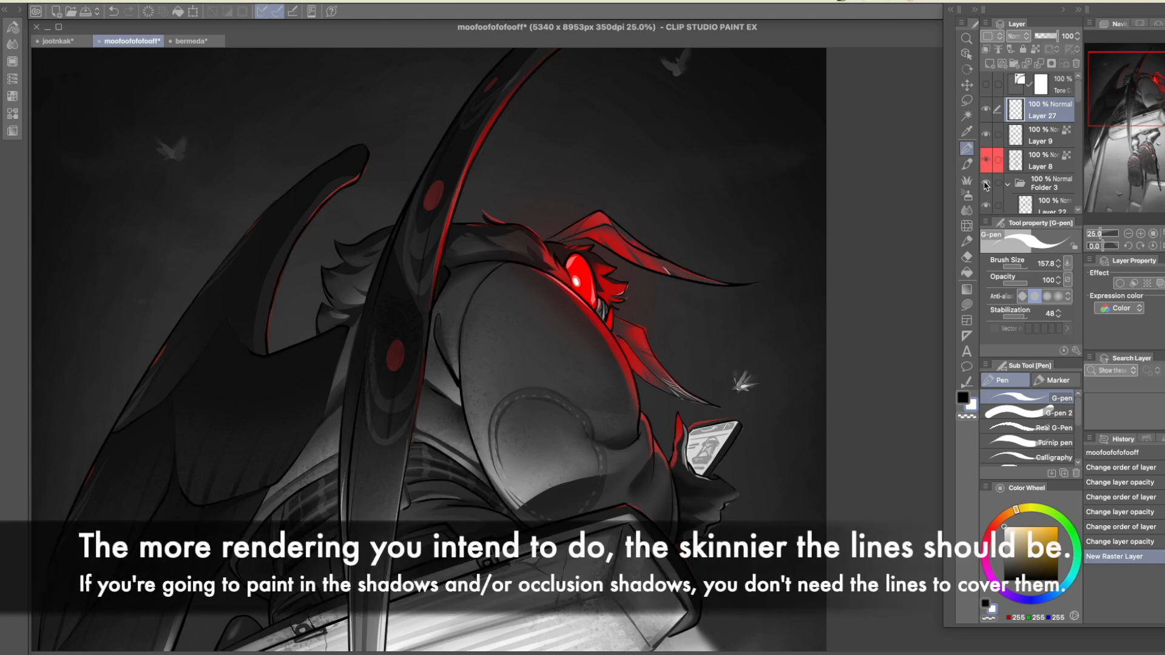
{"action": "left_click", "coordinate": [985, 182]}
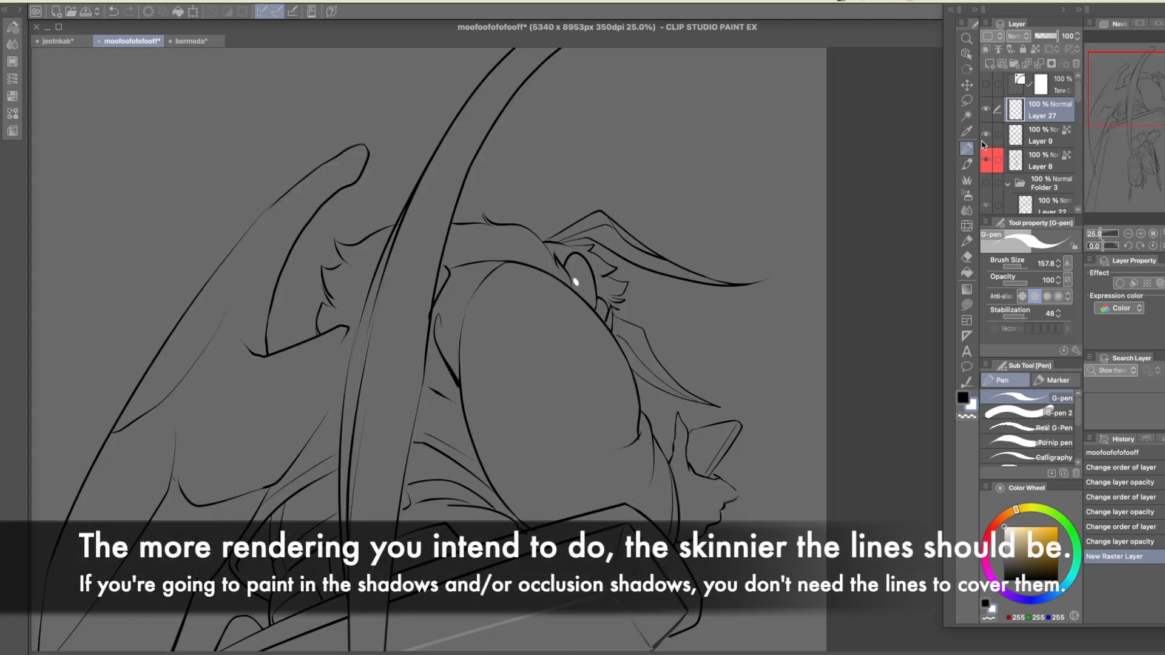
{"action": "mouse_move", "coordinate": [753, 421]}
{"action": "left_mouse_down"}
{"action": "mouse_move", "coordinate": [767, 418]}
{"action": "mouse_move", "coordinate": [757, 401]}
{"action": "left_mouse_up"}
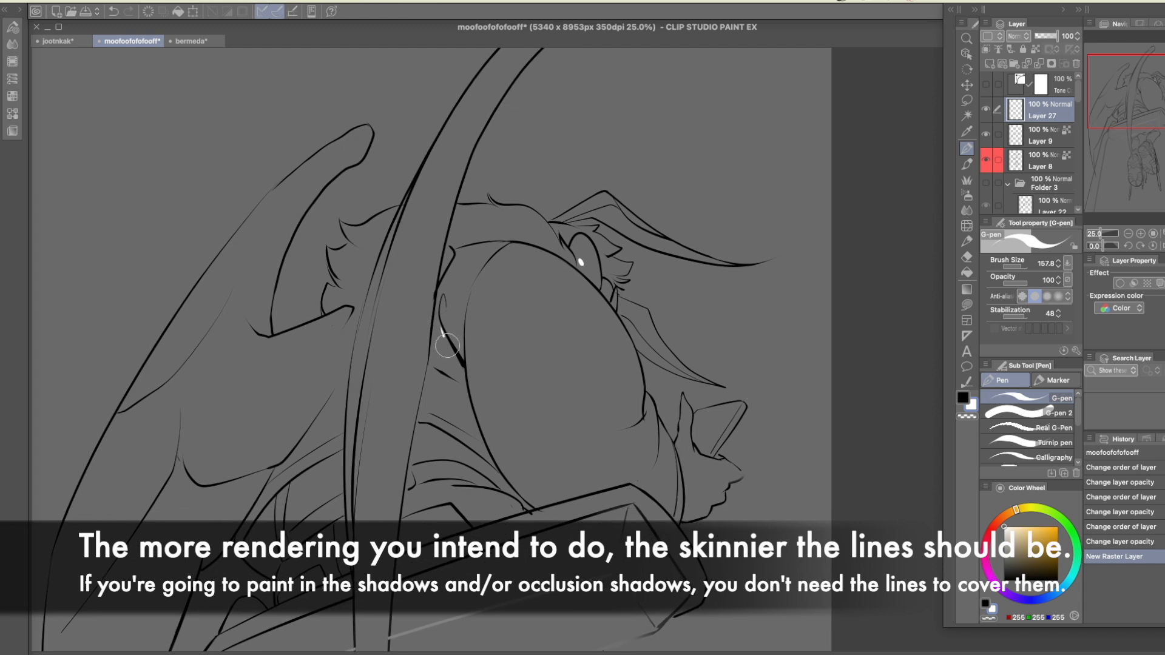
Try a white stroke along the thick dark line in the fold beside the figure's rounded shoulder
{"action": "left_click_drag", "start_coordinate": [442, 328], "coordinate": [464, 370]}
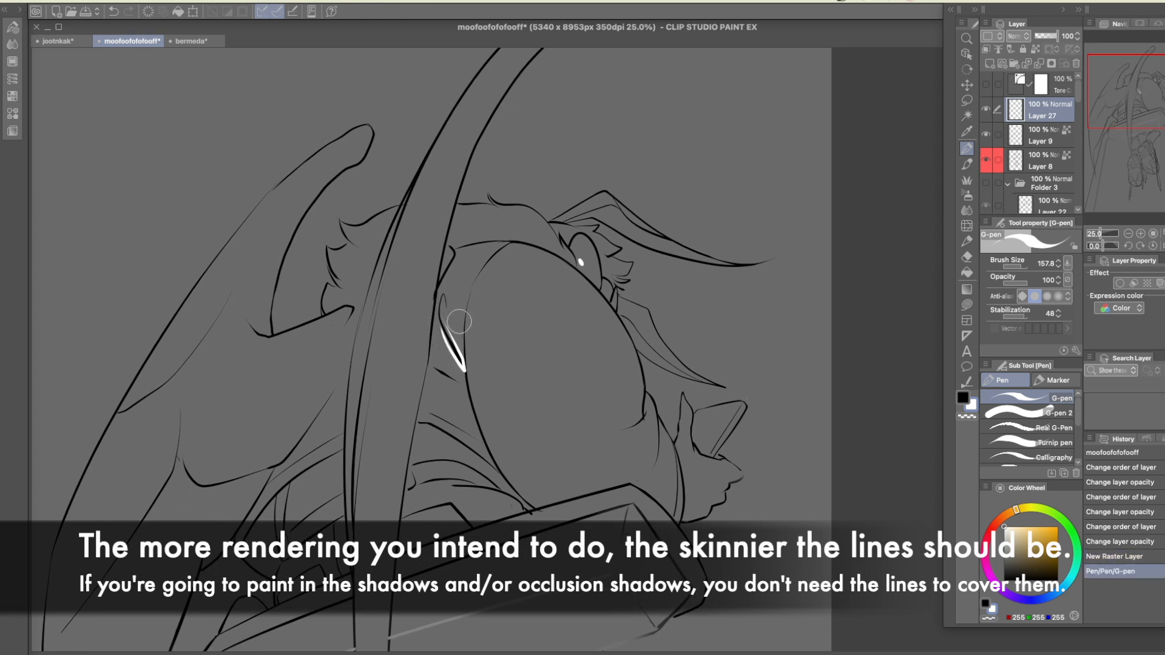
{"action": "key", "text": "ctrl+z"}
{"action": "mouse_move", "coordinate": [664, 359]}
{"action": "left_mouse_down"}
{"action": "mouse_move", "coordinate": [671, 286]}
{"action": "mouse_move", "coordinate": [652, 344]}
{"action": "left_mouse_up"}
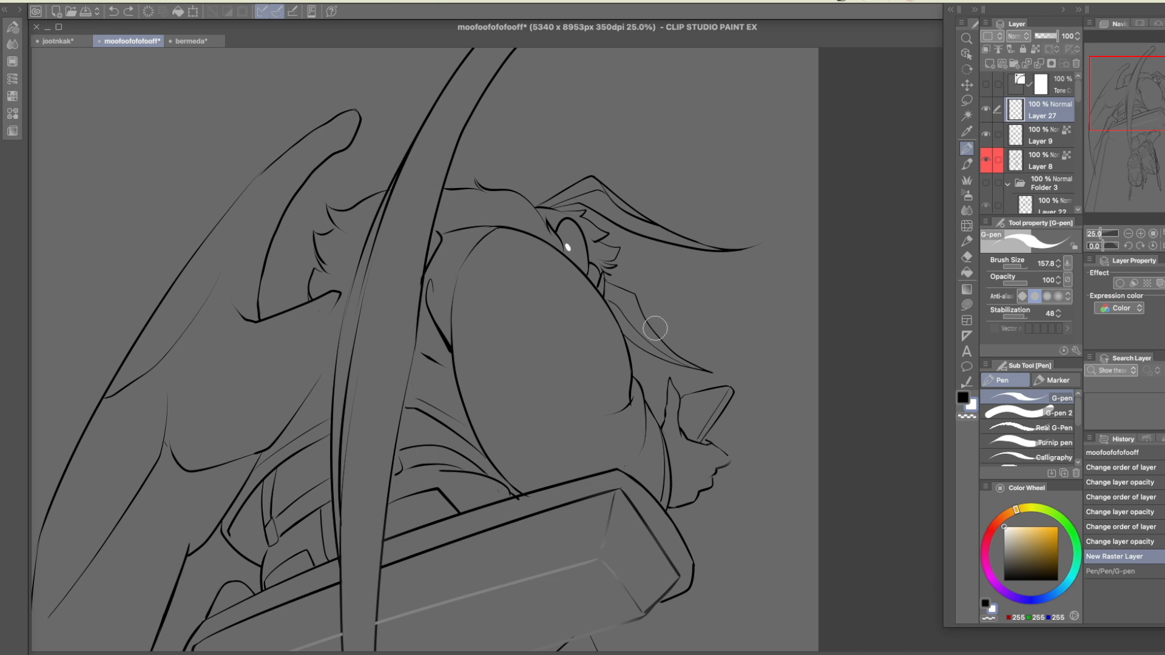
Switch to the bermeda document, show Folder 1's line art and hide the rendering in Folder 2
{"action": "left_click", "coordinate": [191, 41]}
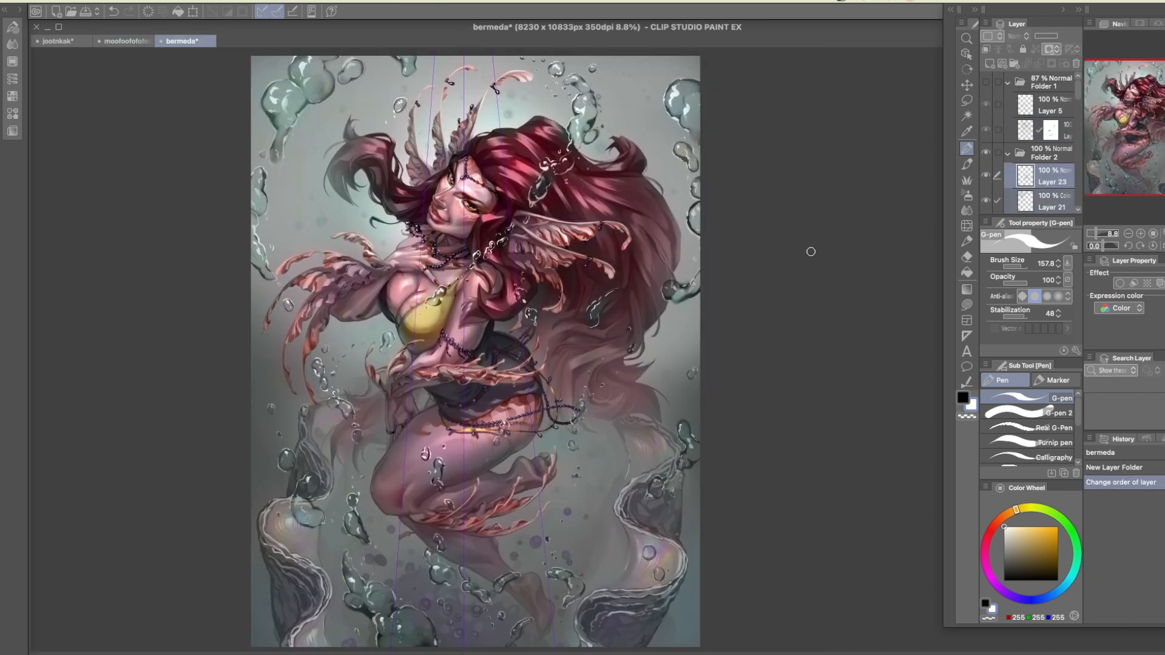
{"action": "left_click", "coordinate": [986, 82]}
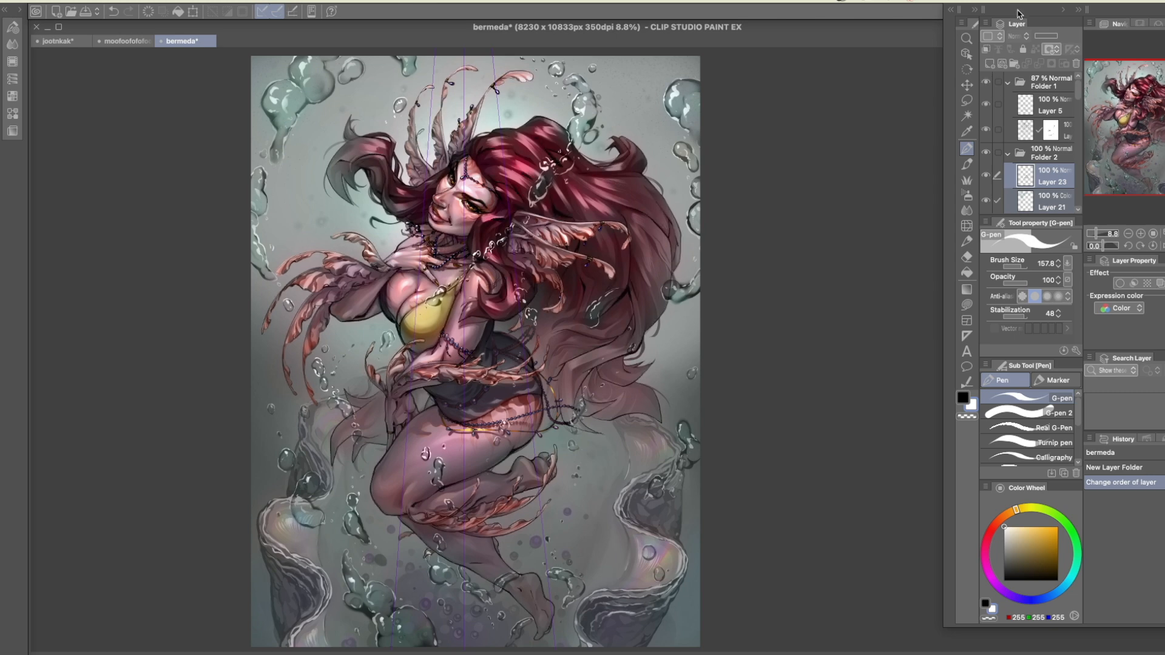
{"action": "left_click", "coordinate": [986, 153]}
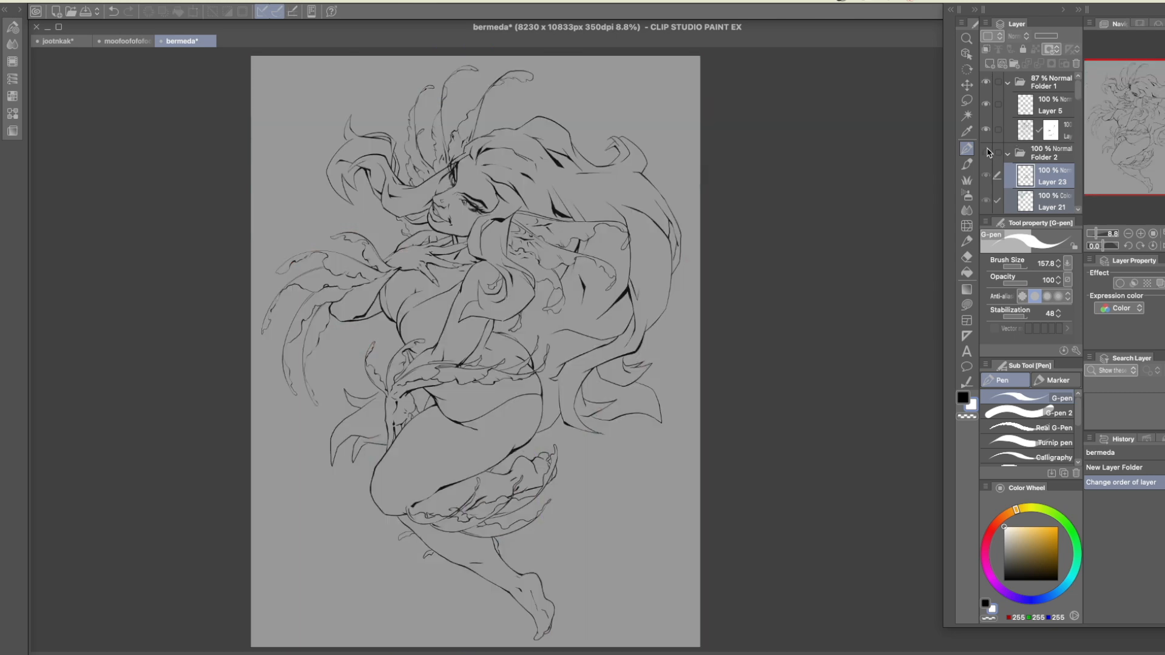
Examine the line weight in the figure's face and hair, and along the hip and leg creases
{"action": "left_click", "coordinate": [1141, 235]}
{"action": "left_click", "coordinate": [1141, 236]}
{"action": "left_click_drag", "start_coordinate": [660, 164], "coordinate": [808, 460]}
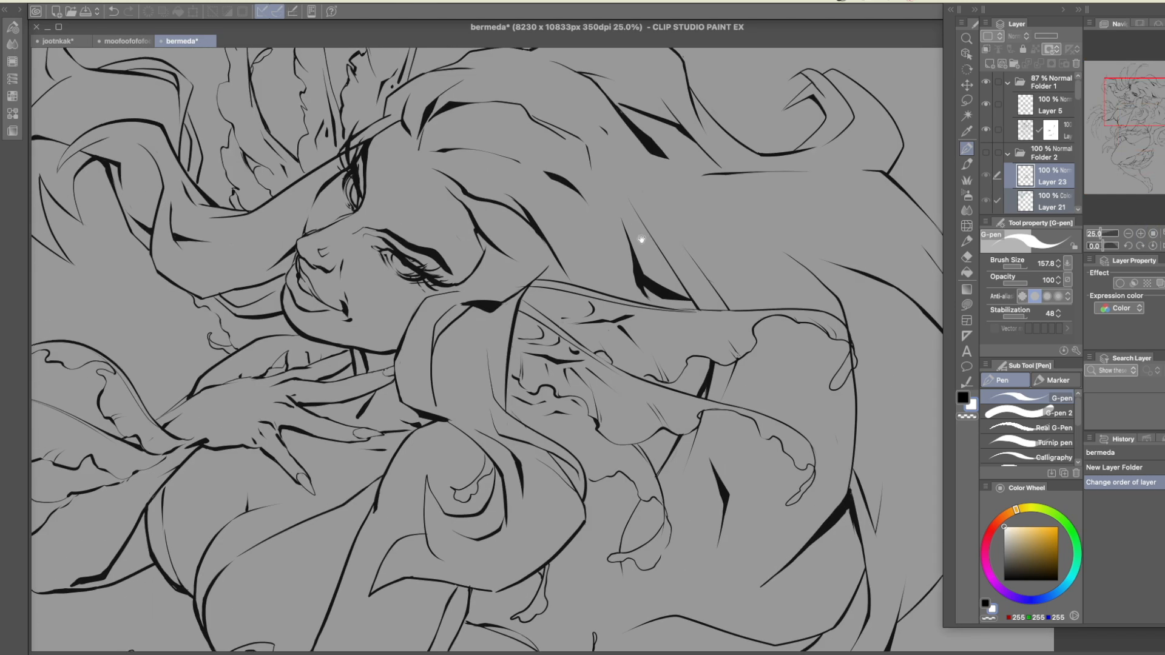
{"action": "left_click_drag", "start_coordinate": [629, 227], "coordinate": [678, 281]}
{"action": "left_click_drag", "start_coordinate": [715, 365], "coordinate": [702, 328]}
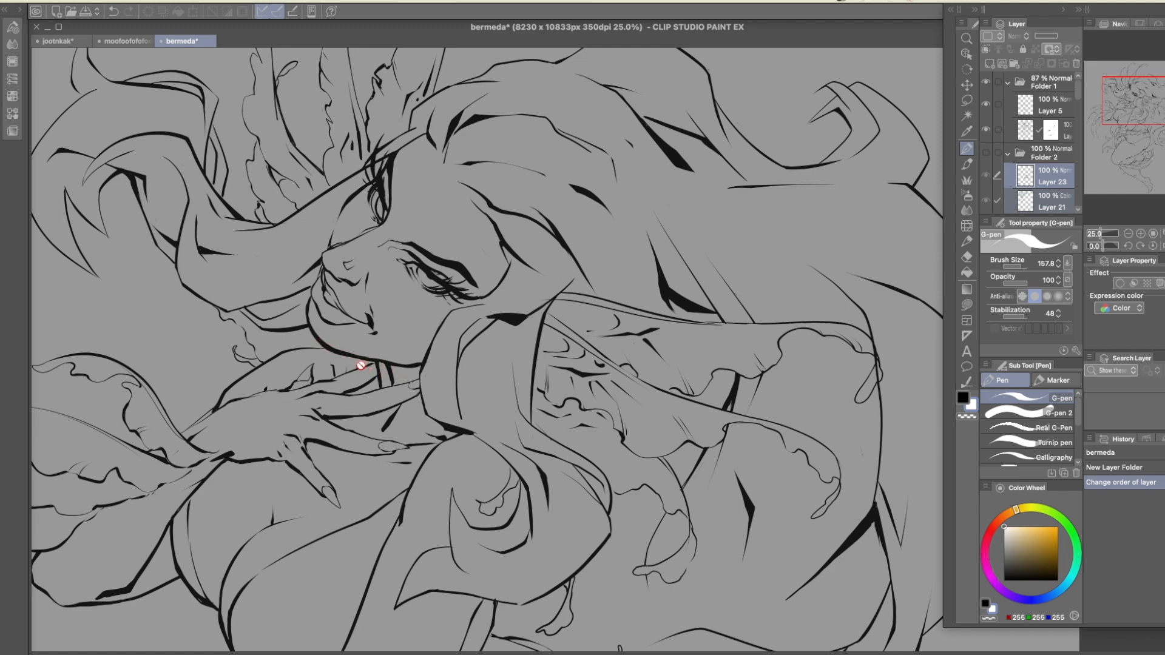
{"action": "left_click", "coordinate": [1096, 234]}
{"action": "mouse_move", "coordinate": [1134, 140]}
{"action": "left_mouse_down"}
{"action": "mouse_move", "coordinate": [1134, 164]}
{"action": "mouse_move", "coordinate": [1127, 124]}
{"action": "mouse_move", "coordinate": [1126, 142]}
{"action": "left_mouse_up"}
{"action": "left_click", "coordinate": [1101, 235]}
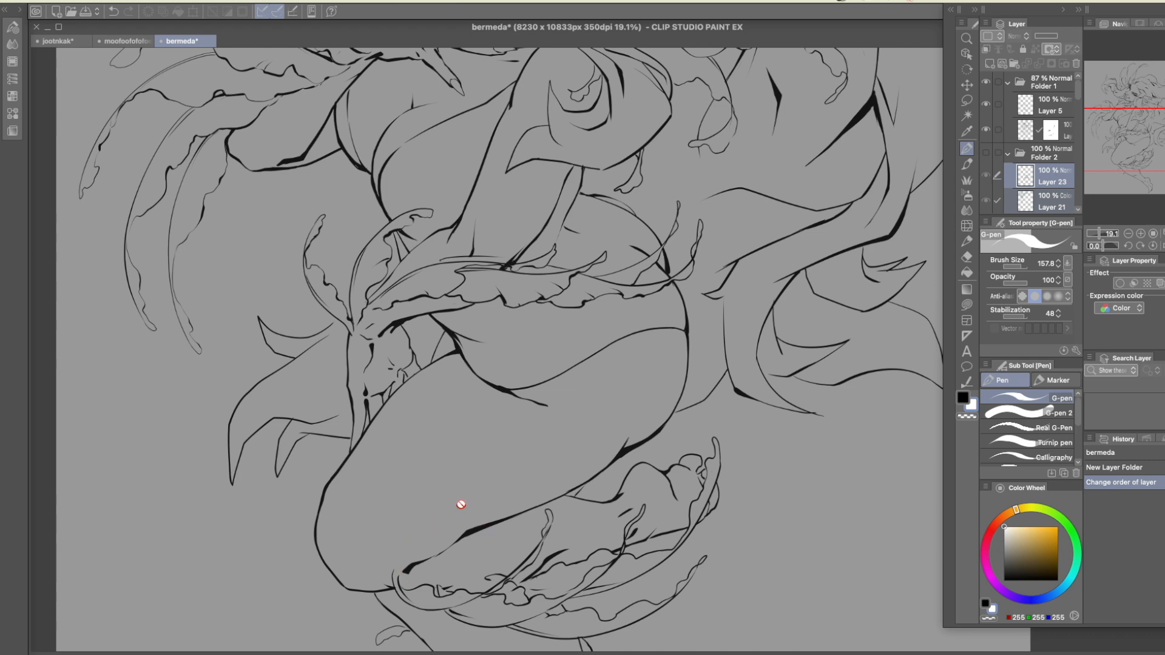
Examine the line art of the arm and its trailing fins close up, and the whole figure from a distance
{"action": "key", "text": "ctrl+0"}
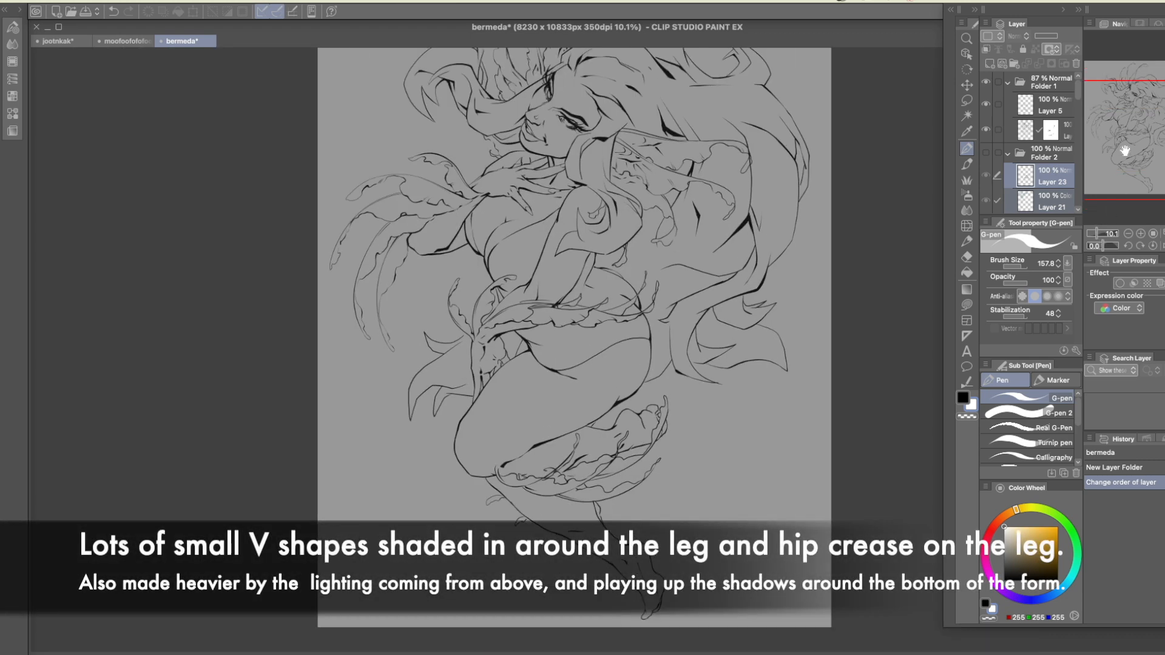
{"action": "left_click_drag", "start_coordinate": [1125, 139], "coordinate": [1118, 115]}
{"action": "left_click", "coordinate": [1141, 233]}
{"action": "left_click", "coordinate": [1140, 233]}
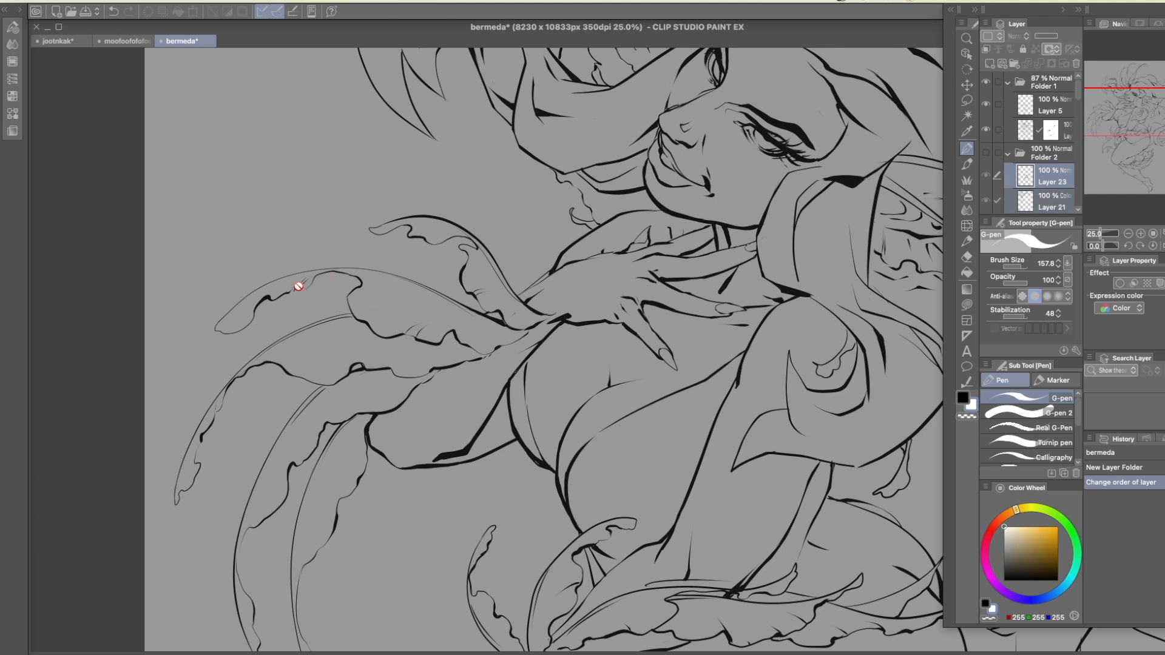
{"action": "left_click_drag", "start_coordinate": [239, 530], "coordinate": [250, 604]}
{"action": "left_click_drag", "start_coordinate": [1127, 119], "coordinate": [1141, 81]}
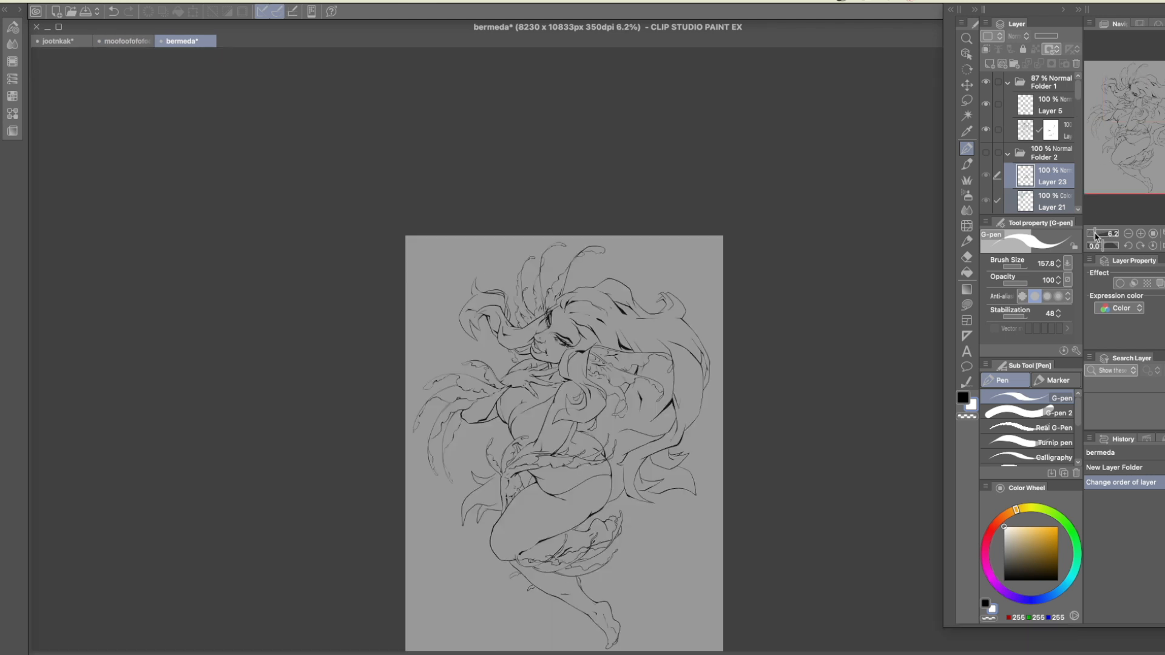
{"action": "left_click_drag", "start_coordinate": [1100, 235], "coordinate": [1098, 235]}
{"action": "left_click_drag", "start_coordinate": [1138, 99], "coordinate": [1143, 121]}
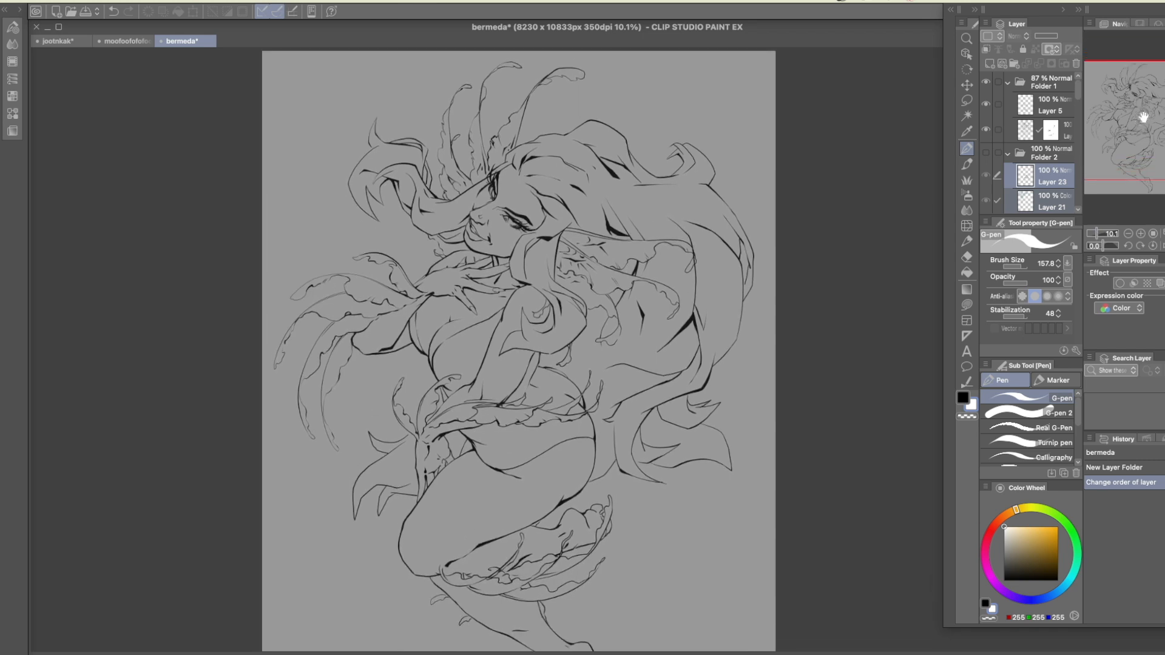
Hide Folder 1's line art and show Folder 2's rendering to examine the painted legs, torso and face
{"action": "left_click", "coordinate": [987, 83]}
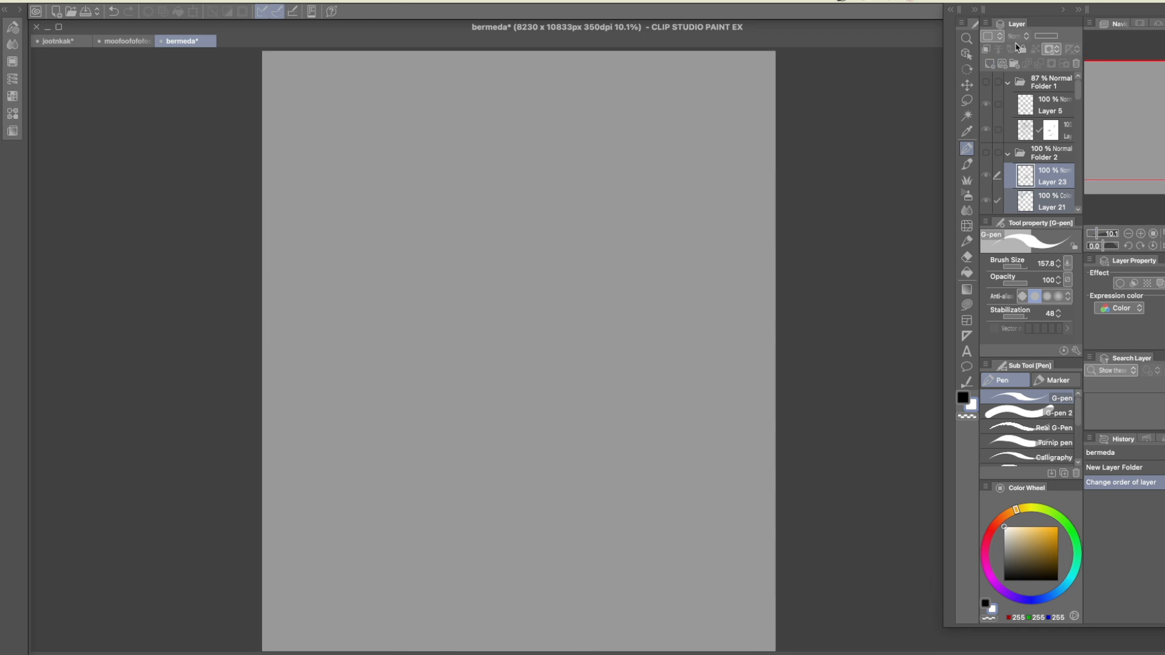
{"action": "left_click", "coordinate": [985, 154]}
{"action": "mouse_move", "coordinate": [772, 421]}
{"action": "left_mouse_down"}
{"action": "mouse_move", "coordinate": [786, 401]}
{"action": "mouse_move", "coordinate": [799, 273]}
{"action": "left_mouse_up"}
{"action": "left_click", "coordinate": [1140, 232]}
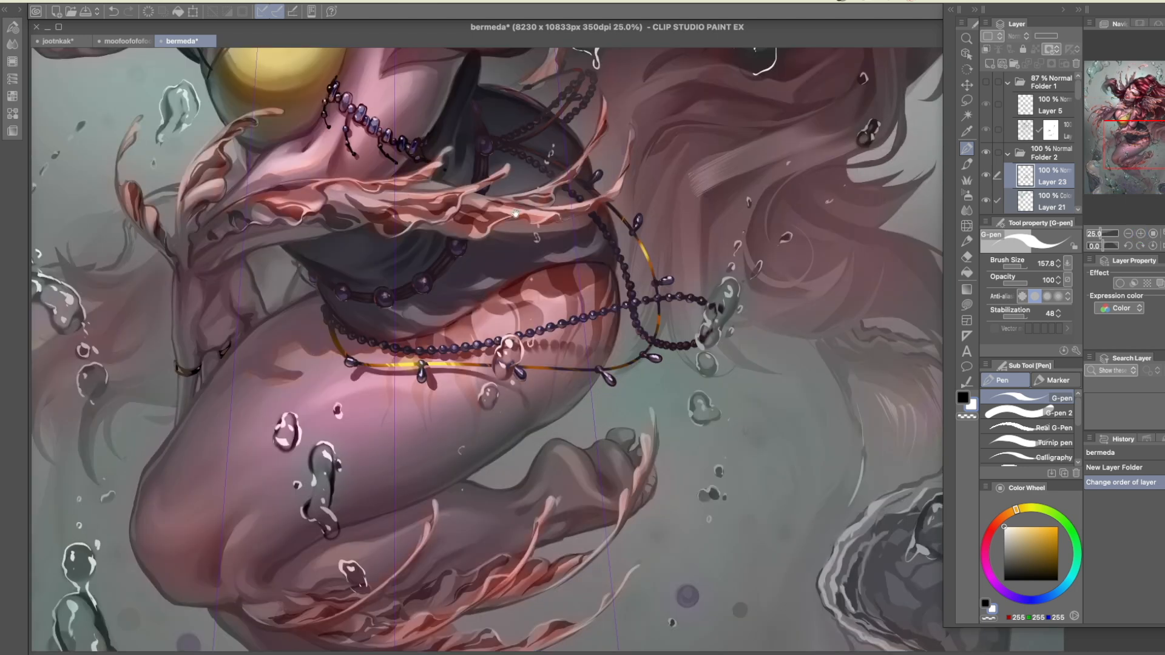
{"action": "left_click_drag", "start_coordinate": [515, 214], "coordinate": [652, 478]}
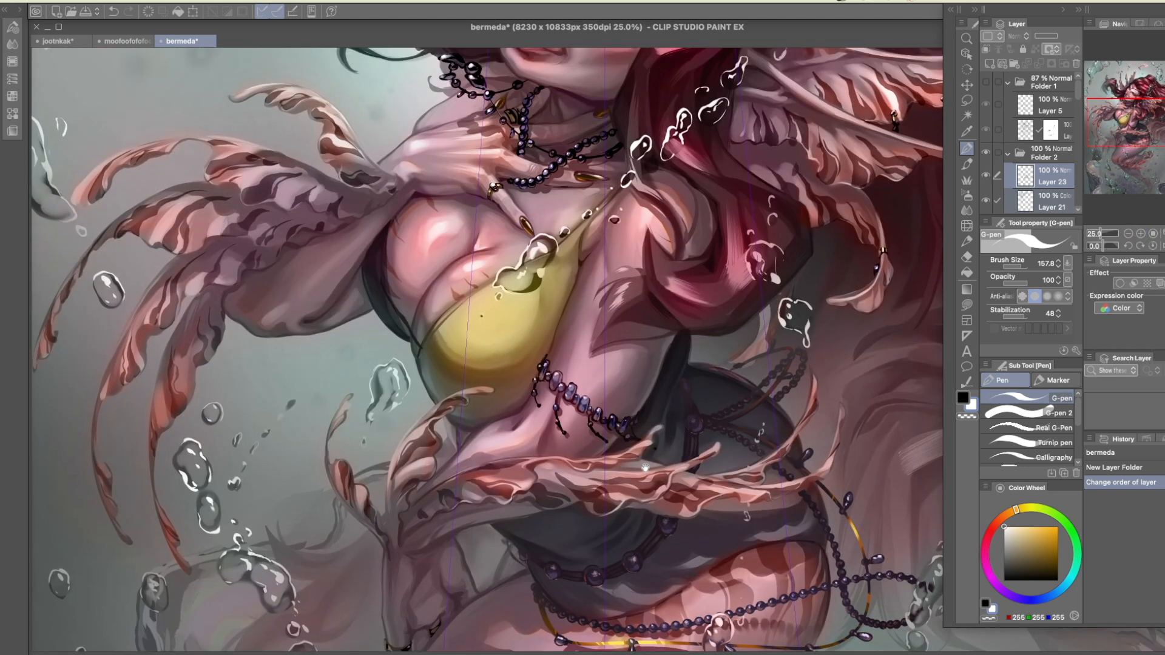
{"action": "left_click_drag", "start_coordinate": [660, 226], "coordinate": [567, 534]}
{"action": "left_click_drag", "start_coordinate": [624, 281], "coordinate": [647, 205]}
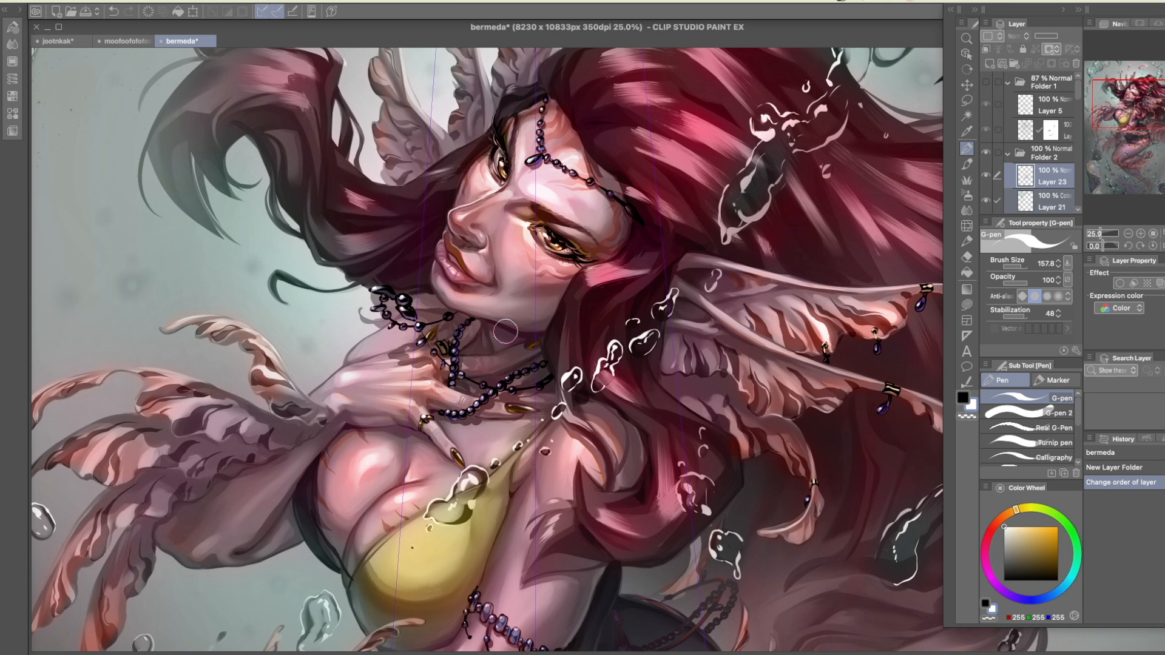
{"action": "left_click_drag", "start_coordinate": [673, 388], "coordinate": [671, 394]}
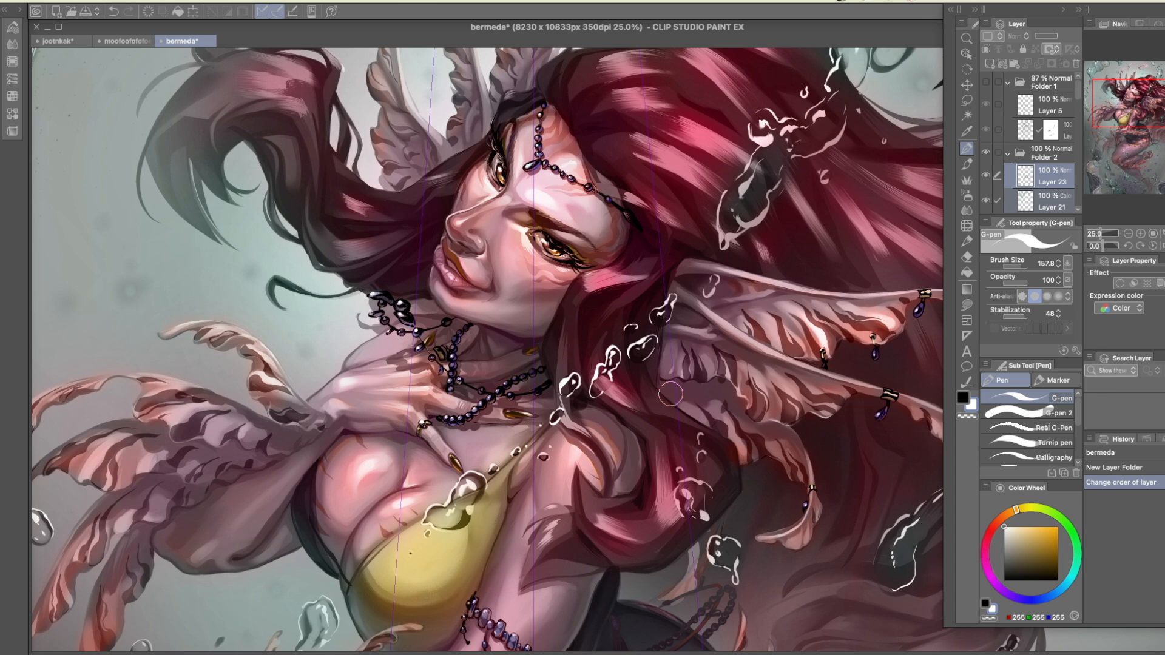
Return to the jootnkak document and block in the shadow between the large fist and the jacket cuff with black G-pen strokes
{"action": "left_click_drag", "start_coordinate": [653, 243], "coordinate": [669, 316]}
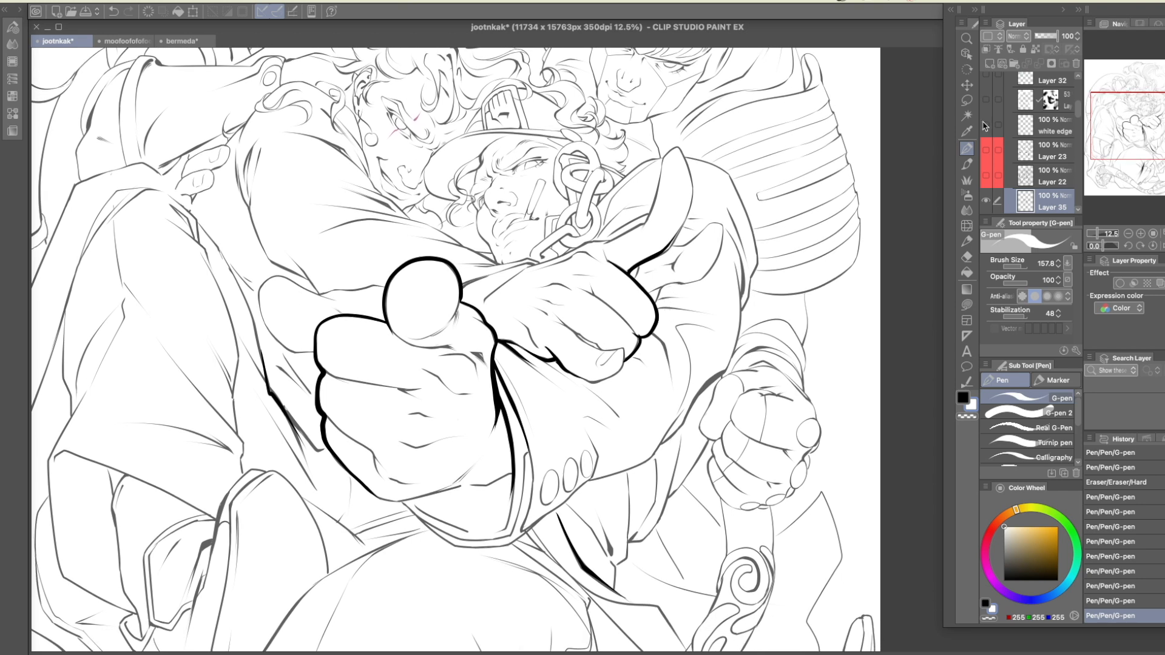
{"action": "scroll", "coordinate": [1007, 162], "scroll_direction": "down", "scroll_amount": 1}
{"action": "left_click_drag", "start_coordinate": [796, 151], "coordinate": [802, 195]}
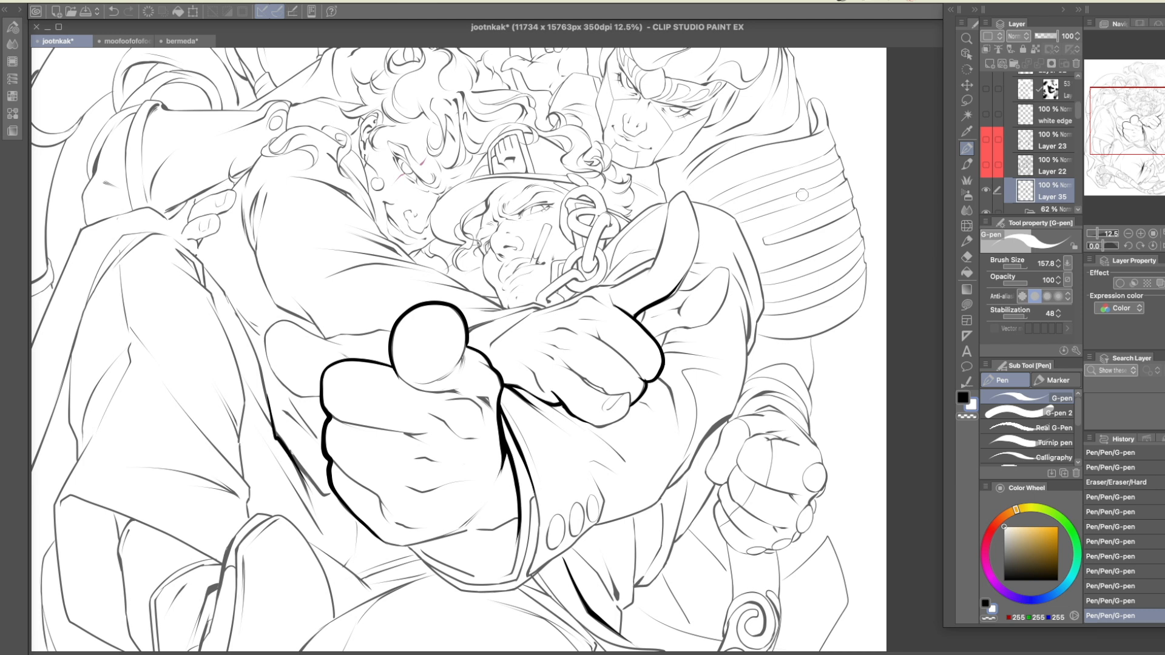
{"action": "left_click_drag", "start_coordinate": [515, 480], "coordinate": [502, 432]}
{"action": "key", "text": "ctrl+z"}
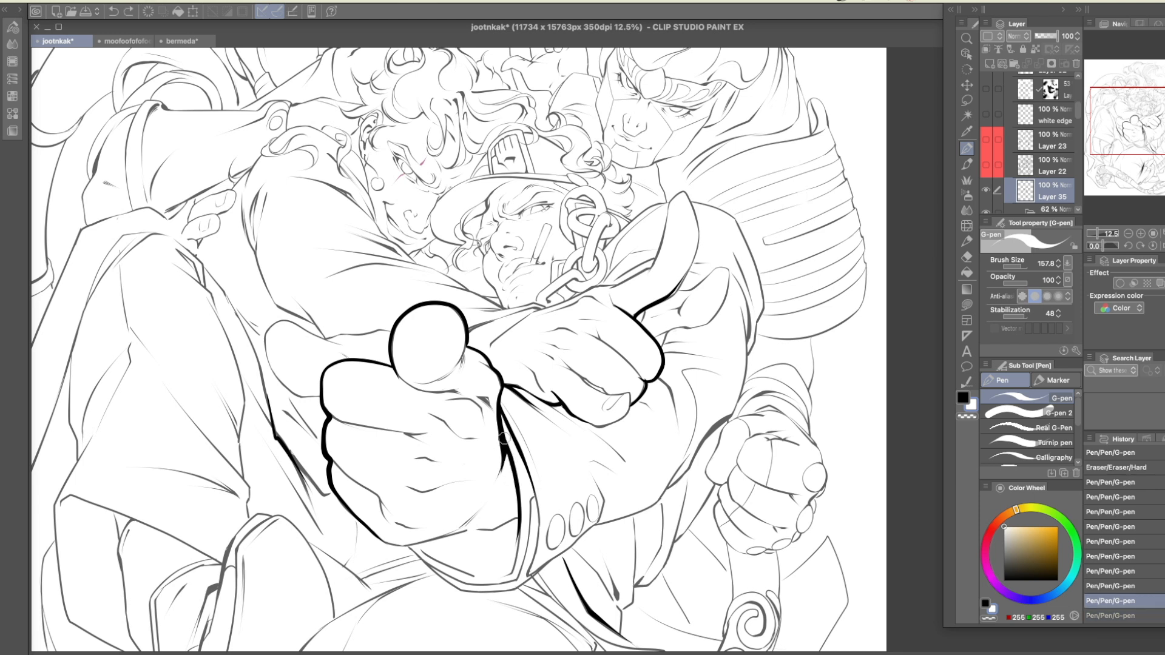
{"action": "left_click", "coordinate": [964, 398]}
{"action": "mouse_move", "coordinate": [501, 436]}
{"action": "left_mouse_down"}
{"action": "mouse_move", "coordinate": [513, 516]}
{"action": "mouse_move", "coordinate": [510, 489]}
{"action": "mouse_move", "coordinate": [496, 531]}
{"action": "left_mouse_up"}
{"action": "left_click_drag", "start_coordinate": [508, 488], "coordinate": [496, 533]}
{"action": "mouse_move", "coordinate": [417, 545]}
{"action": "left_mouse_down"}
{"action": "mouse_move", "coordinate": [503, 537]}
{"action": "mouse_move", "coordinate": [464, 532]}
{"action": "mouse_move", "coordinate": [516, 530]}
{"action": "mouse_move", "coordinate": [483, 530]}
{"action": "mouse_move", "coordinate": [509, 520]}
{"action": "mouse_move", "coordinate": [426, 547]}
{"action": "mouse_move", "coordinate": [504, 555]}
{"action": "mouse_move", "coordinate": [511, 512]}
{"action": "left_mouse_up"}
{"action": "key", "text": "ctrl+z"}
Try a V shape over the capped figure's face, undo it, and fill the cuff shadow and the cuff's edge with solid black
{"action": "mouse_move", "coordinate": [502, 170]}
{"action": "left_mouse_down"}
{"action": "mouse_move", "coordinate": [487, 291]}
{"action": "mouse_move", "coordinate": [473, 255]}
{"action": "left_mouse_up"}
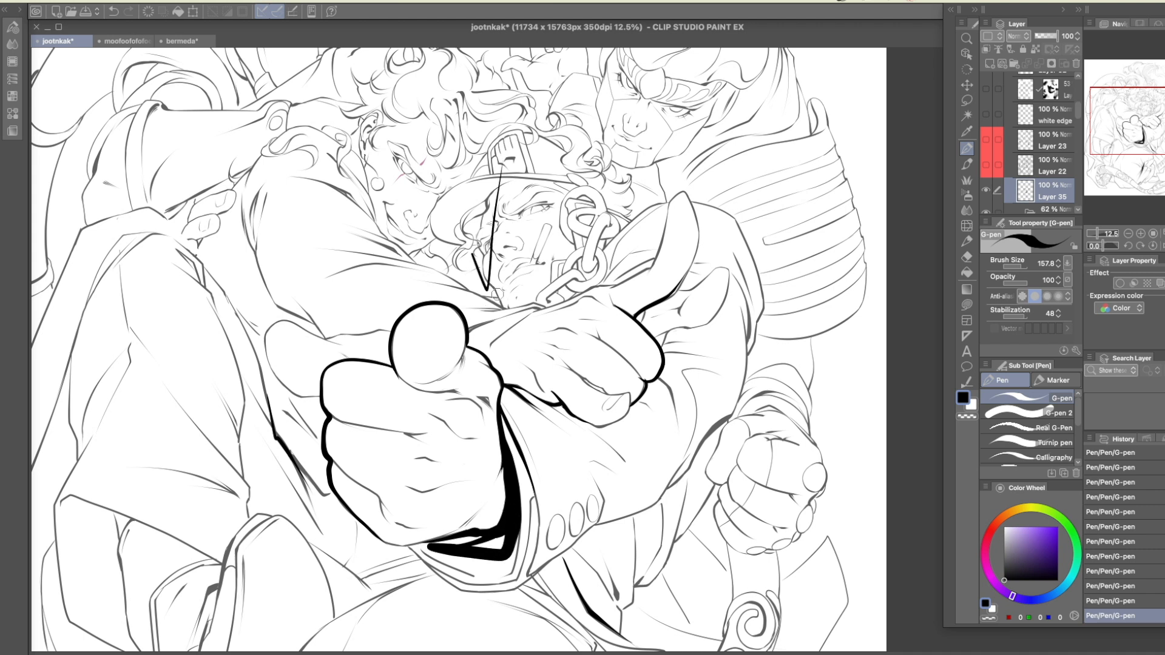
{"action": "key", "text": "ctrl+z"}
{"action": "mouse_move", "coordinate": [420, 547]}
{"action": "left_mouse_down"}
{"action": "mouse_move", "coordinate": [499, 534]}
{"action": "mouse_move", "coordinate": [427, 549]}
{"action": "mouse_move", "coordinate": [507, 559]}
{"action": "left_mouse_up"}
{"action": "mouse_move", "coordinate": [482, 540]}
{"action": "left_mouse_down"}
{"action": "mouse_move", "coordinate": [503, 542]}
{"action": "mouse_move", "coordinate": [486, 552]}
{"action": "mouse_move", "coordinate": [510, 495]}
{"action": "mouse_move", "coordinate": [509, 562]}
{"action": "left_mouse_up"}
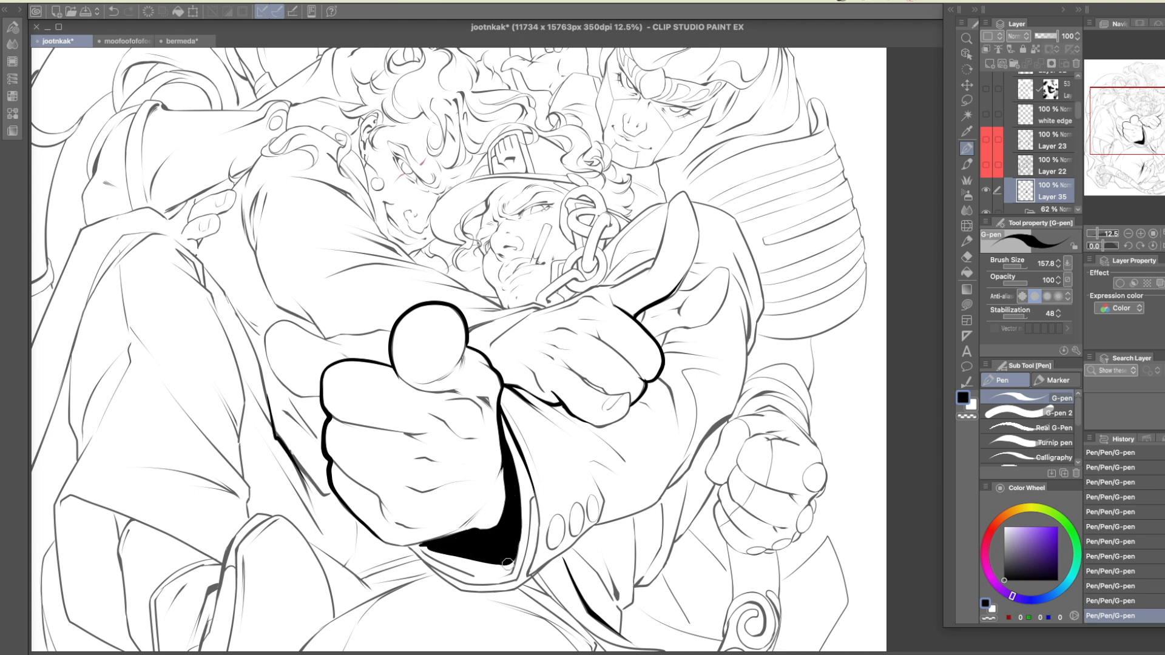
{"action": "mouse_move", "coordinate": [534, 504]}
{"action": "left_mouse_down"}
{"action": "mouse_move", "coordinate": [515, 578]}
{"action": "mouse_move", "coordinate": [539, 519]}
{"action": "left_mouse_up"}
{"action": "left_click_drag", "start_coordinate": [524, 457], "coordinate": [535, 574]}
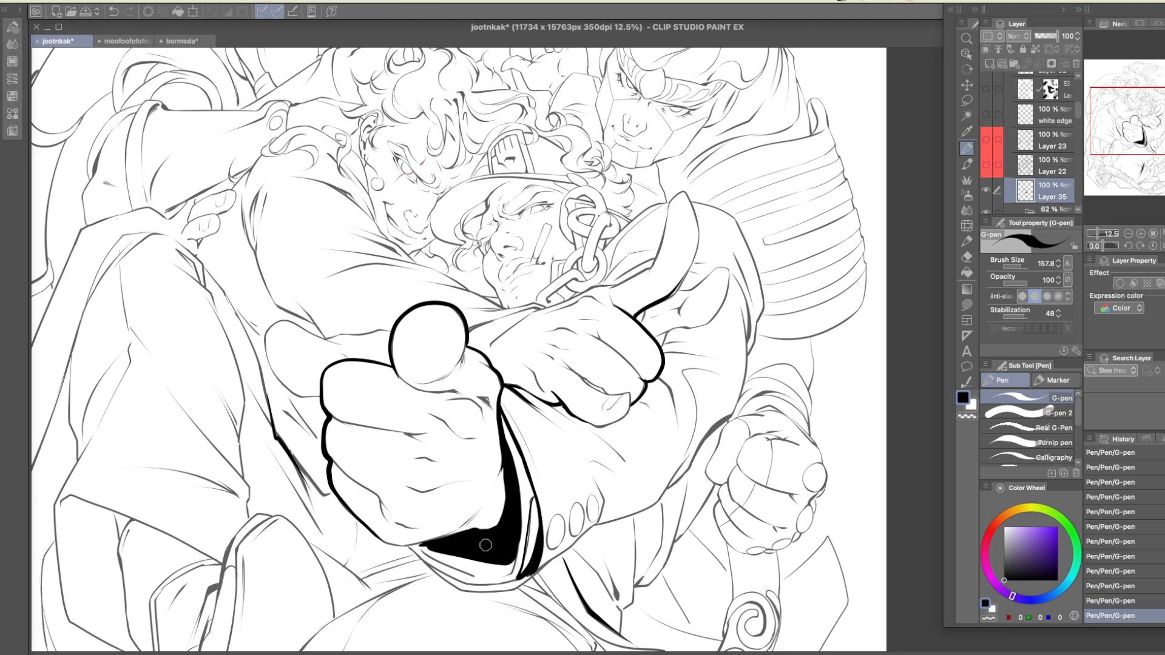
Add solid black shadows under the large fist's fingers, between its knuckles and beneath the thumb tip
{"action": "mouse_move", "coordinate": [361, 522]}
{"action": "left_mouse_down"}
{"action": "mouse_move", "coordinate": [395, 545]}
{"action": "mouse_move", "coordinate": [456, 538]}
{"action": "left_mouse_up"}
{"action": "left_click_drag", "start_coordinate": [390, 521], "coordinate": [437, 530]}
{"action": "left_click_drag", "start_coordinate": [401, 487], "coordinate": [469, 484]}
{"action": "left_click_drag", "start_coordinate": [328, 459], "coordinate": [394, 523]}
{"action": "mouse_move", "coordinate": [347, 427]}
{"action": "left_mouse_down"}
{"action": "mouse_move", "coordinate": [370, 431]}
{"action": "mouse_move", "coordinate": [327, 420]}
{"action": "mouse_move", "coordinate": [424, 437]}
{"action": "left_mouse_up"}
{"action": "left_click_drag", "start_coordinate": [632, 430], "coordinate": [589, 446]}
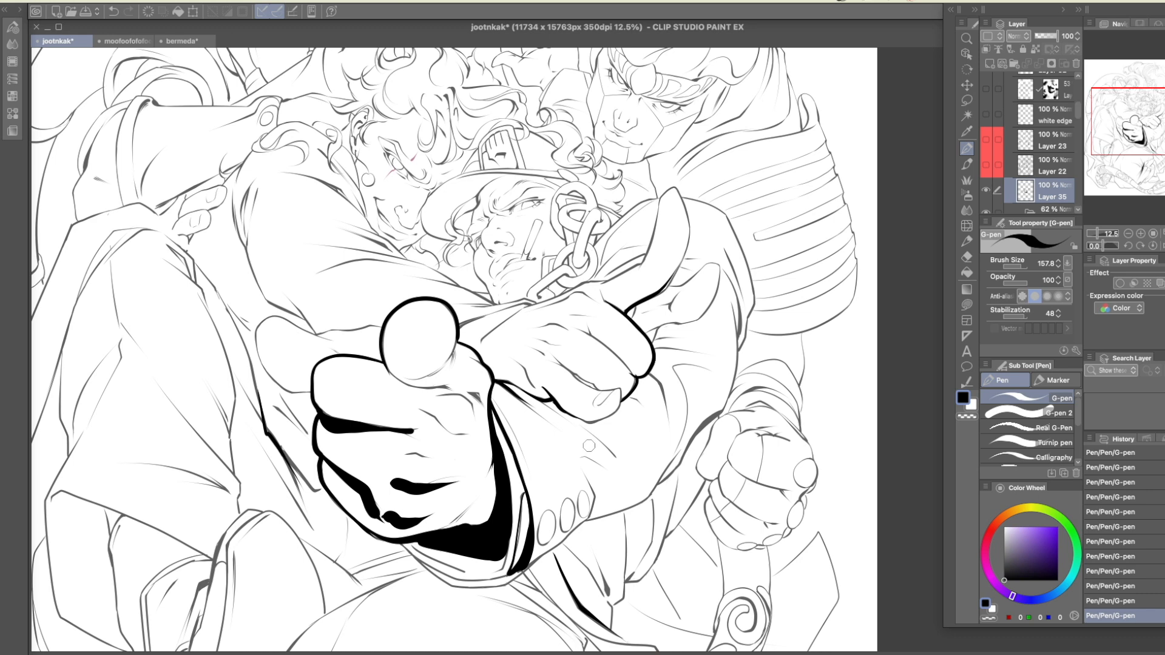
{"action": "mouse_move", "coordinate": [386, 352]}
{"action": "left_mouse_down"}
{"action": "mouse_move", "coordinate": [398, 378]}
{"action": "mouse_move", "coordinate": [456, 388]}
{"action": "left_mouse_up"}
Spot black shadows into the sleeve folds and along the underside of the forearm up to the elbow
{"action": "mouse_move", "coordinate": [685, 389]}
{"action": "left_mouse_down"}
{"action": "mouse_move", "coordinate": [674, 378]}
{"action": "mouse_move", "coordinate": [697, 370]}
{"action": "mouse_move", "coordinate": [665, 363]}
{"action": "mouse_move", "coordinate": [692, 371]}
{"action": "mouse_move", "coordinate": [682, 360]}
{"action": "mouse_move", "coordinate": [640, 376]}
{"action": "mouse_move", "coordinate": [656, 411]}
{"action": "left_mouse_up"}
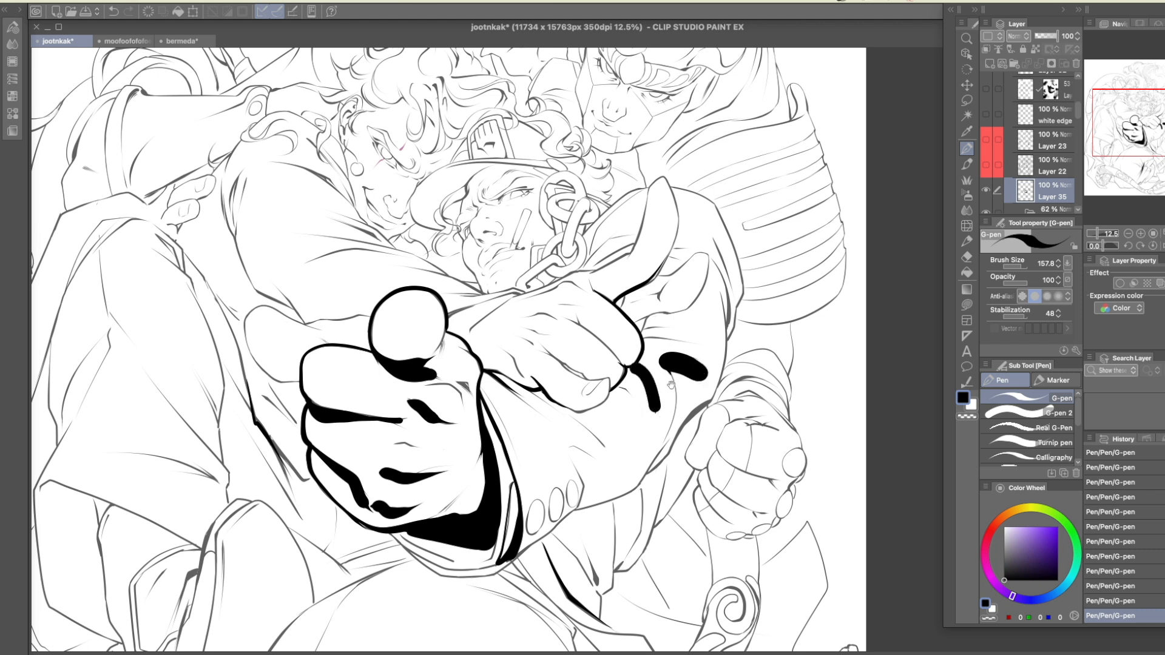
{"action": "mouse_move", "coordinate": [507, 559]}
{"action": "left_mouse_down"}
{"action": "mouse_move", "coordinate": [583, 502]}
{"action": "mouse_move", "coordinate": [565, 457]}
{"action": "mouse_move", "coordinate": [611, 482]}
{"action": "mouse_move", "coordinate": [640, 475]}
{"action": "mouse_move", "coordinate": [599, 492]}
{"action": "mouse_move", "coordinate": [583, 471]}
{"action": "mouse_move", "coordinate": [591, 503]}
{"action": "left_mouse_up"}
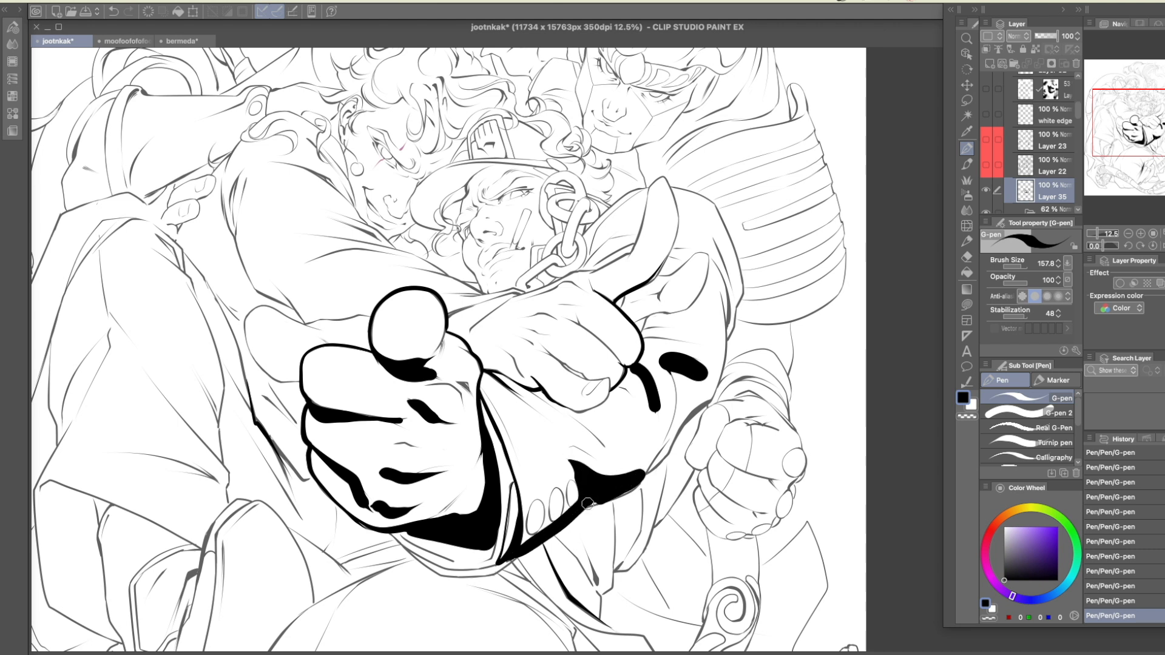
{"action": "left_click_drag", "start_coordinate": [643, 472], "coordinate": [673, 390]}
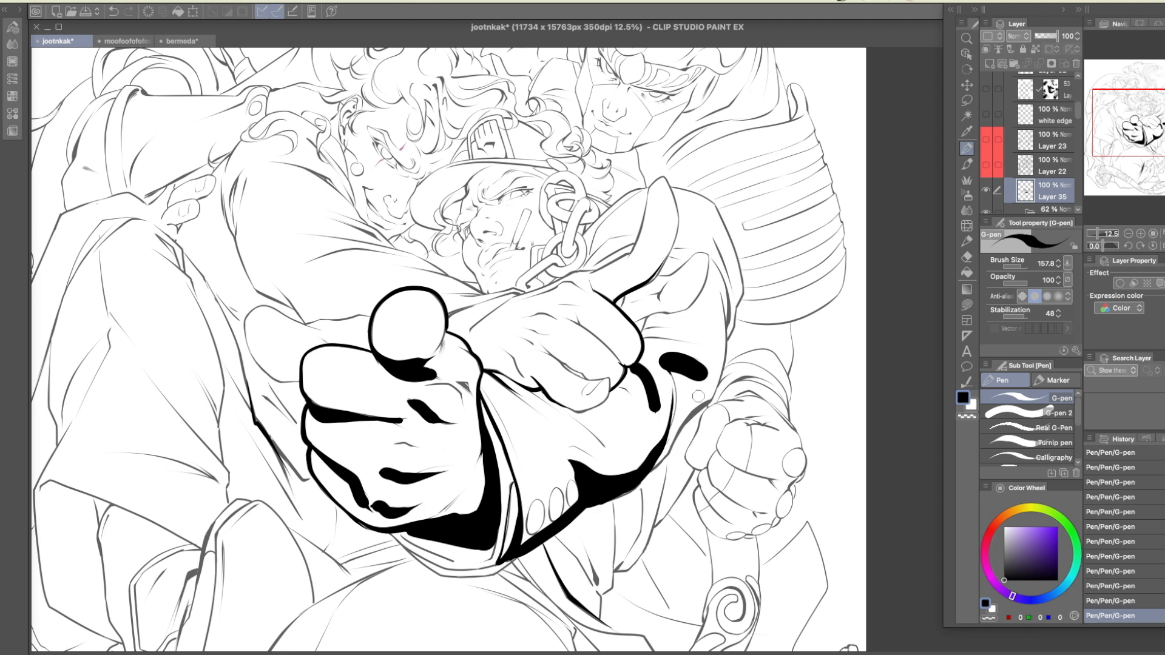
{"action": "left_click_drag", "start_coordinate": [645, 474], "coordinate": [720, 380]}
{"action": "mouse_move", "coordinate": [720, 308]}
{"action": "left_mouse_down"}
{"action": "mouse_move", "coordinate": [714, 391]}
{"action": "mouse_move", "coordinate": [677, 411]}
{"action": "mouse_move", "coordinate": [654, 451]}
{"action": "mouse_move", "coordinate": [721, 376]}
{"action": "left_mouse_up"}
{"action": "key", "text": "super+z"}
{"action": "scroll", "coordinate": [722, 344], "scroll_direction": "left", "scroll_amount": 1}
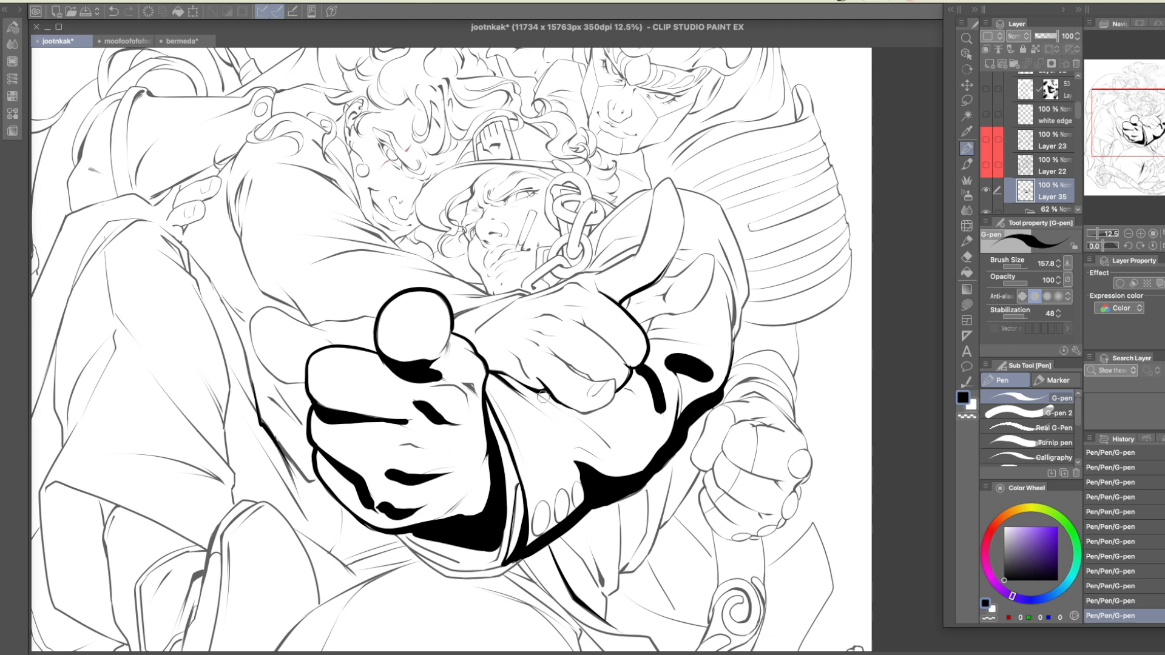
Draw a thick tapering fold line from beneath the second hand diagonally across the sleeve, undoing and redrawing it as needed
{"action": "key", "text": "super+z"}
{"action": "left_click_drag", "start_coordinate": [542, 395], "coordinate": [597, 429]}
{"action": "key", "text": "super+z"}
{"action": "key", "text": "super+z"}
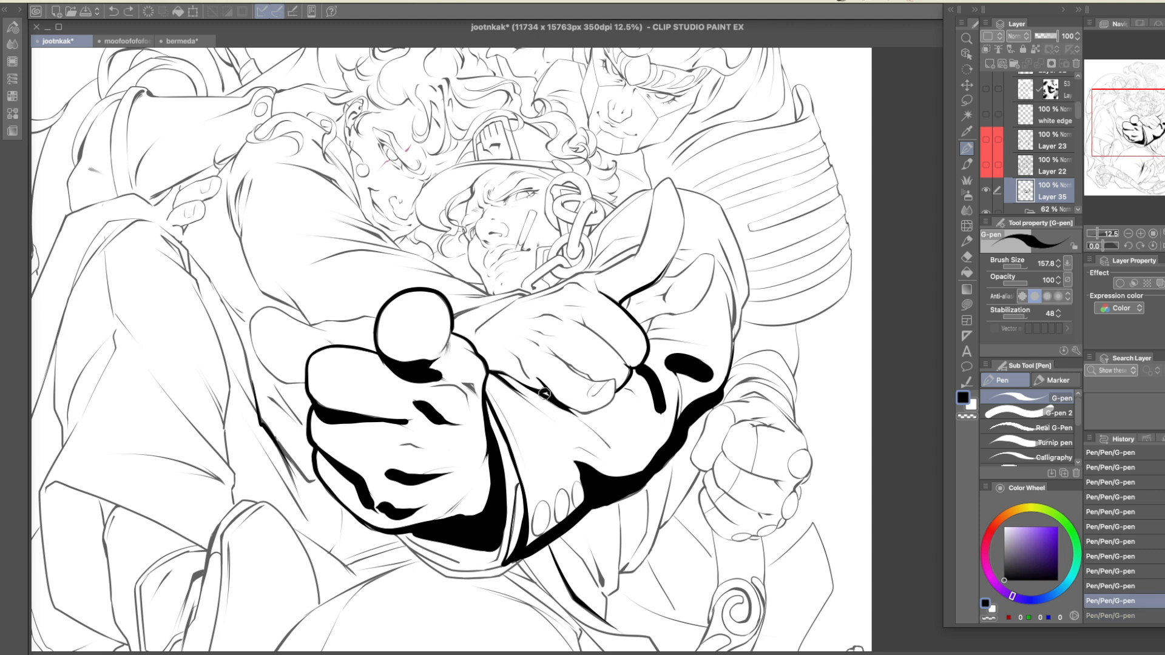
{"action": "left_click_drag", "start_coordinate": [544, 394], "coordinate": [612, 447]}
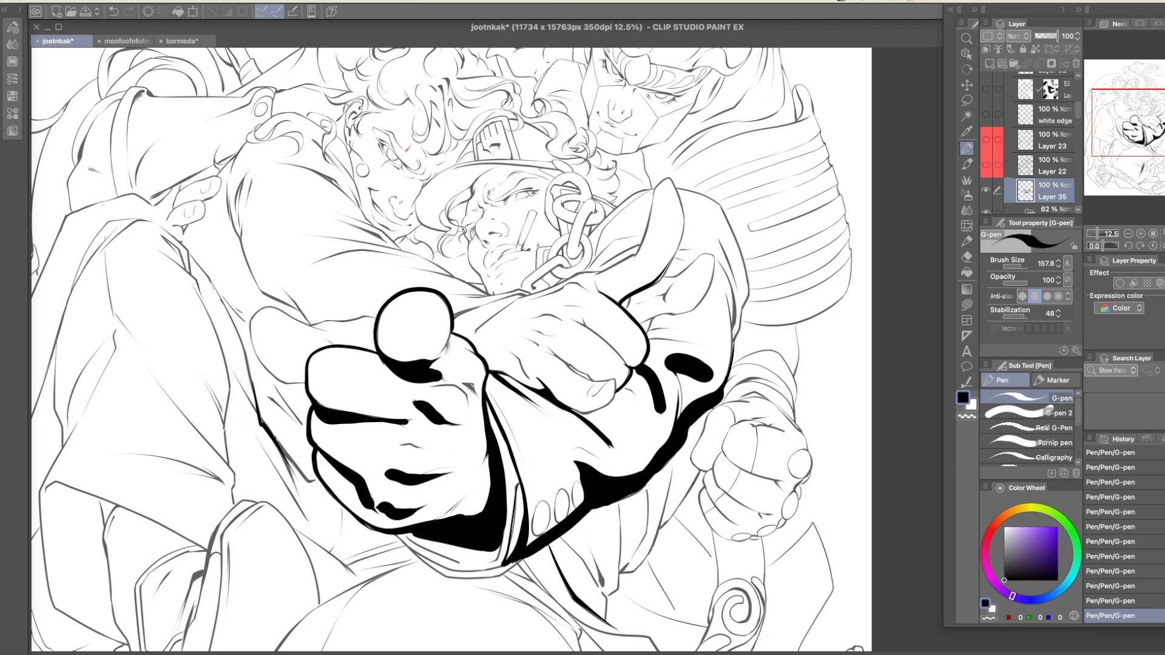
Clear all the demonstration strokes from Layer 35
{"action": "key", "text": "Delete"}
{"action": "left_click_drag", "start_coordinate": [789, 292], "coordinate": [789, 295]}
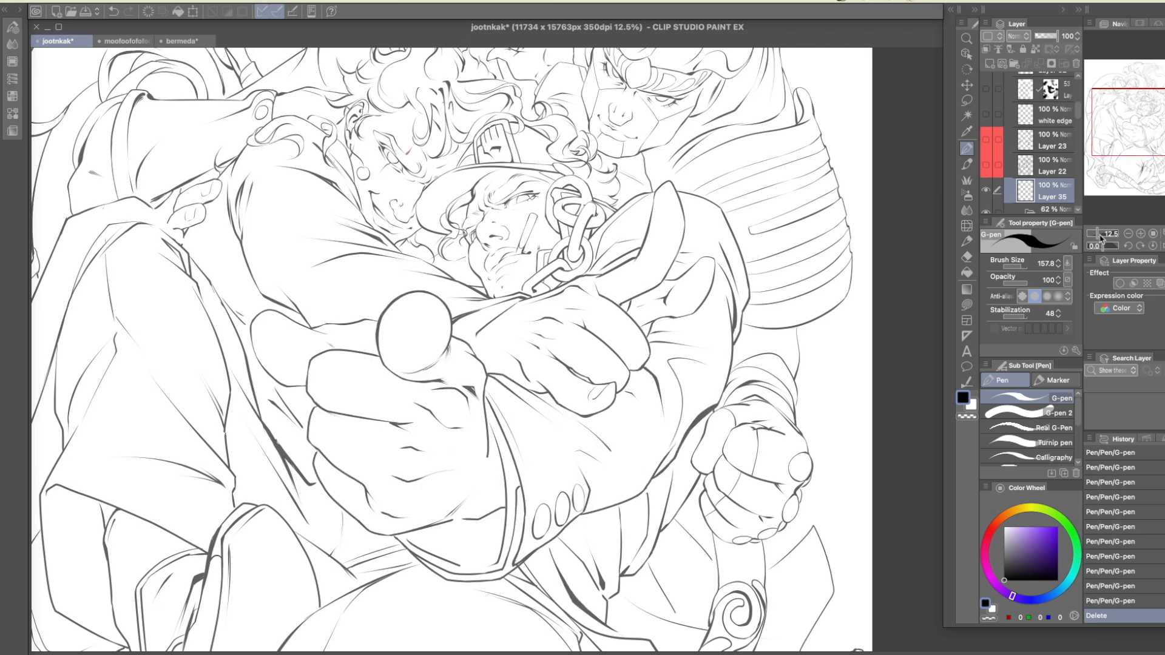
Try a heavier stroke along the outer edge of the flame-like hair on the upper figure, and undo it
{"action": "left_click_drag", "start_coordinate": [1102, 238], "coordinate": [1100, 237]}
{"action": "mouse_move", "coordinate": [699, 161]}
{"action": "left_mouse_down"}
{"action": "mouse_move", "coordinate": [758, 288]}
{"action": "mouse_move", "coordinate": [725, 439]}
{"action": "left_mouse_up"}
{"action": "left_click_drag", "start_coordinate": [768, 353], "coordinate": [761, 388]}
{"action": "mouse_move", "coordinate": [665, 244]}
{"action": "left_mouse_down"}
{"action": "mouse_move", "coordinate": [681, 255]}
{"action": "mouse_move", "coordinate": [669, 239]}
{"action": "left_mouse_up"}
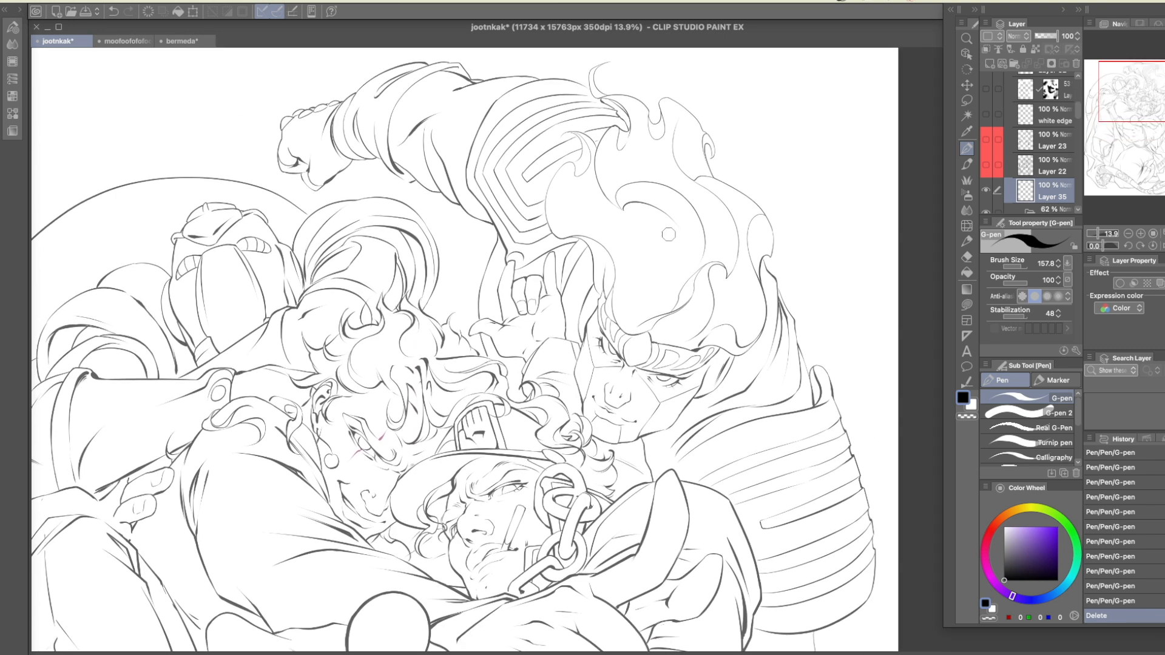
{"action": "mouse_move", "coordinate": [678, 99]}
{"action": "left_mouse_down"}
{"action": "mouse_move", "coordinate": [715, 139]}
{"action": "mouse_move", "coordinate": [714, 160]}
{"action": "mouse_move", "coordinate": [702, 148]}
{"action": "mouse_move", "coordinate": [717, 184]}
{"action": "left_mouse_up"}
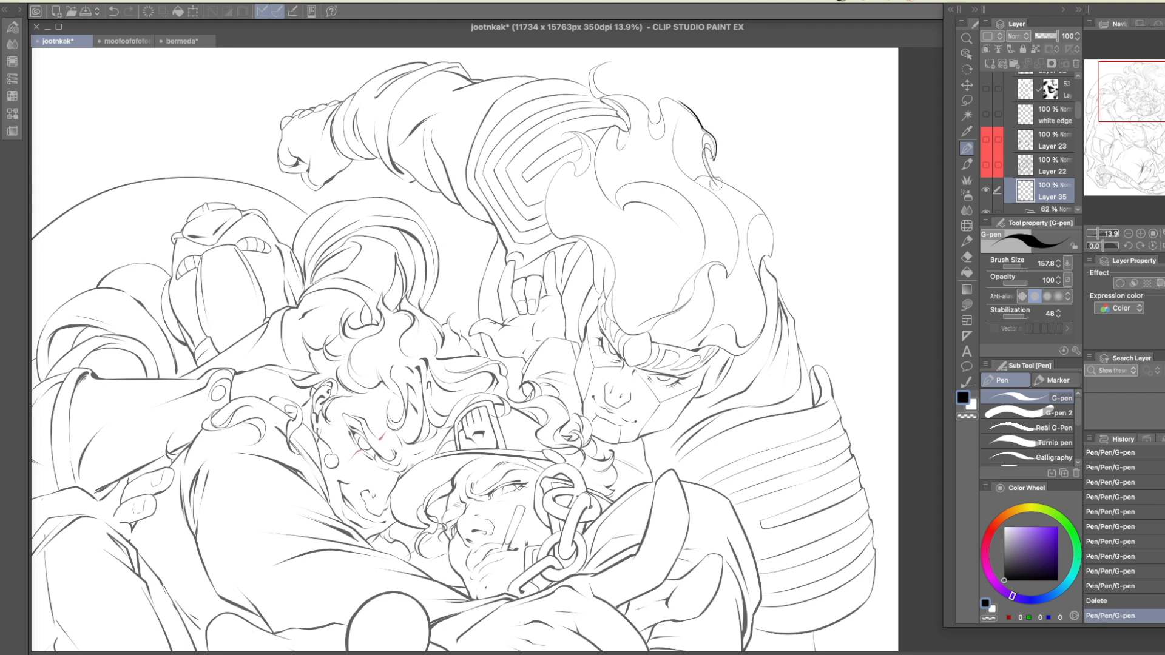
{"action": "key", "text": "ctrl+z"}
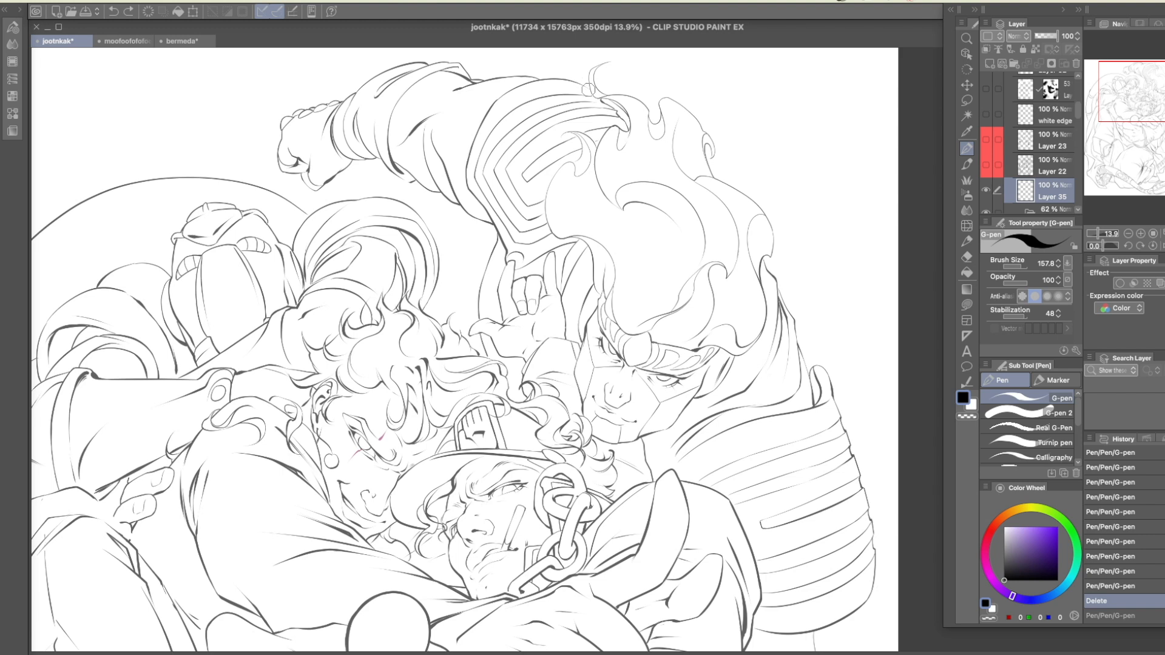
Try a thick tapering stroke along the capped figure's jaw and neck down to the arm, and undo it
{"action": "left_click_drag", "start_coordinate": [586, 309], "coordinate": [698, 313]}
{"action": "left_click_drag", "start_coordinate": [758, 344], "coordinate": [692, 326]}
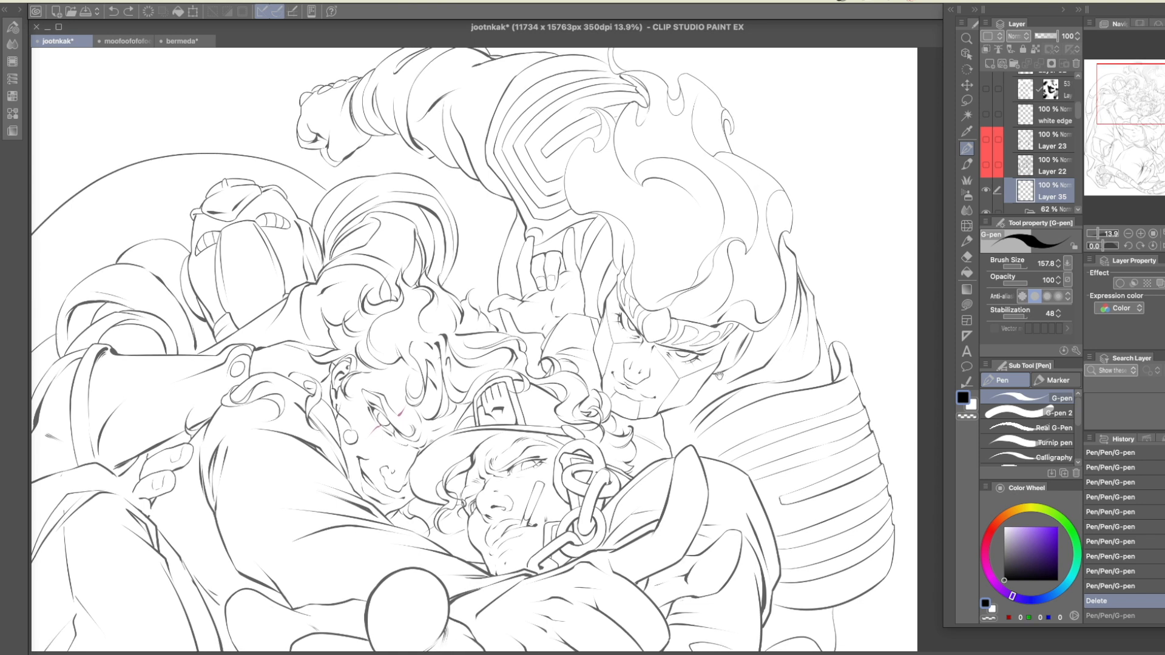
{"action": "scroll", "coordinate": [716, 369], "scroll_direction": "down", "scroll_amount": 5}
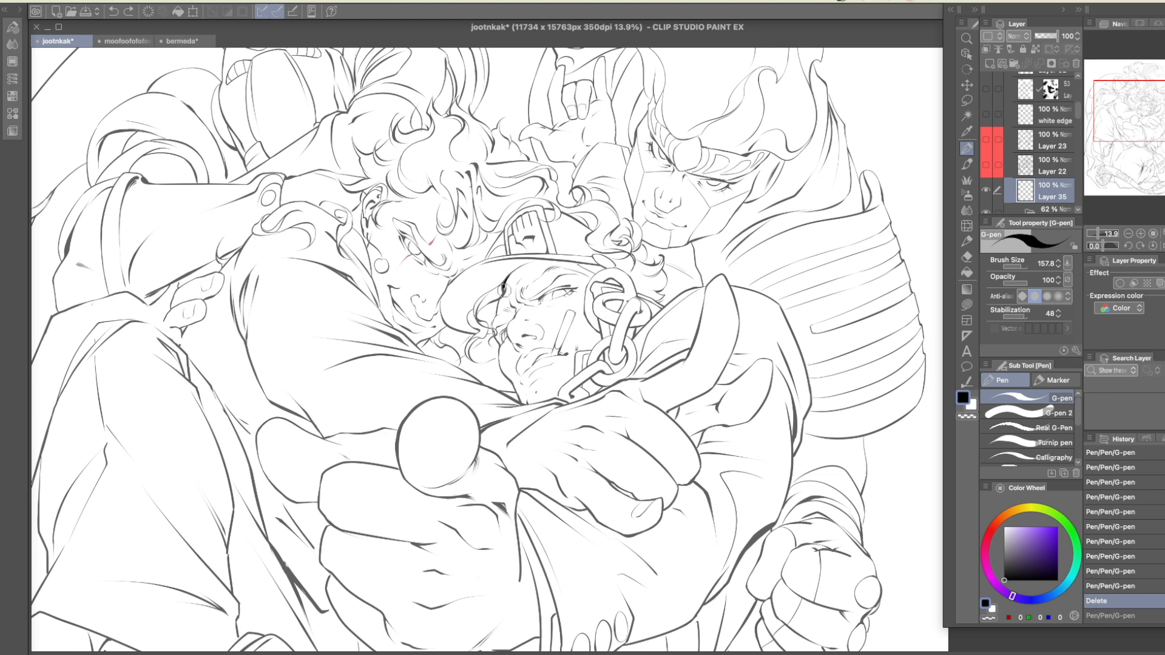
{"action": "mouse_move", "coordinate": [499, 342]}
{"action": "left_mouse_down"}
{"action": "mouse_move", "coordinate": [491, 332]}
{"action": "mouse_move", "coordinate": [528, 416]}
{"action": "left_mouse_up"}
{"action": "key", "text": "ctrl+z"}
{"action": "left_click_drag", "start_coordinate": [499, 355], "coordinate": [522, 405]}
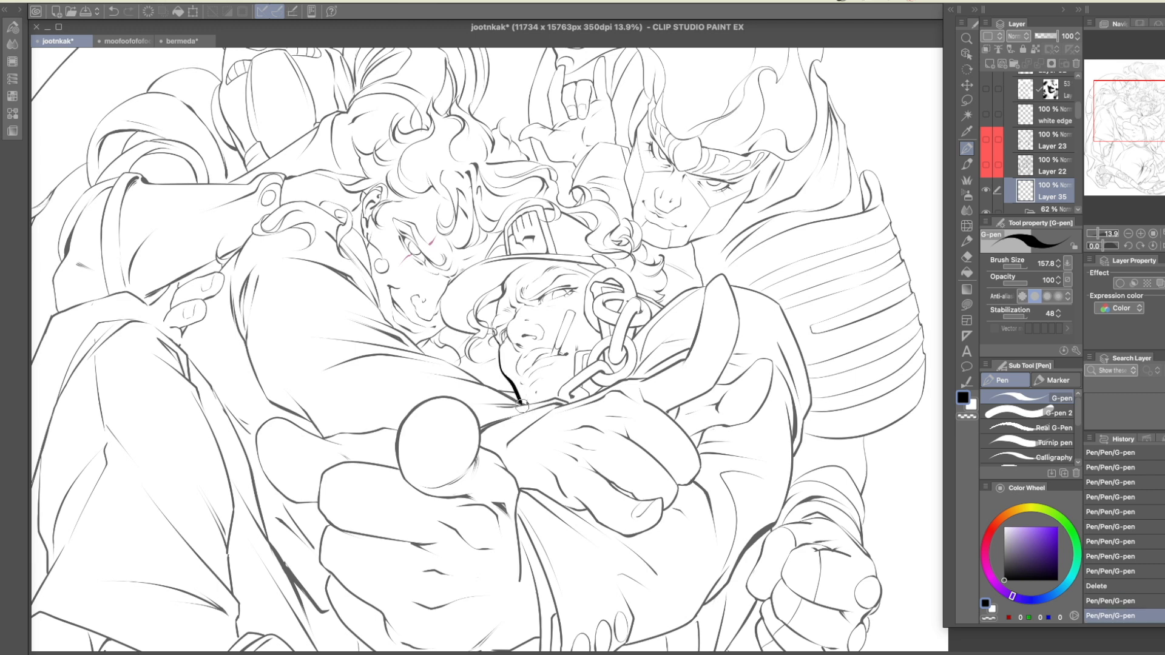
{"action": "left_click_drag", "start_coordinate": [721, 468], "coordinate": [718, 465]}
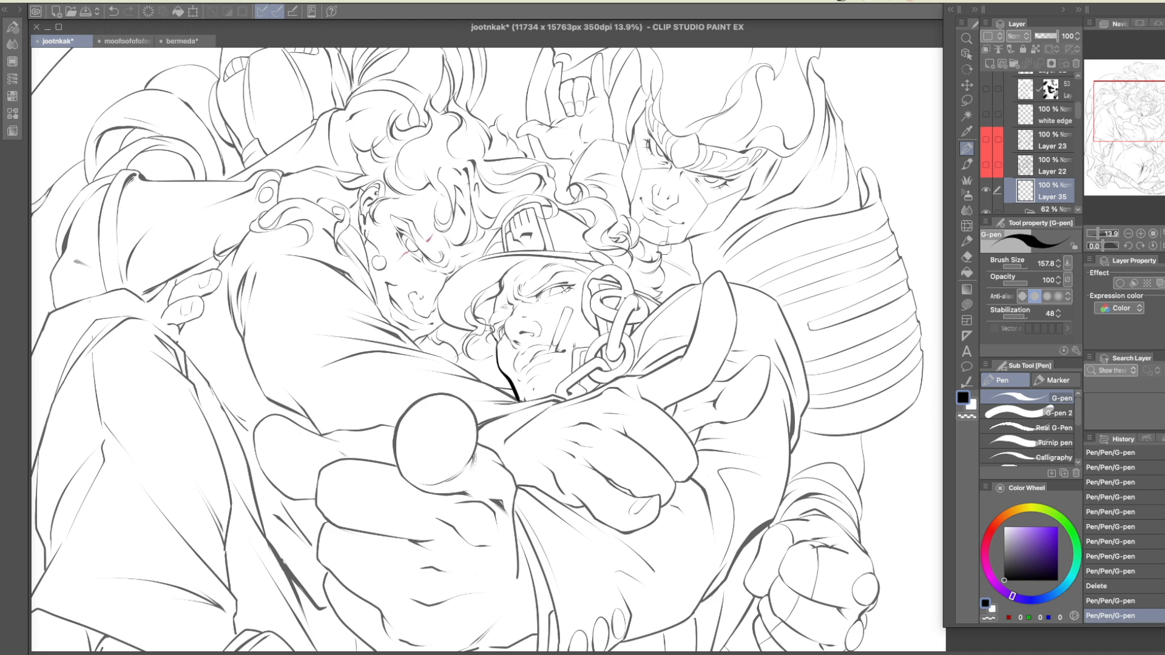
{"action": "key", "text": "ctrl+z"}
Try heavy curved strokes around the top link of the capped figure's chain earring, and undo the last stray mark
{"action": "mouse_move", "coordinate": [602, 281]}
{"action": "left_mouse_down"}
{"action": "mouse_move", "coordinate": [619, 282]}
{"action": "mouse_move", "coordinate": [613, 307]}
{"action": "left_mouse_up"}
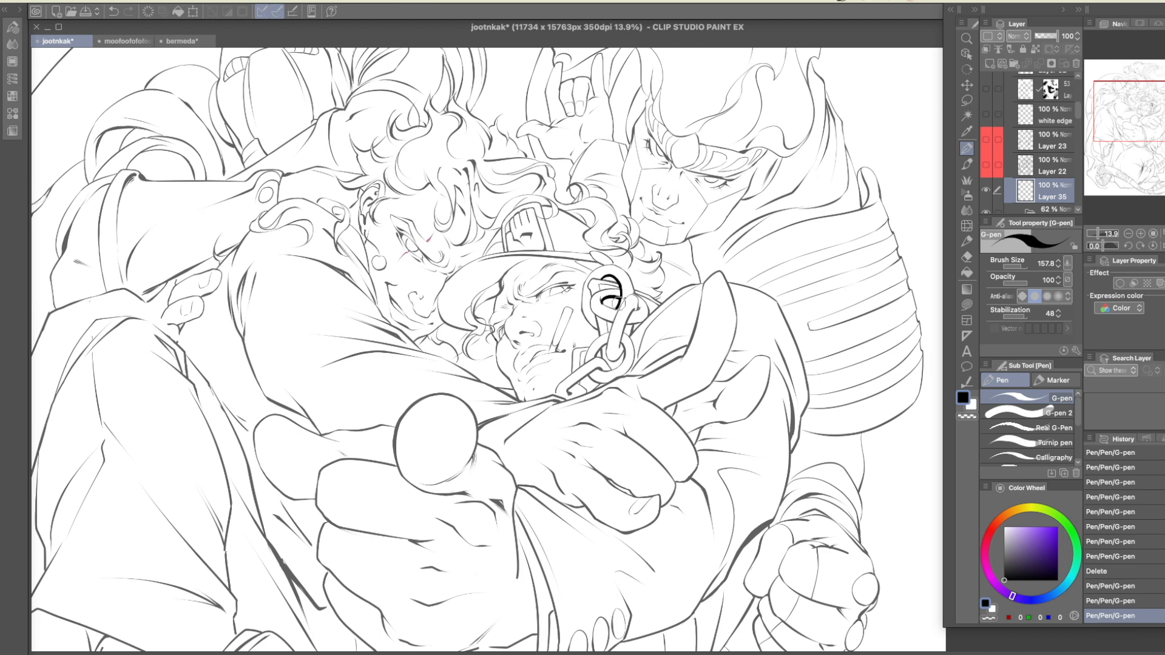
{"action": "left_click_drag", "start_coordinate": [756, 432], "coordinate": [730, 416]}
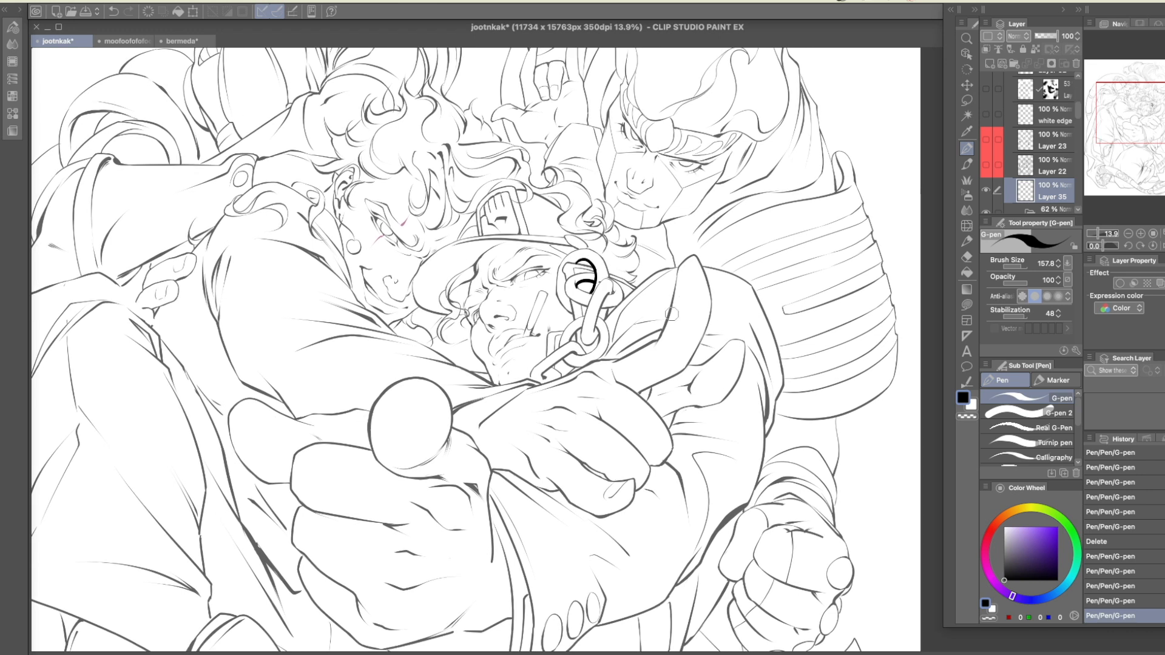
{"action": "mouse_move", "coordinate": [655, 342]}
{"action": "left_mouse_down"}
{"action": "mouse_move", "coordinate": [671, 301]}
{"action": "mouse_move", "coordinate": [657, 340]}
{"action": "left_mouse_up"}
{"action": "key", "text": "super+z"}
{"action": "scroll", "coordinate": [723, 421], "scroll_direction": "down", "scroll_amount": 1}
{"action": "key", "text": "super+z"}
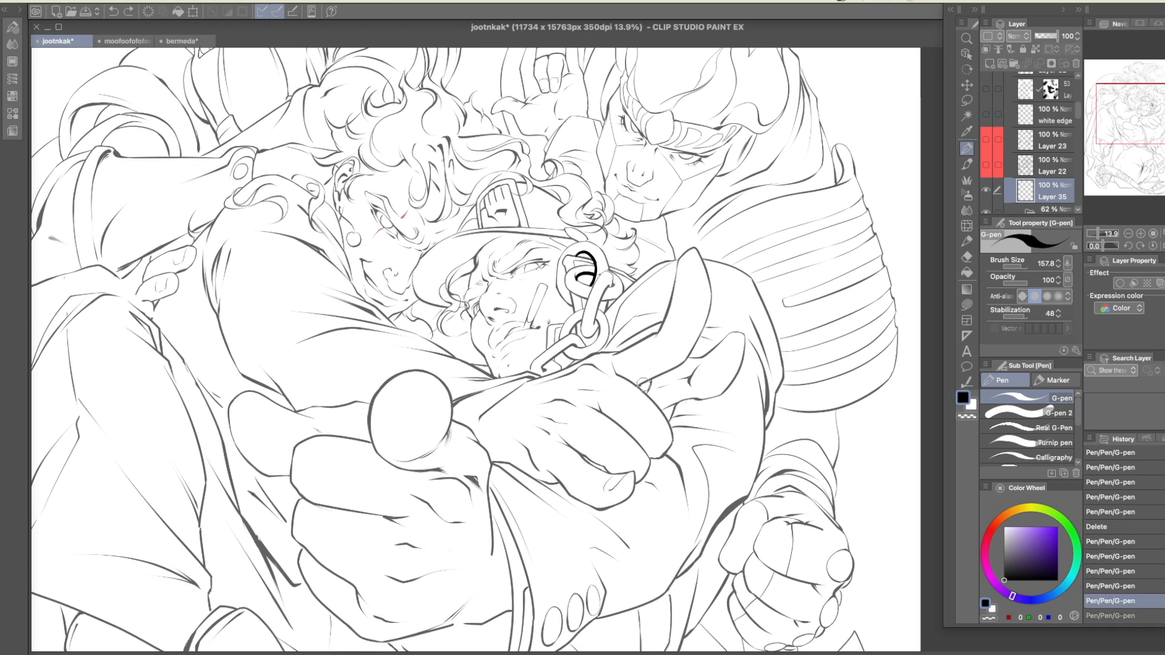
Try thick tapering strokes along the raised finger's edge and the outer sleeve, and clear all demonstration strokes from Layer 35
{"action": "mouse_move", "coordinate": [641, 389]}
{"action": "left_mouse_down"}
{"action": "mouse_move", "coordinate": [691, 350]}
{"action": "mouse_move", "coordinate": [709, 303]}
{"action": "left_mouse_up"}
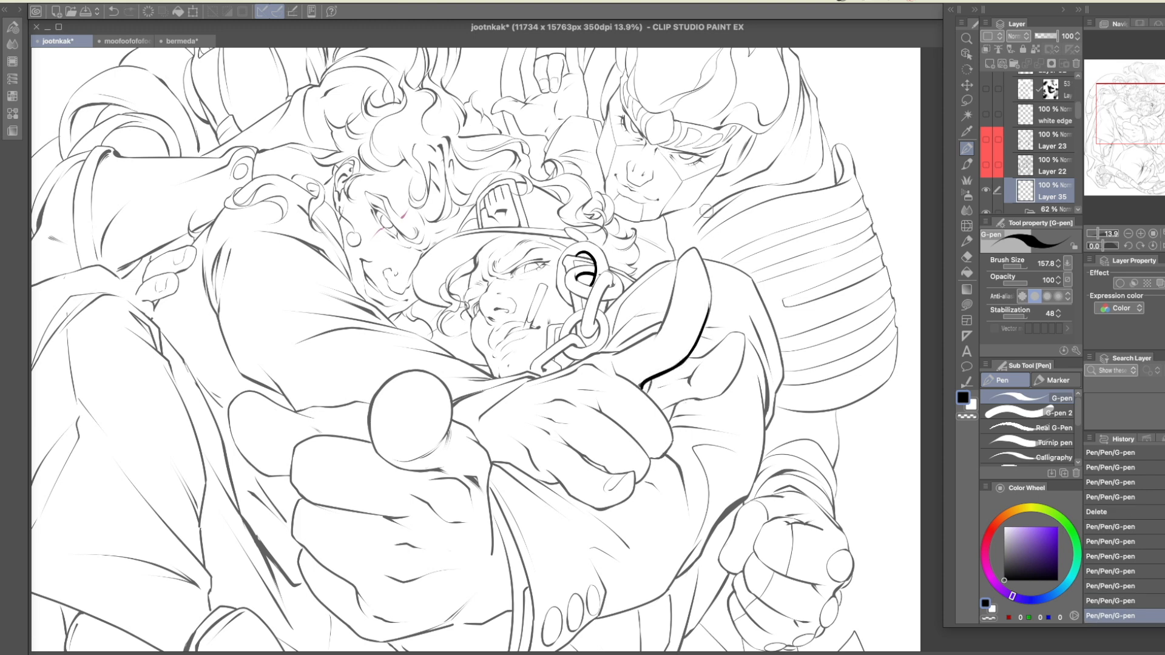
{"action": "mouse_move", "coordinate": [217, 312]}
{"action": "left_mouse_down"}
{"action": "mouse_move", "coordinate": [241, 373]}
{"action": "mouse_move", "coordinate": [304, 417]}
{"action": "left_mouse_up"}
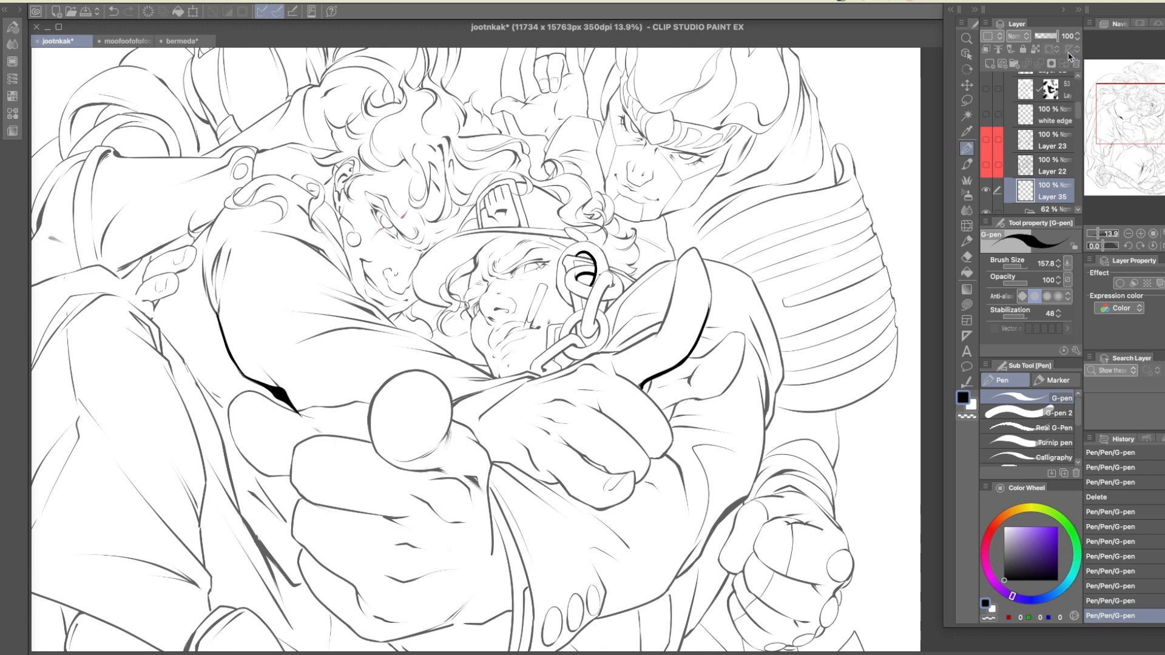
{"action": "left_click", "coordinate": [148, 12]}
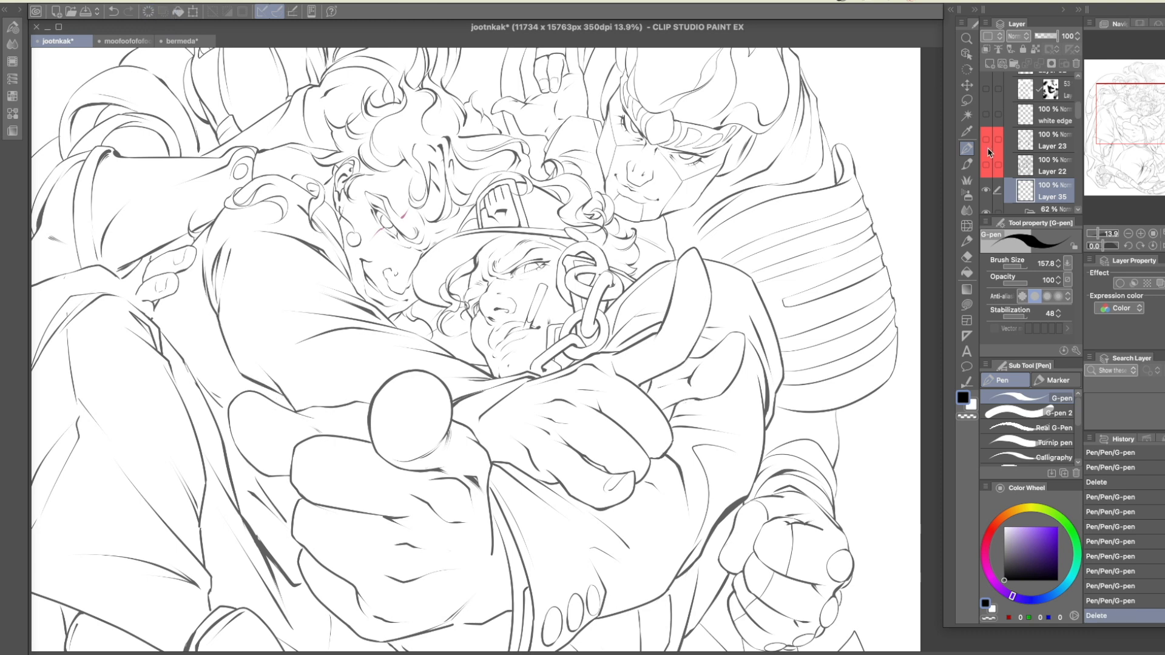
Show the heavy outlines on Layer 22 and make that layer active
{"action": "left_click", "coordinate": [986, 166]}
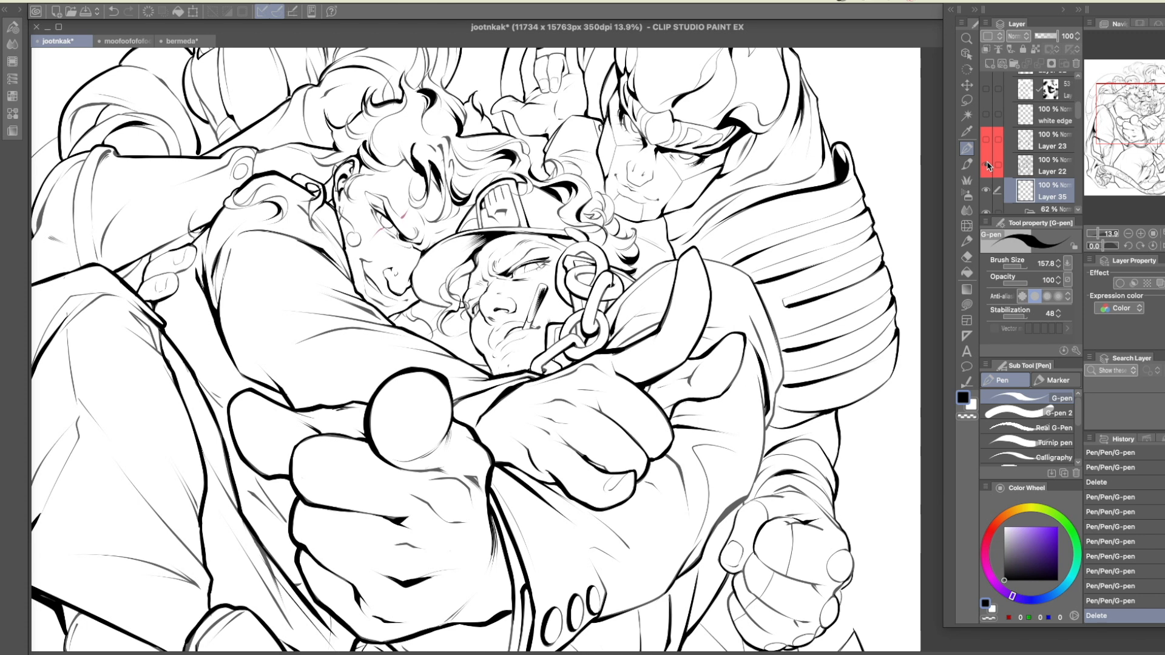
{"action": "left_click", "coordinate": [1038, 165]}
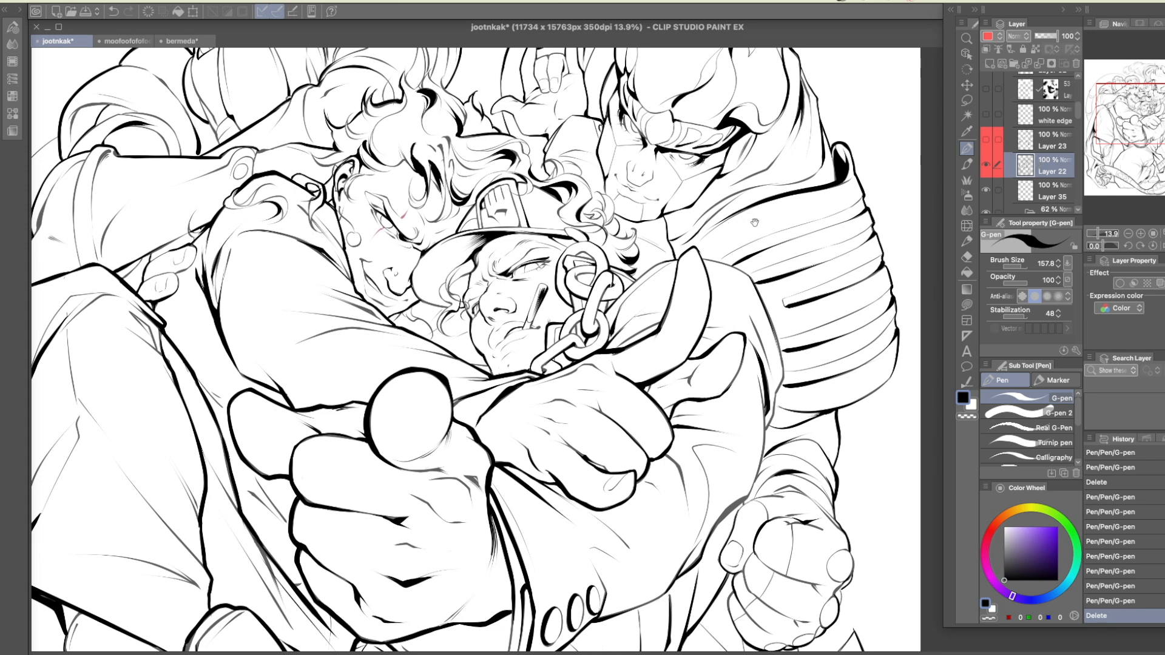
{"action": "left_click_drag", "start_coordinate": [755, 223], "coordinate": [758, 341]}
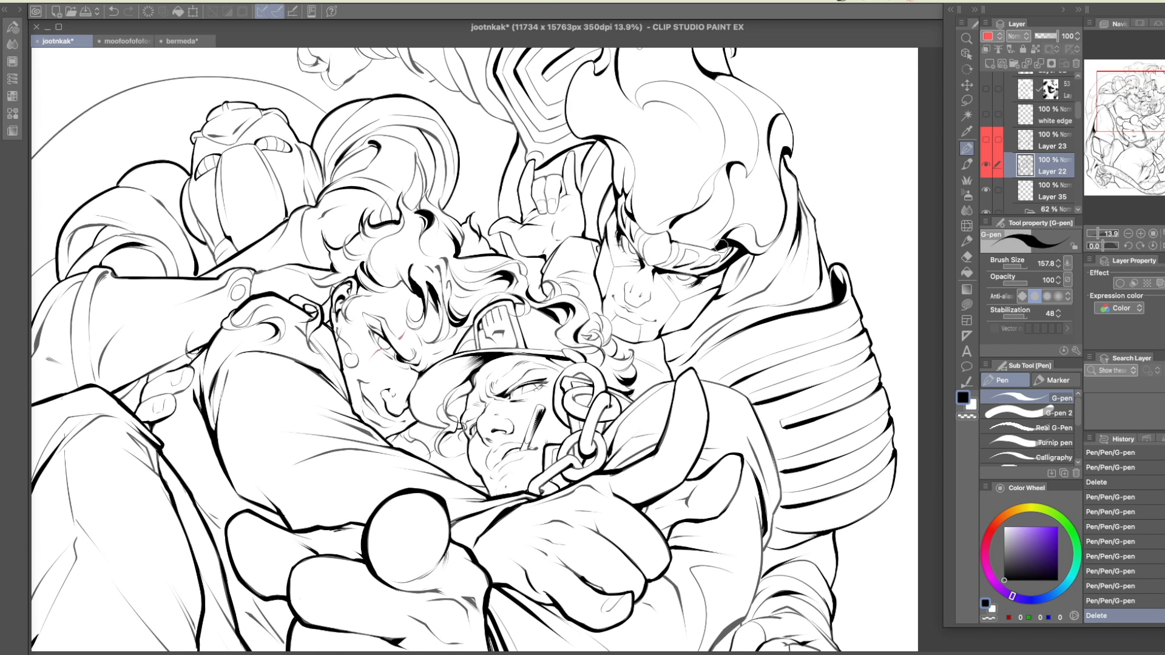
Try marks at the black junctions in the flame-like hair and the curly hair, and undo them
{"action": "left_click_drag", "start_coordinate": [726, 238], "coordinate": [763, 255]}
{"action": "mouse_move", "coordinate": [839, 294]}
{"action": "left_mouse_down"}
{"action": "mouse_move", "coordinate": [833, 270]}
{"action": "mouse_move", "coordinate": [838, 292]}
{"action": "left_mouse_up"}
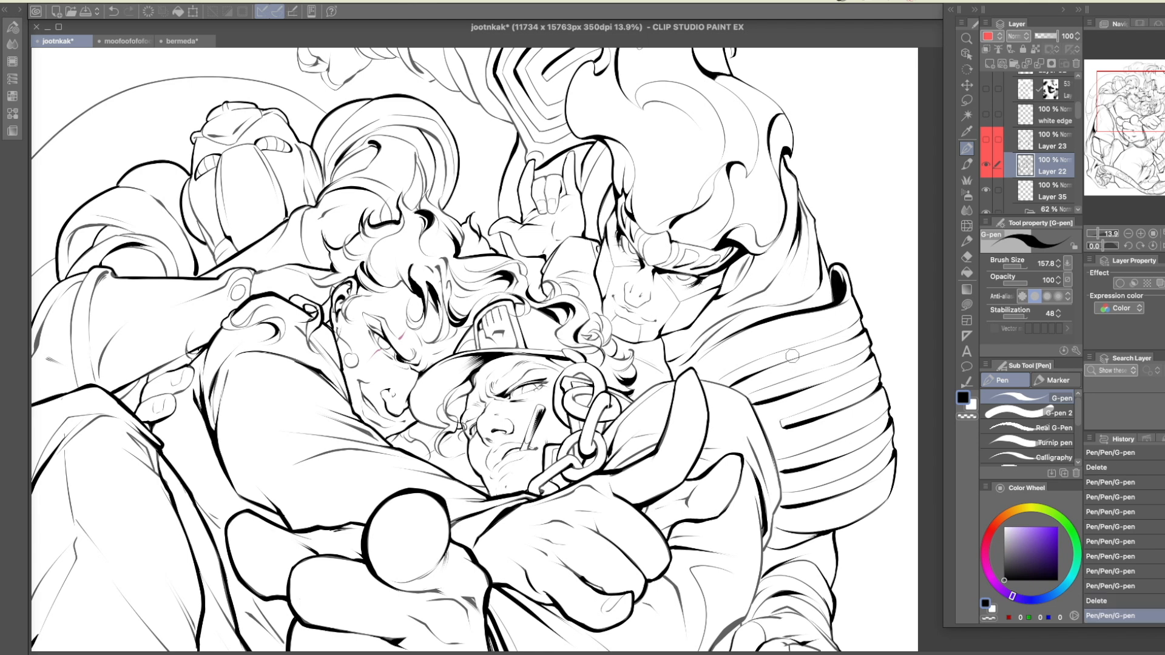
{"action": "key", "text": "ctrl+z"}
{"action": "scroll", "coordinate": [610, 282], "scroll_direction": "down", "scroll_amount": 1}
{"action": "left_click_drag", "start_coordinate": [422, 224], "coordinate": [433, 281]}
{"action": "key", "text": "ctrl+z"}
{"action": "left_click_drag", "start_coordinate": [419, 236], "coordinate": [431, 253]}
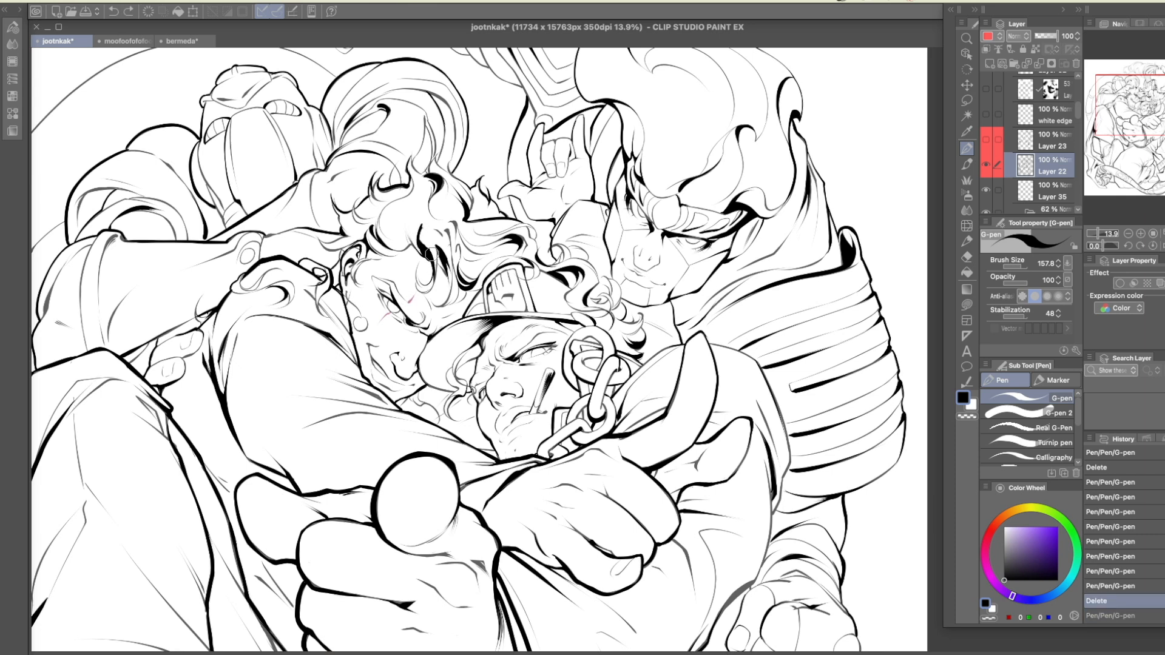
{"action": "left_click_drag", "start_coordinate": [431, 253], "coordinate": [432, 264]}
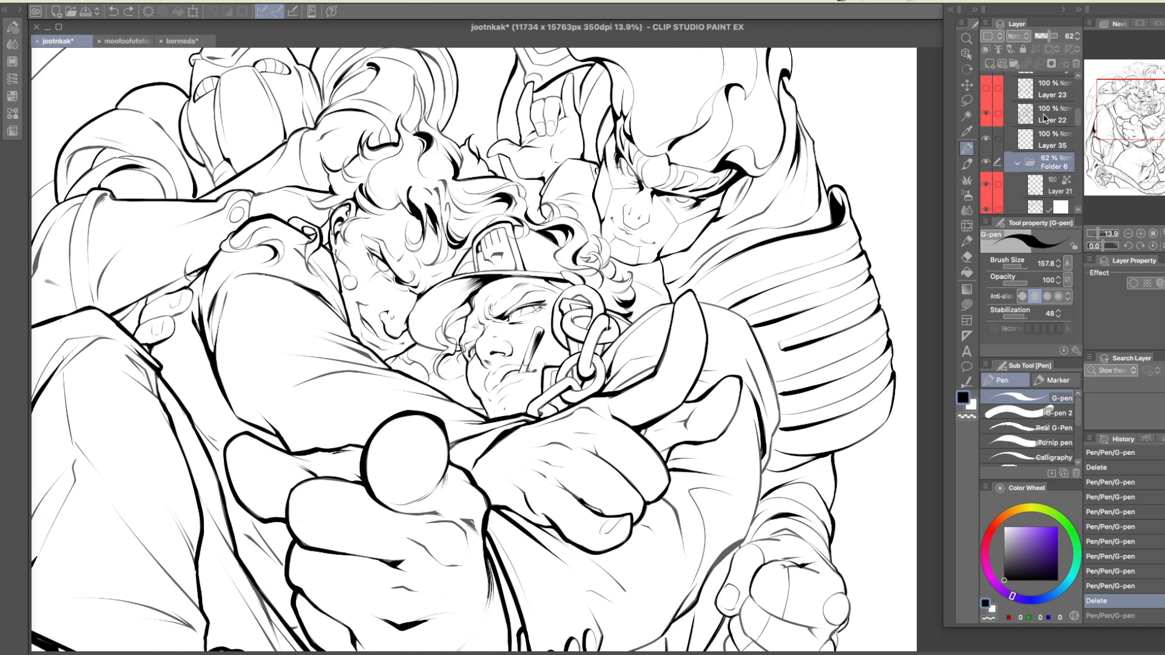
Fade the base line art in Folder 6 to 22% opacity and examine the heavy outlines across the whole illustration
{"action": "left_click_drag", "start_coordinate": [1043, 39], "coordinate": [1041, 41]}
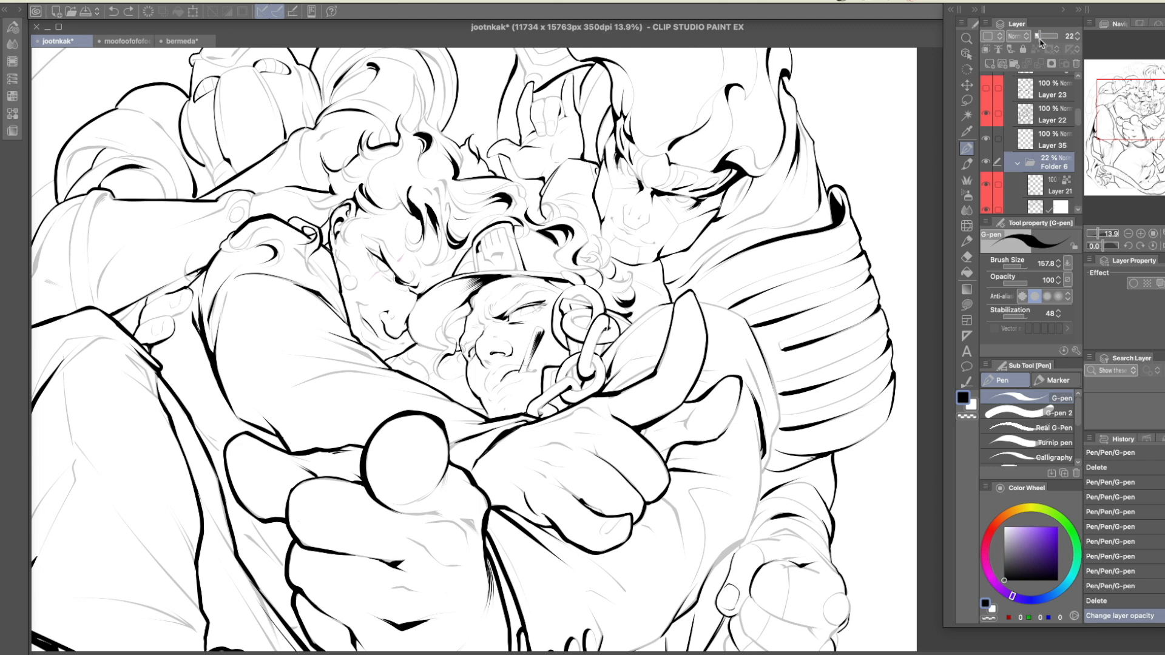
{"action": "left_click", "coordinate": [1095, 235]}
{"action": "mouse_move", "coordinate": [1126, 142]}
{"action": "left_mouse_down"}
{"action": "mouse_move", "coordinate": [1132, 166]}
{"action": "mouse_move", "coordinate": [1122, 159]}
{"action": "left_mouse_up"}
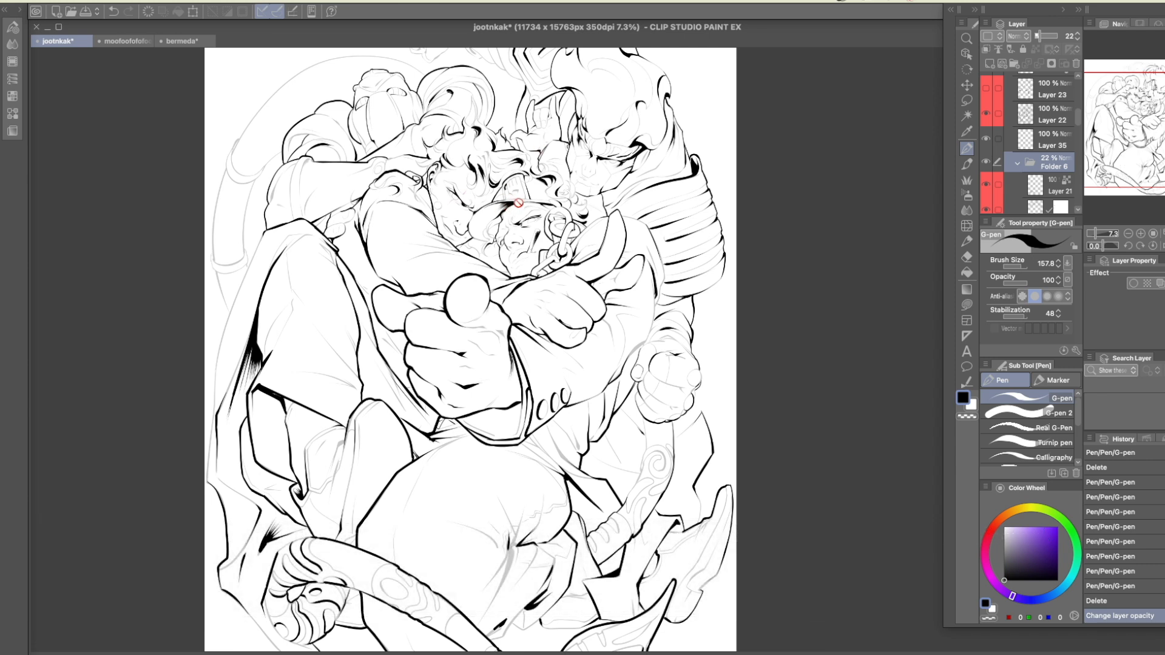
{"action": "scroll", "coordinate": [270, 288], "scroll_direction": "down", "scroll_amount": 2}
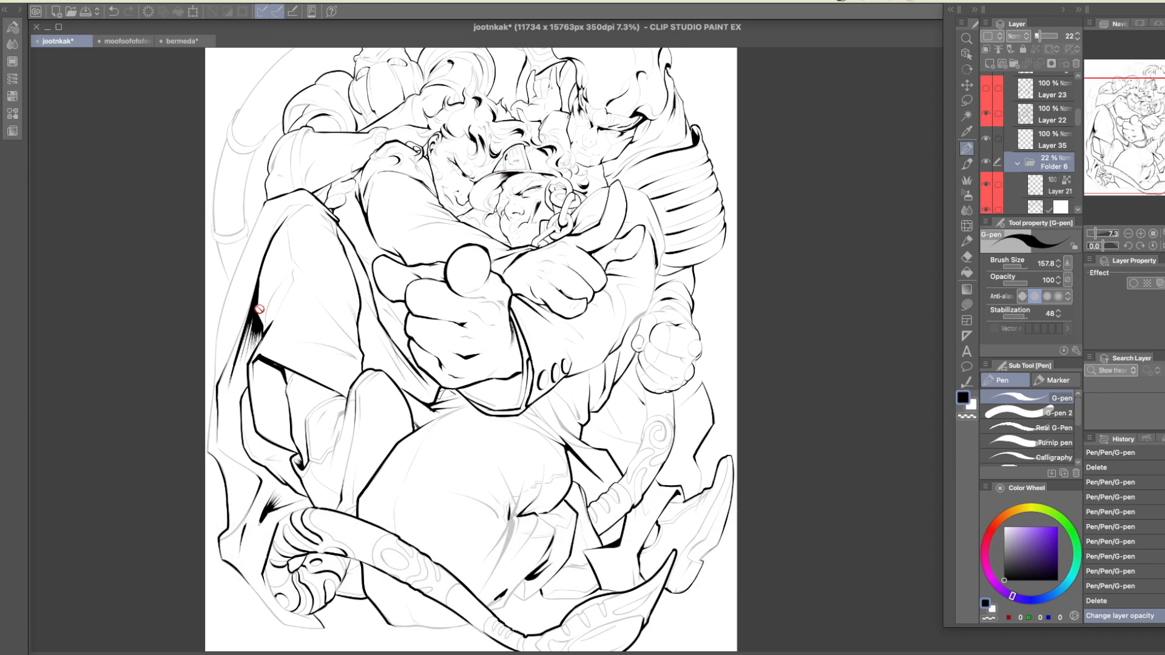
{"action": "mouse_move", "coordinate": [739, 313]}
{"action": "left_mouse_down"}
{"action": "mouse_move", "coordinate": [734, 286]}
{"action": "mouse_move", "coordinate": [745, 334]}
{"action": "left_mouse_up"}
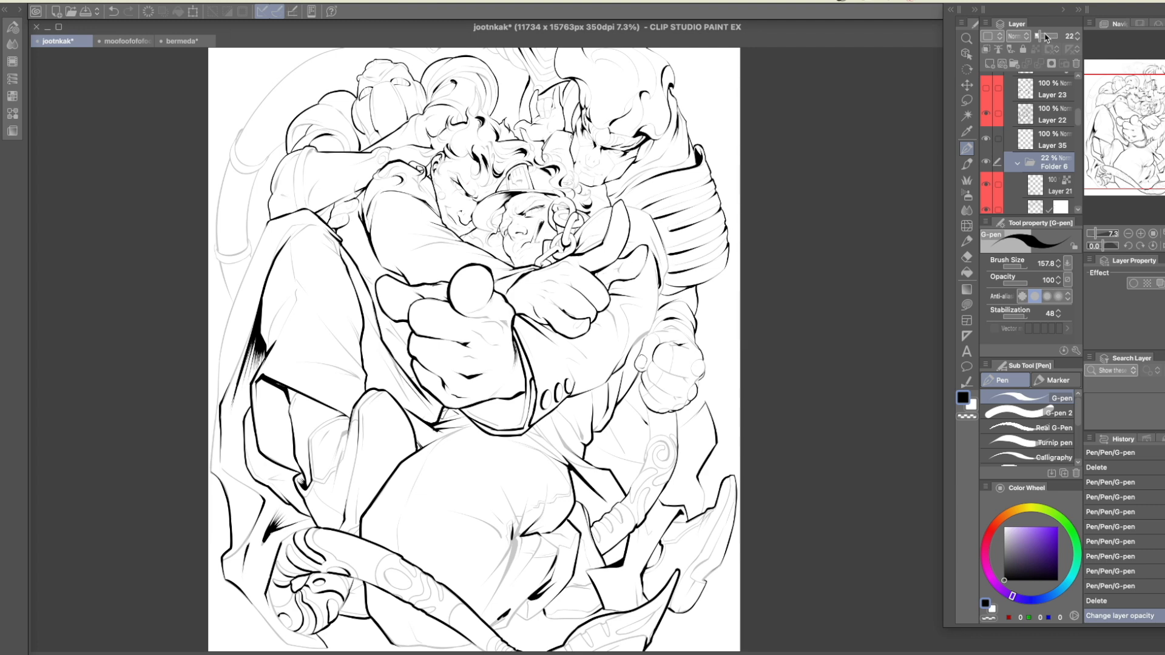
Set Folder 6 to 100% opacity, then show the rendering on Layer 23 and make that layer active
{"action": "left_click_drag", "start_coordinate": [1048, 38], "coordinate": [1068, 37]}
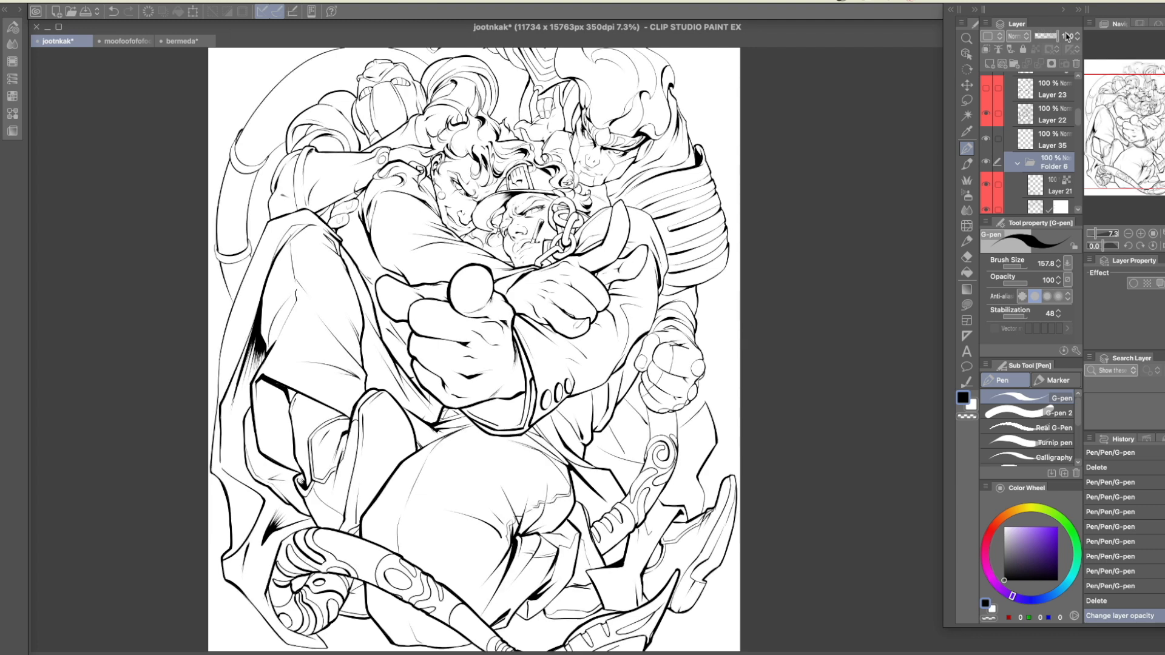
{"action": "left_click", "coordinate": [986, 89]}
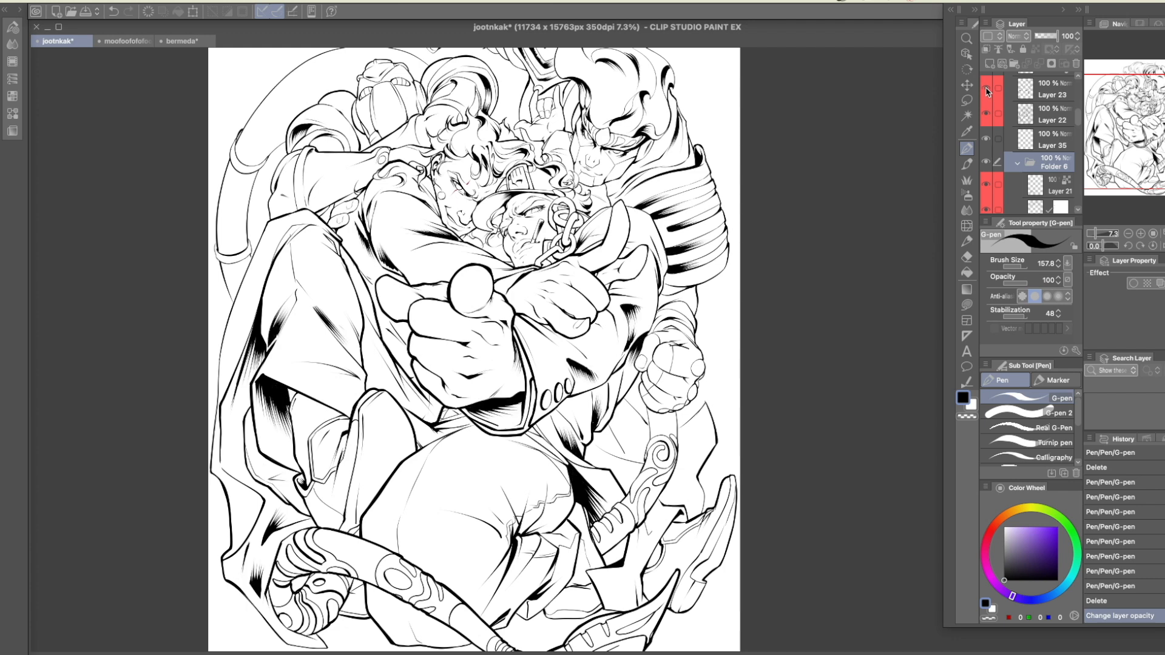
{"action": "left_click", "coordinate": [1027, 94]}
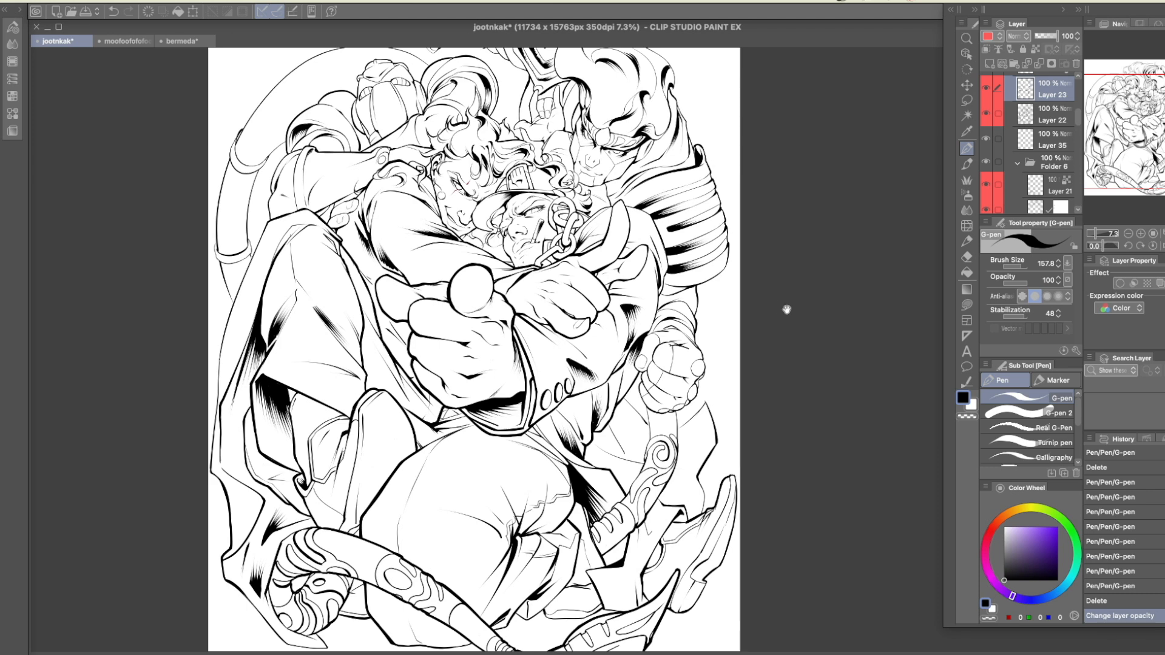
Examine the feathered black rendering on the sleeve folds and cuff up close, and against the full illustration
{"action": "scroll", "coordinate": [792, 309], "scroll_direction": "left", "scroll_amount": 2}
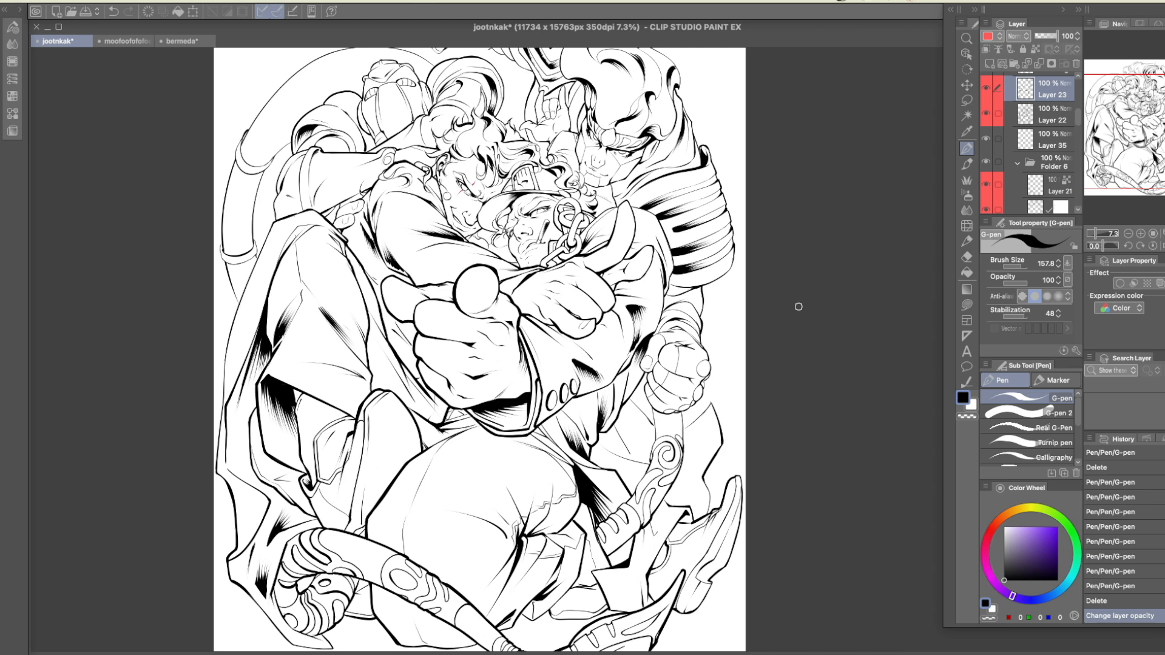
{"action": "left_click", "coordinate": [1141, 234]}
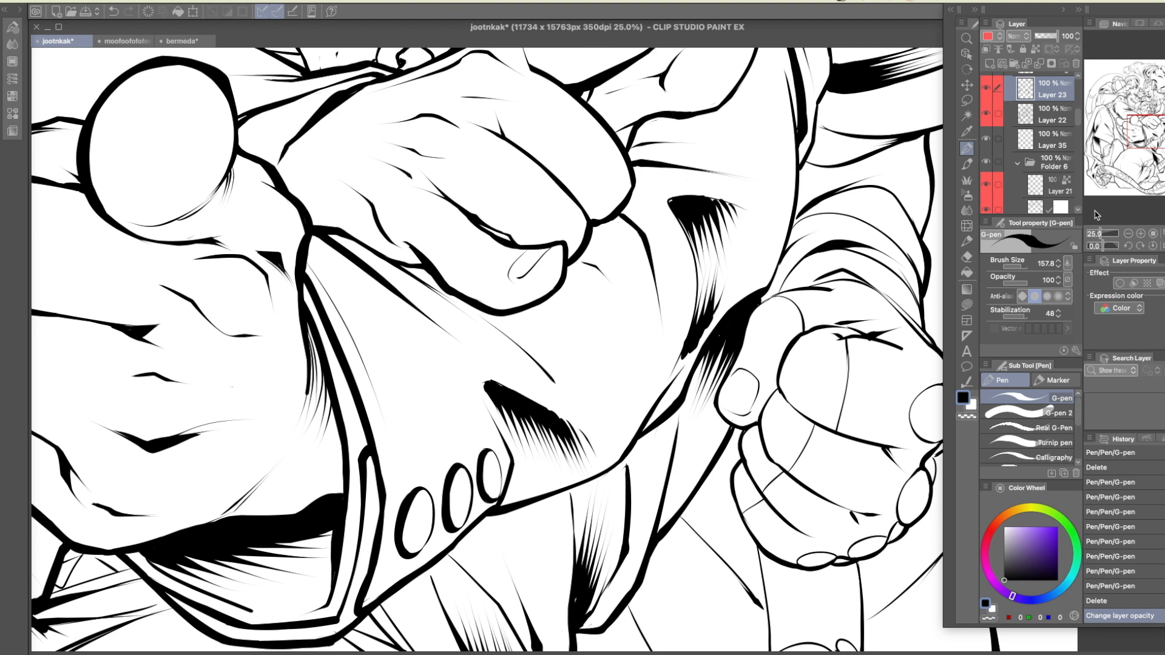
{"action": "left_click_drag", "start_coordinate": [752, 406], "coordinate": [706, 477]}
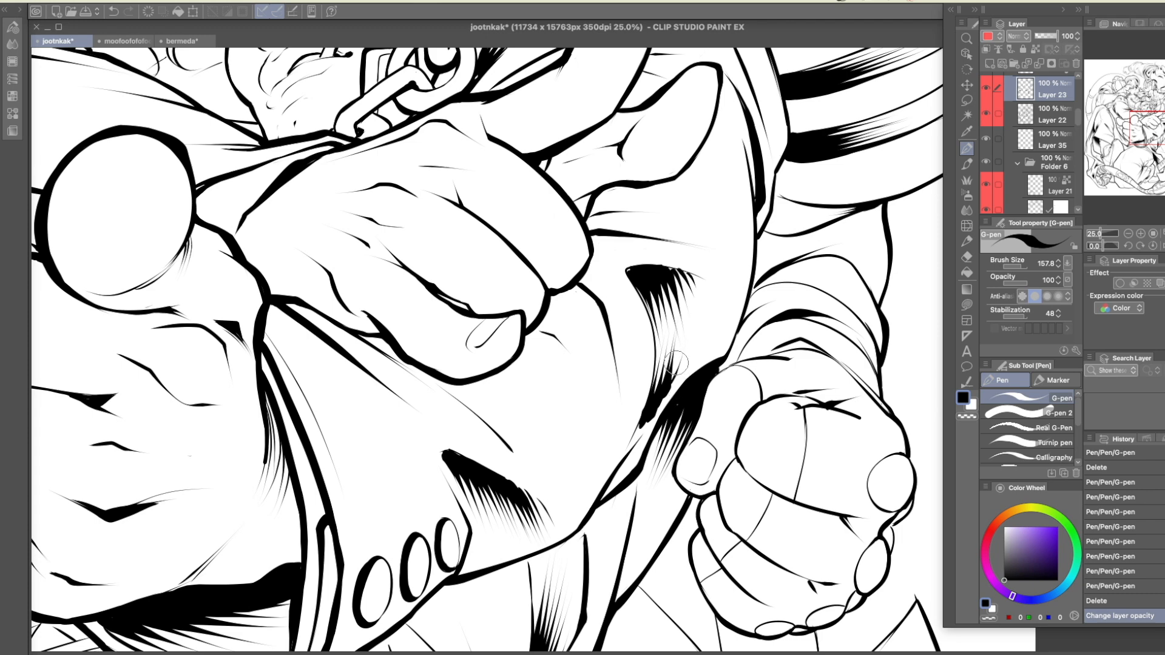
{"action": "left_click_drag", "start_coordinate": [671, 321], "coordinate": [763, 410]}
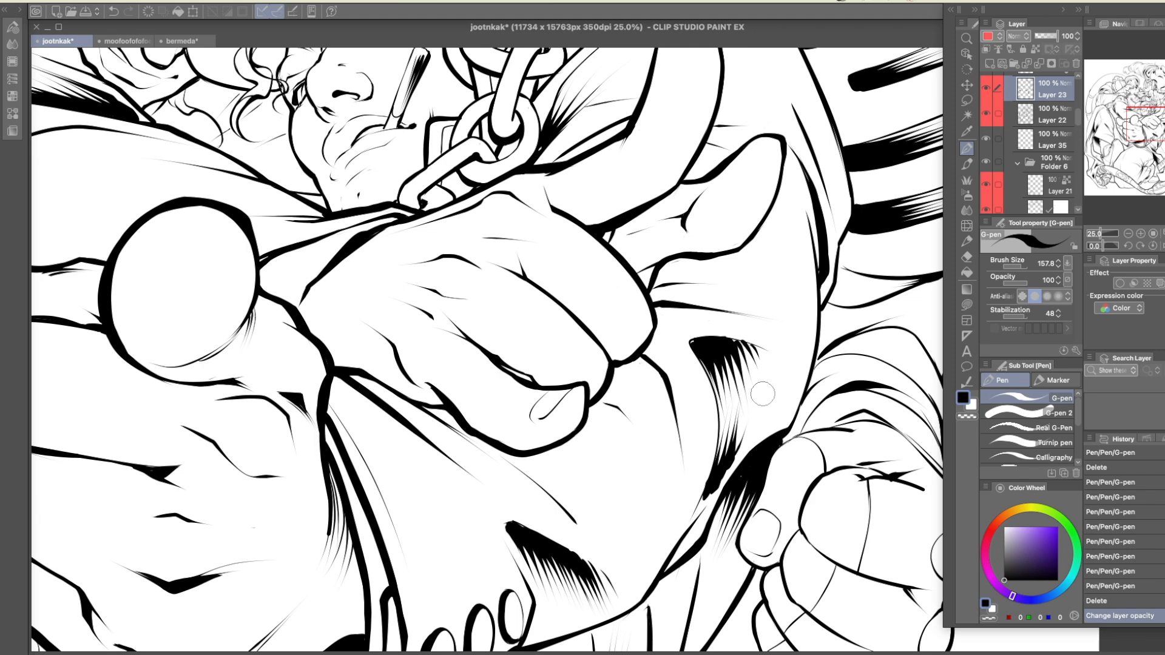
{"action": "left_click_drag", "start_coordinate": [1099, 238], "coordinate": [1096, 235]}
{"action": "mouse_move", "coordinate": [863, 286]}
{"action": "left_mouse_down"}
{"action": "mouse_move", "coordinate": [884, 312]}
{"action": "mouse_move", "coordinate": [884, 278]}
{"action": "mouse_move", "coordinate": [870, 277]}
{"action": "left_mouse_up"}
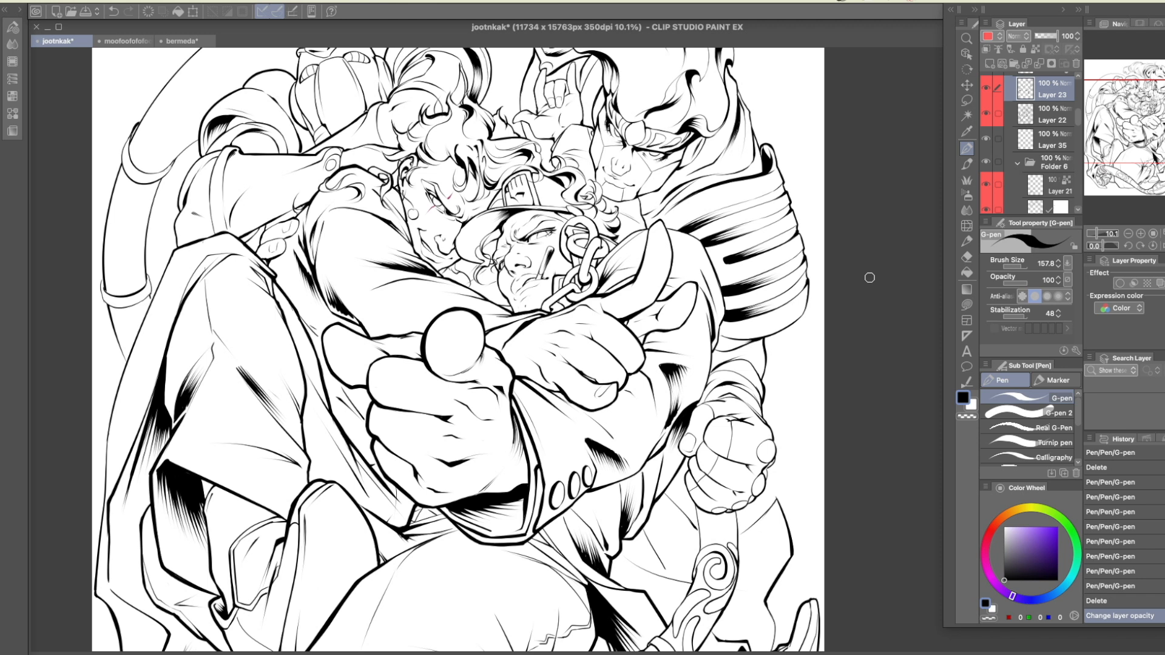
{"action": "left_click_drag", "start_coordinate": [852, 276], "coordinate": [866, 334]}
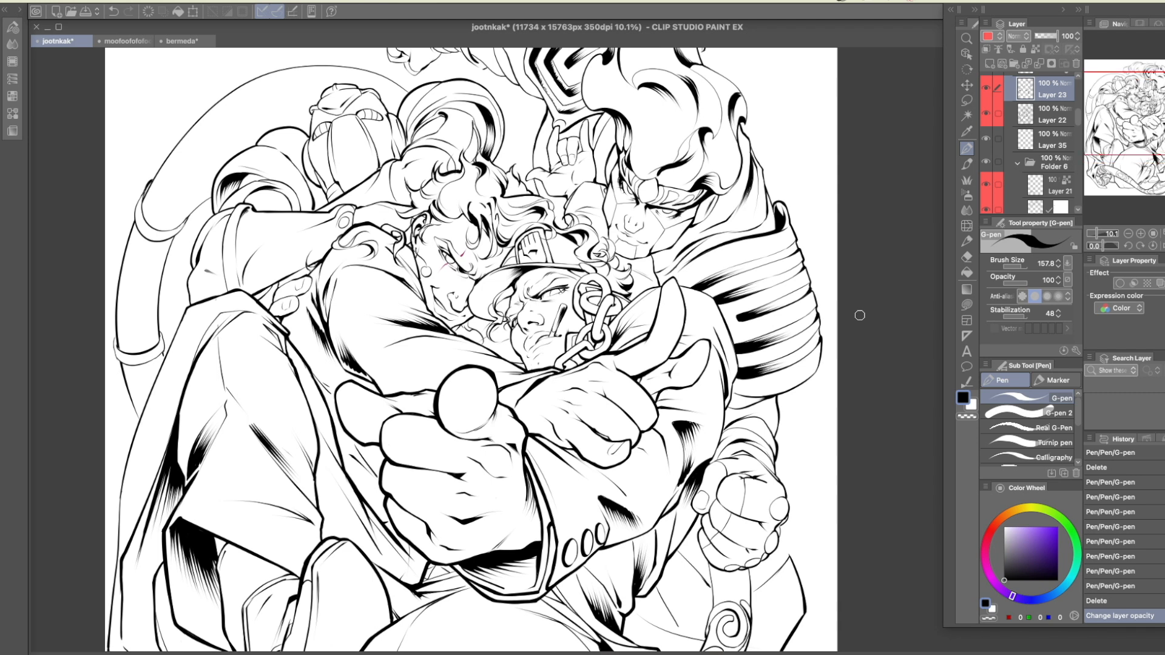
{"action": "left_click_drag", "start_coordinate": [853, 282], "coordinate": [850, 271]}
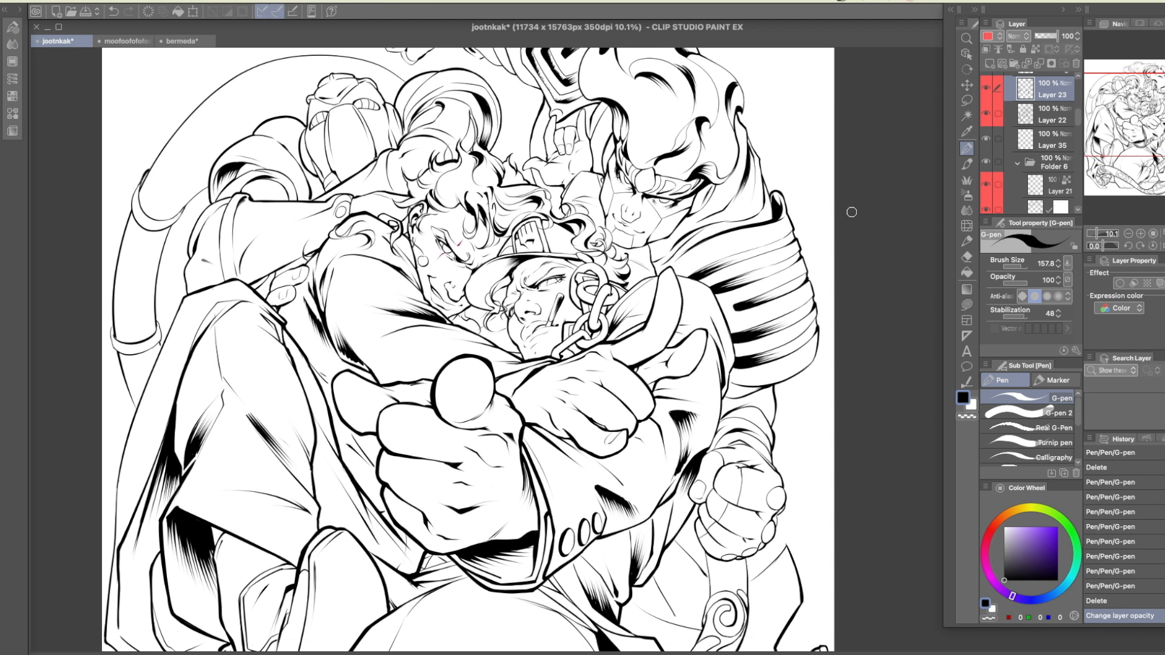
Fade Folder 6 to 19% opacity and toggle Layers 23 and 22 off and on to compare rendering with outlines
{"action": "left_click", "coordinate": [1053, 162]}
{"action": "left_click_drag", "start_coordinate": [1056, 36], "coordinate": [1042, 38]}
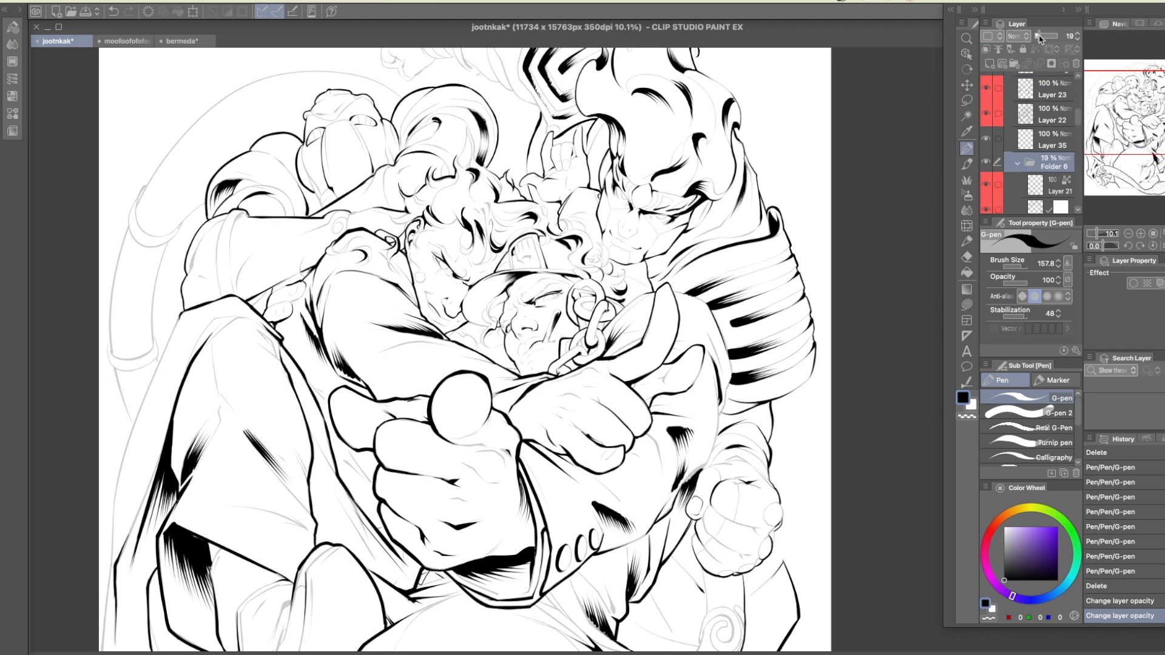
{"action": "left_click", "coordinate": [987, 91]}
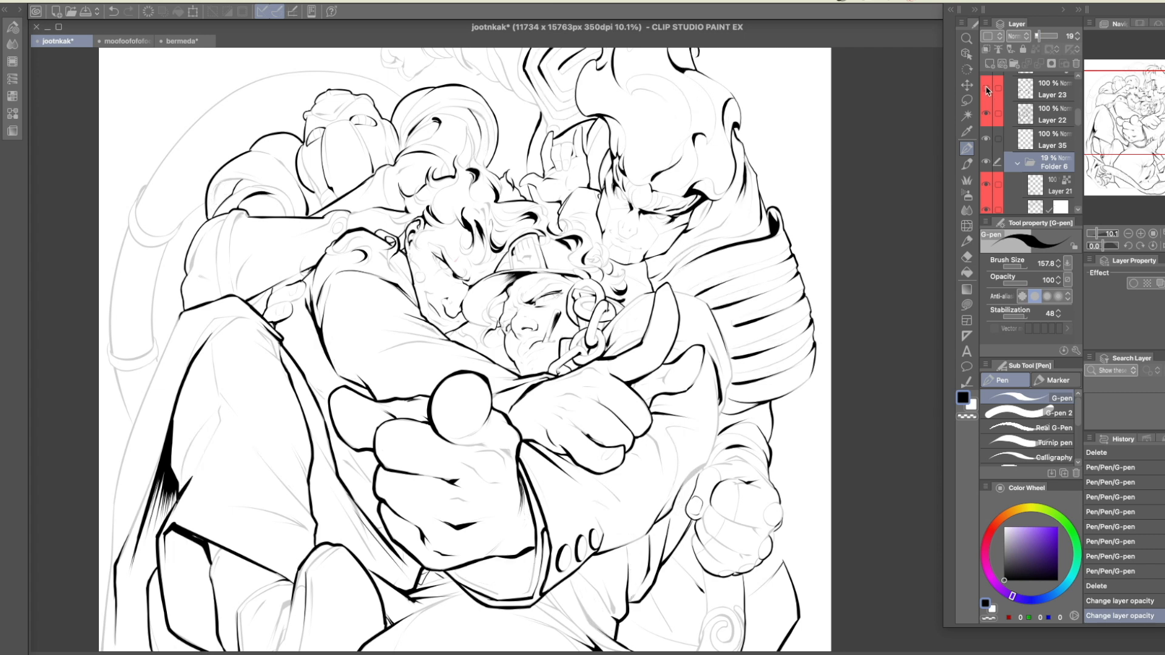
{"action": "left_click", "coordinate": [987, 91]}
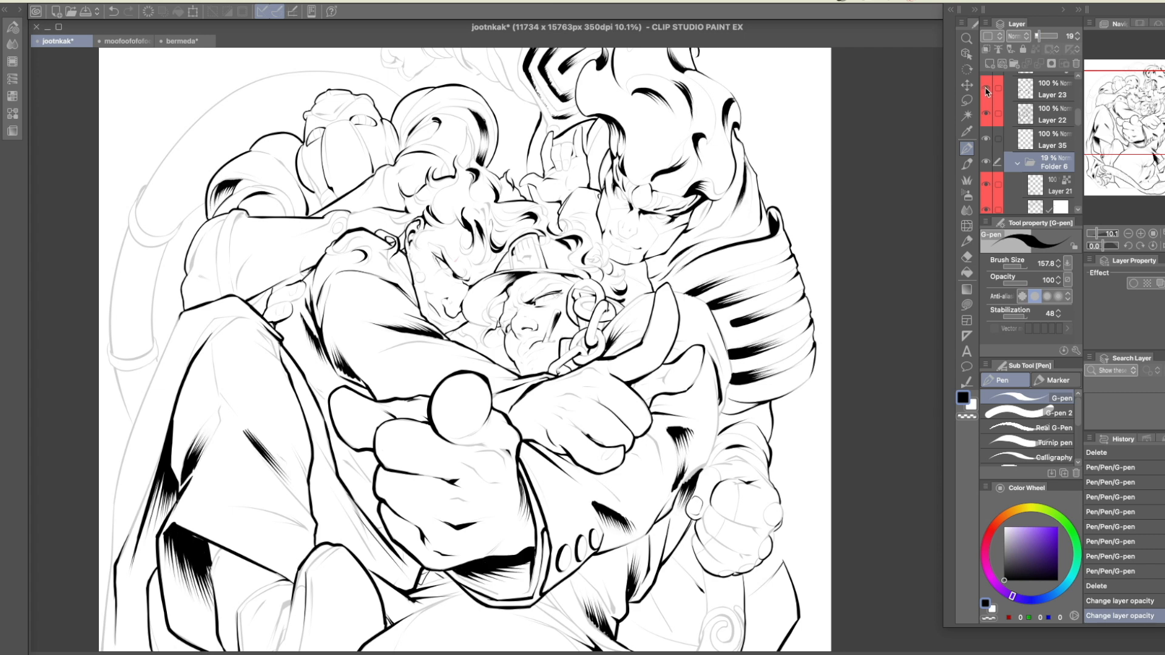
{"action": "left_click", "coordinate": [987, 91]}
{"action": "left_click", "coordinate": [987, 91]}
{"action": "left_click", "coordinate": [987, 114]}
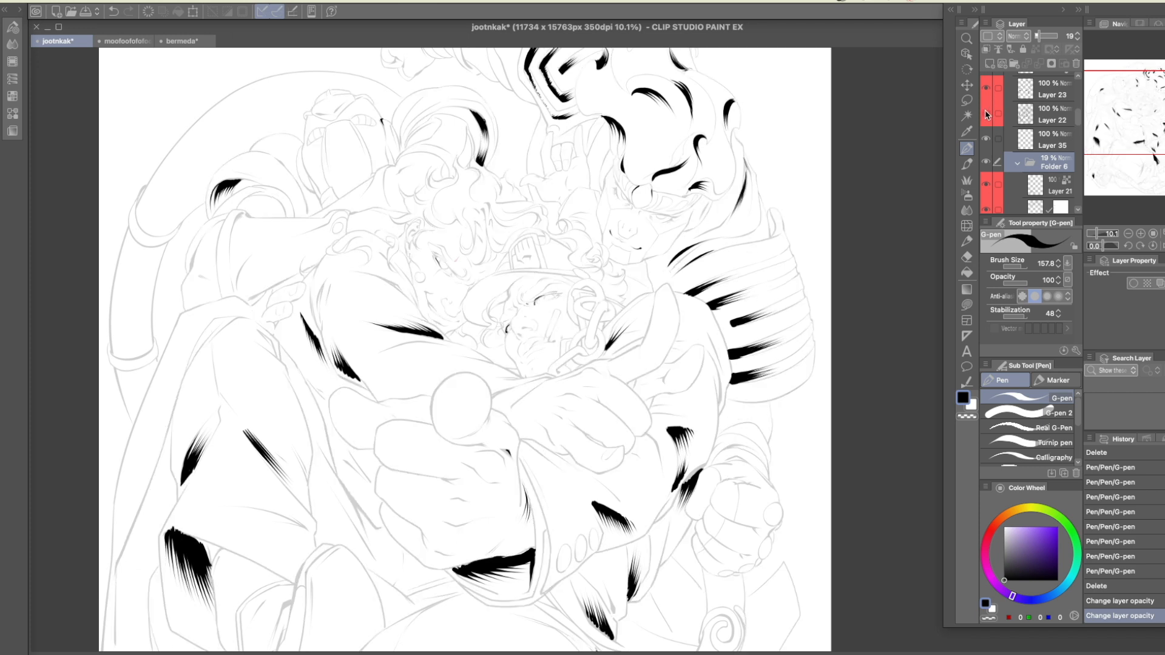
{"action": "left_click", "coordinate": [987, 114]}
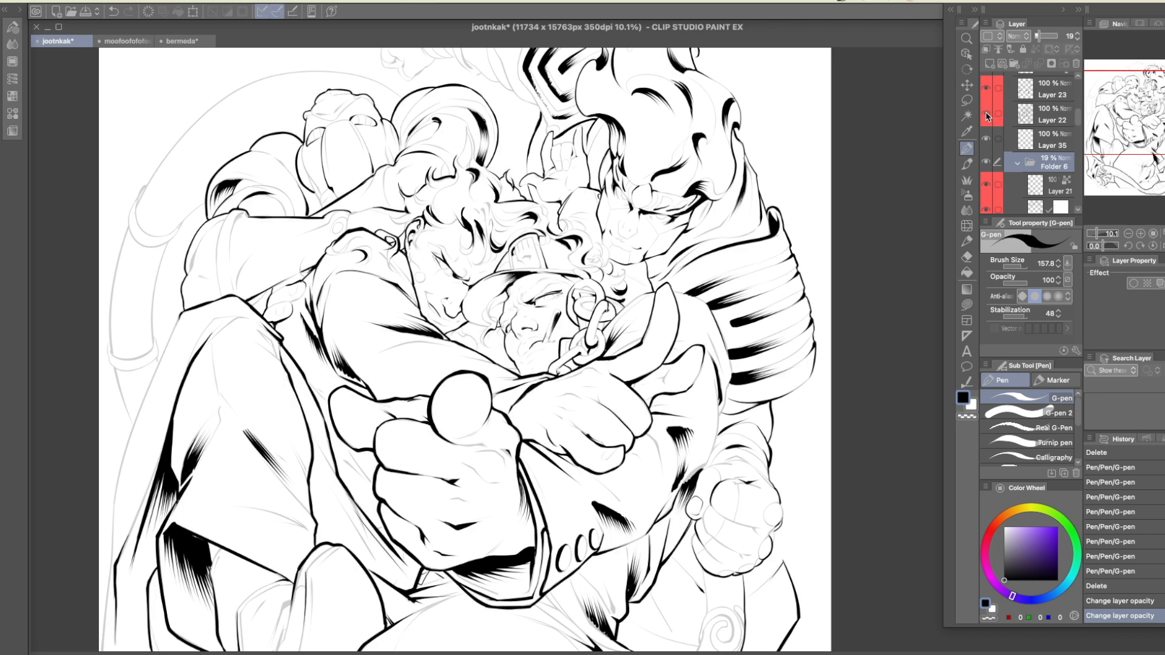
{"action": "left_click", "coordinate": [987, 91]}
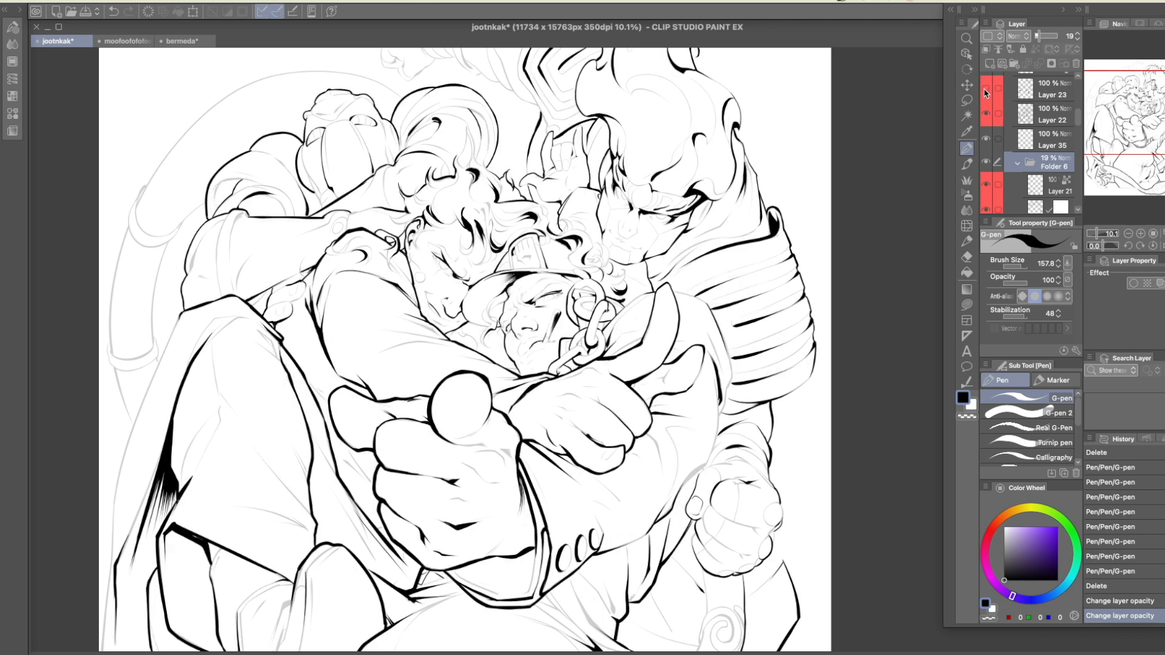
{"action": "left_click", "coordinate": [985, 91]}
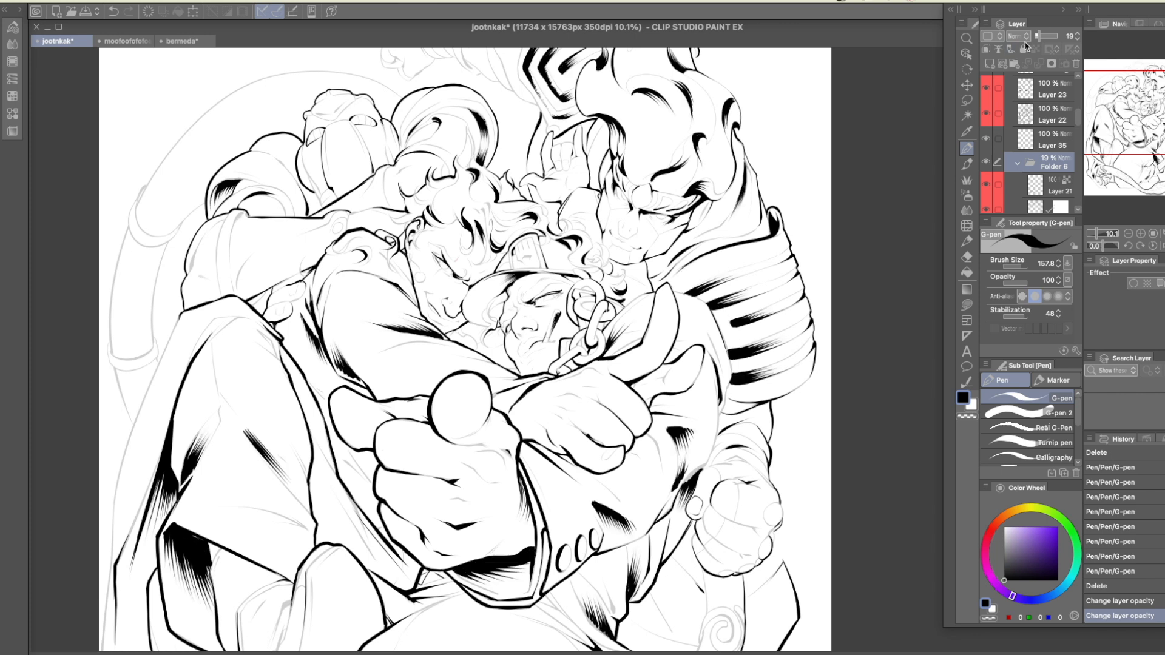
Restore Folder 6 to 100% opacity and make the empty Layer 35 active again
{"action": "left_click_drag", "start_coordinate": [1039, 36], "coordinate": [1059, 36]}
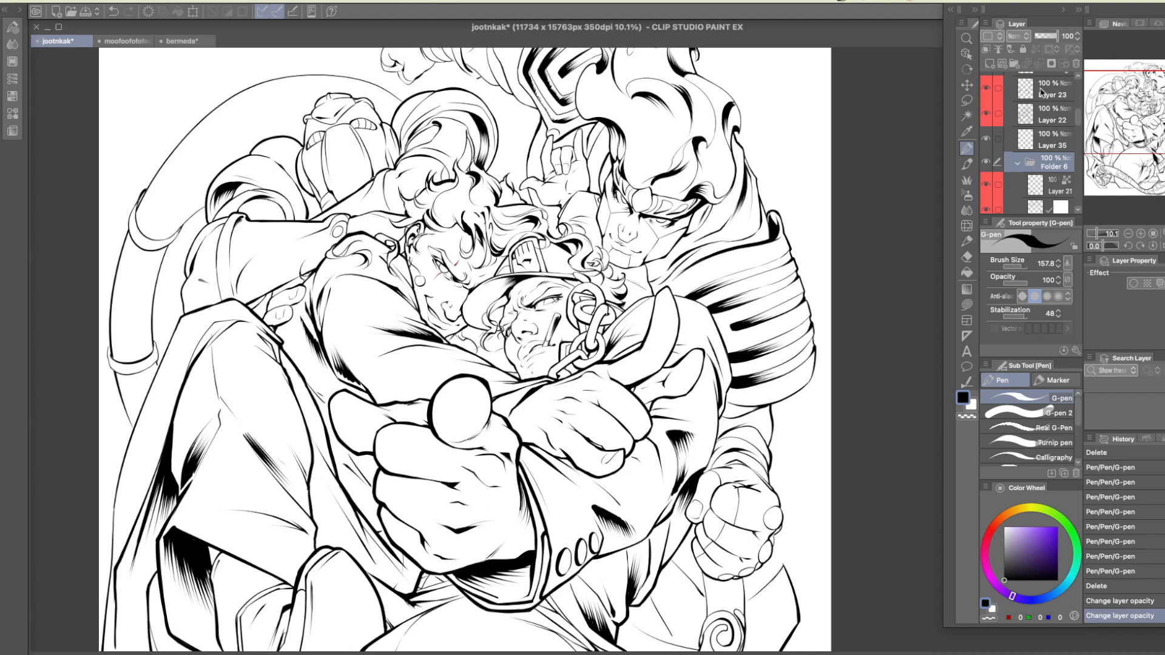
{"action": "left_click", "coordinate": [1059, 83]}
{"action": "left_click", "coordinate": [1034, 137]}
{"action": "left_click_drag", "start_coordinate": [812, 394], "coordinate": [816, 403]}
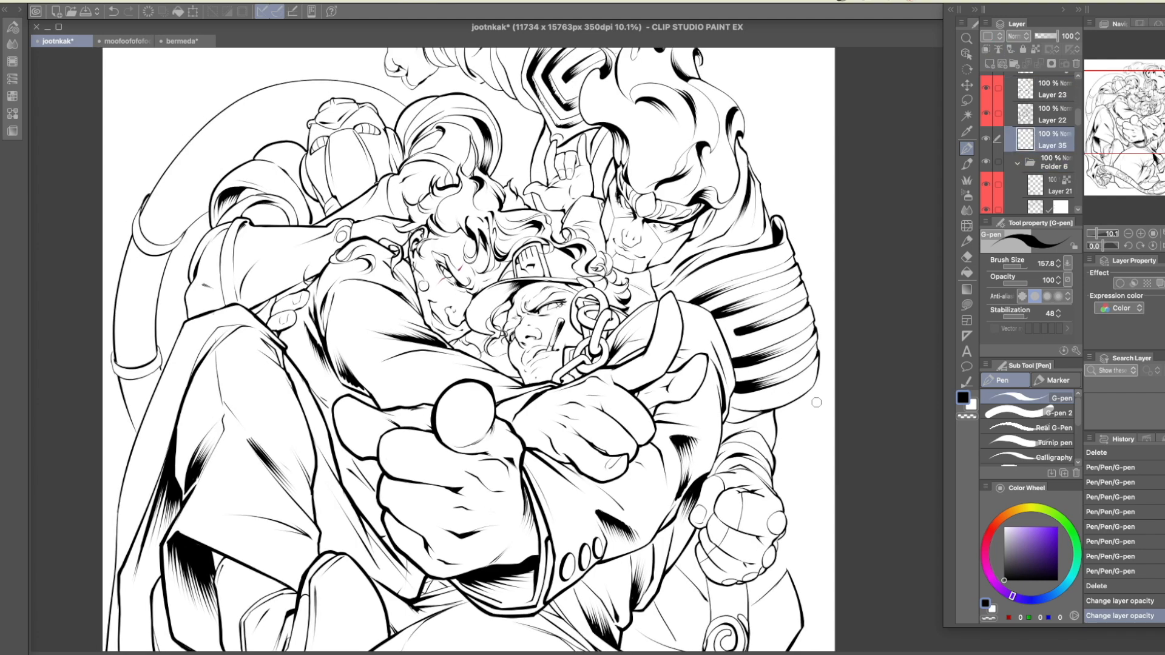
Ink small black G-pen shadow accents around the eyes of the figure with the headband on Layer 35
{"action": "left_click", "coordinate": [1141, 234]}
{"action": "left_click", "coordinate": [1141, 234]}
{"action": "left_click_drag", "start_coordinate": [738, 252], "coordinate": [739, 453]}
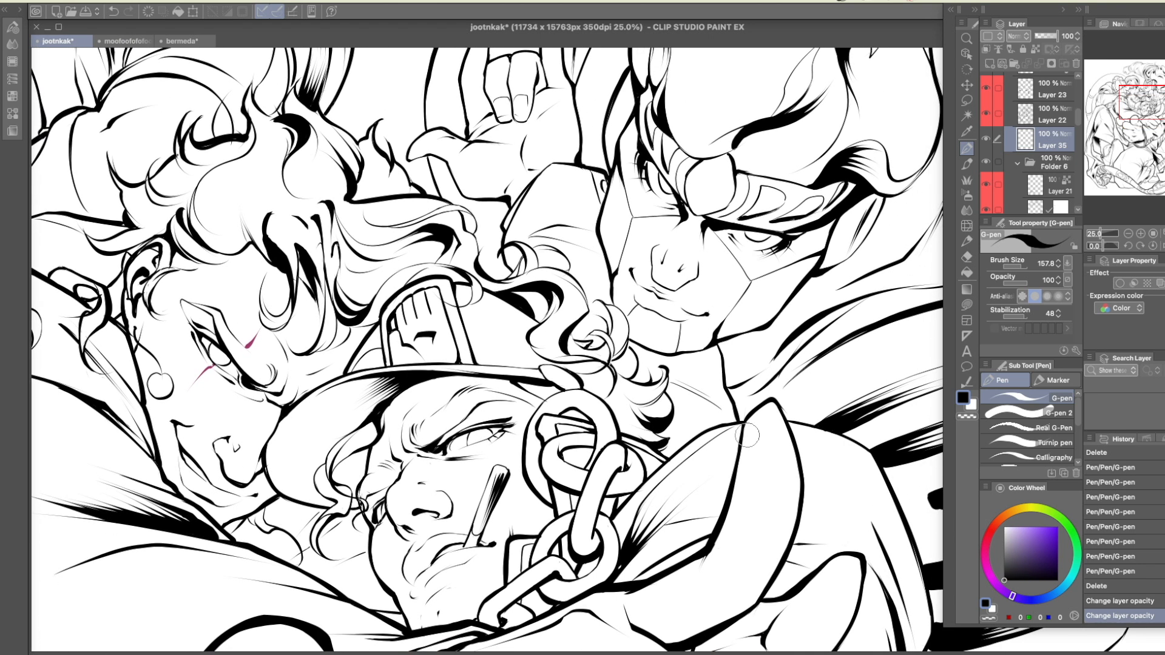
{"action": "left_click_drag", "start_coordinate": [707, 223], "coordinate": [774, 234]}
{"action": "key", "text": "super+z"}
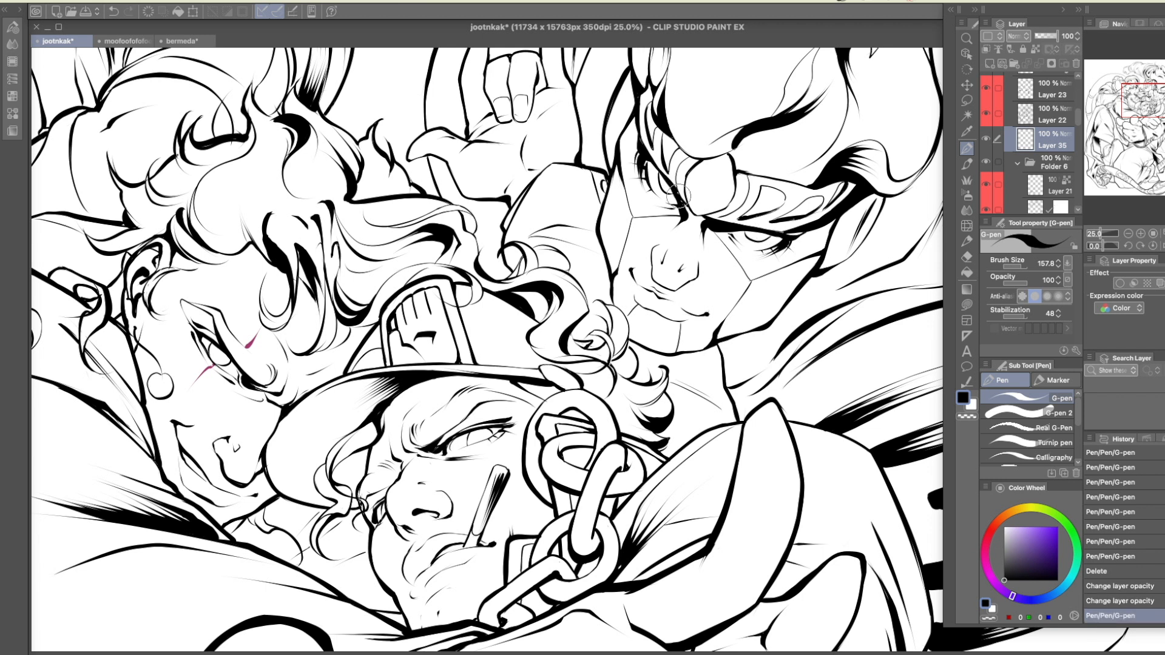
{"action": "key", "text": "super+z"}
{"action": "left_click_drag", "start_coordinate": [680, 201], "coordinate": [686, 212]}
{"action": "mouse_move", "coordinate": [668, 109]}
{"action": "left_mouse_down"}
{"action": "mouse_move", "coordinate": [675, 88]}
{"action": "mouse_move", "coordinate": [659, 107]}
{"action": "left_mouse_up"}
{"action": "left_click_drag", "start_coordinate": [584, 378], "coordinate": [654, 365]}
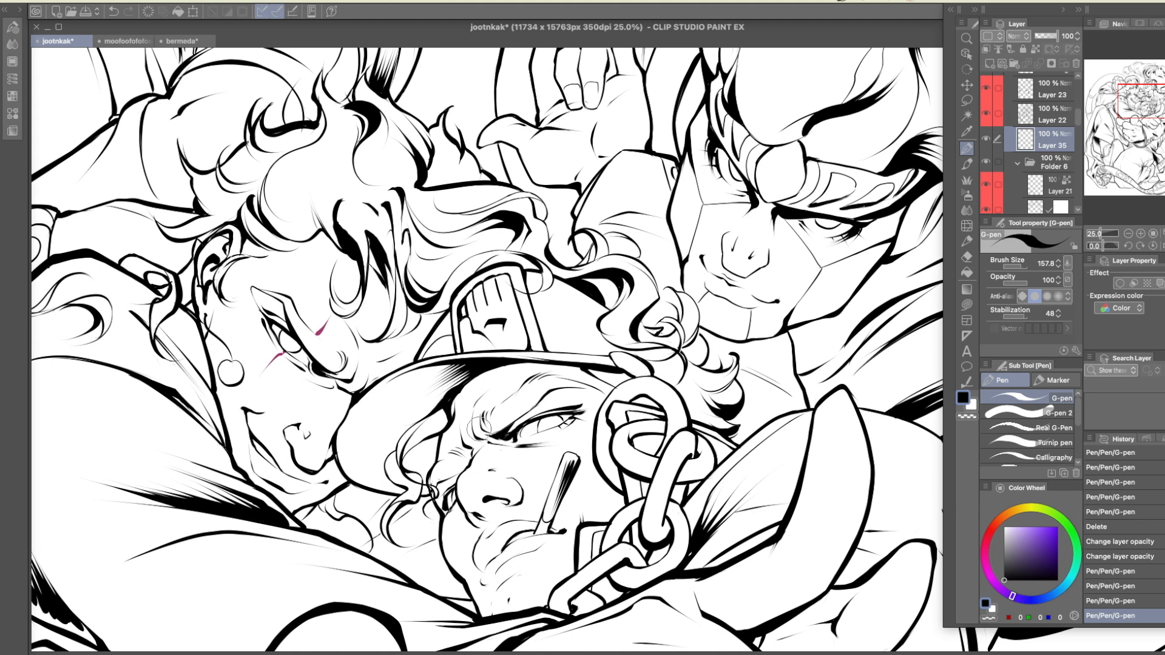
{"action": "key", "text": "super+z"}
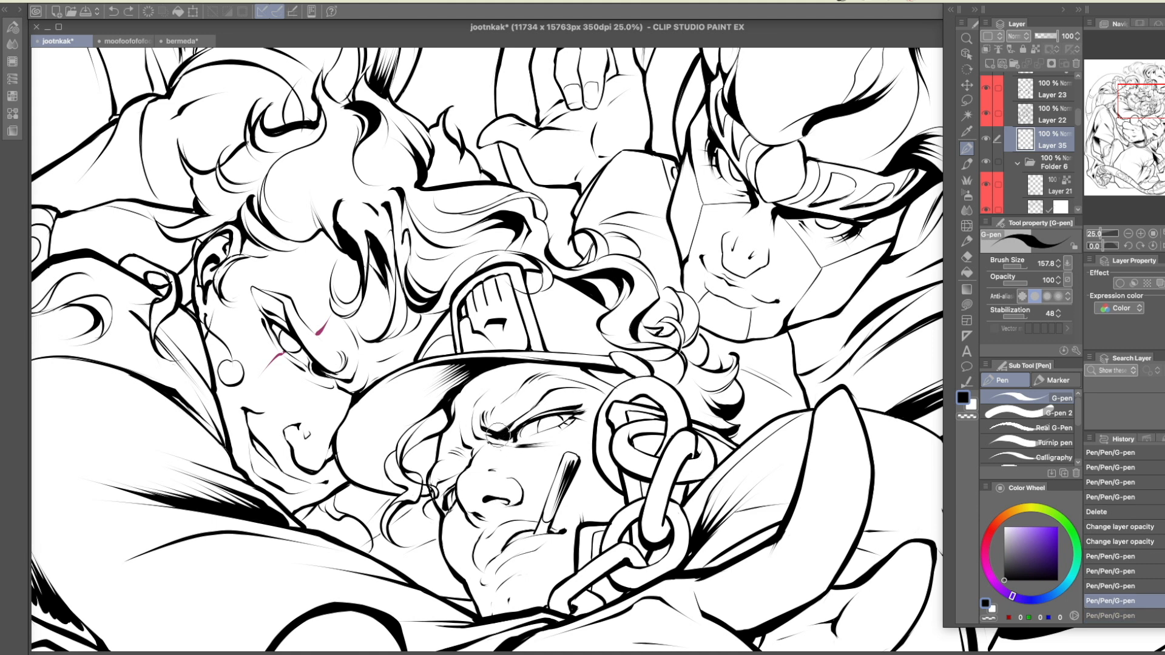
Add black G-pen shading around the brow and eye of the cap-wearing figure on Layer 35
{"action": "left_click_drag", "start_coordinate": [549, 406], "coordinate": [564, 394]}
{"action": "key", "text": "super+z"}
{"action": "key", "text": "super+shift+z"}
{"action": "mouse_move", "coordinate": [513, 429]}
{"action": "left_mouse_down"}
{"action": "mouse_move", "coordinate": [596, 396]}
{"action": "mouse_move", "coordinate": [542, 408]}
{"action": "mouse_move", "coordinate": [585, 397]}
{"action": "mouse_move", "coordinate": [616, 365]}
{"action": "mouse_move", "coordinate": [515, 418]}
{"action": "mouse_move", "coordinate": [565, 387]}
{"action": "mouse_move", "coordinate": [542, 405]}
{"action": "left_mouse_up"}
{"action": "left_click_drag", "start_coordinate": [549, 398], "coordinate": [536, 410]}
{"action": "left_click_drag", "start_coordinate": [676, 364], "coordinate": [678, 346]}
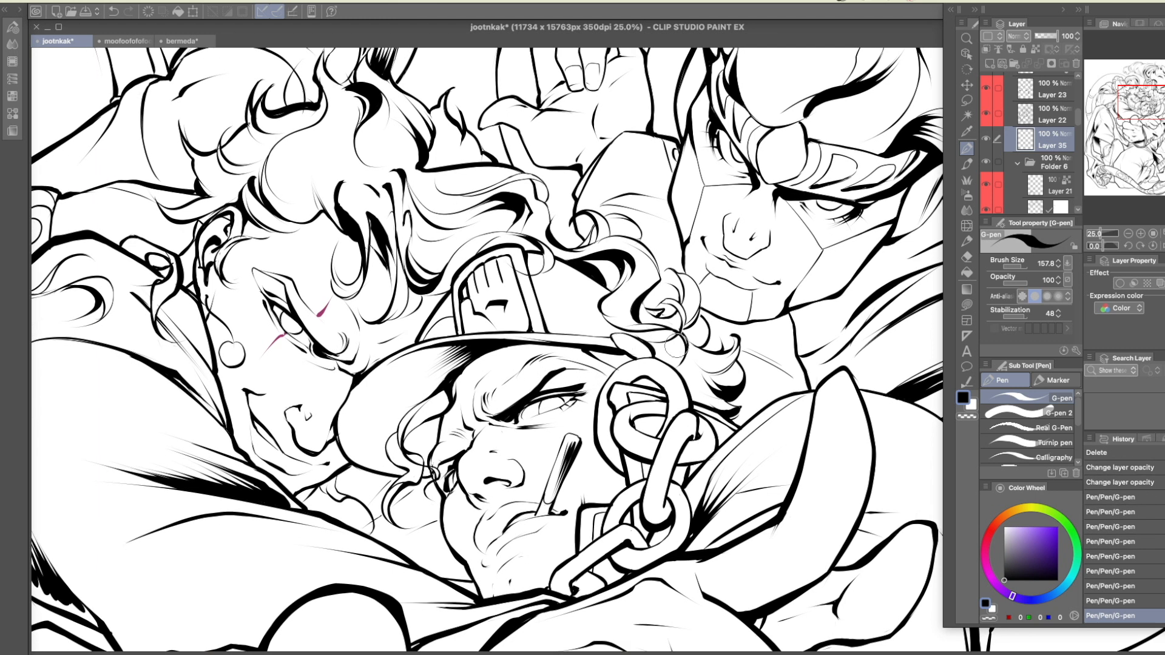
Ink feathered black shading under the brim of the cap, undoing and redrawing unsatisfactory strokes
{"action": "key", "text": "ctrl+z"}
{"action": "mouse_move", "coordinate": [427, 464]}
{"action": "left_mouse_down"}
{"action": "mouse_move", "coordinate": [454, 426]}
{"action": "mouse_move", "coordinate": [429, 457]}
{"action": "mouse_move", "coordinate": [436, 414]}
{"action": "mouse_move", "coordinate": [426, 454]}
{"action": "mouse_move", "coordinate": [420, 429]}
{"action": "left_mouse_up"}
{"action": "key", "text": "ctrl+z"}
{"action": "mouse_move", "coordinate": [451, 342]}
{"action": "left_mouse_down"}
{"action": "mouse_move", "coordinate": [349, 436]}
{"action": "mouse_move", "coordinate": [462, 342]}
{"action": "mouse_move", "coordinate": [349, 420]}
{"action": "mouse_move", "coordinate": [487, 345]}
{"action": "mouse_move", "coordinate": [395, 429]}
{"action": "left_mouse_up"}
{"action": "key", "text": "ctrl+z"}
{"action": "mouse_move", "coordinate": [476, 352]}
{"action": "left_mouse_down"}
{"action": "mouse_move", "coordinate": [431, 403]}
{"action": "mouse_move", "coordinate": [477, 353]}
{"action": "mouse_move", "coordinate": [406, 412]}
{"action": "left_mouse_up"}
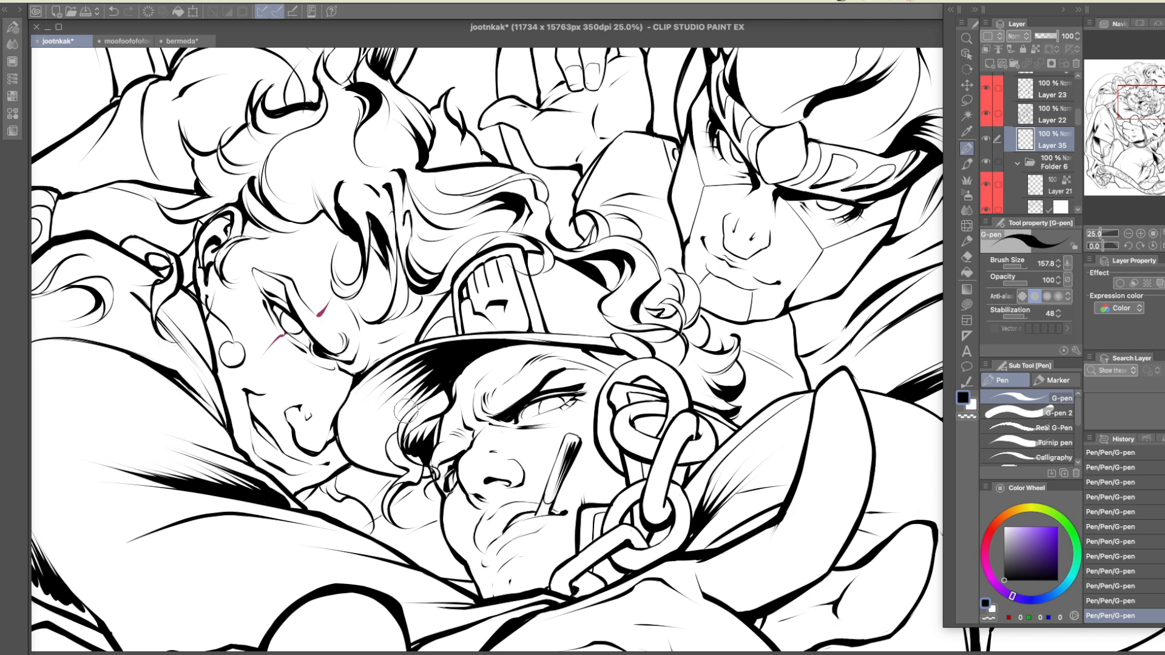
Hide Layer 35 and show Folder 5 so the full-colour rendering sits beneath the line art
{"action": "left_click_drag", "start_coordinate": [1101, 235], "coordinate": [1096, 232]}
{"action": "left_click_drag", "start_coordinate": [832, 359], "coordinate": [805, 269]}
{"action": "left_click", "coordinate": [986, 139]}
{"action": "left_click_drag", "start_coordinate": [1078, 118], "coordinate": [1077, 138]}
{"action": "scroll", "coordinate": [999, 159], "scroll_direction": "up", "scroll_amount": 2}
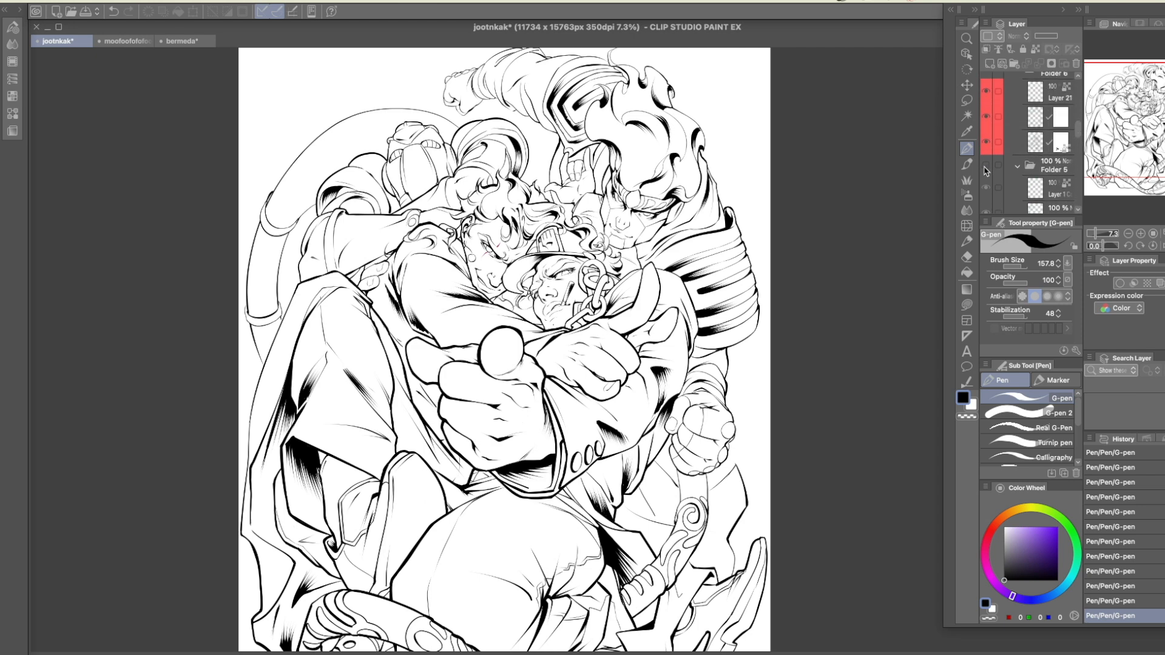
{"action": "left_click", "coordinate": [986, 167]}
{"action": "mouse_move", "coordinate": [1126, 131]}
{"action": "left_mouse_down"}
{"action": "mouse_move", "coordinate": [1137, 134]}
{"action": "mouse_move", "coordinate": [1127, 135]}
{"action": "left_mouse_up"}
{"action": "scroll", "coordinate": [1127, 135], "scroll_direction": "down", "scroll_amount": 3}
Show the white edge layer and examine its outlines around the foreground hands, sleeve and knee
{"action": "scroll", "coordinate": [1025, 121], "scroll_direction": "up", "scroll_amount": 8}
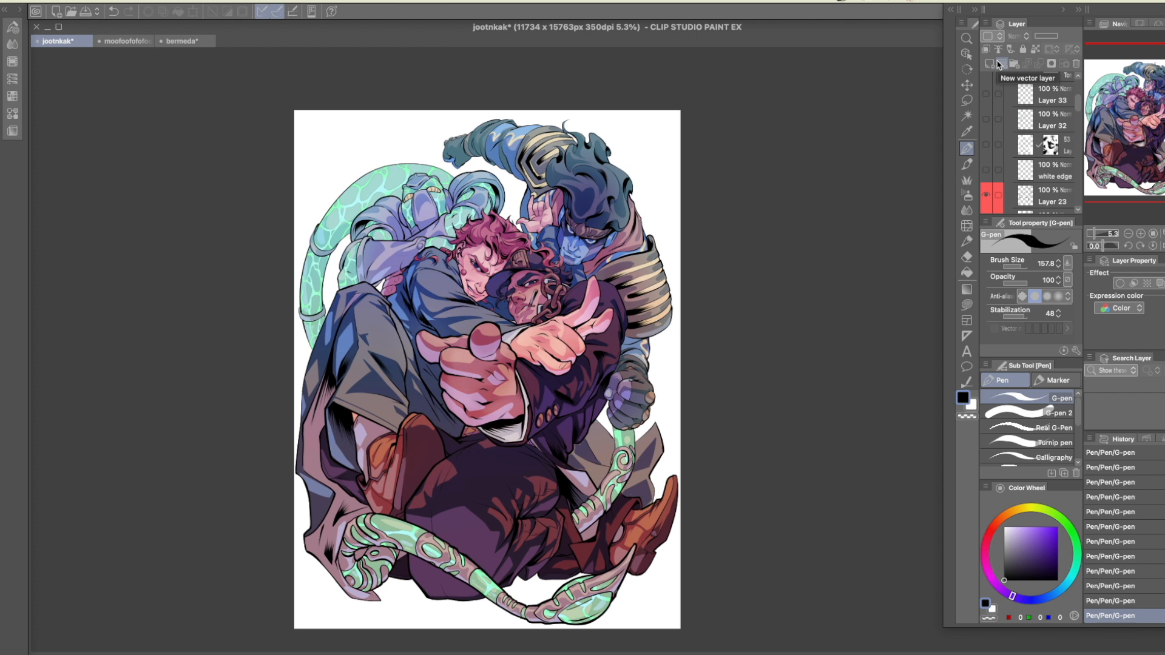
{"action": "left_click", "coordinate": [986, 171]}
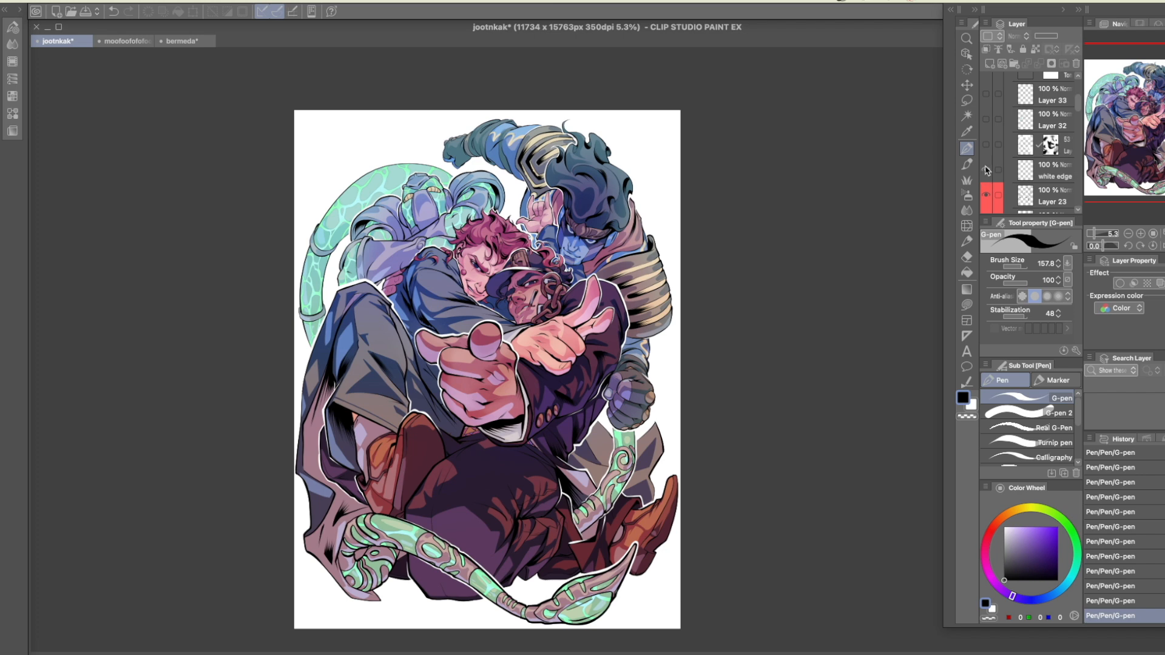
{"action": "left_click_drag", "start_coordinate": [796, 368], "coordinate": [802, 366]}
{"action": "left_click", "coordinate": [1141, 235]}
{"action": "left_click_drag", "start_coordinate": [727, 345], "coordinate": [789, 386]}
{"action": "left_click", "coordinate": [1141, 234]}
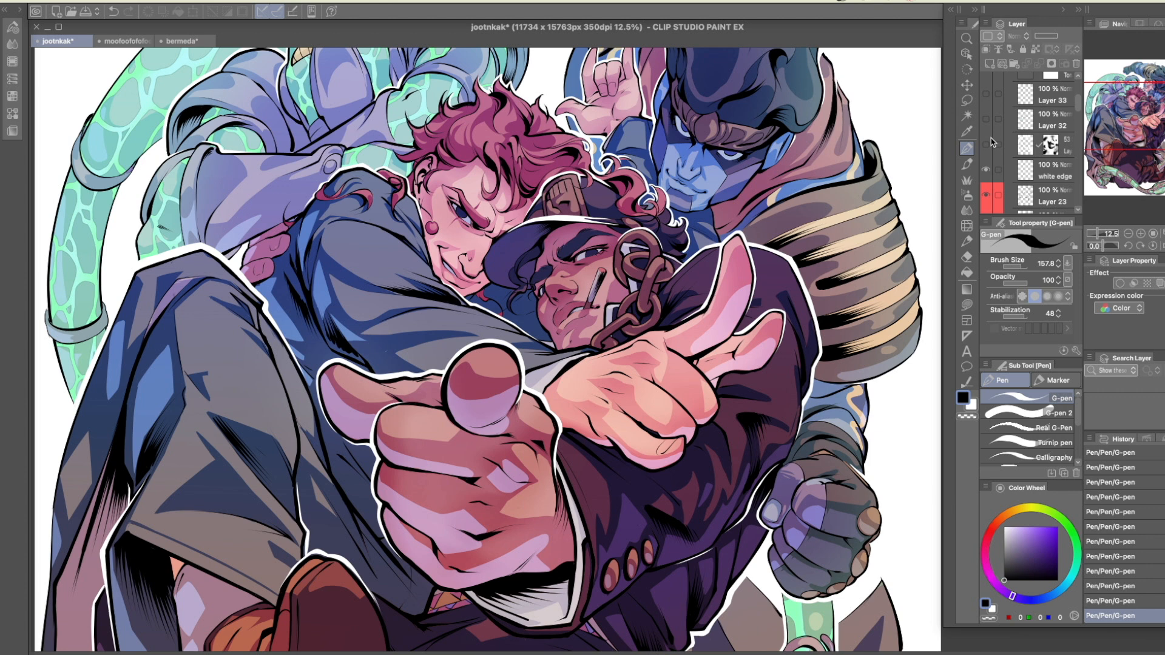
{"action": "left_click_drag", "start_coordinate": [783, 291], "coordinate": [778, 290]}
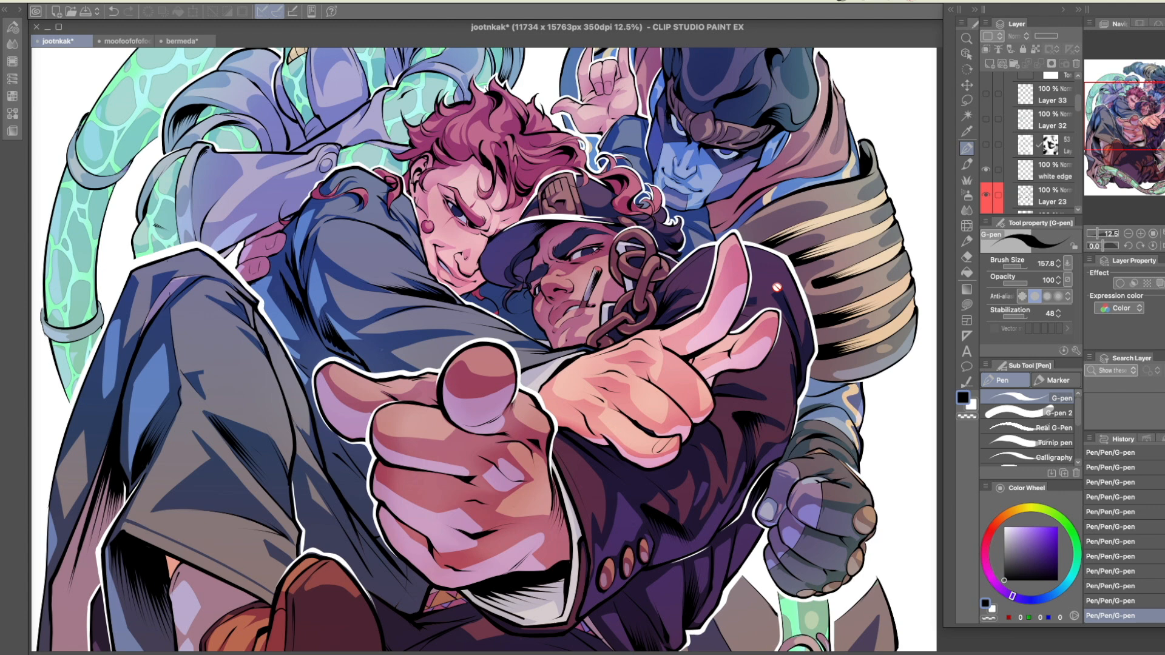
Show the masked fade layer above white edge, along with Layer 32 and Layer 33
{"action": "left_click", "coordinate": [986, 140]}
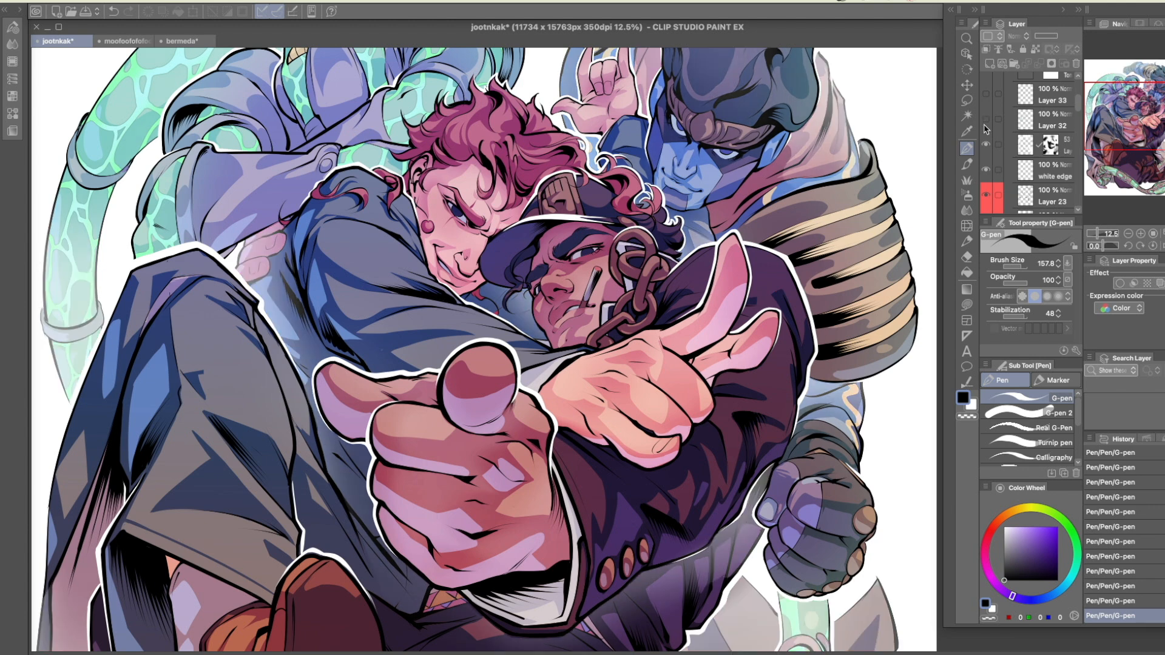
{"action": "left_click", "coordinate": [986, 146]}
{"action": "left_click", "coordinate": [987, 146]}
{"action": "left_click", "coordinate": [986, 121]}
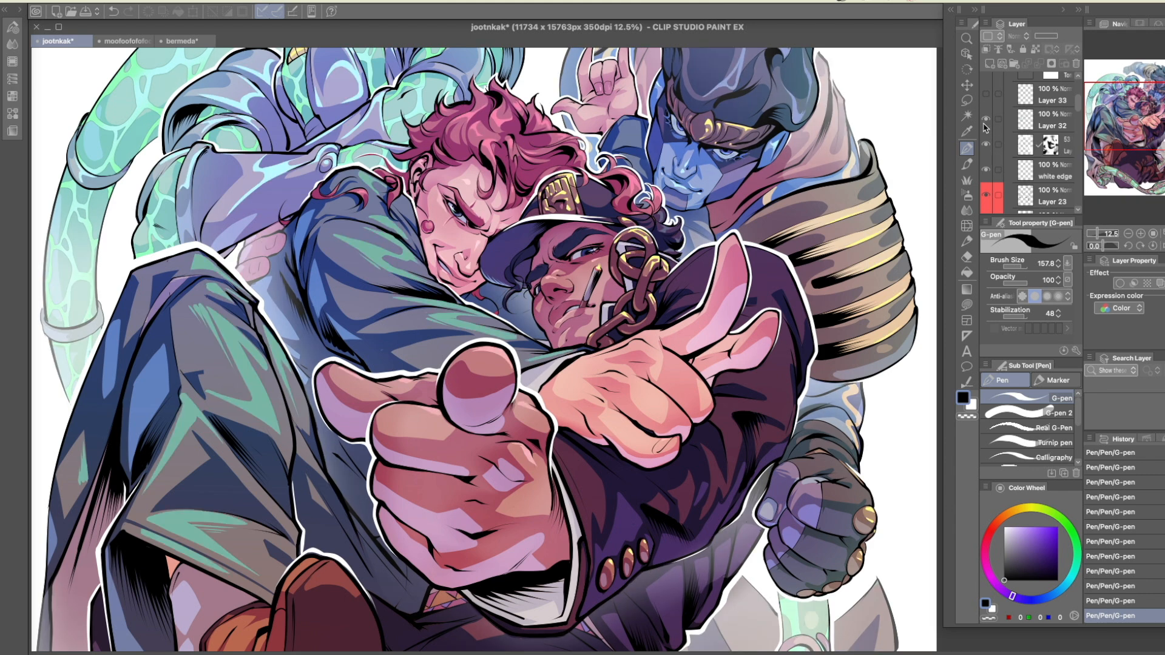
{"action": "left_click", "coordinate": [987, 95]}
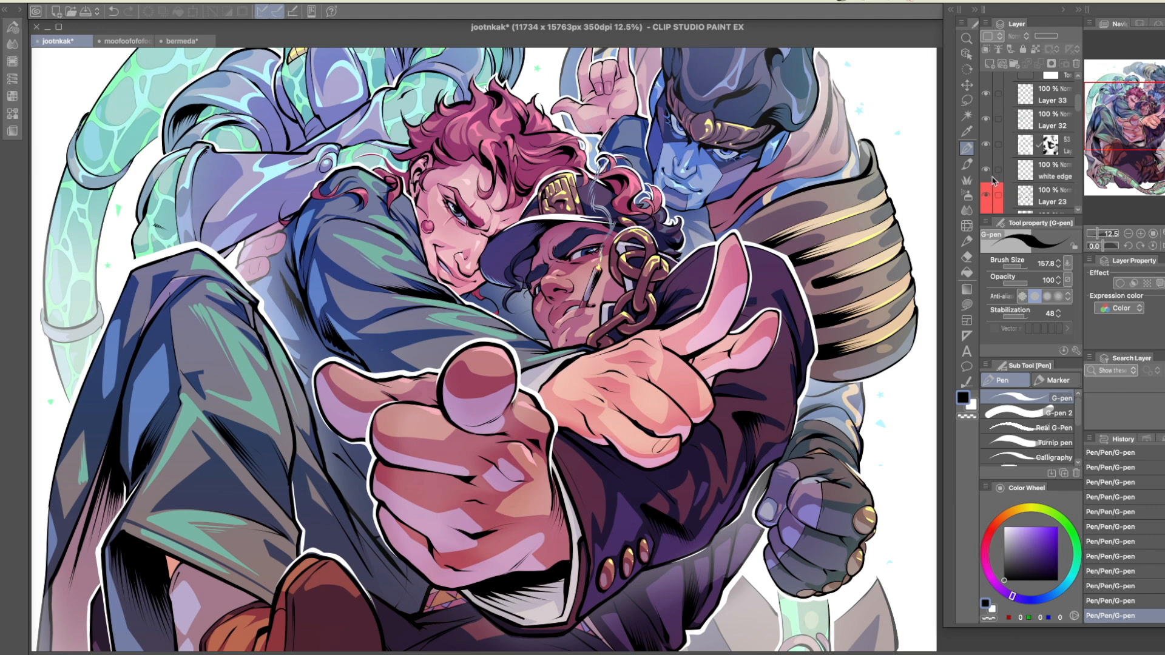
Toggle the white edge layer off and on to compare the figures with and without it
{"action": "left_click", "coordinate": [988, 171]}
{"action": "left_click", "coordinate": [986, 171]}
{"action": "left_click", "coordinate": [986, 172]}
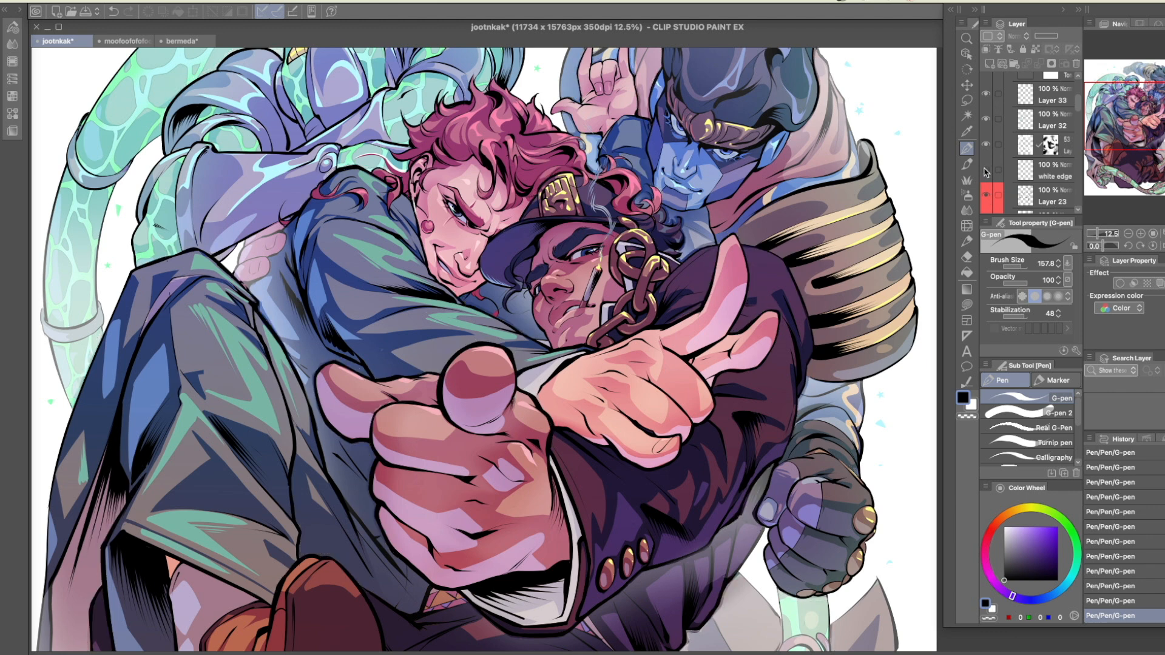
{"action": "left_click", "coordinate": [987, 171]}
Fade the white edge layer to 62% opacity and add a new raster layer above it
{"action": "left_click", "coordinate": [1014, 164]}
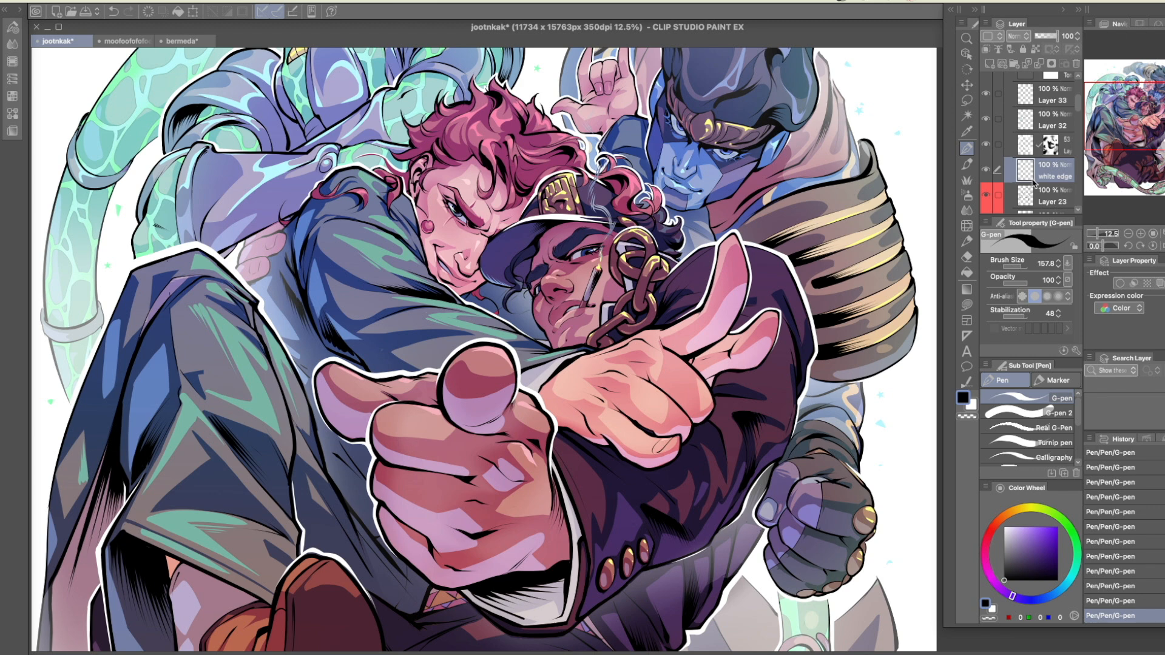
{"action": "left_click_drag", "start_coordinate": [857, 242], "coordinate": [805, 237]}
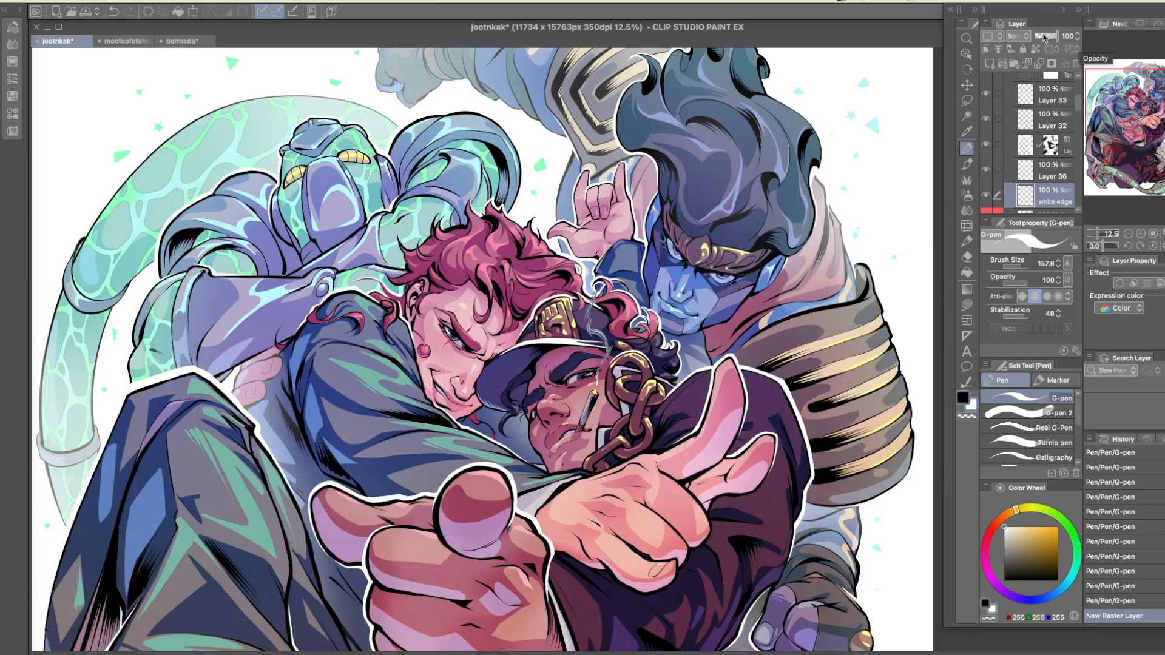
{"action": "left_click_drag", "start_coordinate": [1059, 36], "coordinate": [1051, 37]}
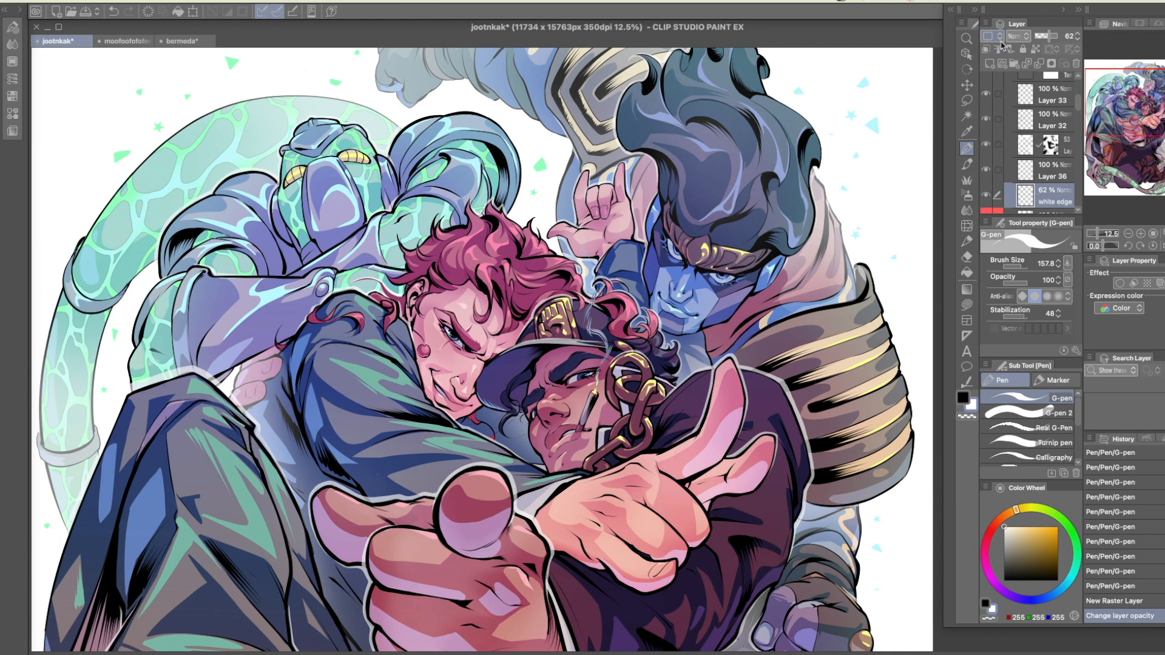
{"action": "left_click", "coordinate": [990, 63]}
Draw trial white G-pen edge strokes around the raised fingers, dark sleeve and foreground thumb on Layer 37
{"action": "left_click_drag", "start_coordinate": [822, 400], "coordinate": [763, 280]}
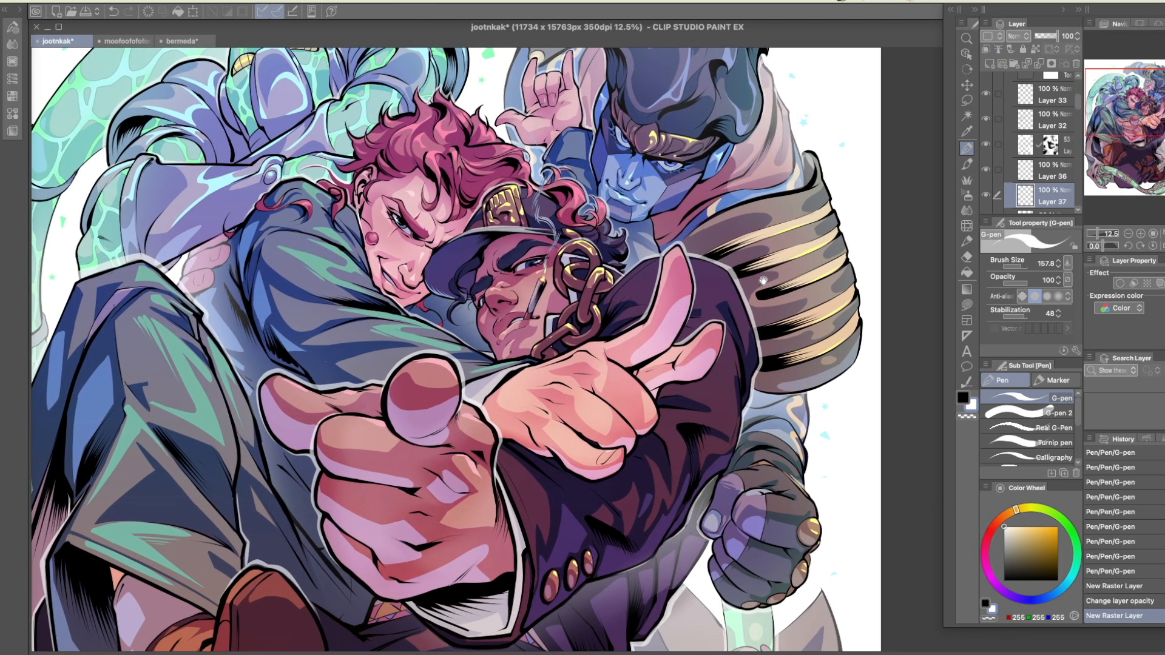
{"action": "mouse_move", "coordinate": [685, 253]}
{"action": "left_mouse_down"}
{"action": "mouse_move", "coordinate": [732, 268]}
{"action": "mouse_move", "coordinate": [754, 315]}
{"action": "mouse_move", "coordinate": [760, 364]}
{"action": "mouse_move", "coordinate": [737, 440]}
{"action": "mouse_move", "coordinate": [748, 388]}
{"action": "mouse_move", "coordinate": [703, 245]}
{"action": "mouse_move", "coordinate": [690, 253]}
{"action": "mouse_move", "coordinate": [738, 281]}
{"action": "mouse_move", "coordinate": [761, 358]}
{"action": "mouse_move", "coordinate": [750, 407]}
{"action": "left_mouse_up"}
{"action": "key", "text": "ctrl+z"}
{"action": "scroll", "coordinate": [750, 408], "scroll_direction": "up", "scroll_amount": 1}
{"action": "mouse_move", "coordinate": [666, 315]}
{"action": "left_mouse_down"}
{"action": "mouse_move", "coordinate": [684, 264]}
{"action": "mouse_move", "coordinate": [711, 243]}
{"action": "mouse_move", "coordinate": [722, 325]}
{"action": "left_mouse_up"}
{"action": "mouse_move", "coordinate": [296, 371]}
{"action": "left_mouse_down"}
{"action": "mouse_move", "coordinate": [389, 384]}
{"action": "mouse_move", "coordinate": [466, 351]}
{"action": "mouse_move", "coordinate": [482, 357]}
{"action": "mouse_move", "coordinate": [493, 400]}
{"action": "left_mouse_up"}
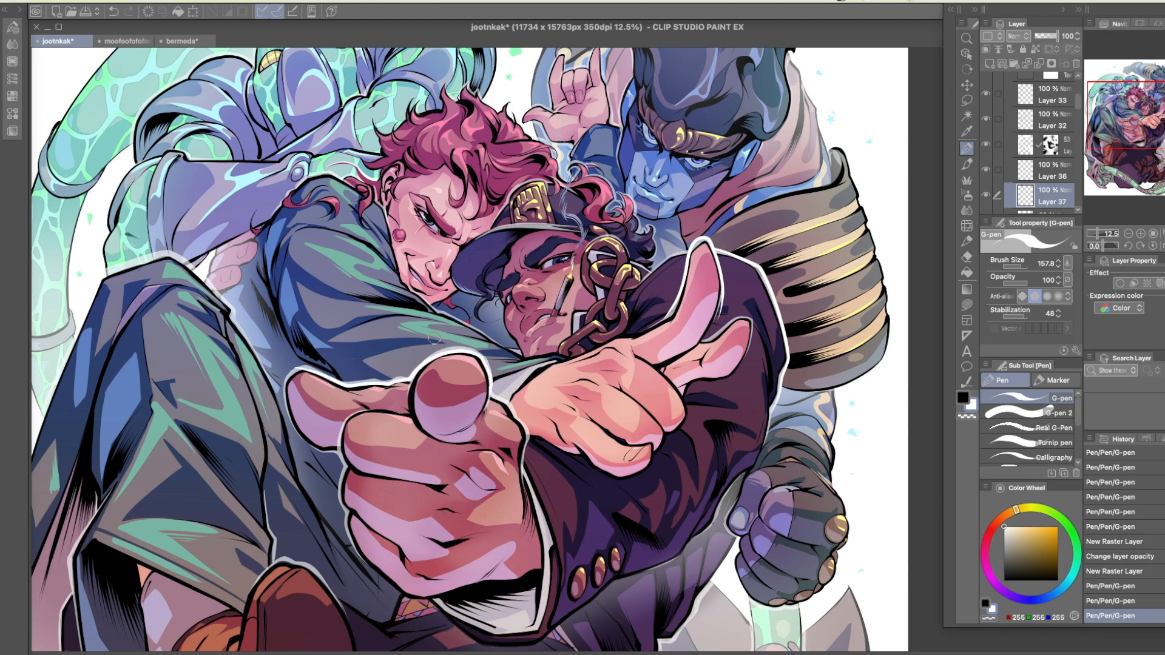
Rework the white edge strokes along the foreground hand's thumb and index finger, undoing unsatisfactory attempts
{"action": "key", "text": "ctrl+z"}
{"action": "mouse_move", "coordinate": [408, 378]}
{"action": "left_mouse_down"}
{"action": "mouse_move", "coordinate": [445, 350]}
{"action": "mouse_move", "coordinate": [485, 364]}
{"action": "left_mouse_up"}
{"action": "key", "text": "ctrl+z"}
{"action": "mouse_move", "coordinate": [408, 380]}
{"action": "left_mouse_down"}
{"action": "mouse_move", "coordinate": [434, 352]}
{"action": "mouse_move", "coordinate": [480, 347]}
{"action": "mouse_move", "coordinate": [491, 392]}
{"action": "left_mouse_up"}
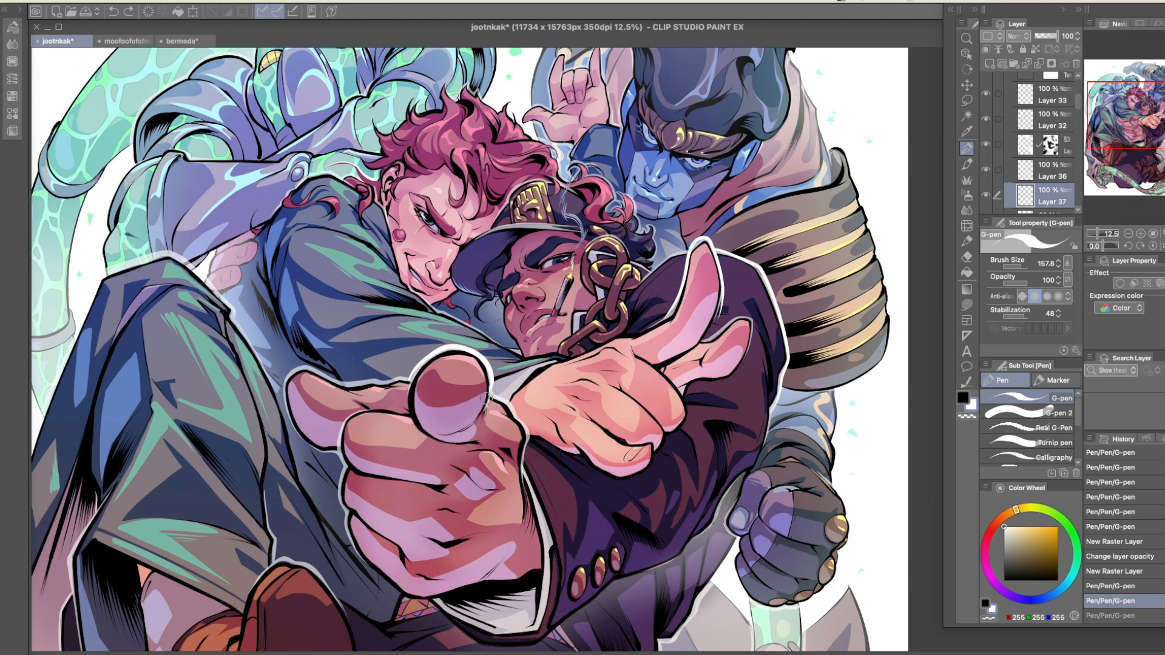
{"action": "mouse_move", "coordinate": [418, 368]}
{"action": "left_mouse_down"}
{"action": "mouse_move", "coordinate": [394, 384]}
{"action": "mouse_move", "coordinate": [470, 382]}
{"action": "left_mouse_up"}
{"action": "mouse_move", "coordinate": [310, 370]}
{"action": "left_mouse_down"}
{"action": "mouse_move", "coordinate": [353, 386]}
{"action": "mouse_move", "coordinate": [307, 366]}
{"action": "mouse_move", "coordinate": [356, 390]}
{"action": "mouse_move", "coordinate": [323, 373]}
{"action": "mouse_move", "coordinate": [359, 387]}
{"action": "mouse_move", "coordinate": [424, 383]}
{"action": "left_mouse_up"}
{"action": "key", "text": "ctrl+z"}
{"action": "key", "text": "ctrl+z"}
{"action": "left_click_drag", "start_coordinate": [652, 329], "coordinate": [642, 409]}
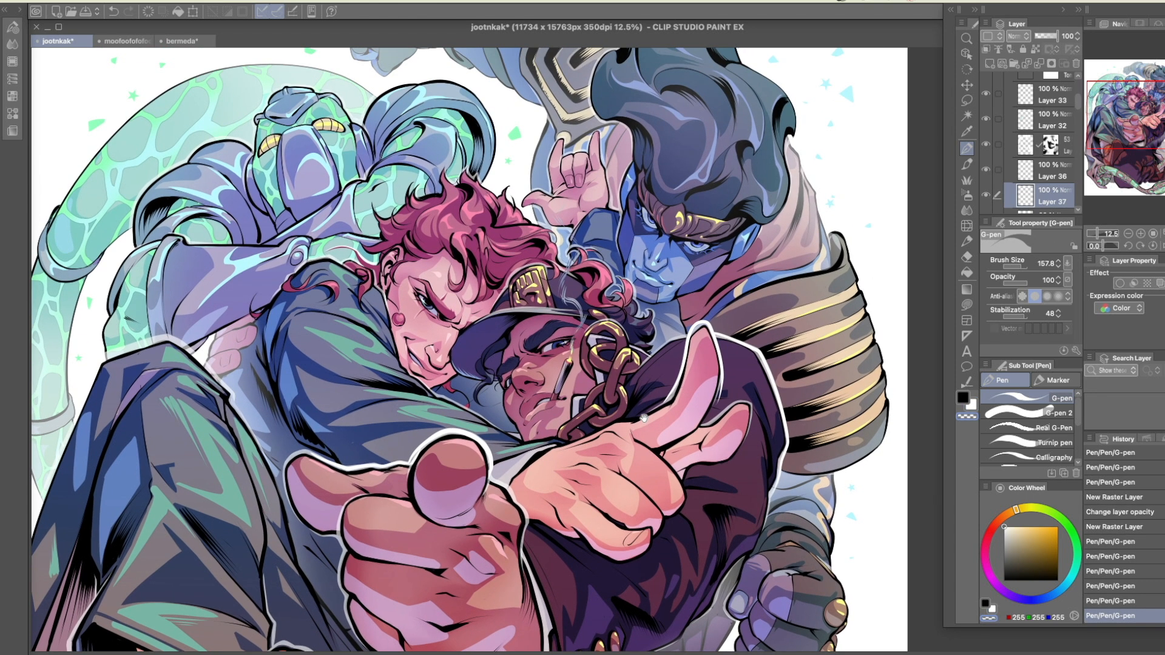
Add white edge strokes on Layer 37 along the raised knee, the foreground hand's outer contour and the cap
{"action": "left_click_drag", "start_coordinate": [650, 350], "coordinate": [735, 242]}
{"action": "mouse_move", "coordinate": [216, 287]}
{"action": "left_mouse_down"}
{"action": "mouse_move", "coordinate": [282, 264]}
{"action": "mouse_move", "coordinate": [337, 306]}
{"action": "mouse_move", "coordinate": [356, 337]}
{"action": "left_mouse_up"}
{"action": "left_click_drag", "start_coordinate": [645, 402], "coordinate": [529, 388]}
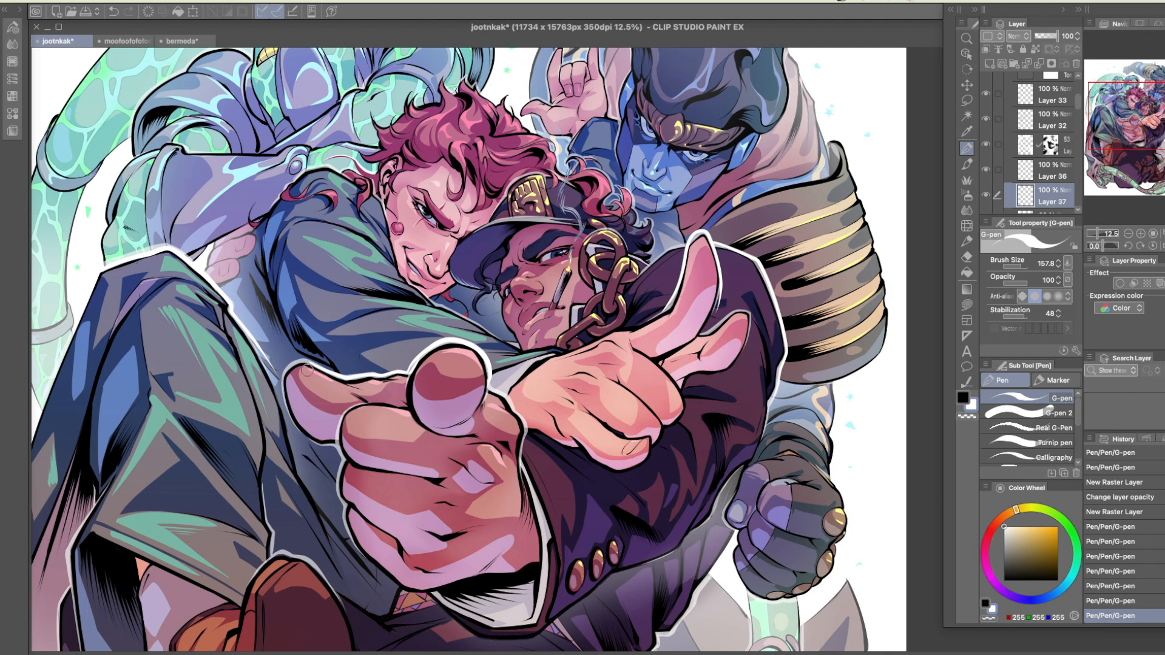
{"action": "left_click_drag", "start_coordinate": [295, 364], "coordinate": [329, 372]}
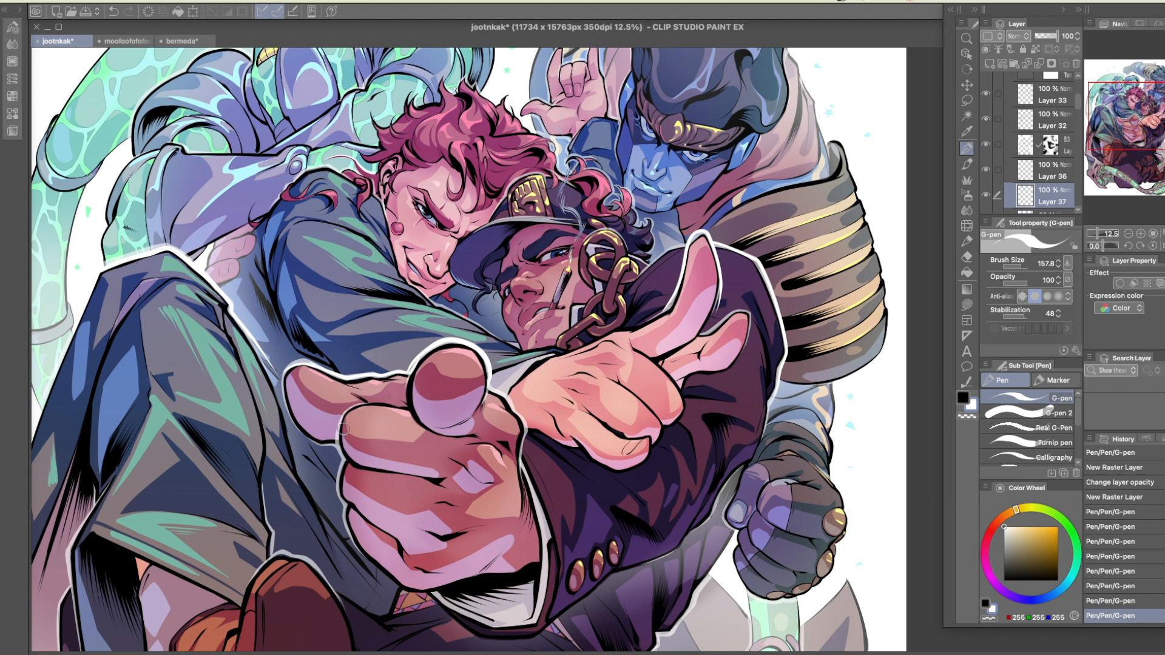
{"action": "left_click_drag", "start_coordinate": [338, 486], "coordinate": [364, 557]}
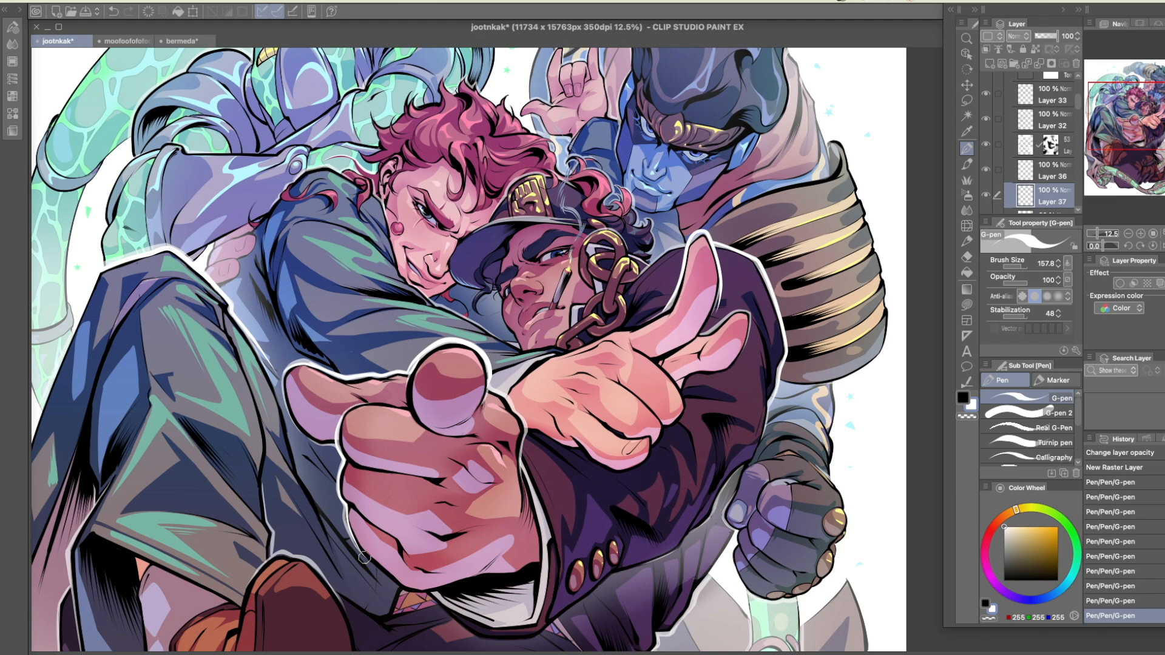
{"action": "scroll", "coordinate": [704, 299], "scroll_direction": "down", "scroll_amount": 1}
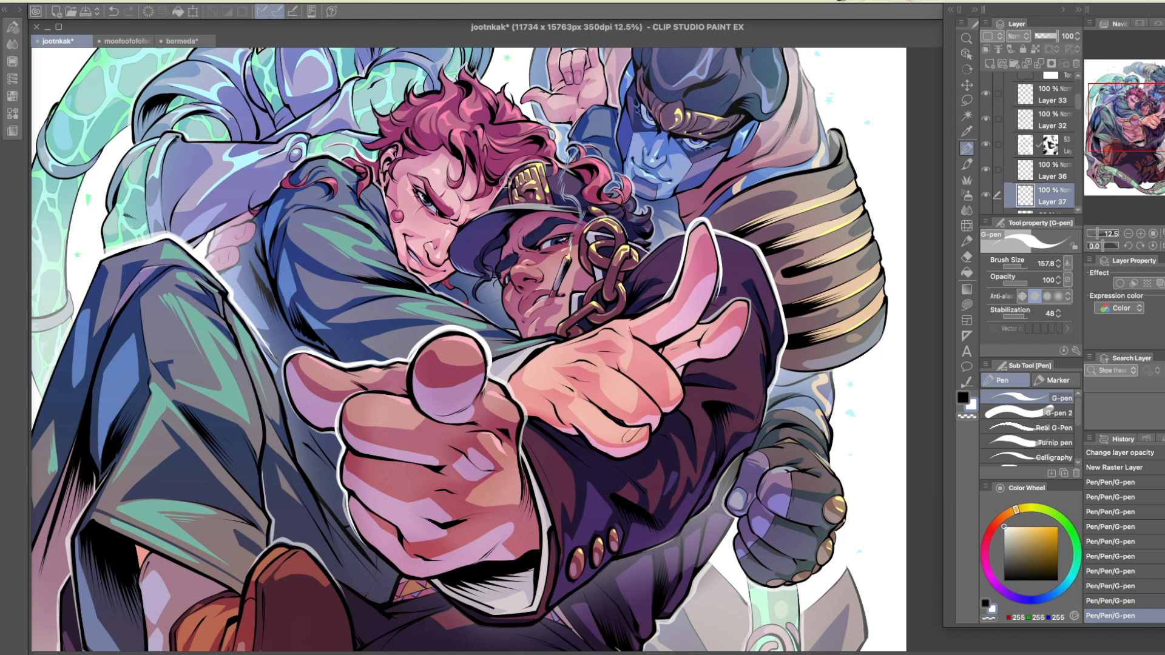
{"action": "left_click_drag", "start_coordinate": [525, 163], "coordinate": [555, 166]}
Hide Layers 36 and 37 and restore the white edge layer to 100% opacity with the masked fade layer shown
{"action": "key", "text": "ctrl+0"}
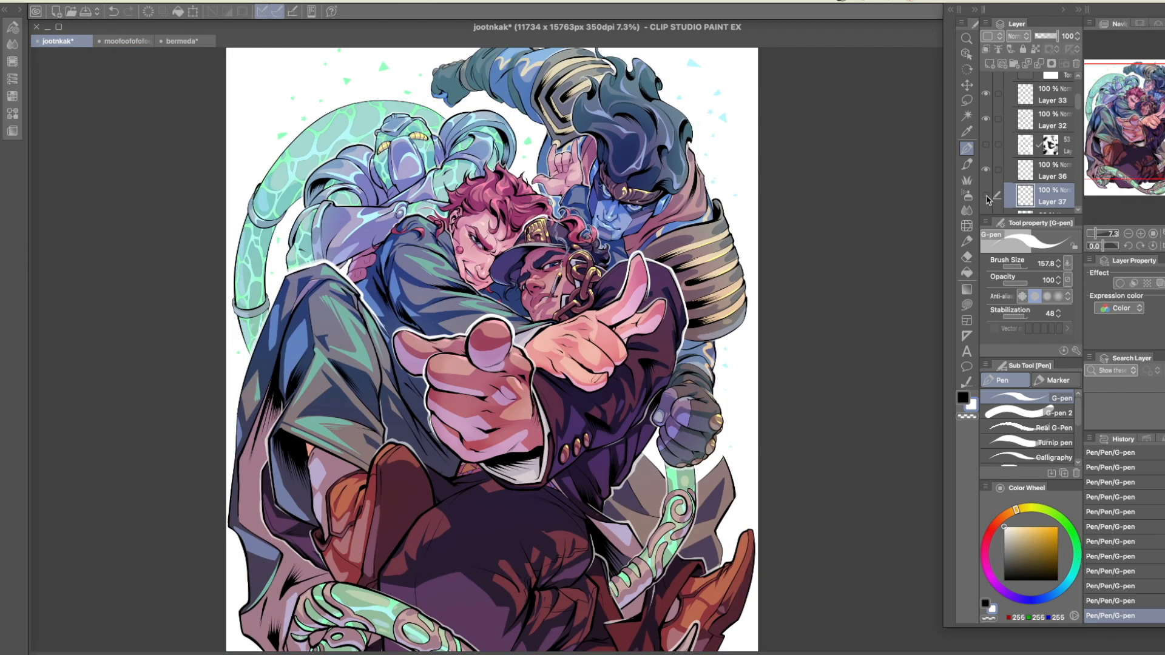
{"action": "left_click", "coordinate": [1056, 172]}
{"action": "scroll", "coordinate": [1044, 139], "scroll_direction": "down", "scroll_amount": 2}
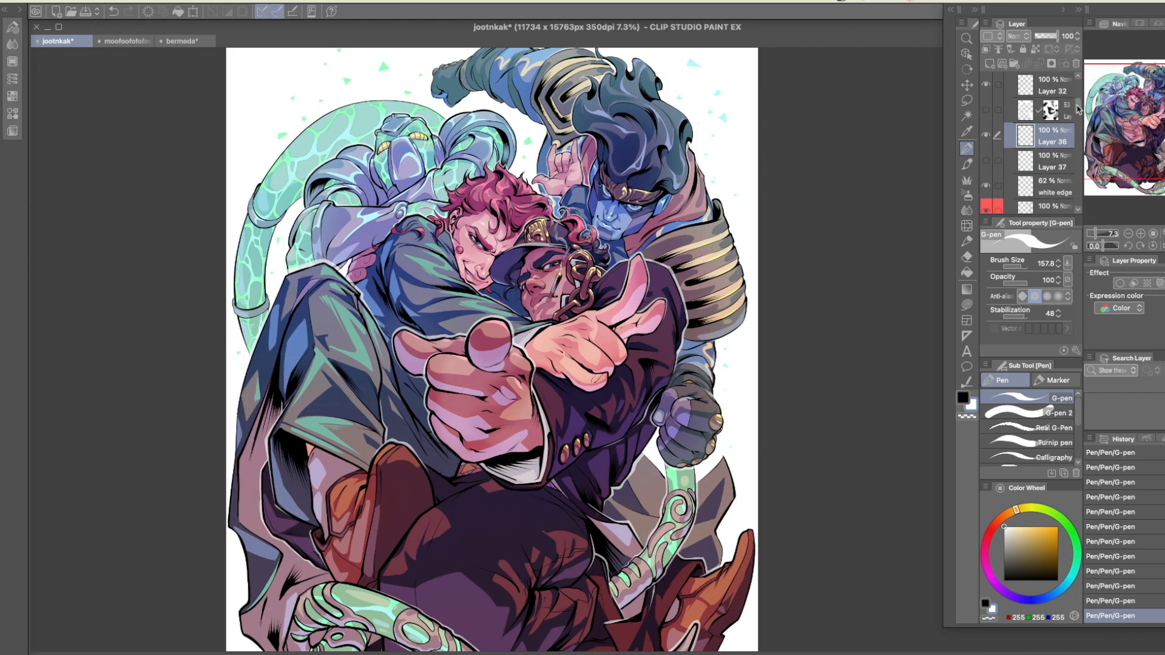
{"action": "left_click", "coordinate": [1055, 181]}
{"action": "left_click_drag", "start_coordinate": [1059, 36], "coordinate": [1074, 36]}
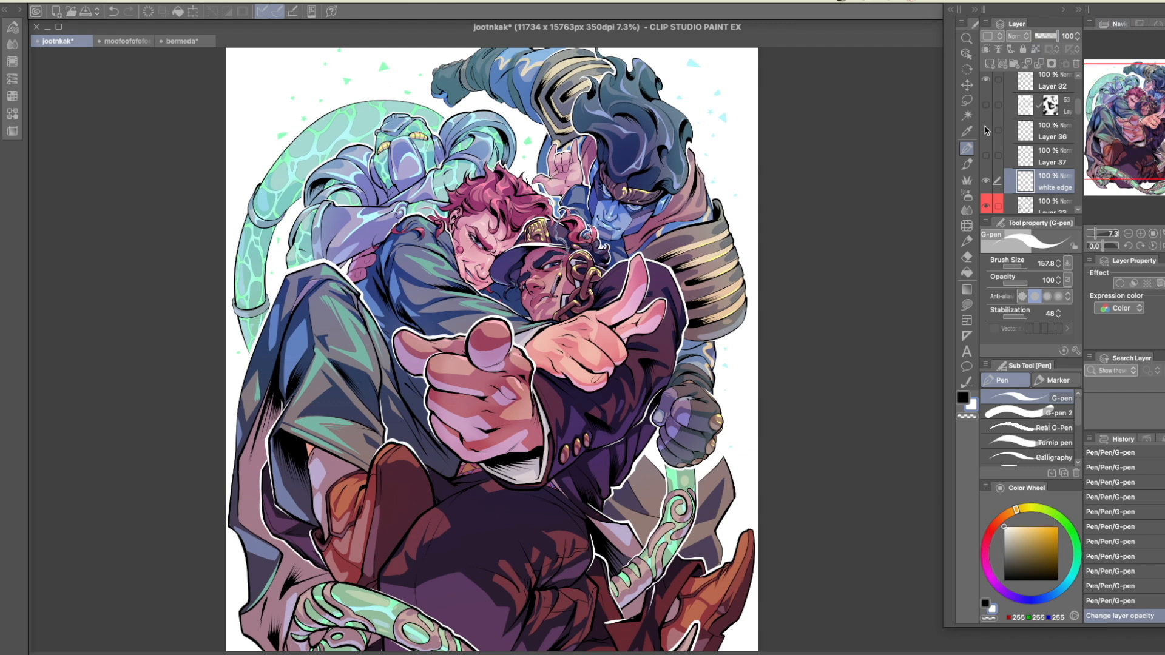
{"action": "left_click", "coordinate": [986, 106]}
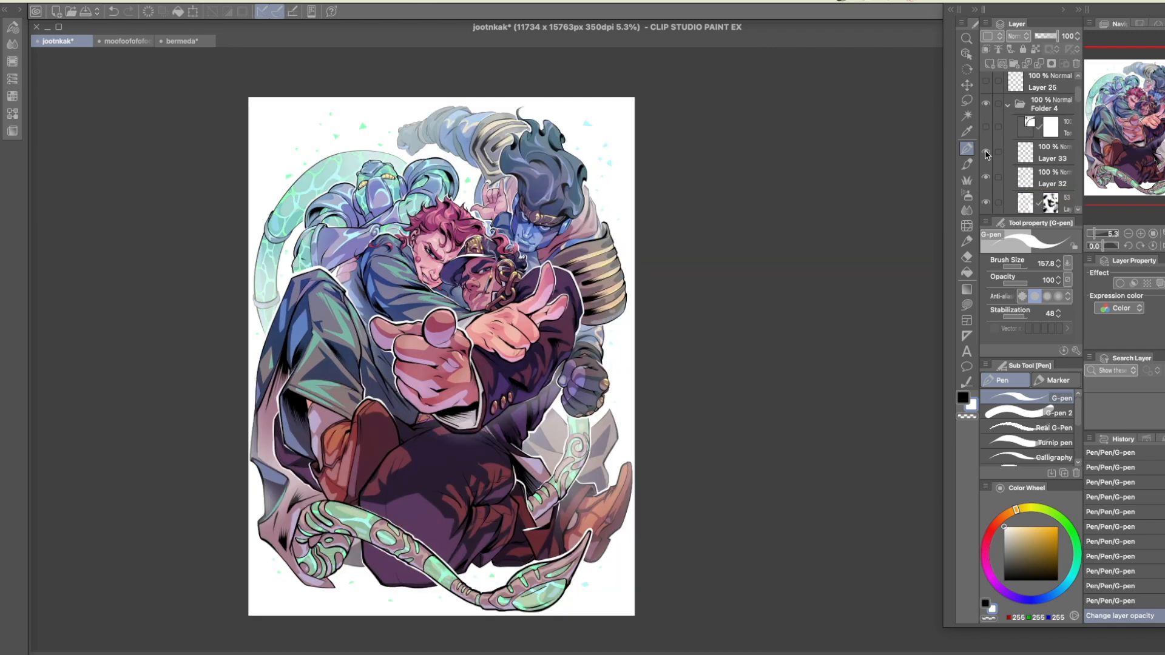
Hide Layer 33, Layer 32, the masked fade layer and the white edge layer
{"action": "left_click_drag", "start_coordinate": [1078, 93], "coordinate": [1079, 113]}
{"action": "left_click", "coordinate": [986, 134]}
{"action": "left_click", "coordinate": [986, 159]}
{"action": "scroll", "coordinate": [1074, 121], "scroll_direction": "down", "scroll_amount": 4}
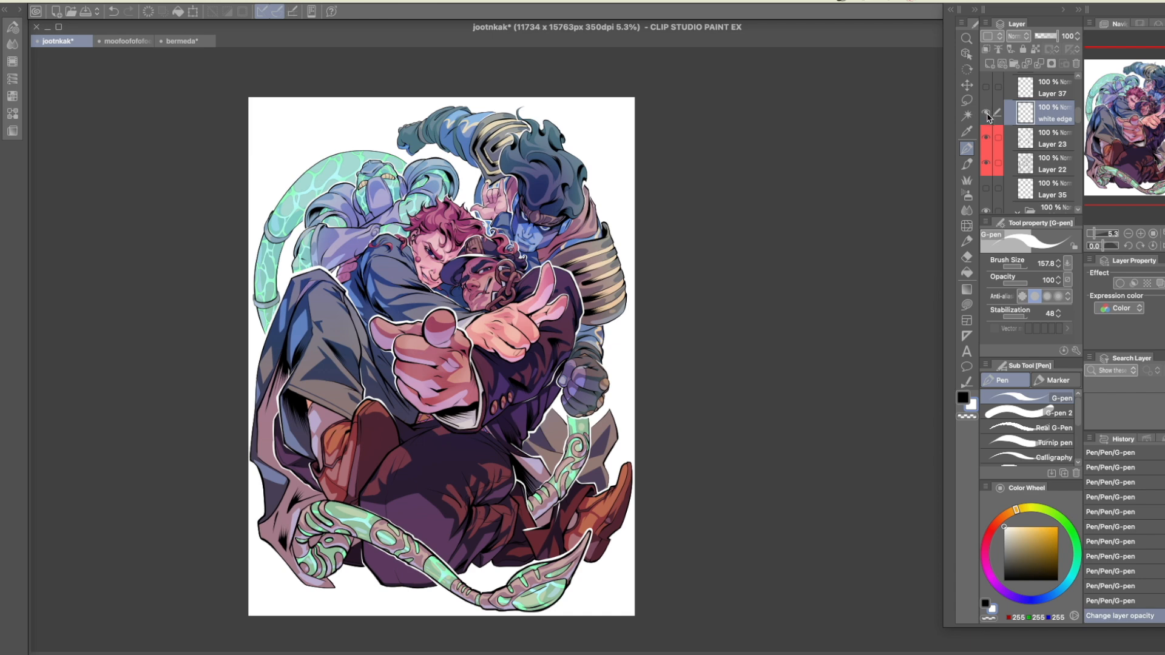
{"action": "left_click", "coordinate": [987, 115]}
{"action": "scroll", "coordinate": [1077, 136], "scroll_direction": "down", "scroll_amount": 5}
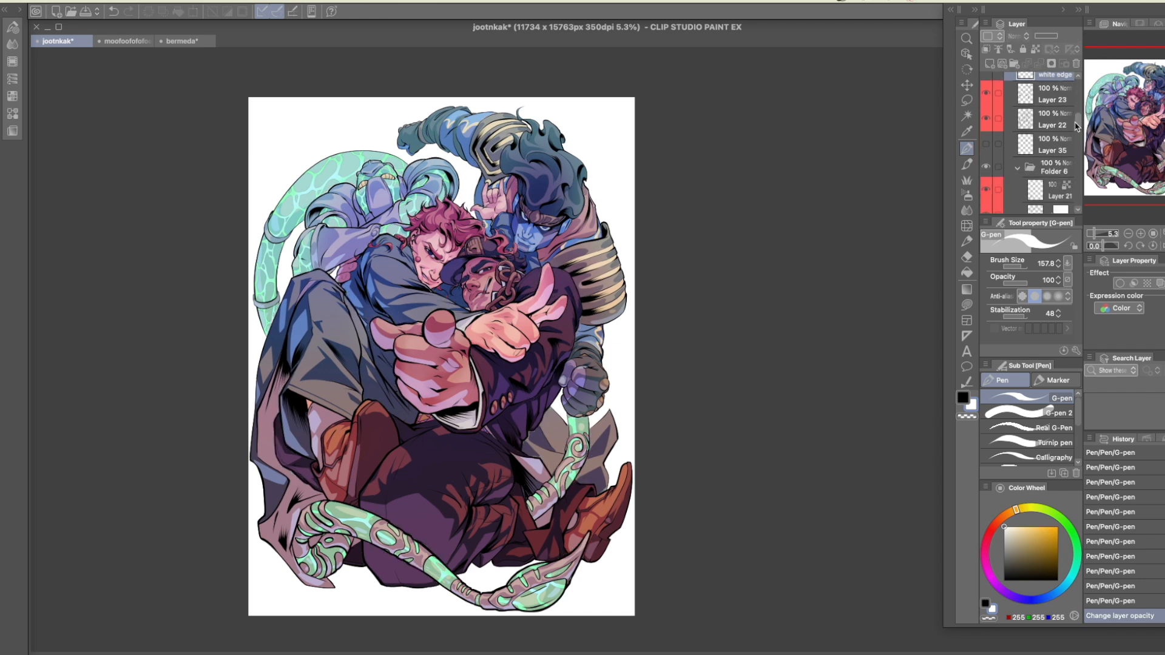